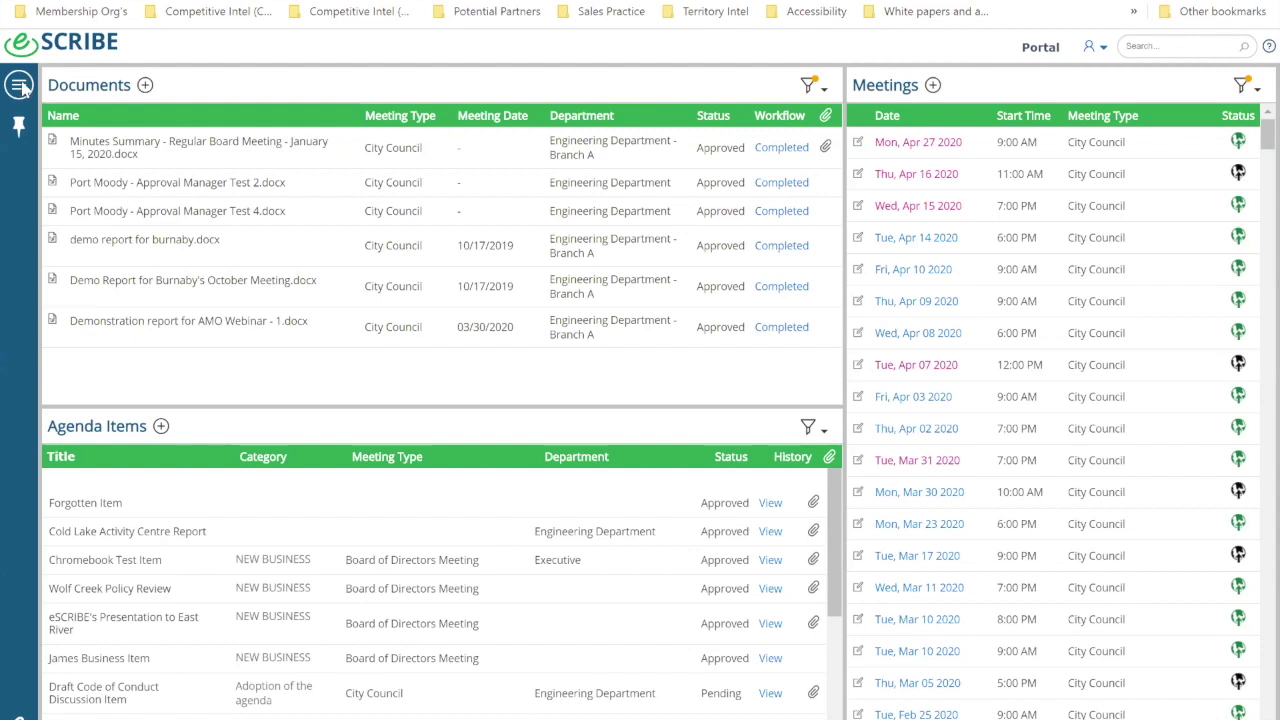
# Step: Open the left-sidebar navigation menu listing the eSCRIBE portal's modules
pyautogui.click(22, 88)
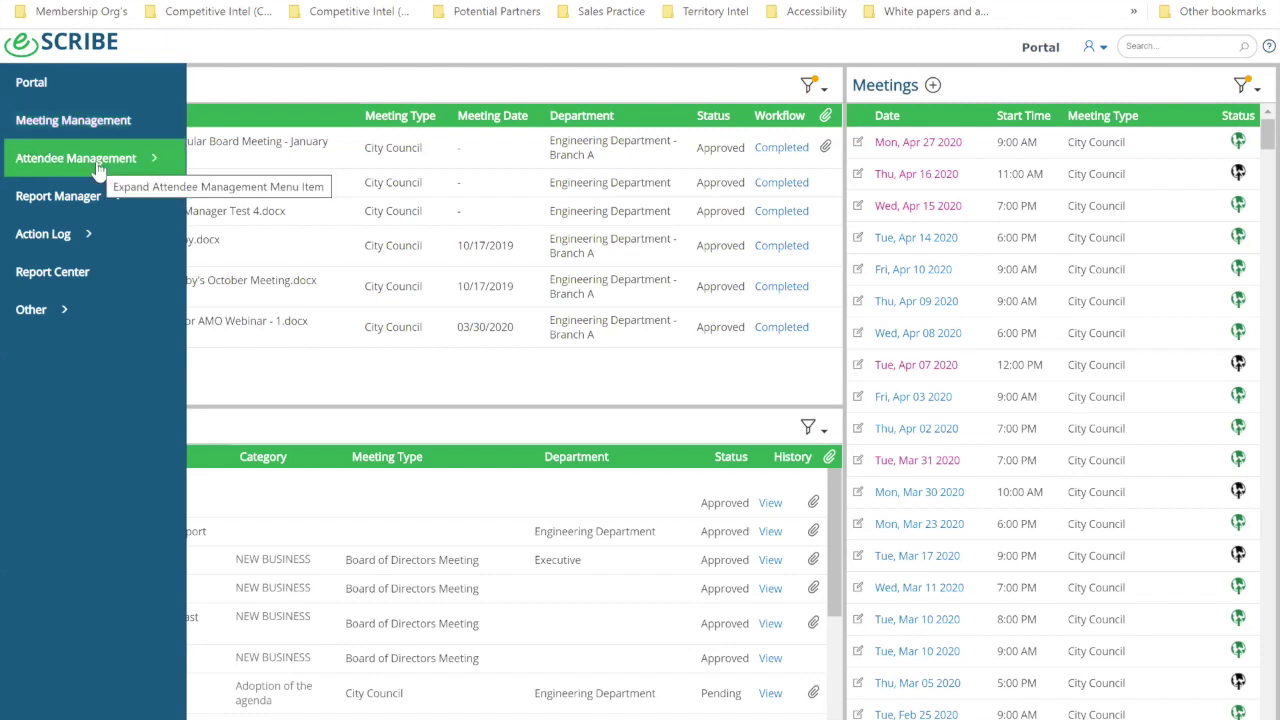
# Step: Expand and collapse Attendee Management, Report Manager, Action Log and Other, then close the menu
pyautogui.click(99, 170)
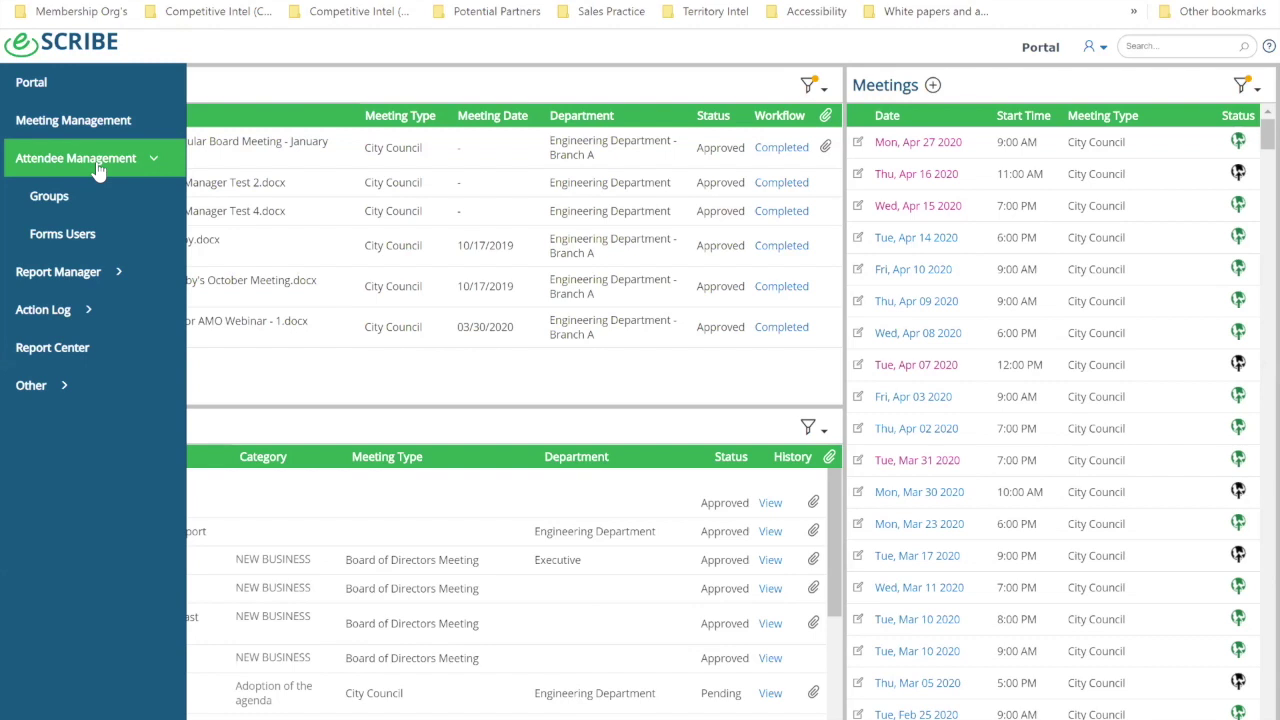
pyautogui.click(97, 170)
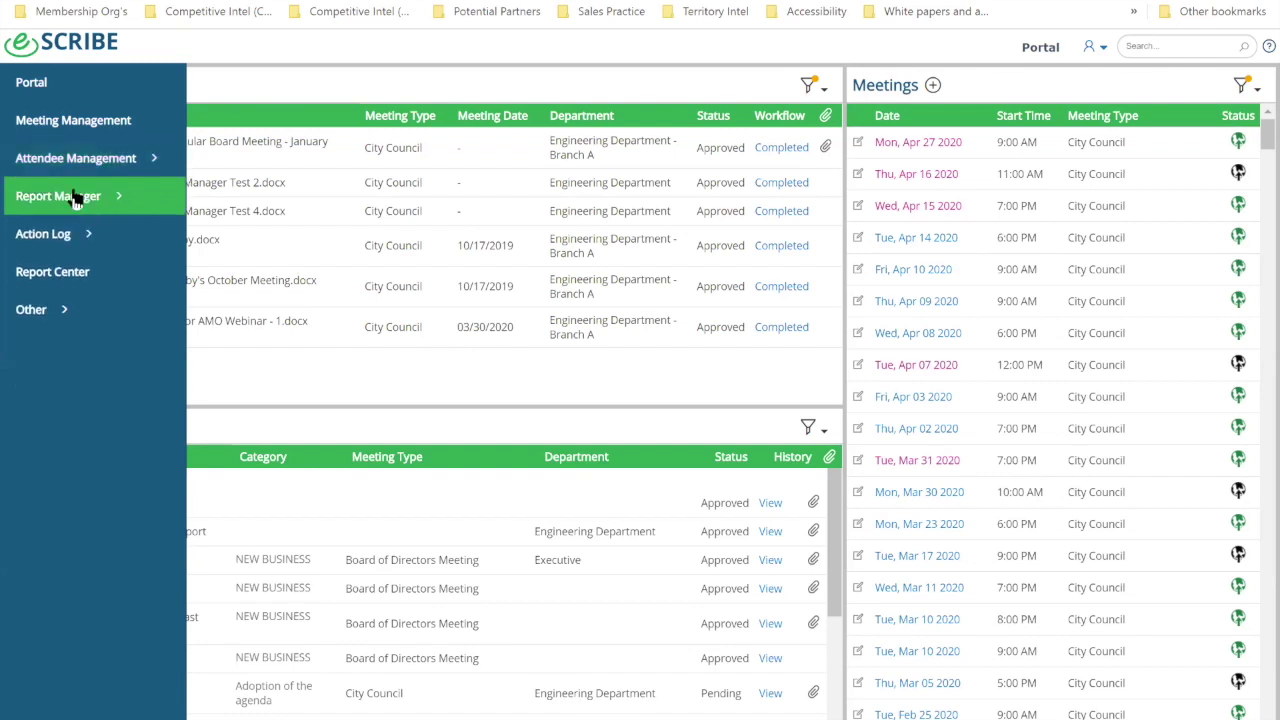
pyautogui.click(62, 198)
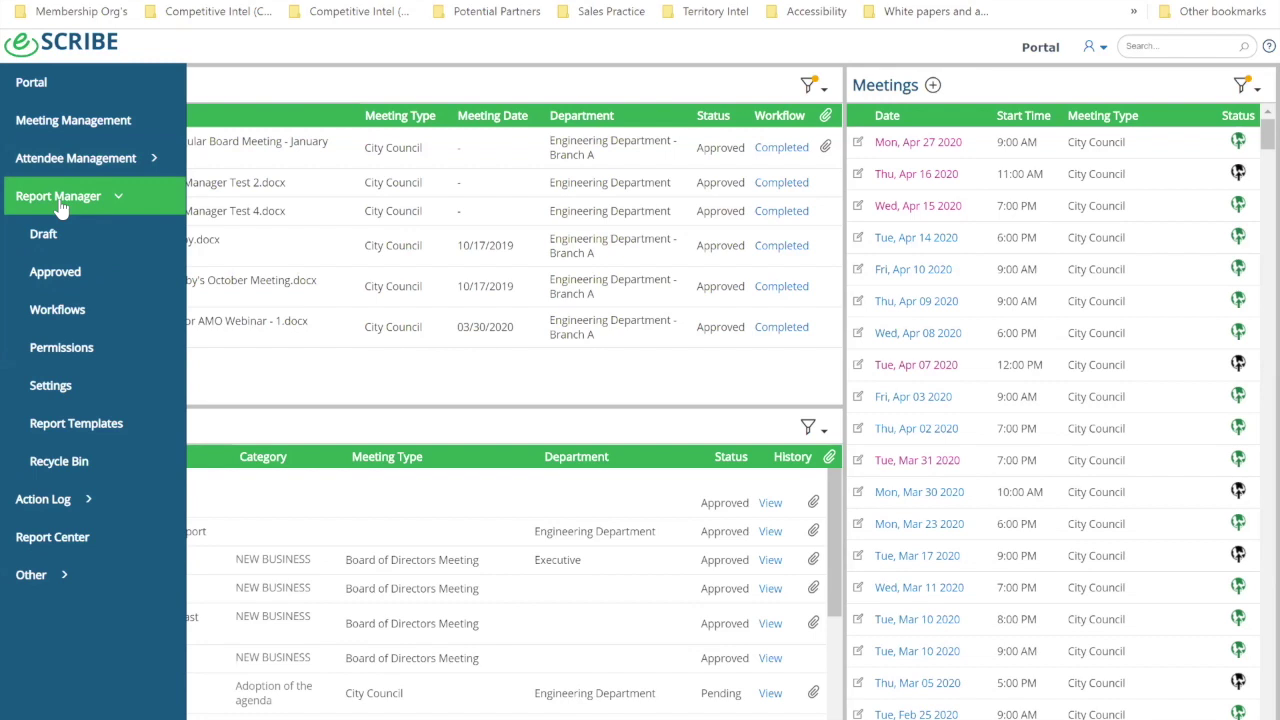
pyautogui.click(60, 205)
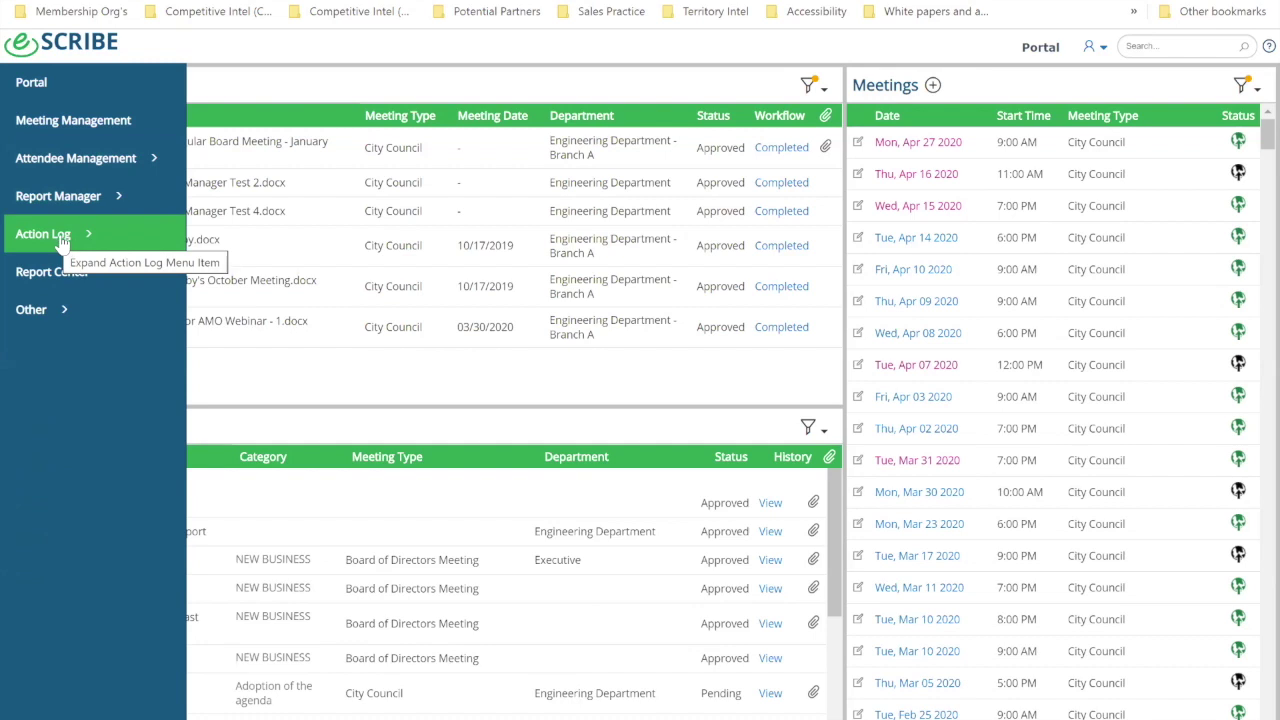
pyautogui.click(62, 237)
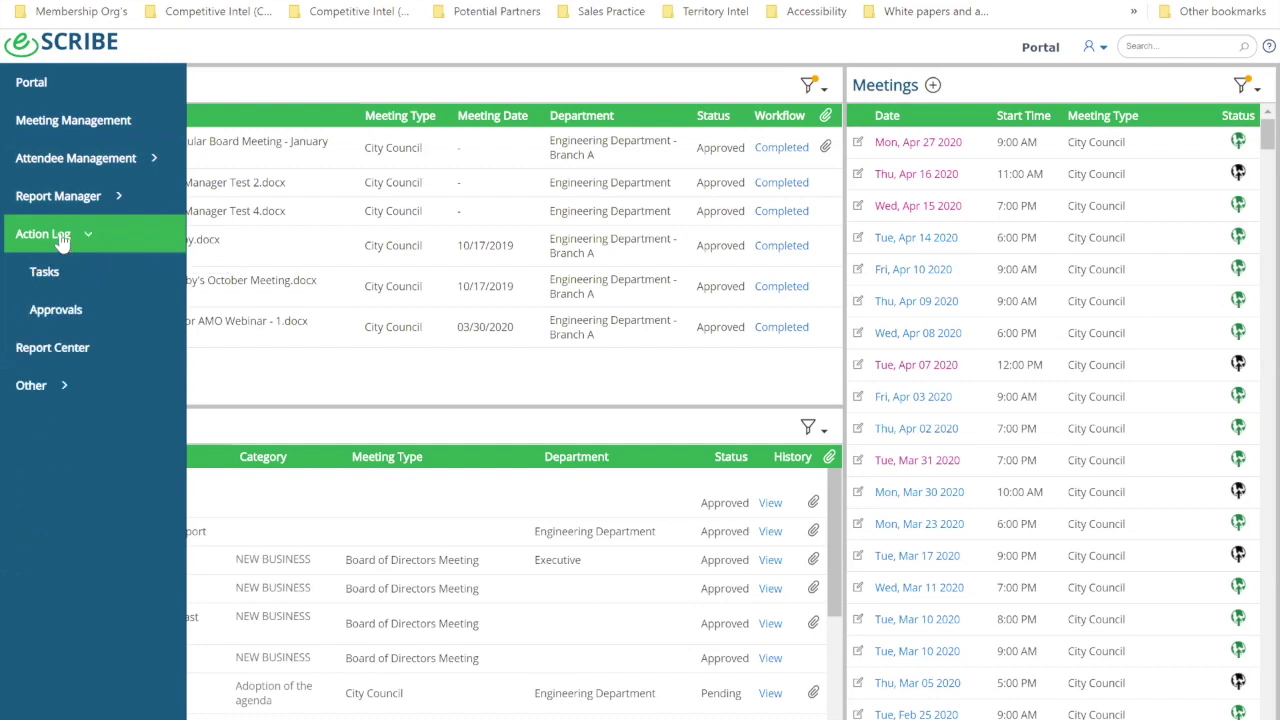
pyautogui.click(62, 237)
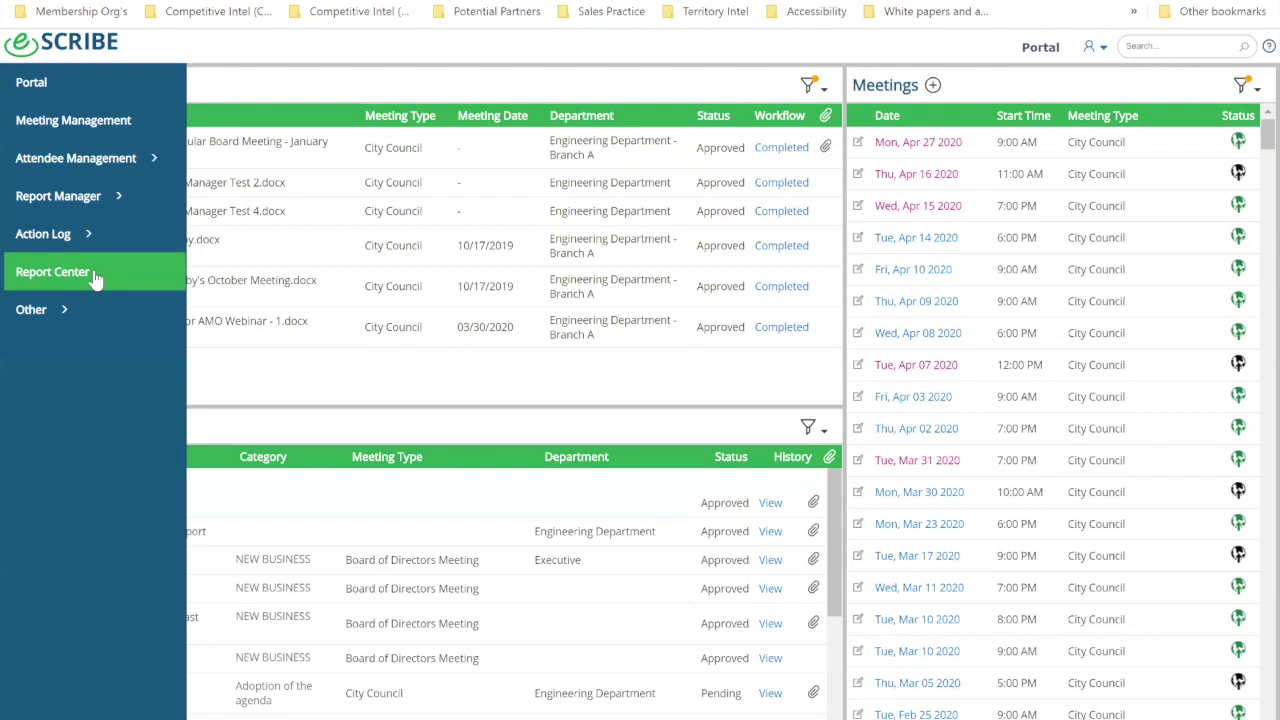
pyautogui.click(44, 311)
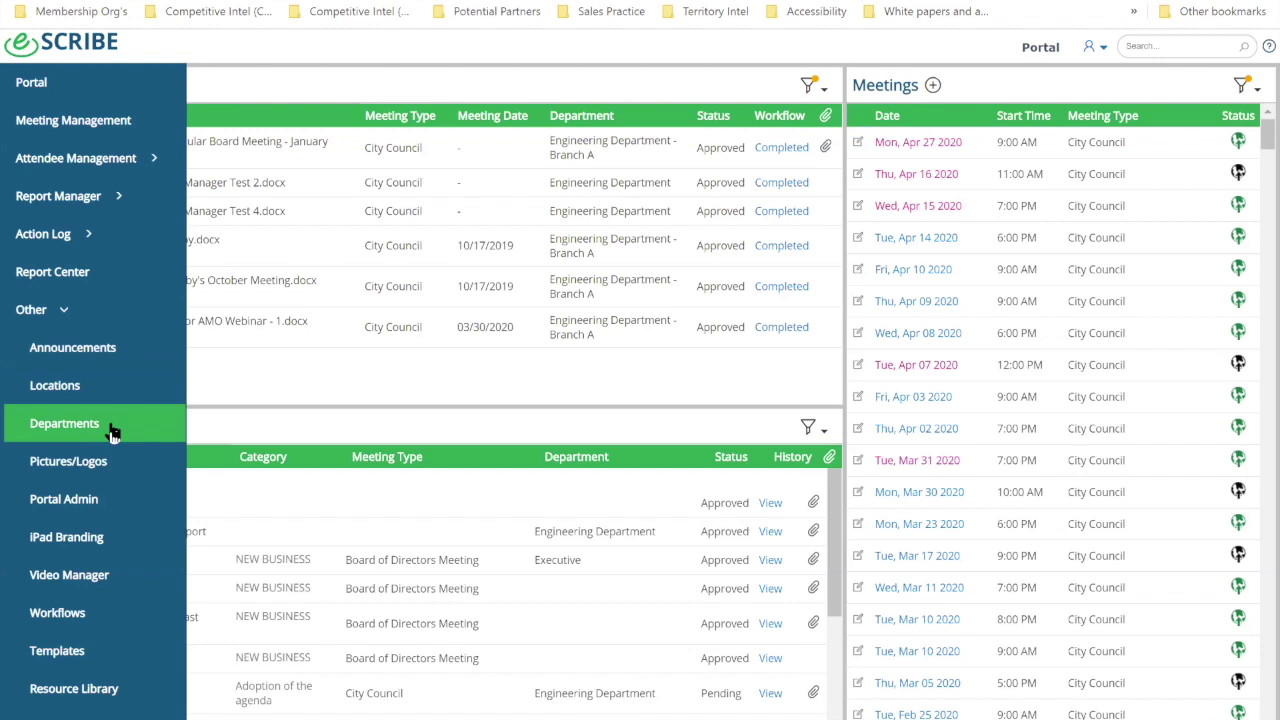
pyautogui.click(42, 312)
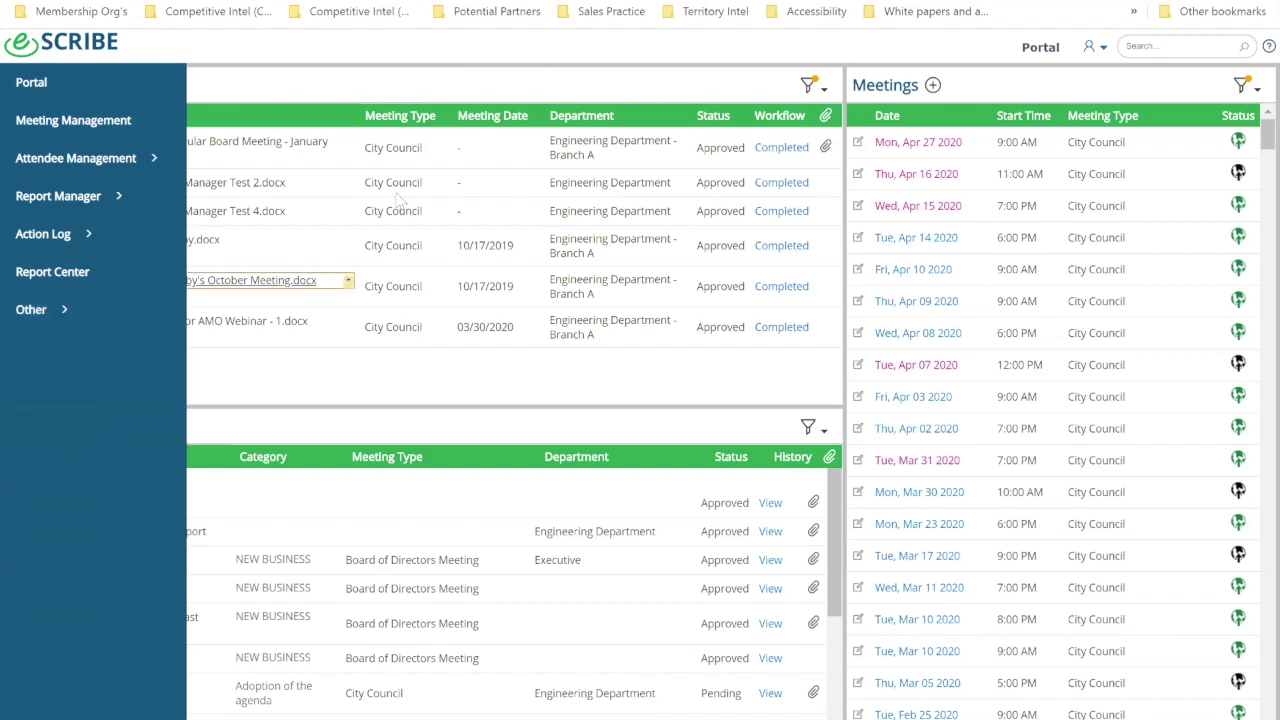
pyautogui.click(211, 105)
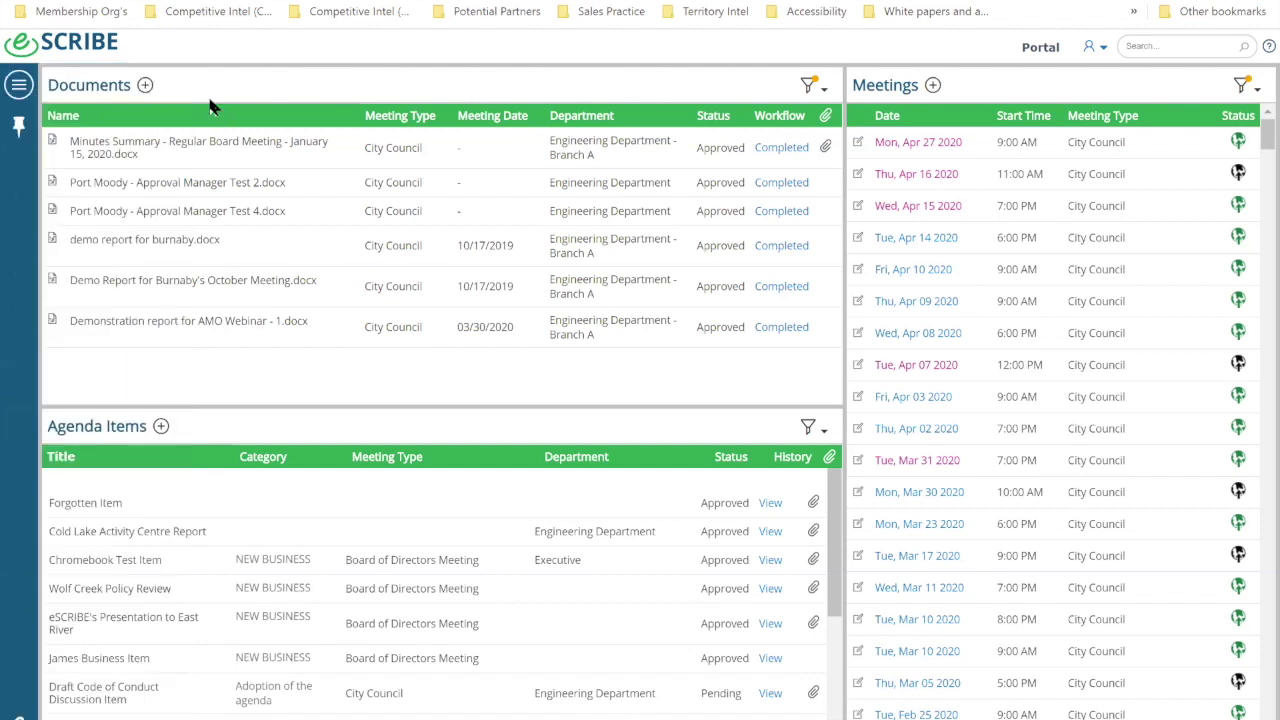
# Step: Open the Meetings filter and review the meeting types, keeping City Council selected
pyautogui.moveTo(262, 148)
pyautogui.click(1245, 88)
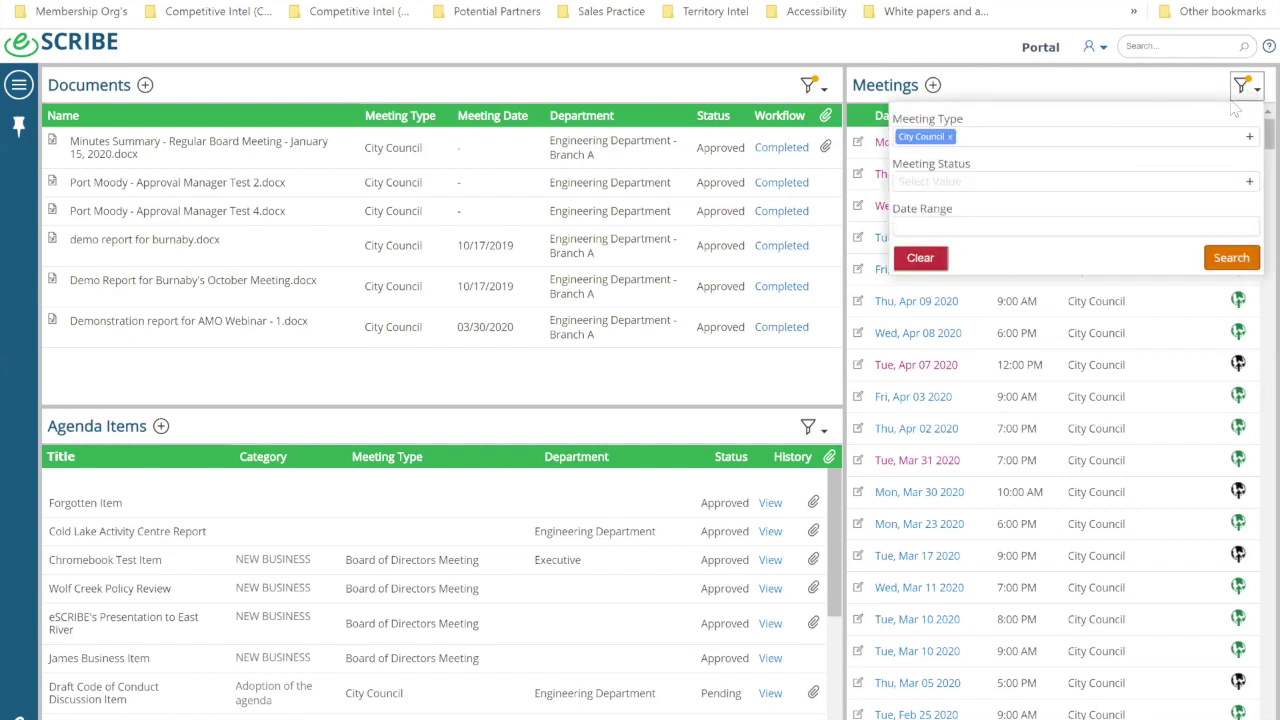
pyautogui.click(1138, 134)
pyautogui.scroll(-6, 1100, 212)
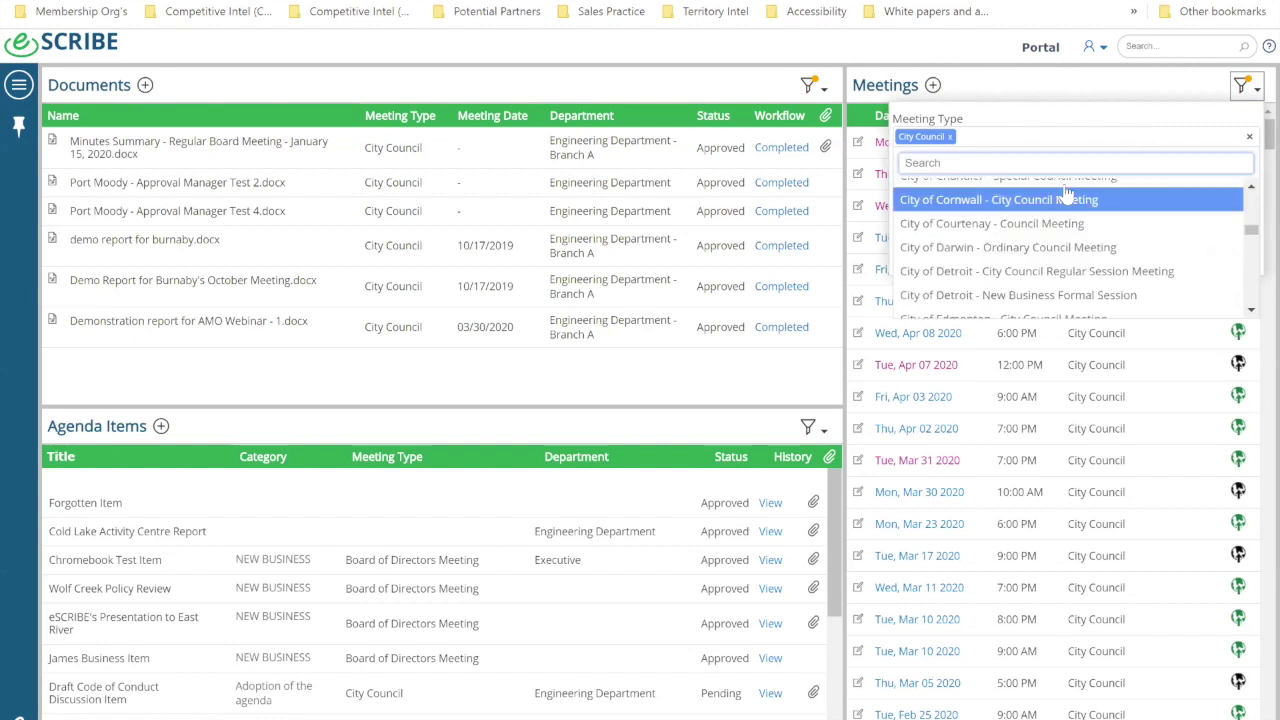
pyautogui.scroll(-8, 1065, 230)
pyautogui.scroll(-10, 1058, 245)
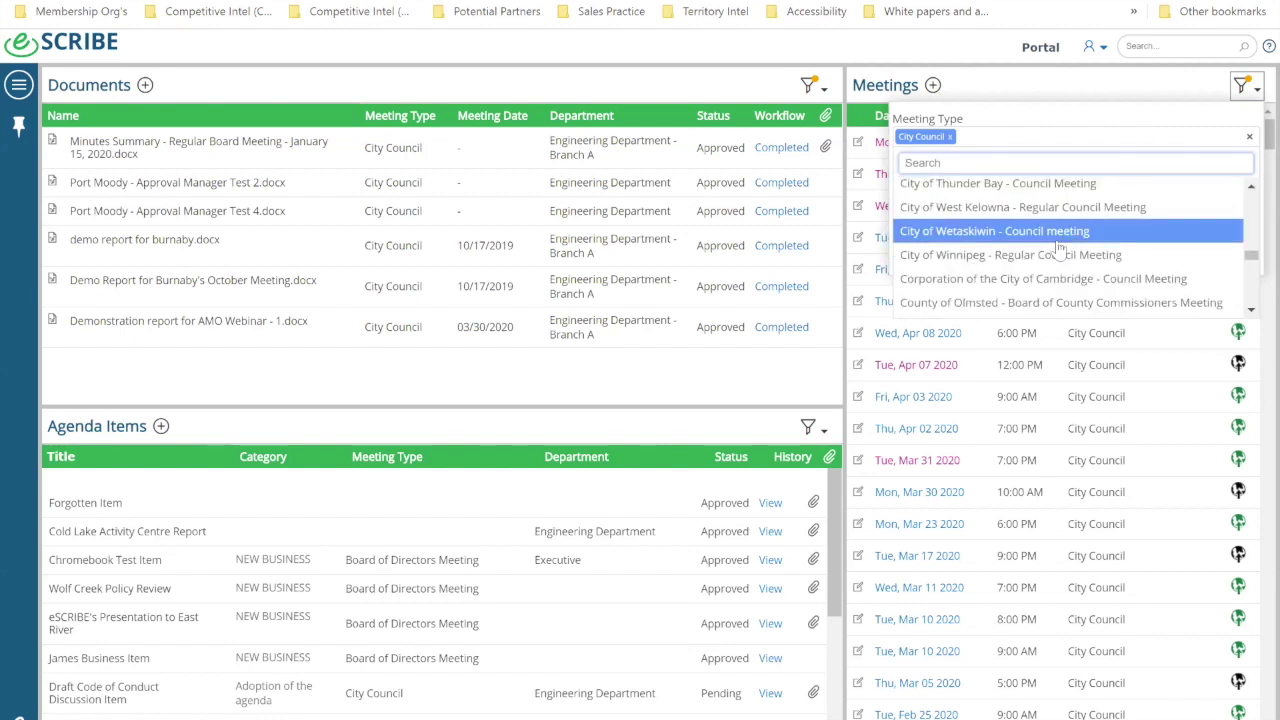
pyautogui.scroll(-3, 1043, 255)
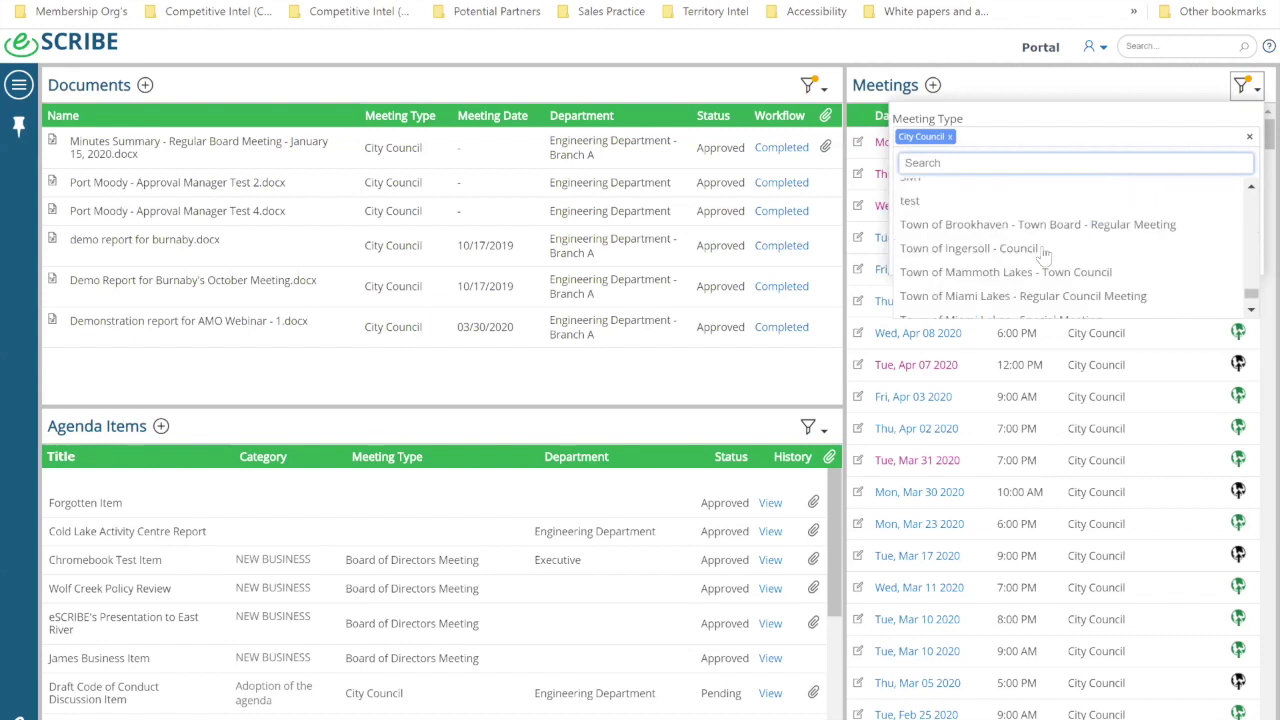
pyautogui.scroll(3, 1043, 257)
pyautogui.scroll(8, 1043, 255)
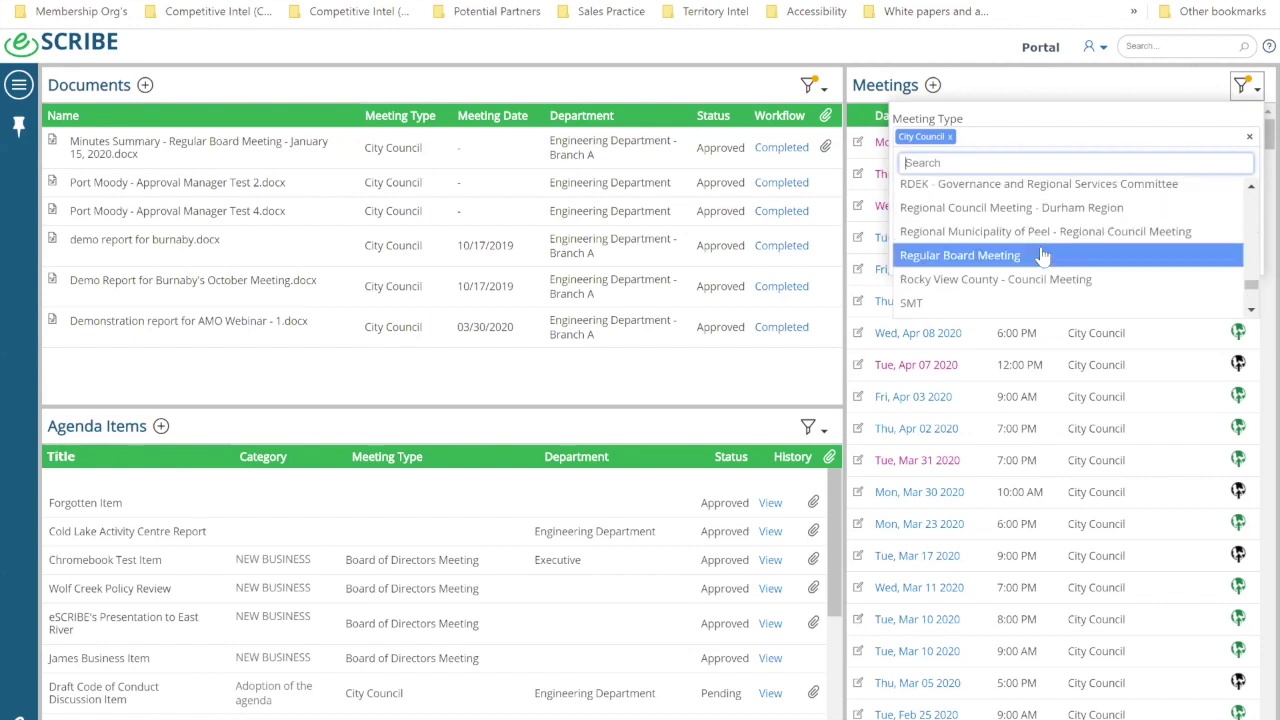
pyautogui.scroll(10, 1043, 255)
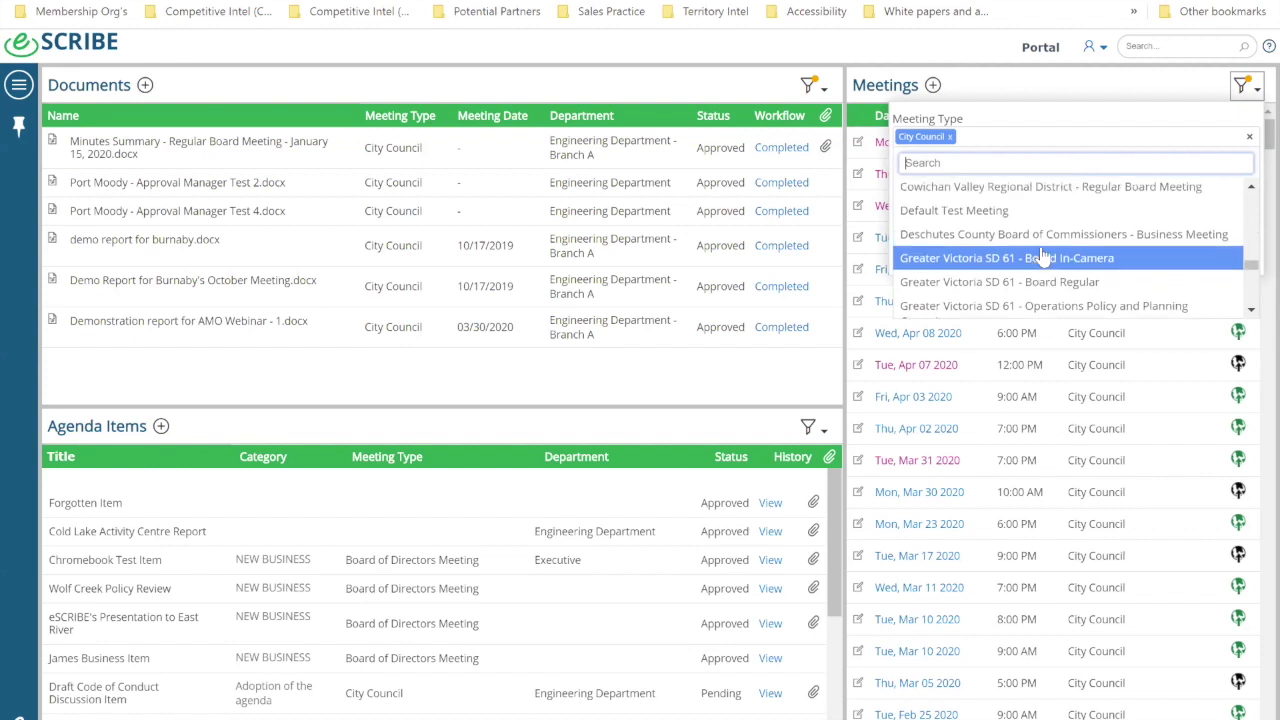
pyautogui.scroll(8, 1043, 255)
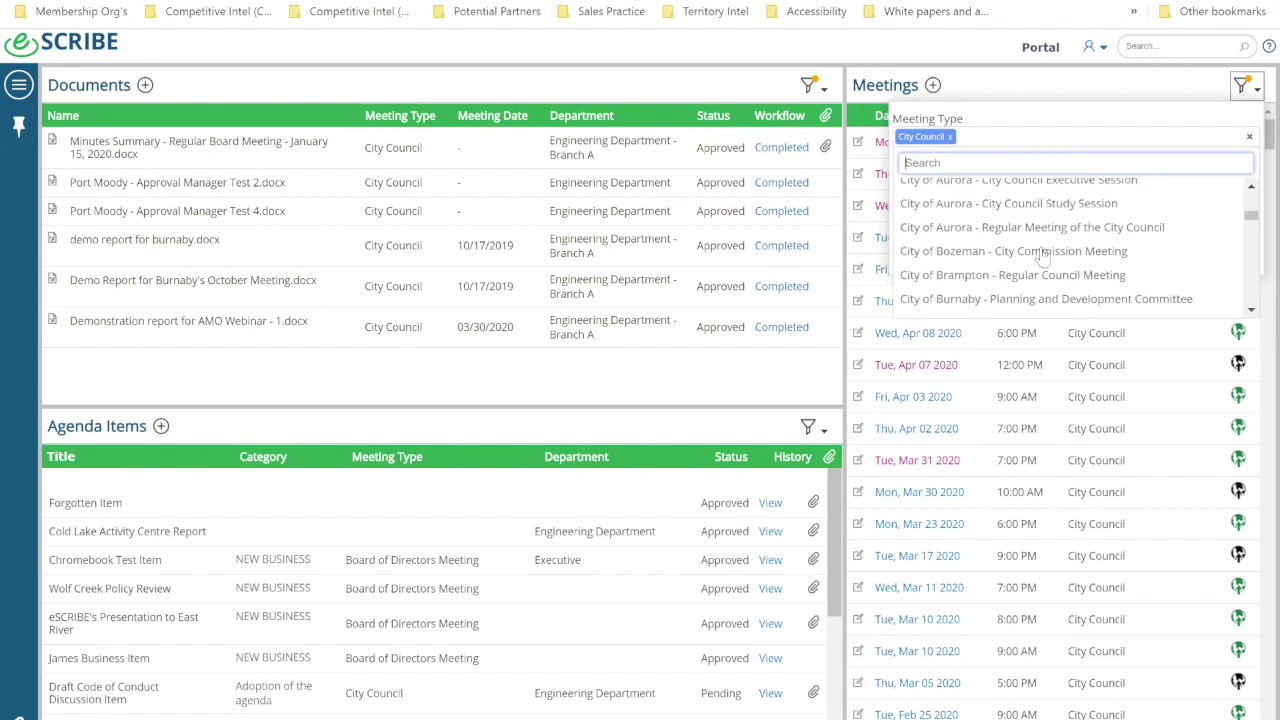
pyautogui.scroll(2, 1043, 258)
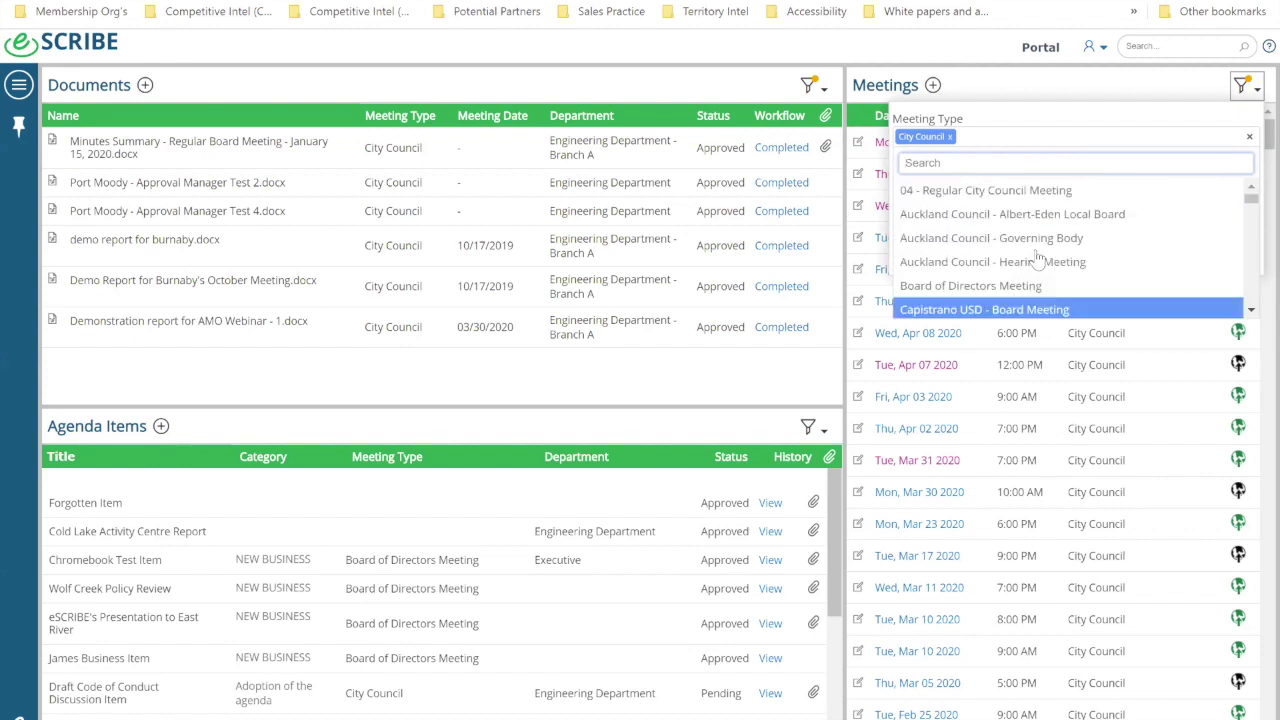
pyautogui.scroll(-4, 1046, 263)
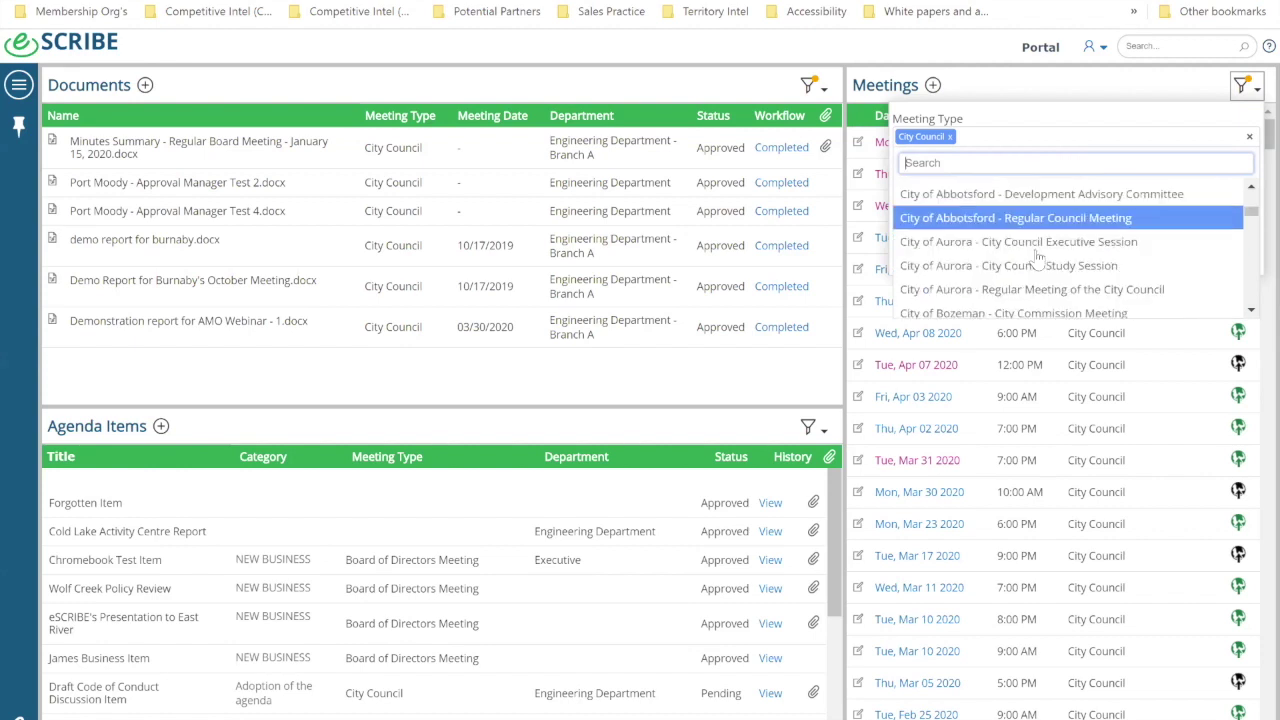
pyautogui.click(1050, 118)
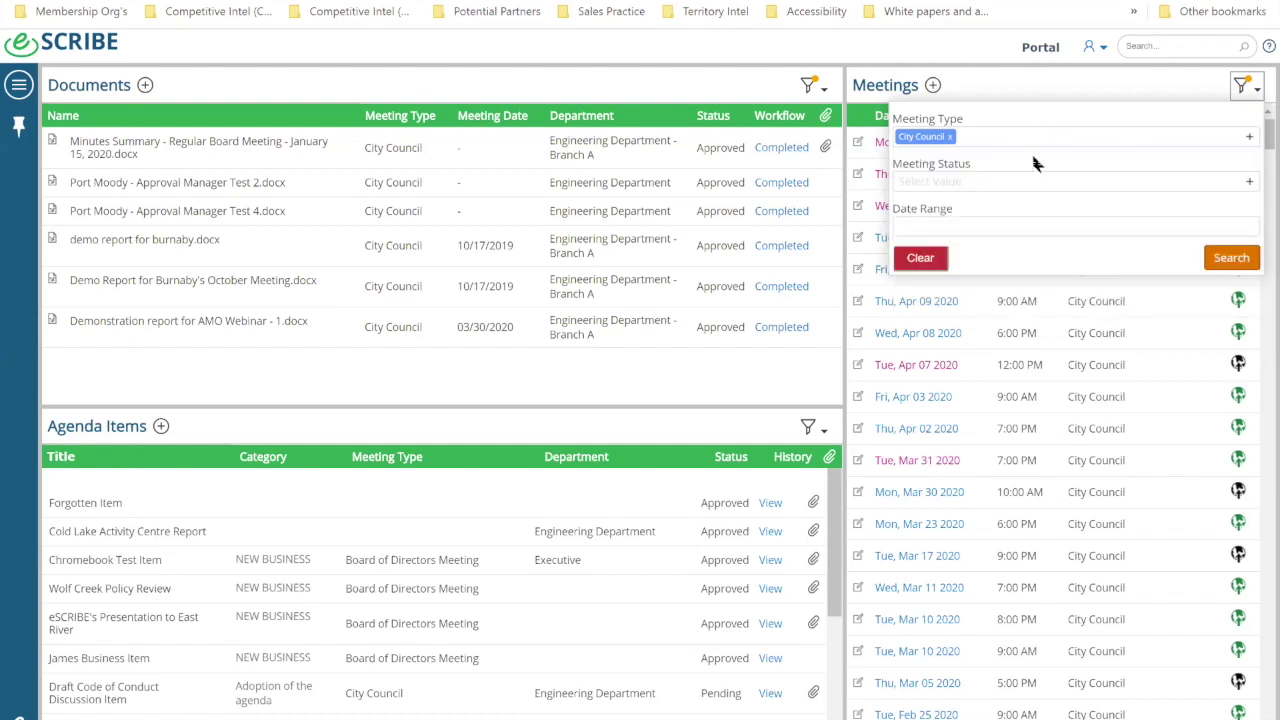
# Step: Set the Date Range to This Month and apply the filter to the Meetings list
pyautogui.click(1137, 186)
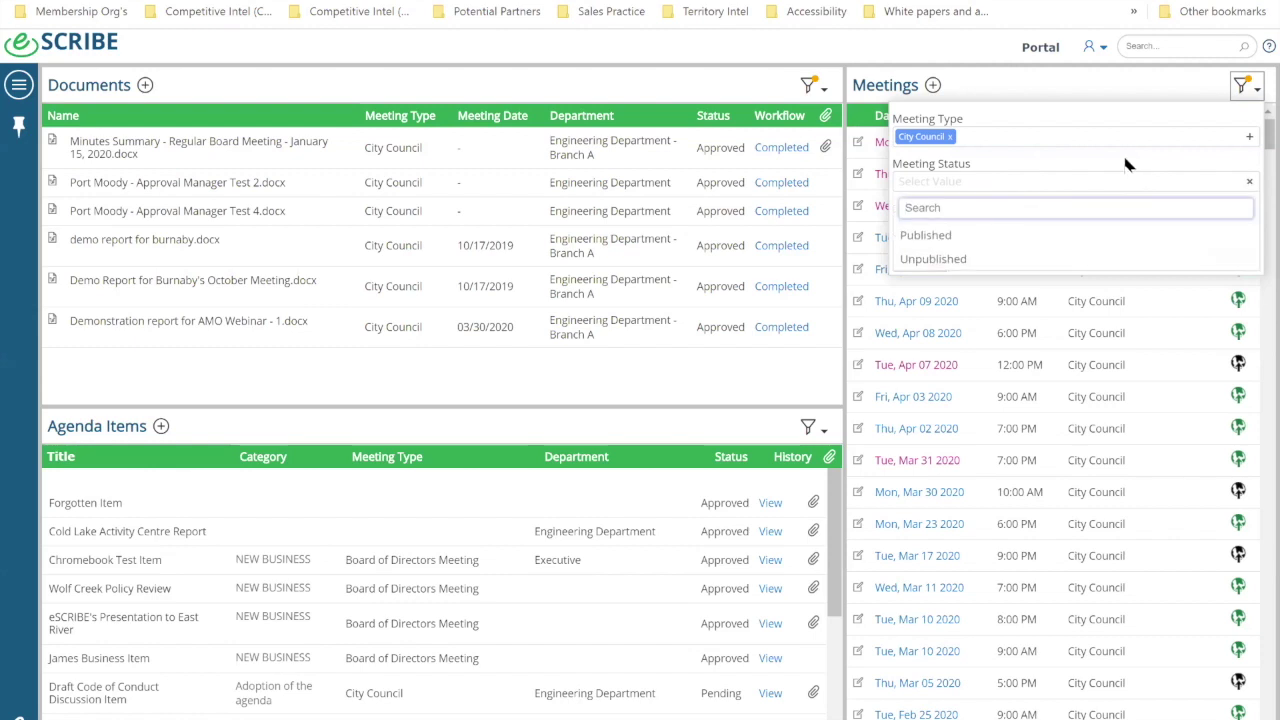
pyautogui.click(1115, 168)
pyautogui.click(1022, 228)
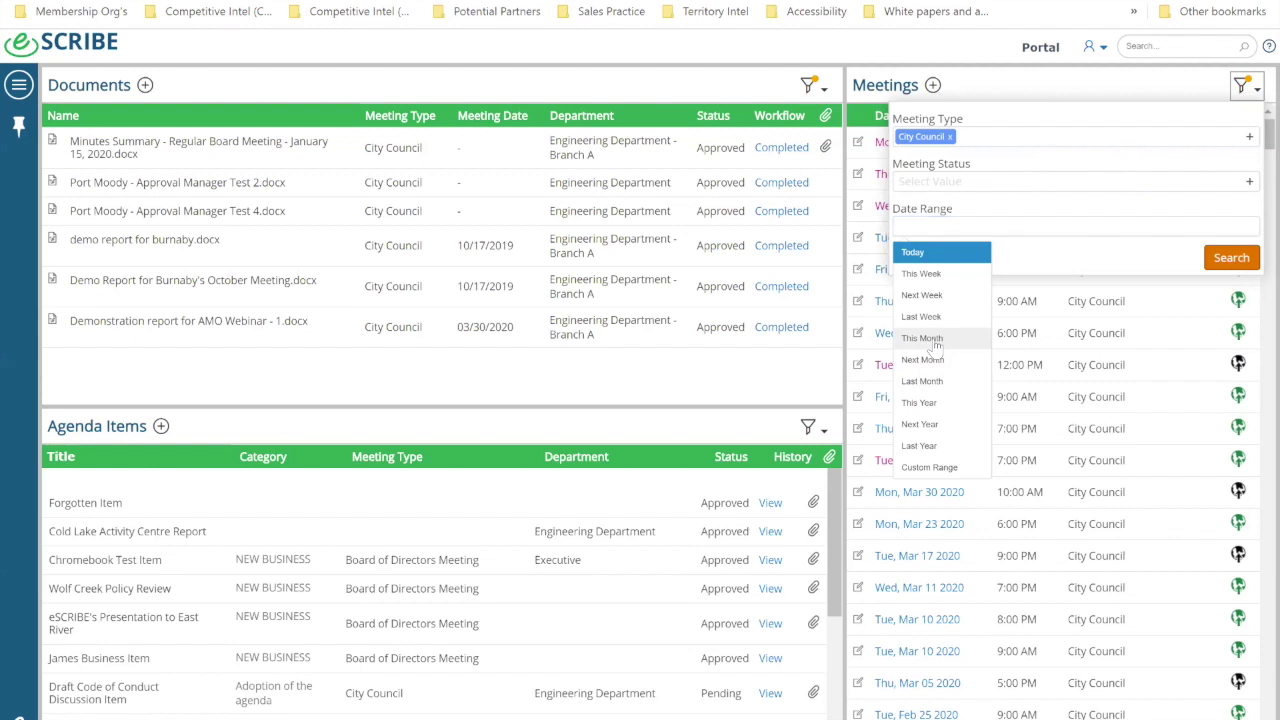
pyautogui.click(924, 338)
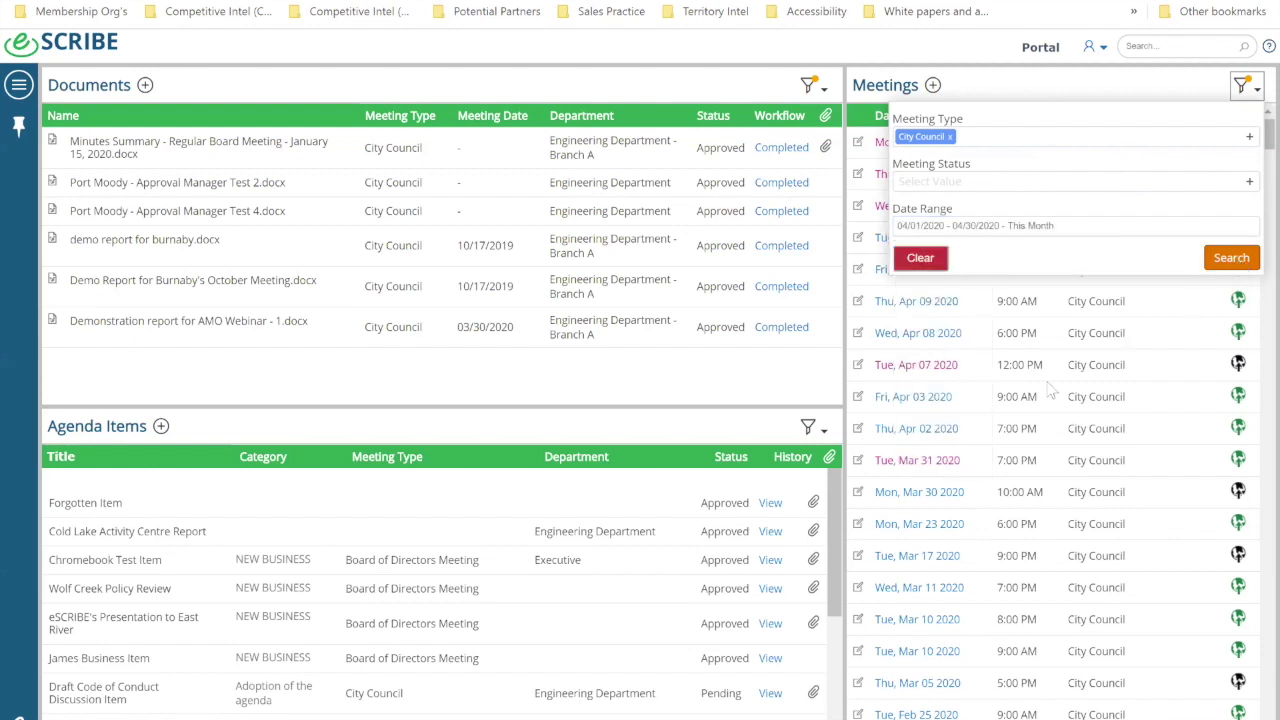
pyautogui.click(1227, 261)
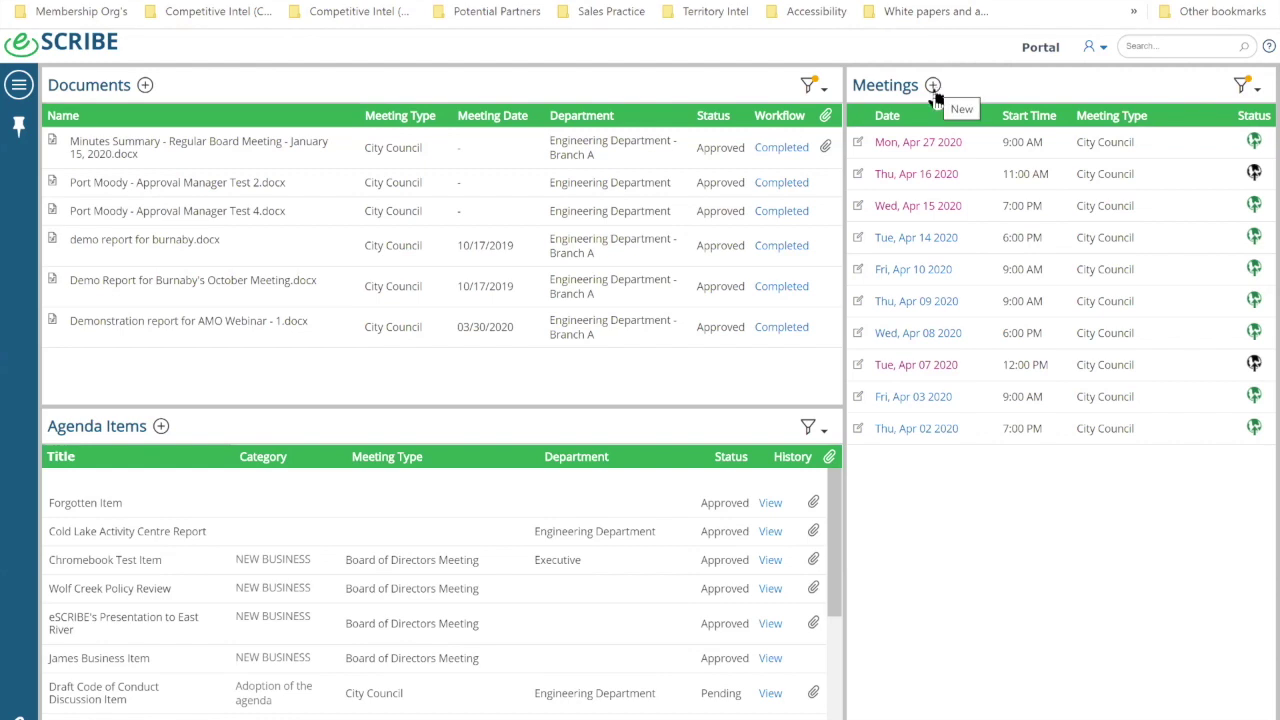
# Step: Start a City Council meeting with the voting demonstration attendee group in eSCRIBE Meeting Room
pyautogui.click(932, 86)
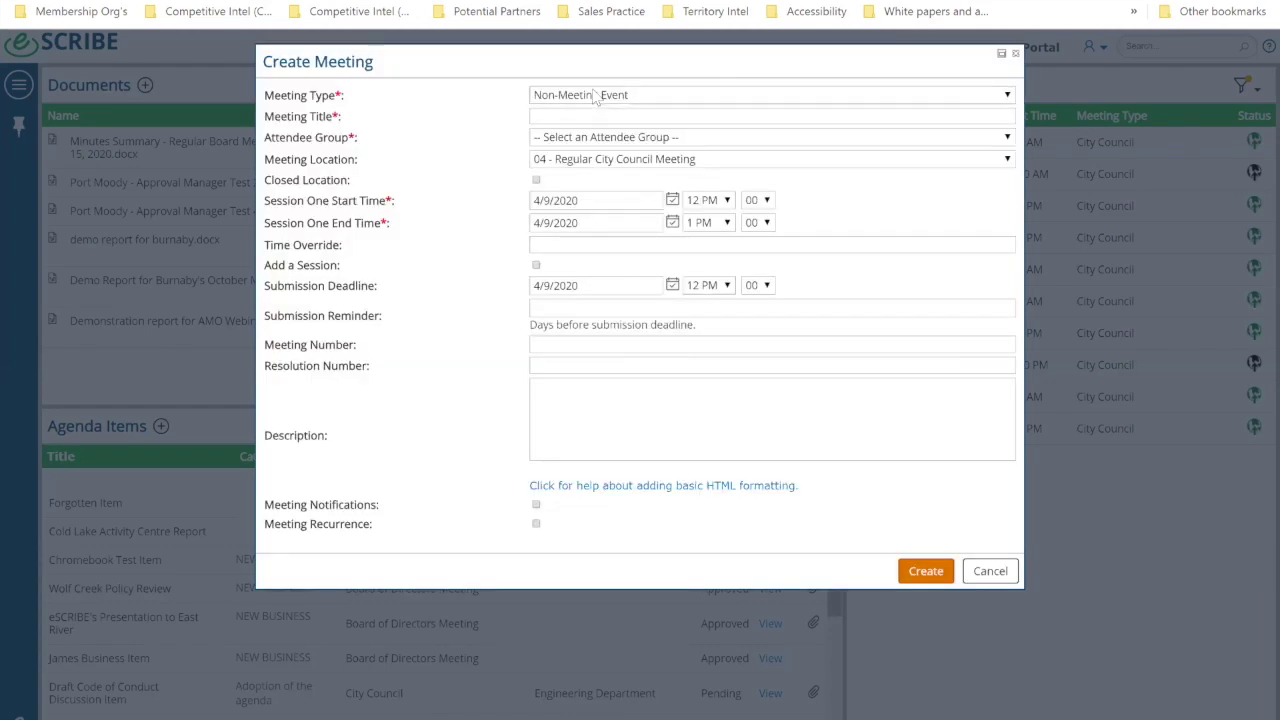
pyautogui.click(593, 95)
pyautogui.click(570, 360)
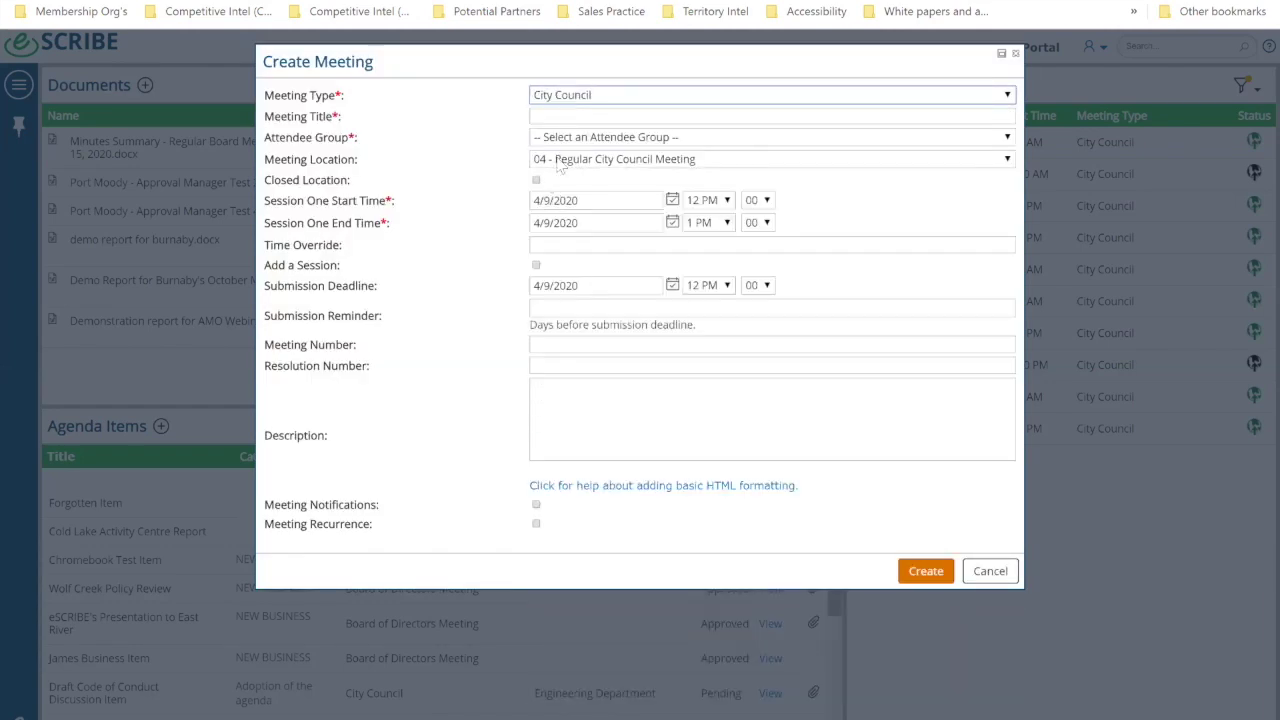
pyautogui.click(540, 119)
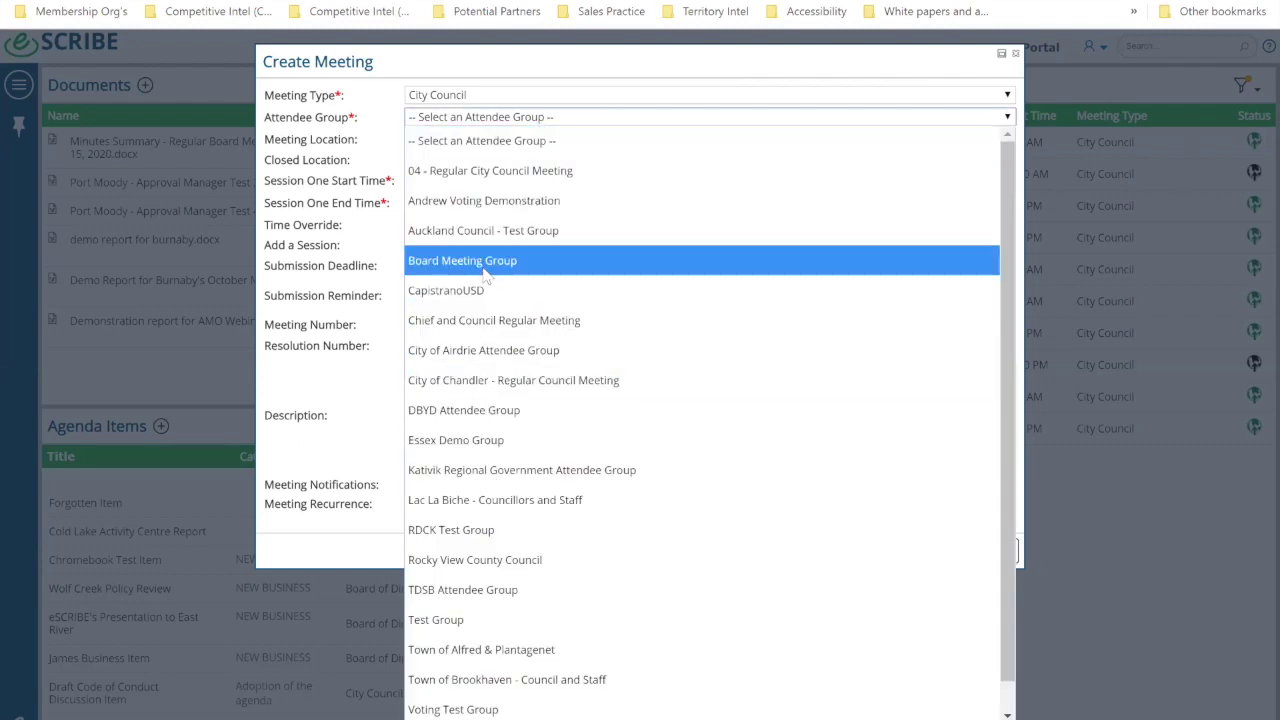
pyautogui.click(555, 200)
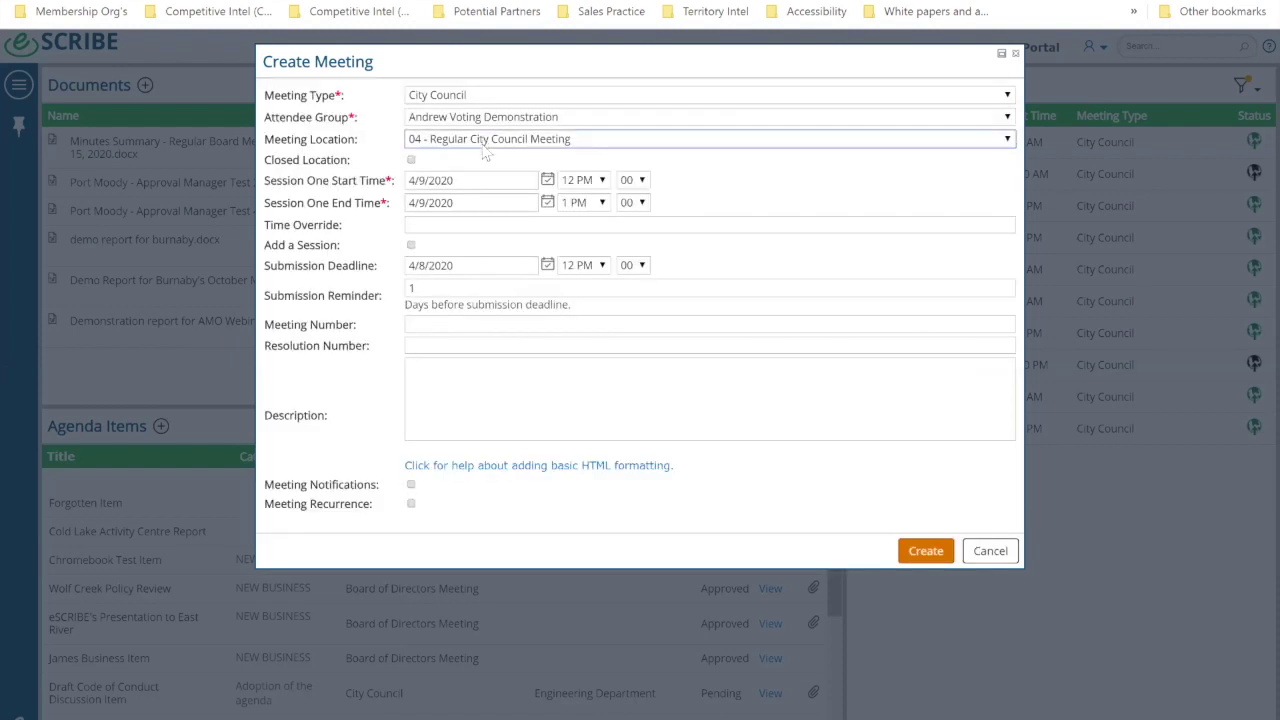
pyautogui.click(485, 141)
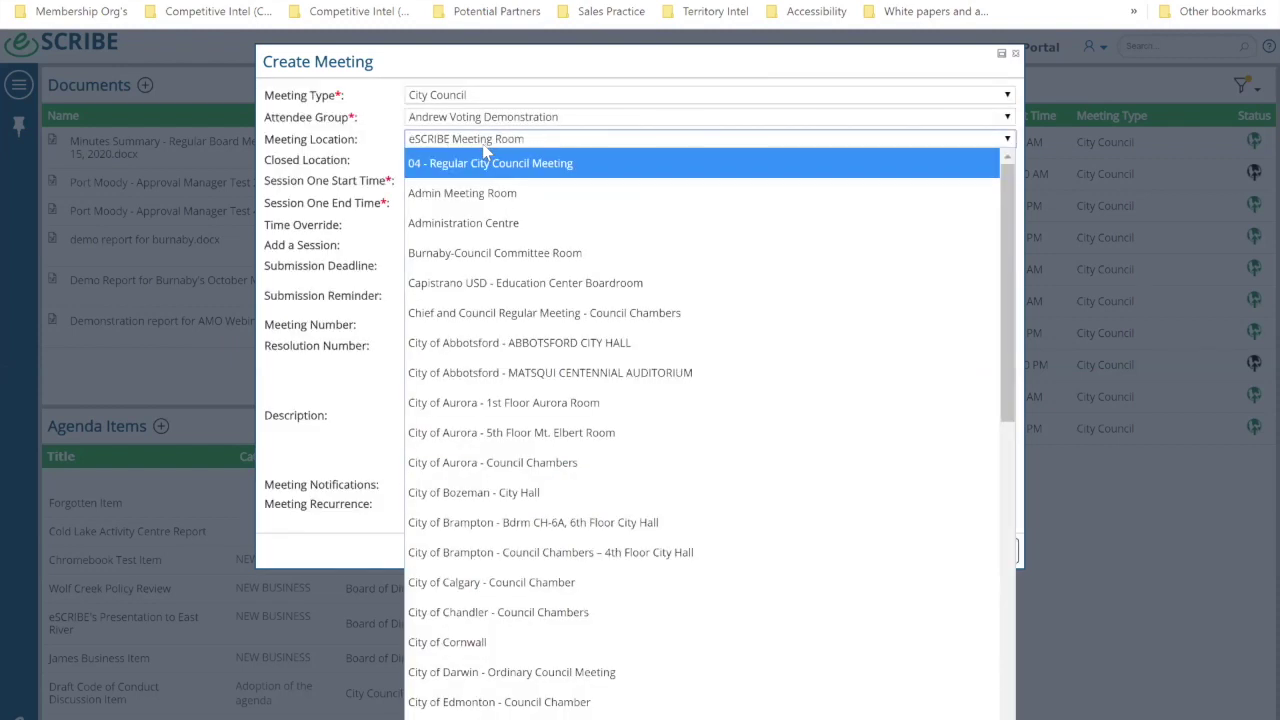
pyautogui.scroll(-4, 485, 148)
pyautogui.click(483, 143)
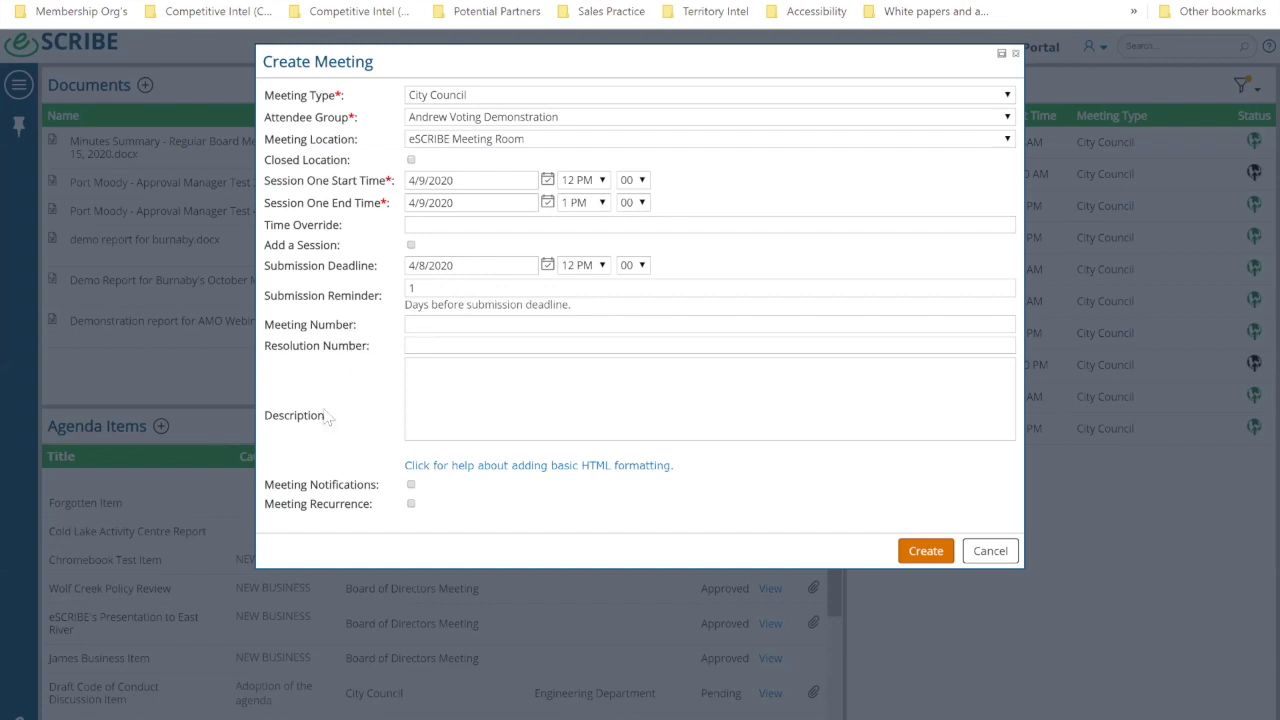
# Step: Switch off Meeting Notifications and leave Meeting Recurrence unchecked, with frequency None and count 1
pyautogui.click(411, 486)
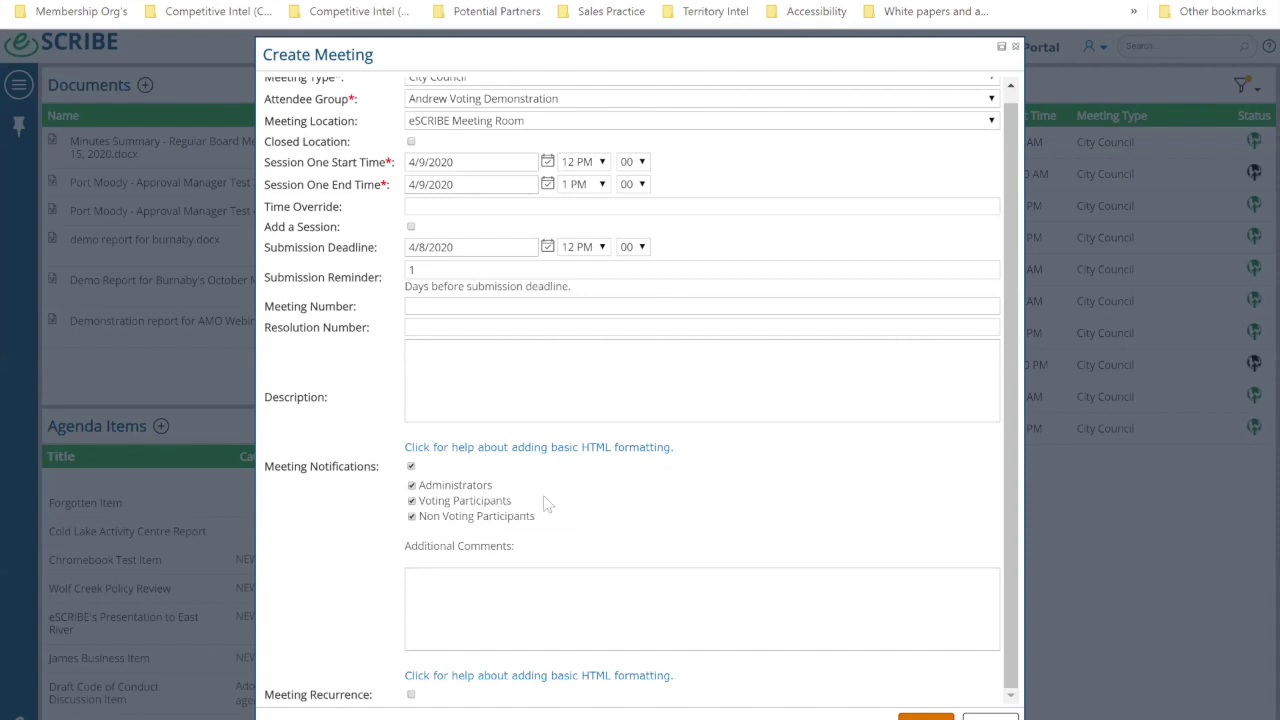
pyautogui.click(411, 467)
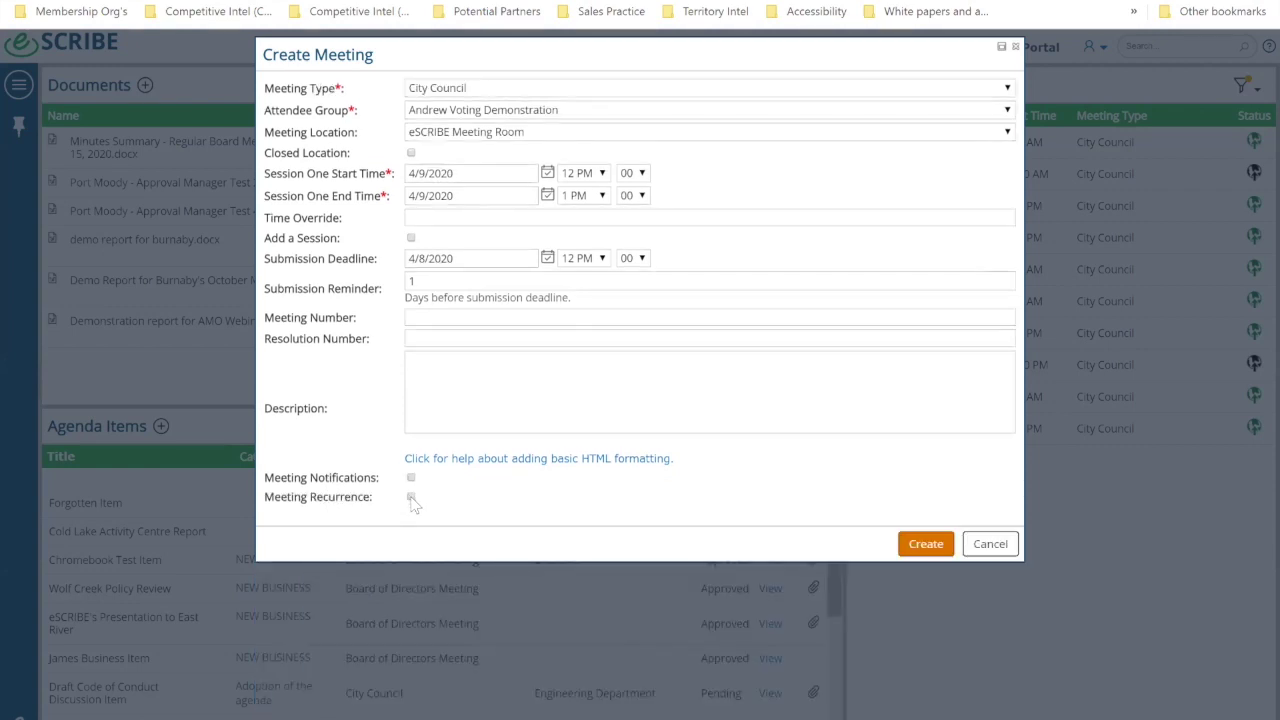
pyautogui.click(410, 497)
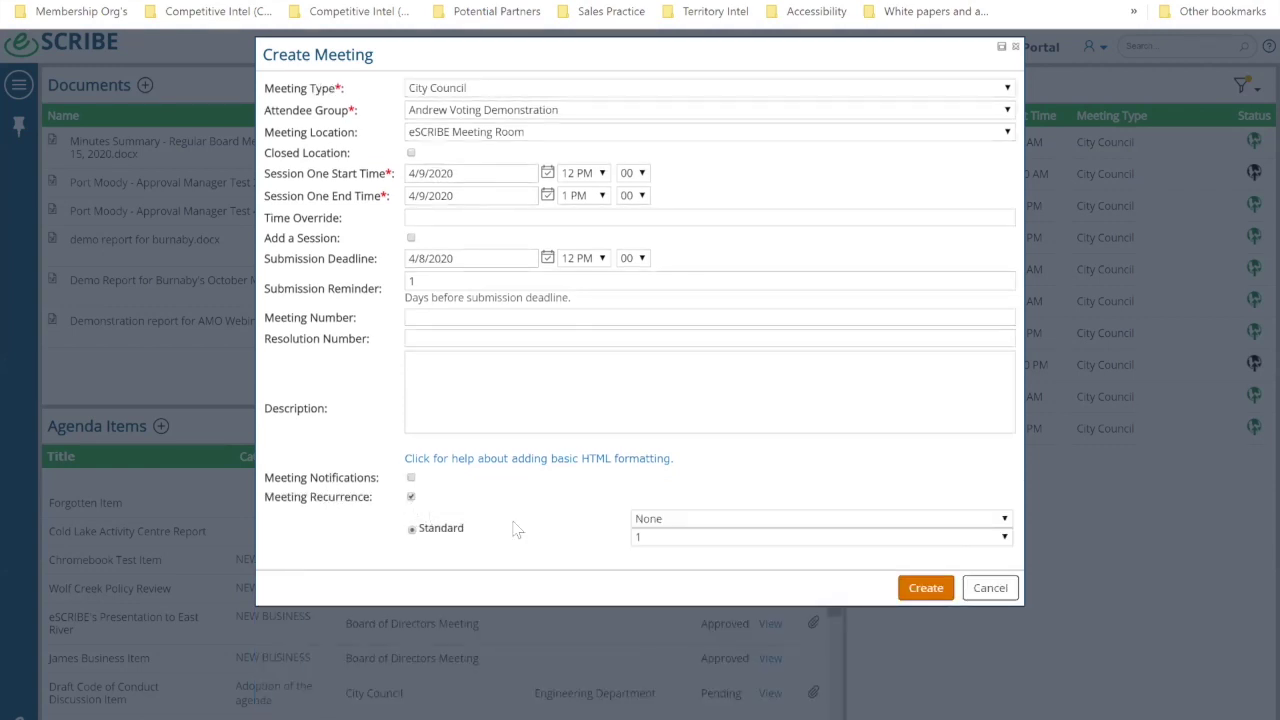
pyautogui.click(734, 520)
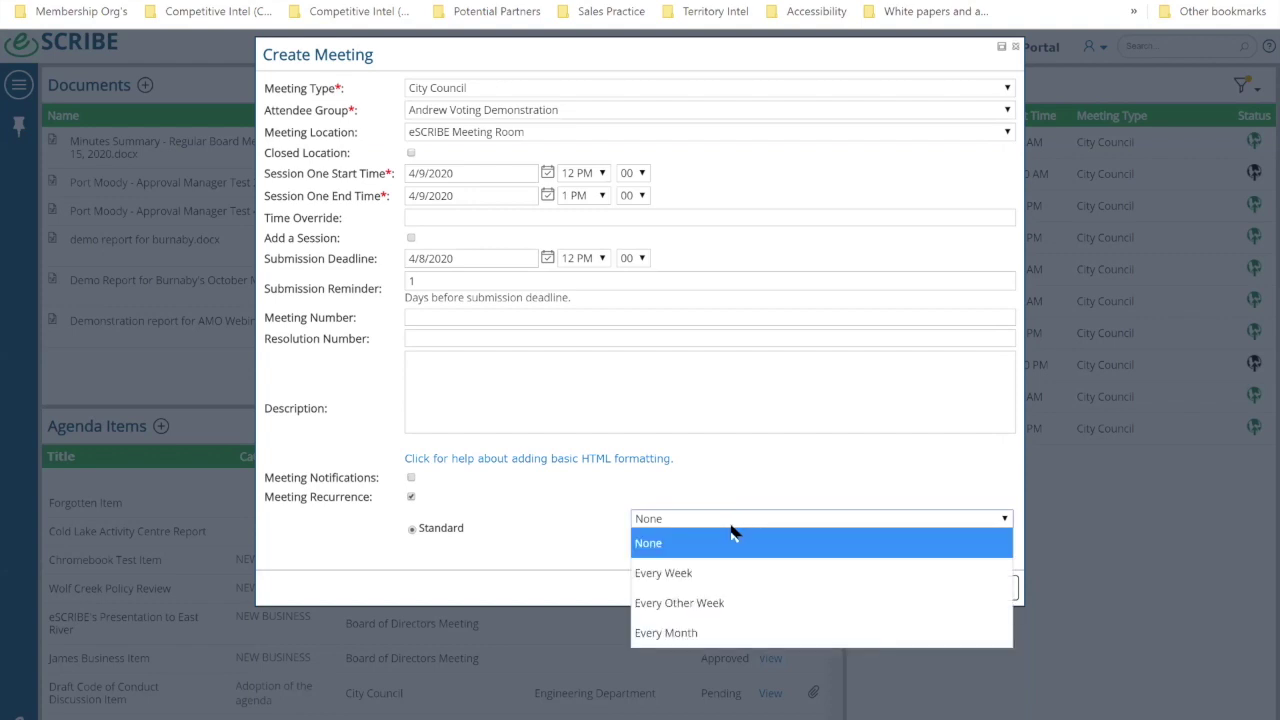
pyautogui.click(645, 543)
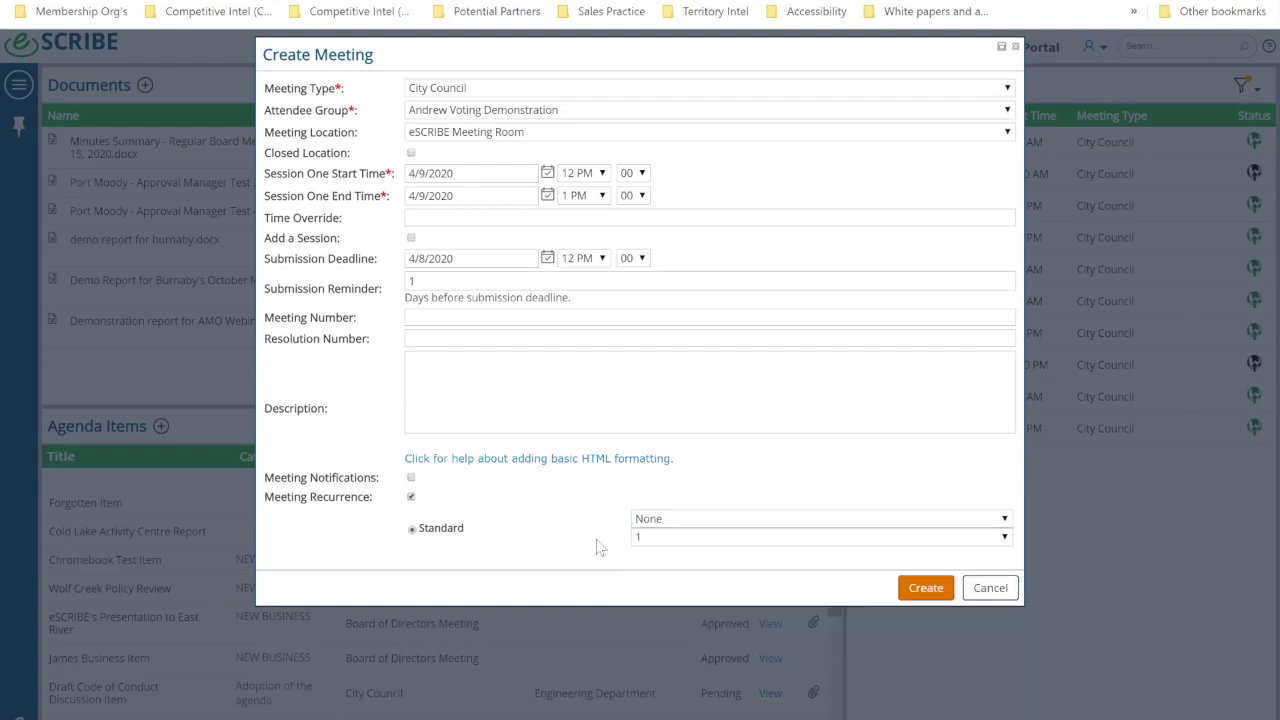
pyautogui.click(660, 540)
pyautogui.click(564, 534)
pyautogui.click(411, 497)
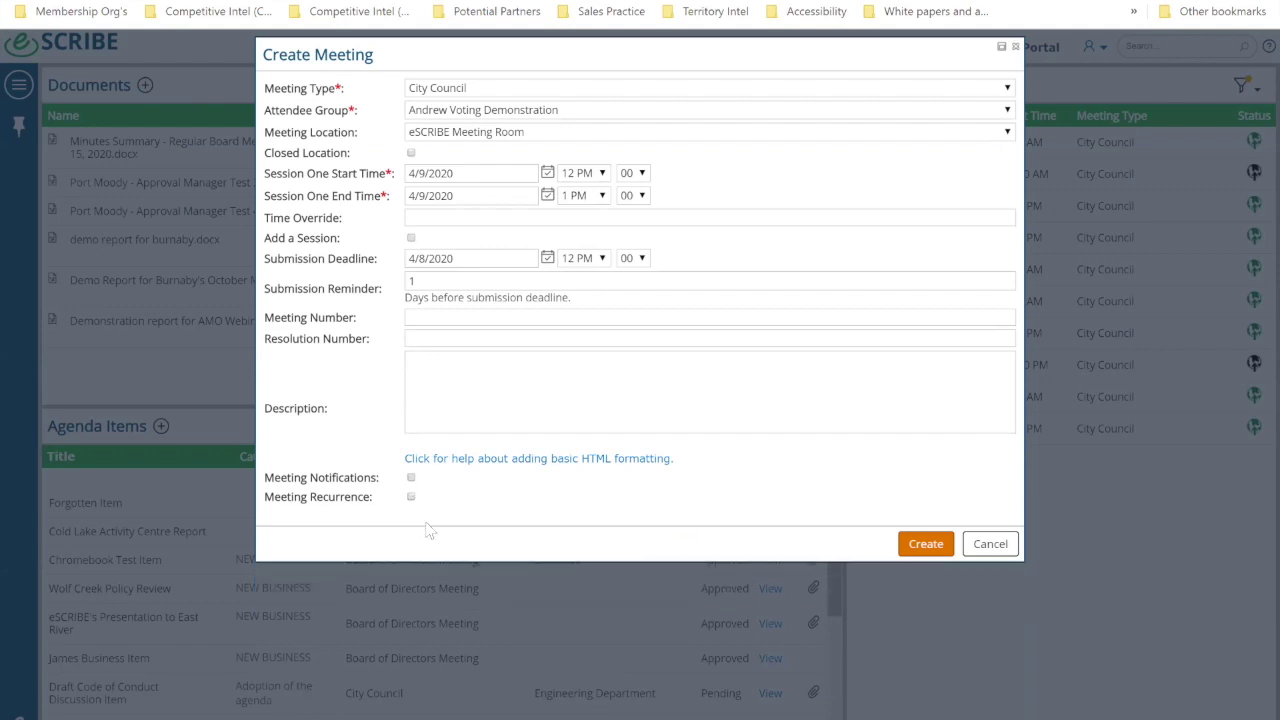
# Step: Cancel the Create Meeting dialog without creating the meeting
pyautogui.click(987, 546)
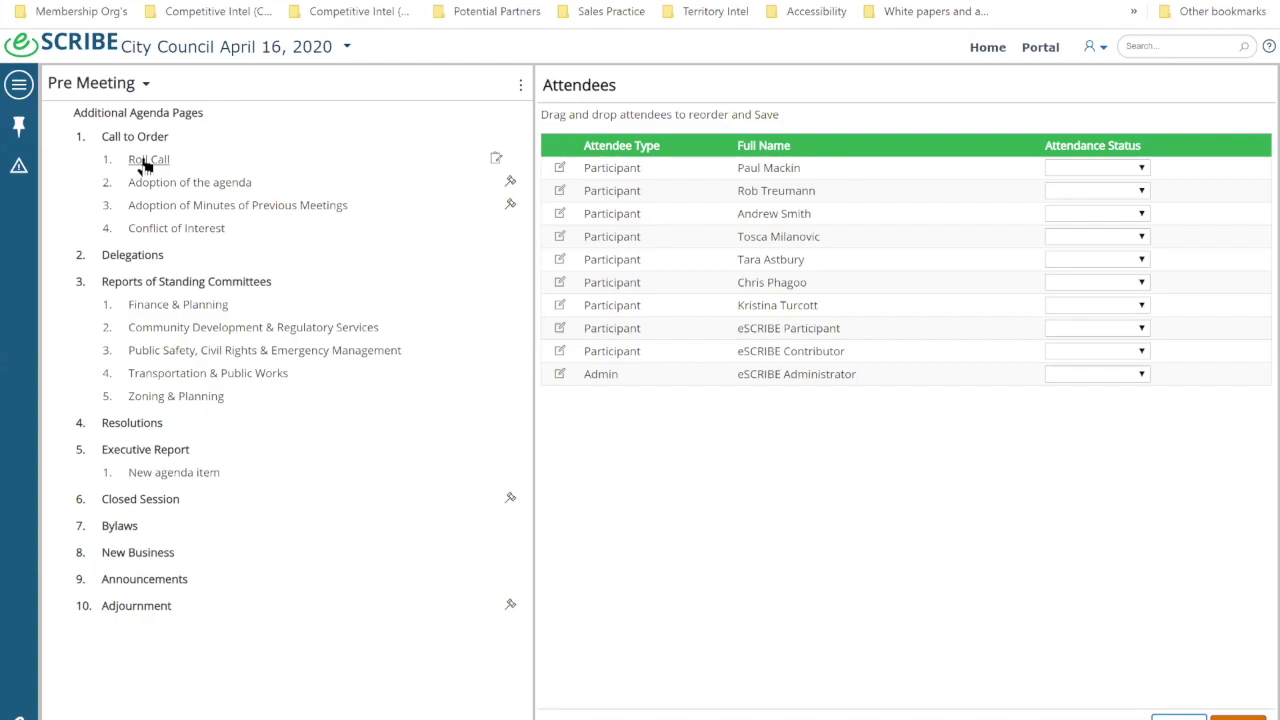
# Step: Select Roll Call under Call to Order in the agenda tree
pyautogui.click(143, 162)
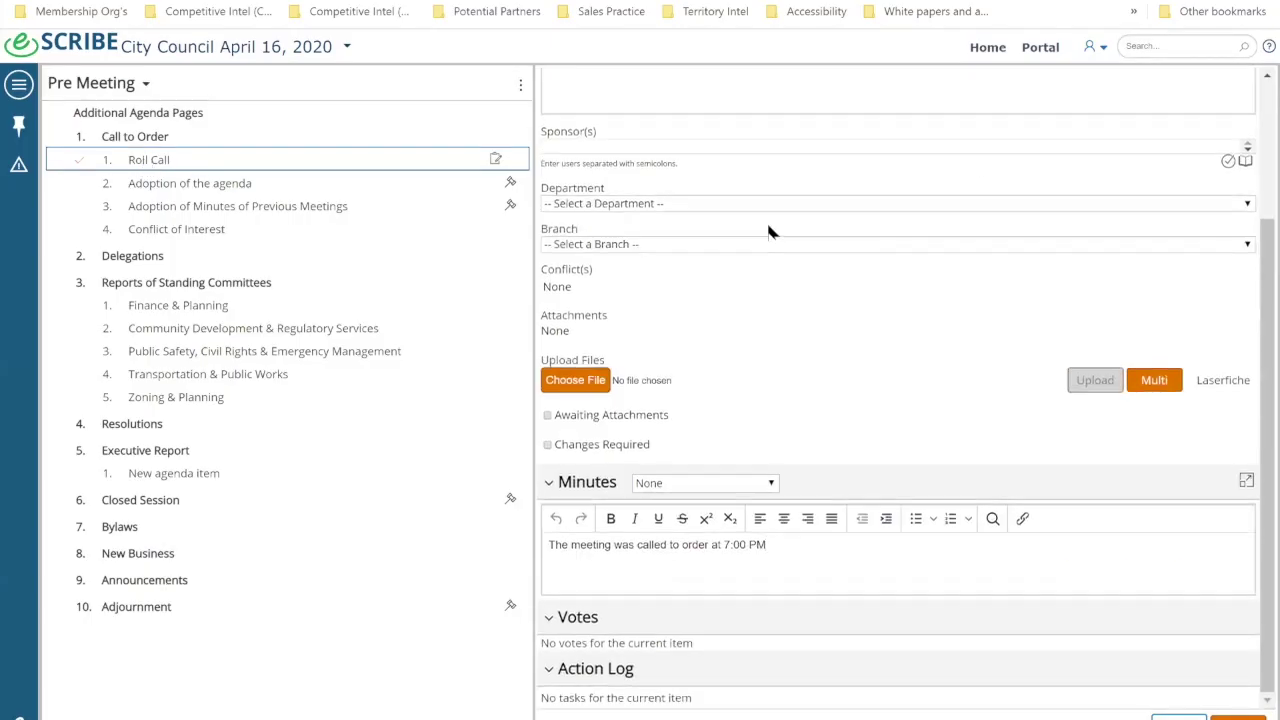
pyautogui.scroll(2, 766, 219)
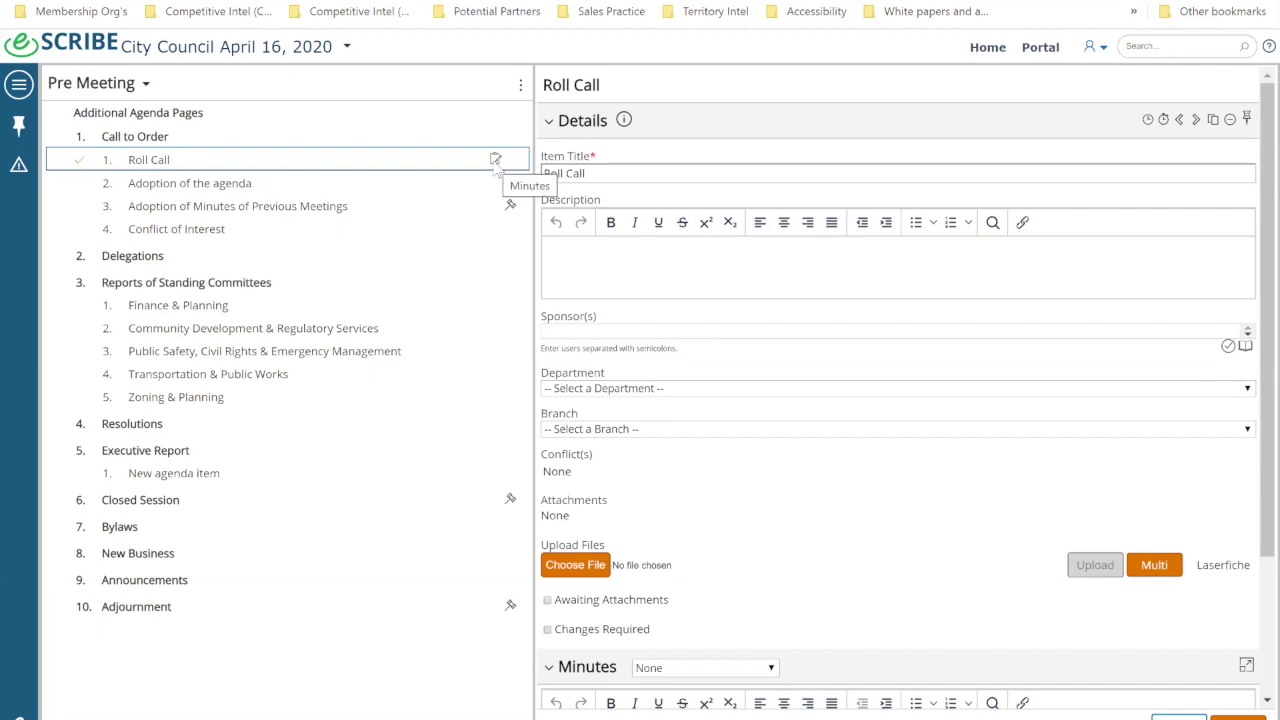
pyautogui.click(495, 159)
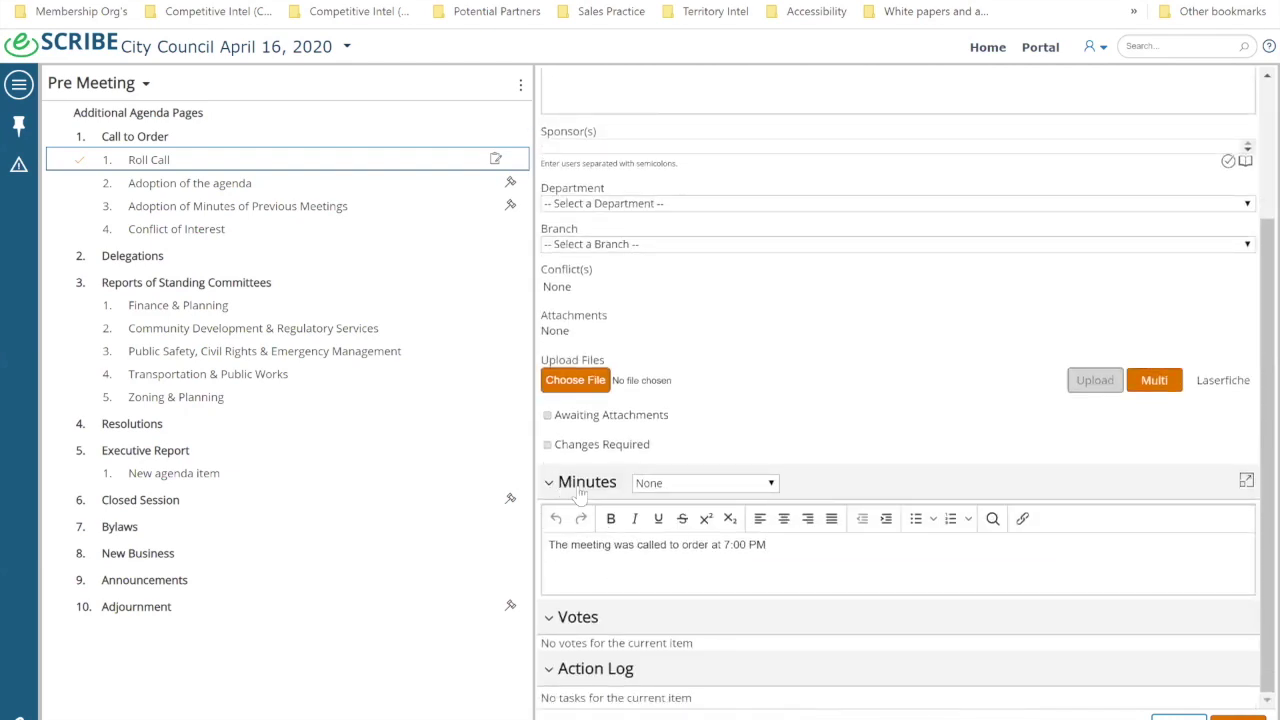
pyautogui.click(553, 562)
pyautogui.scroll(2, 825, 482)
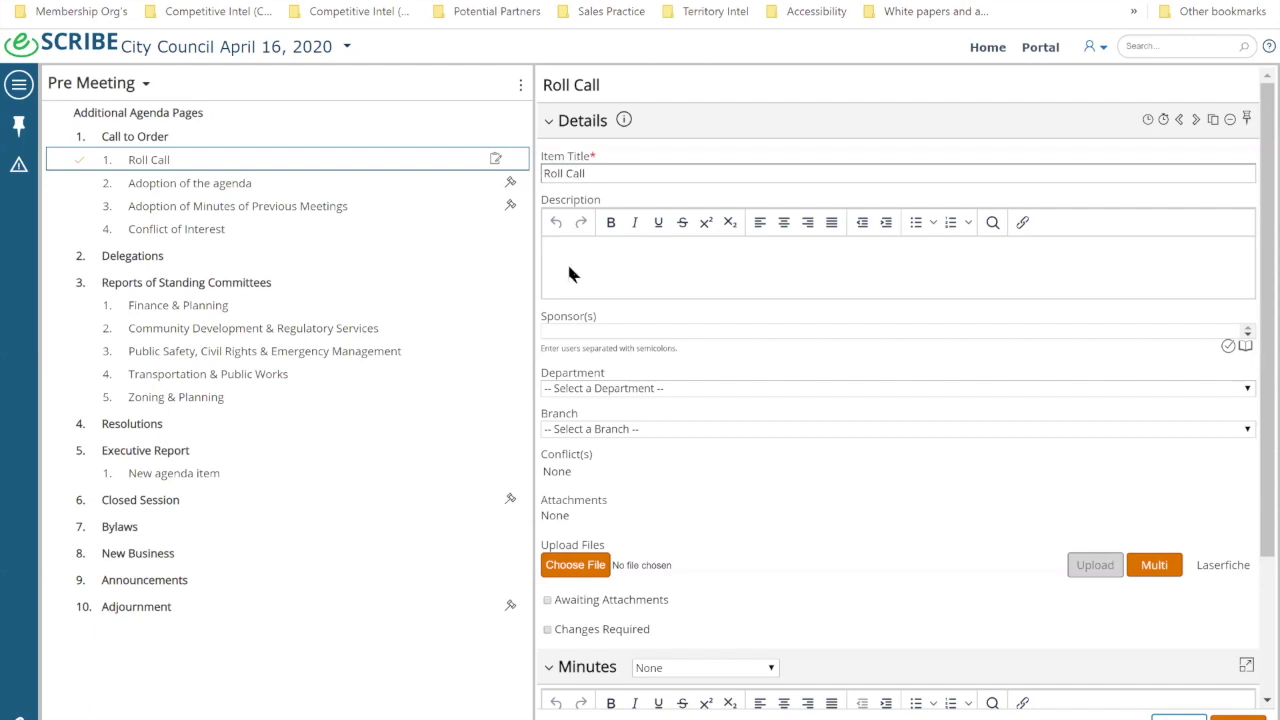
pyautogui.click(605, 390)
pyautogui.click(715, 619)
pyautogui.scroll(-1, 577, 474)
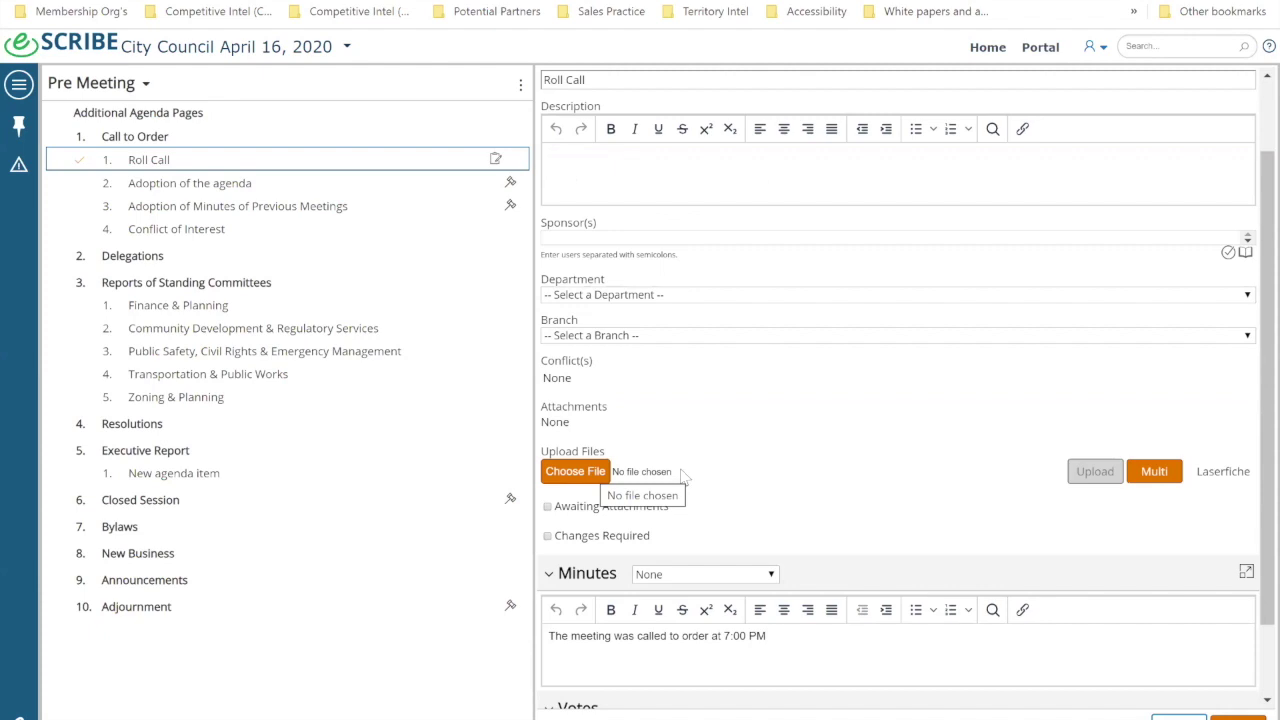
pyautogui.scroll(-1, 680, 462)
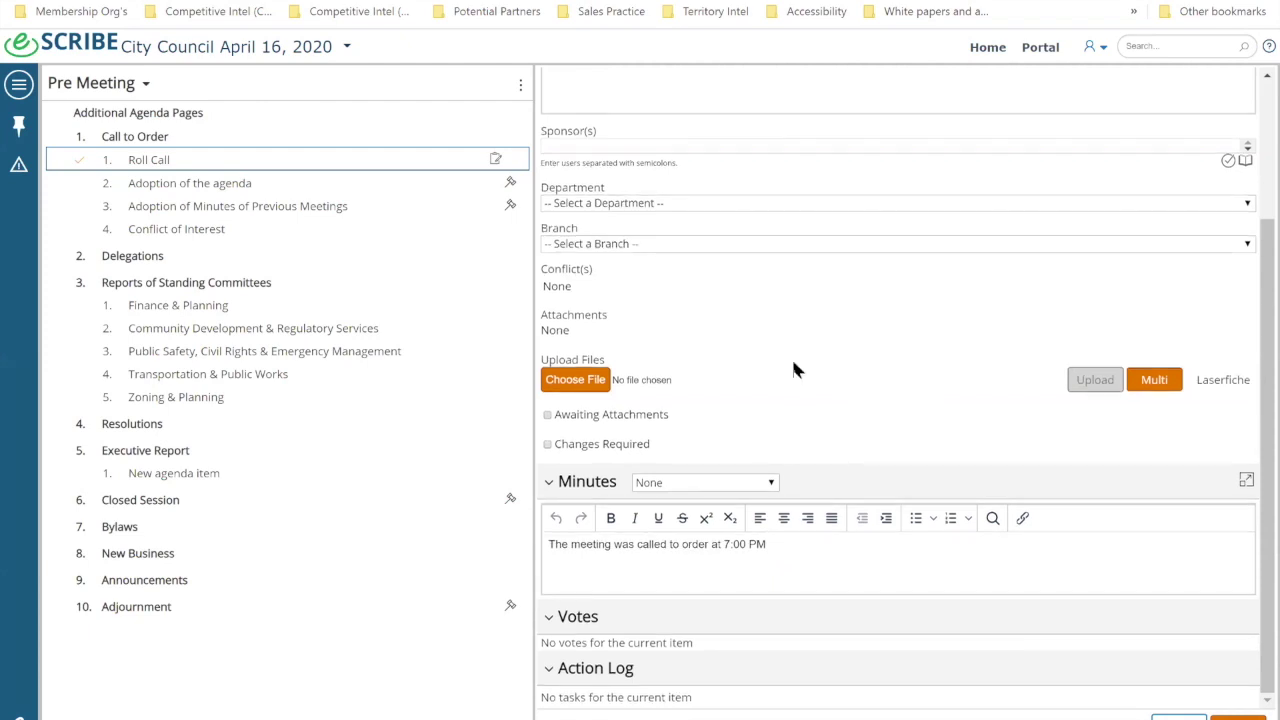
# Step: Go from Adoption of the agenda to New Business and show its add menu
pyautogui.click(165, 188)
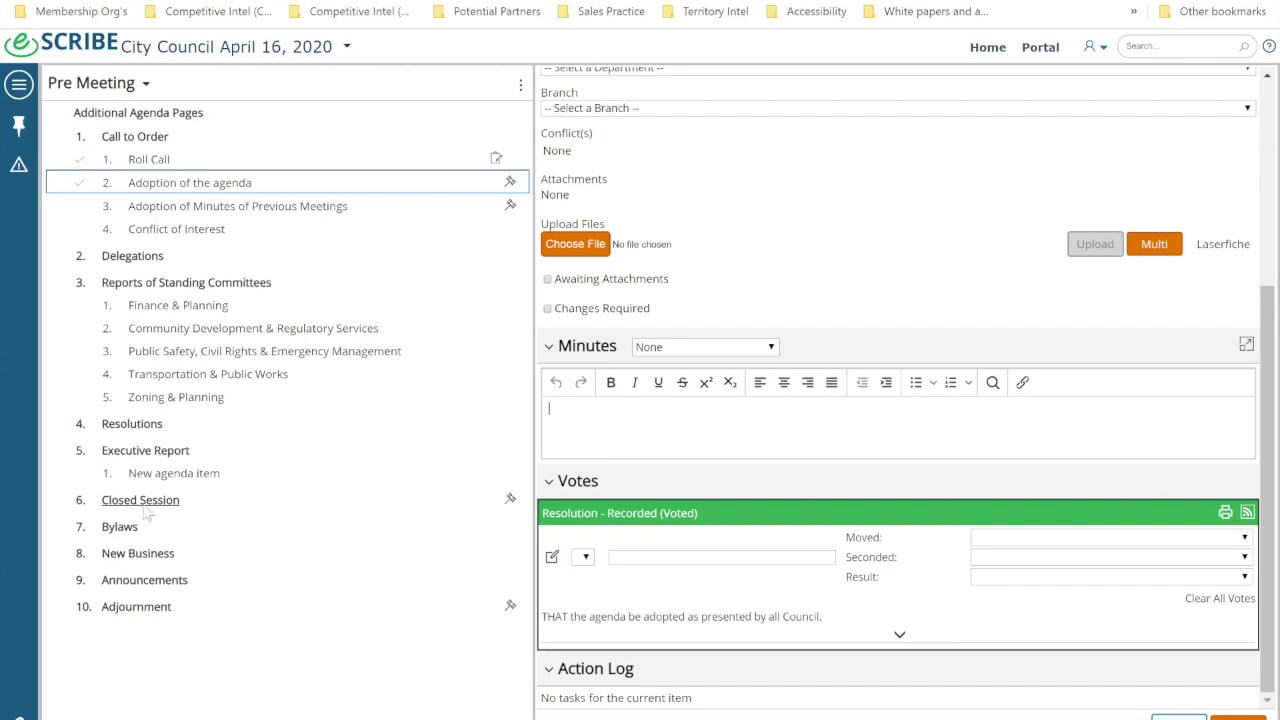
pyautogui.click(133, 557)
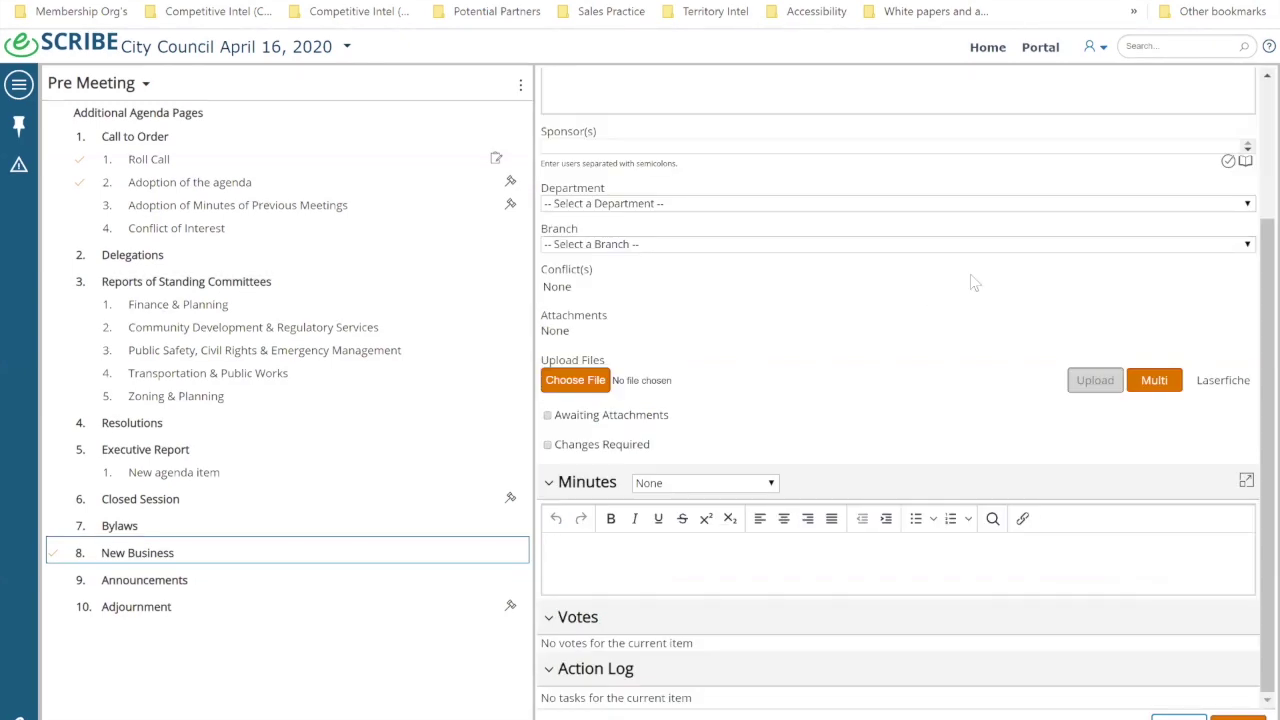
pyautogui.scroll(3, 826, 309)
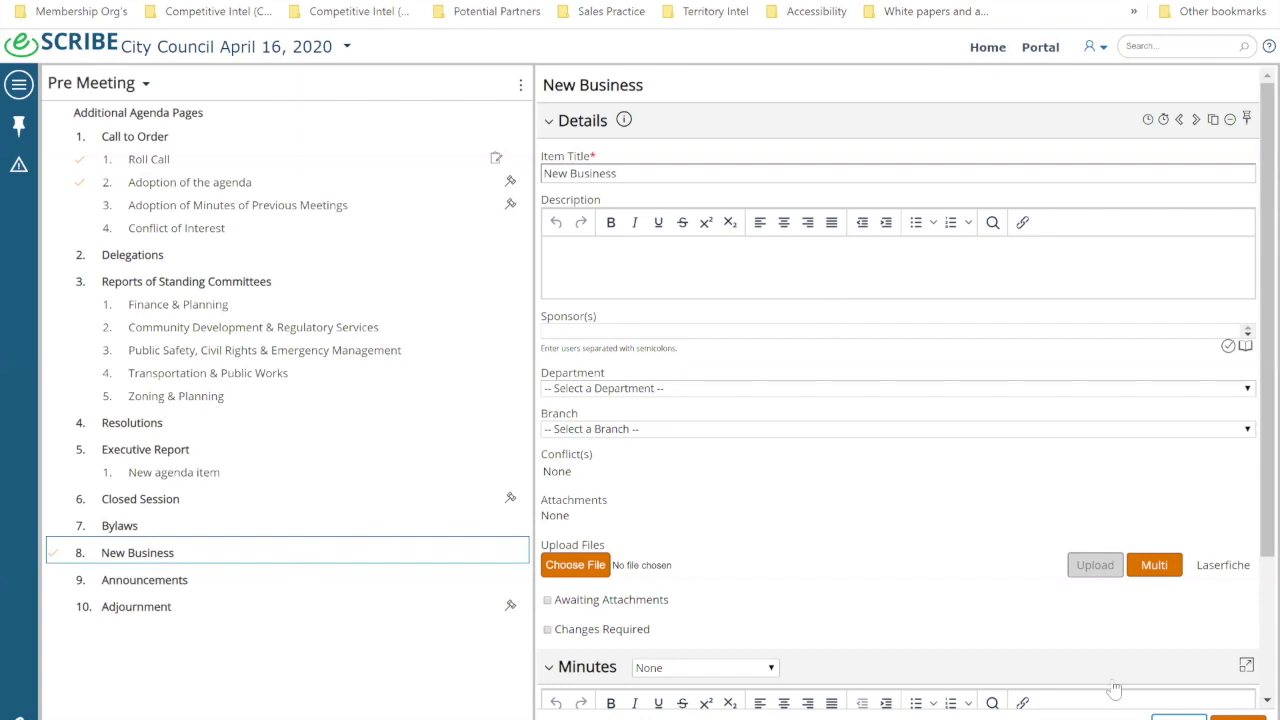
pyautogui.click(1250, 715)
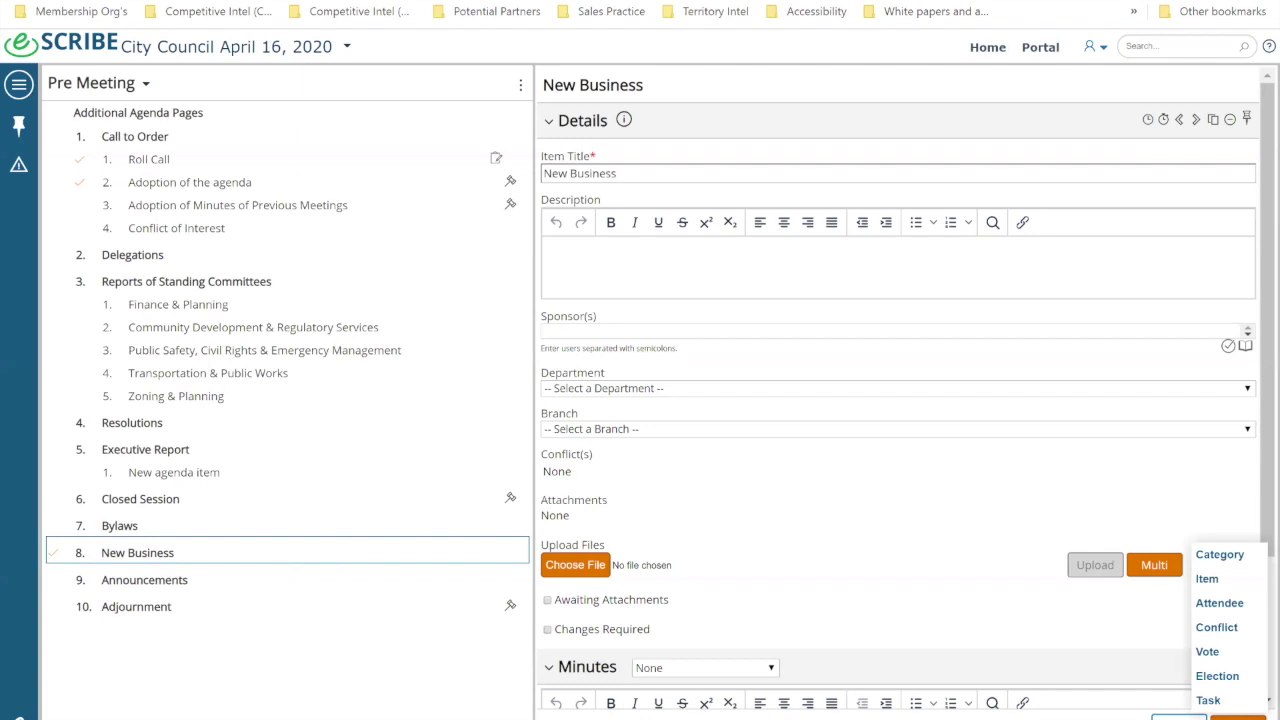
# Step: Add a new item titled 'MNL Partnership Demo with eSCRIBE'
pyautogui.click(1207, 579)
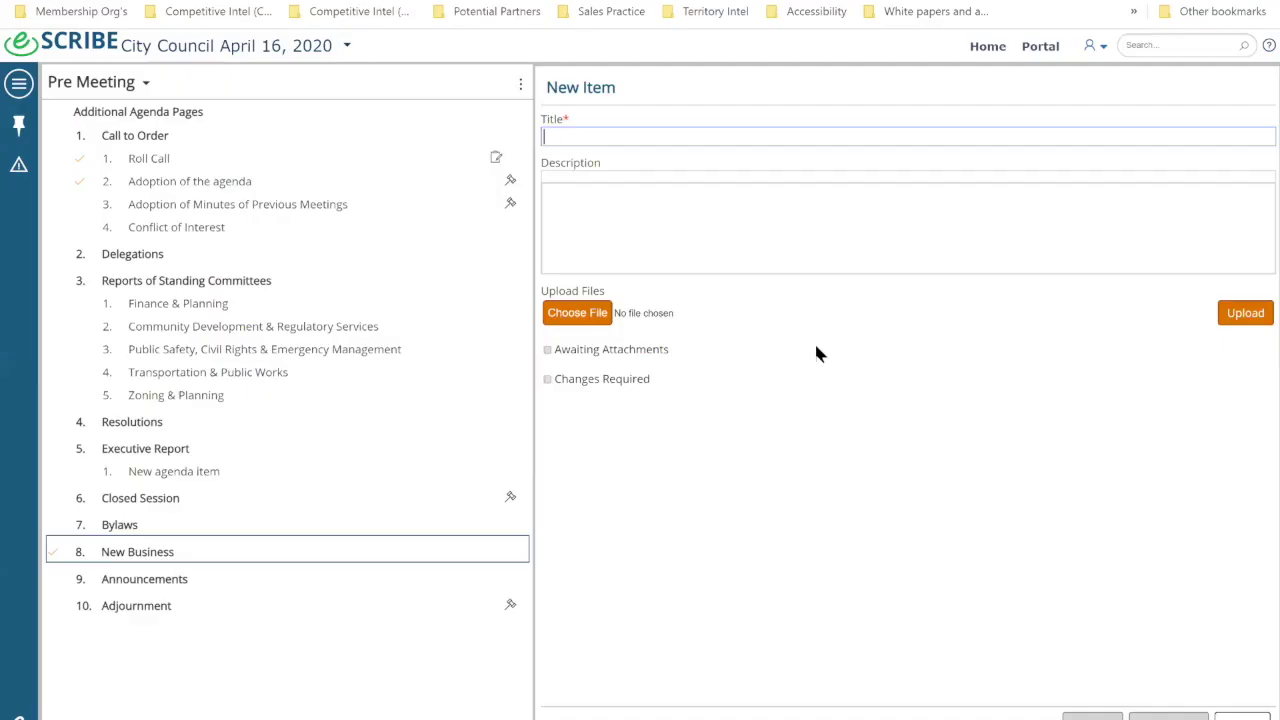
pyautogui.click(607, 137)
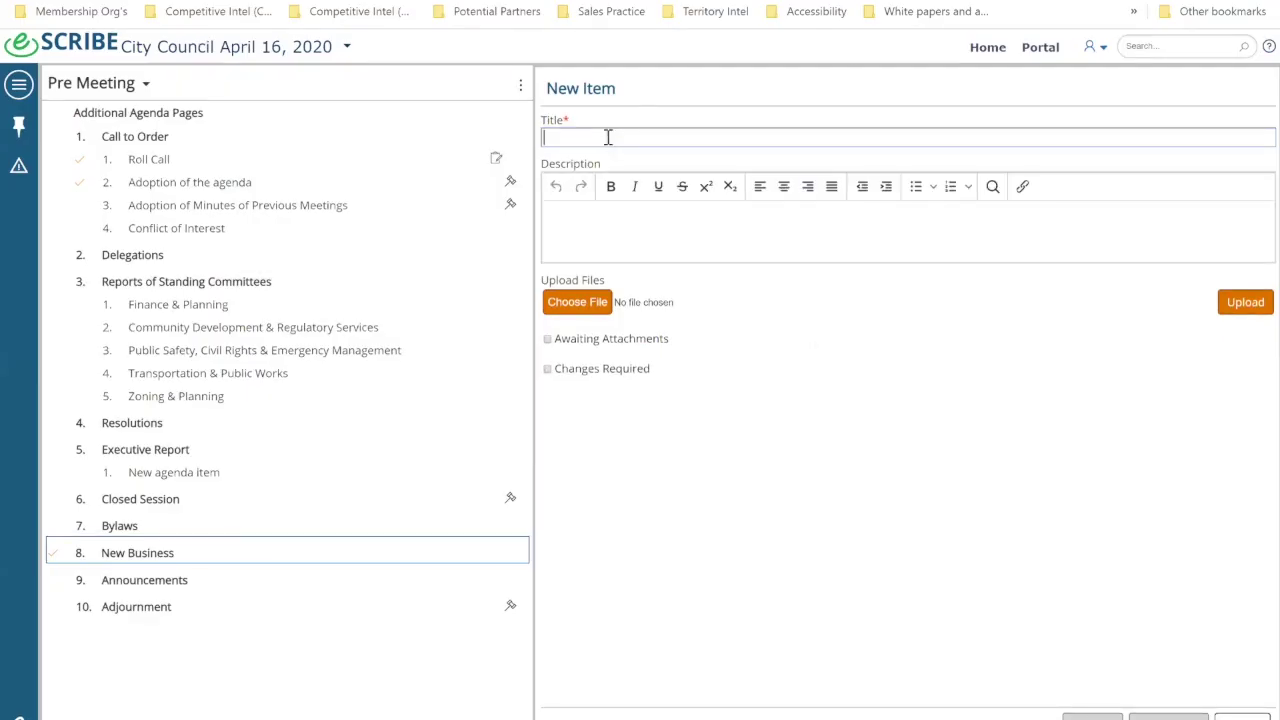
pyautogui.write('MNL Par')
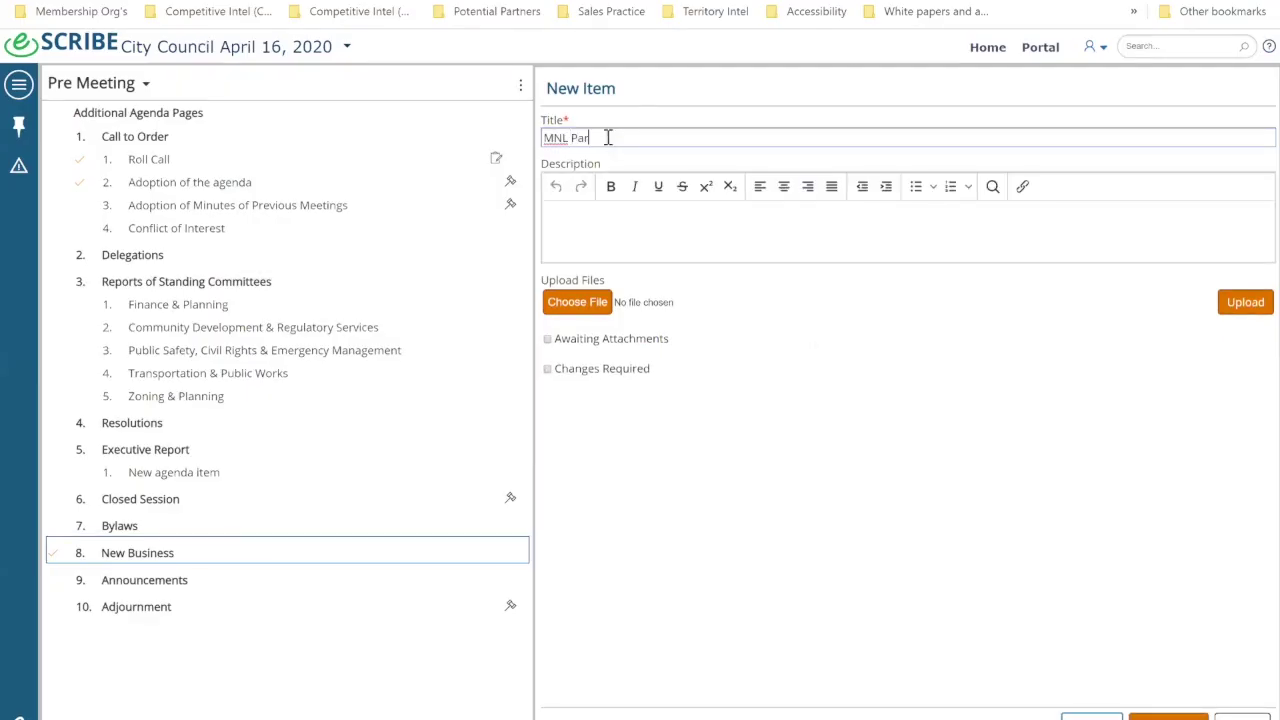
pyautogui.write('tnership Demo with eSCRIBE')
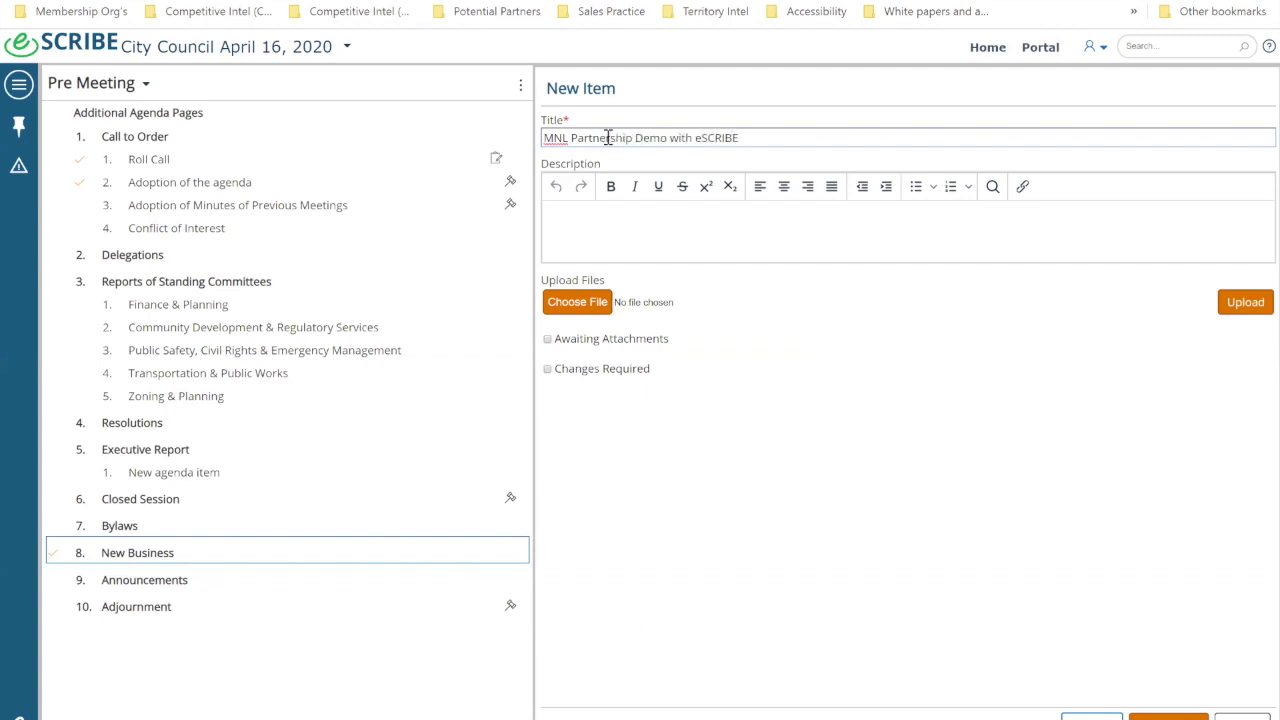
# Step: Describe the item as a demonstration hosted by two named presenters from eSCRIBE
pyautogui.click(604, 240)
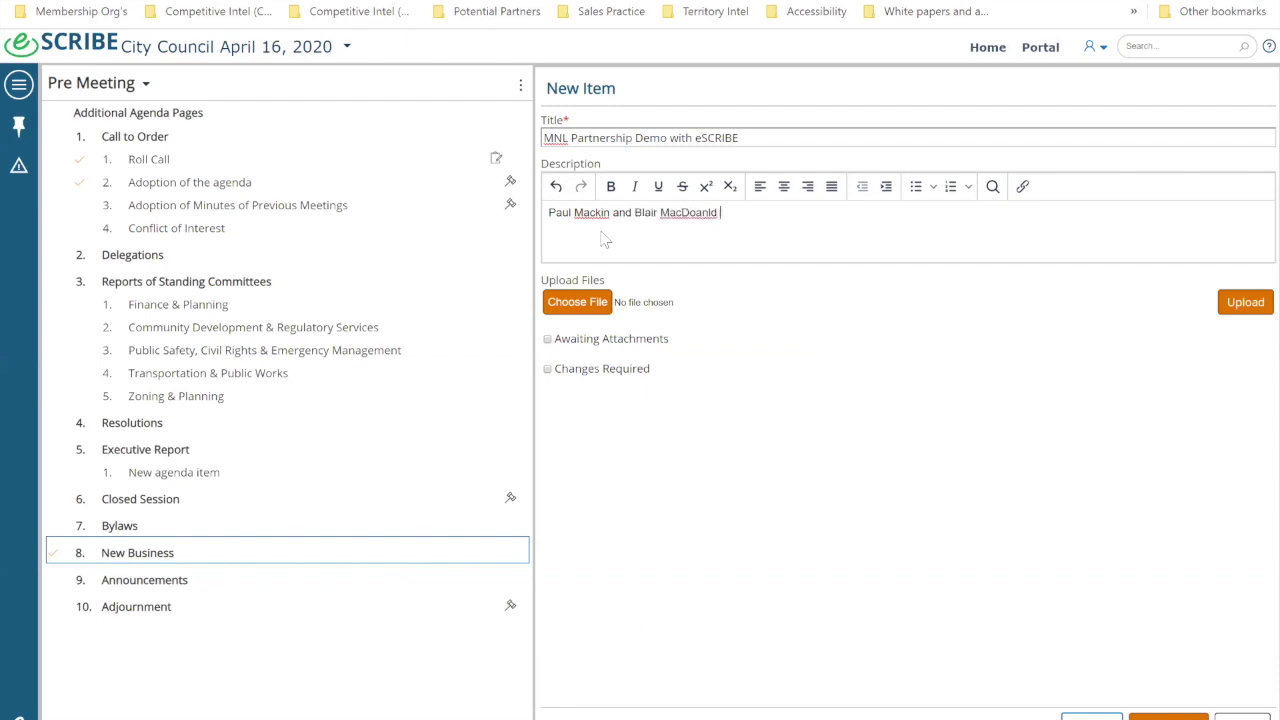
pyautogui.write('nald from eSCRIBE are hosting a demons')
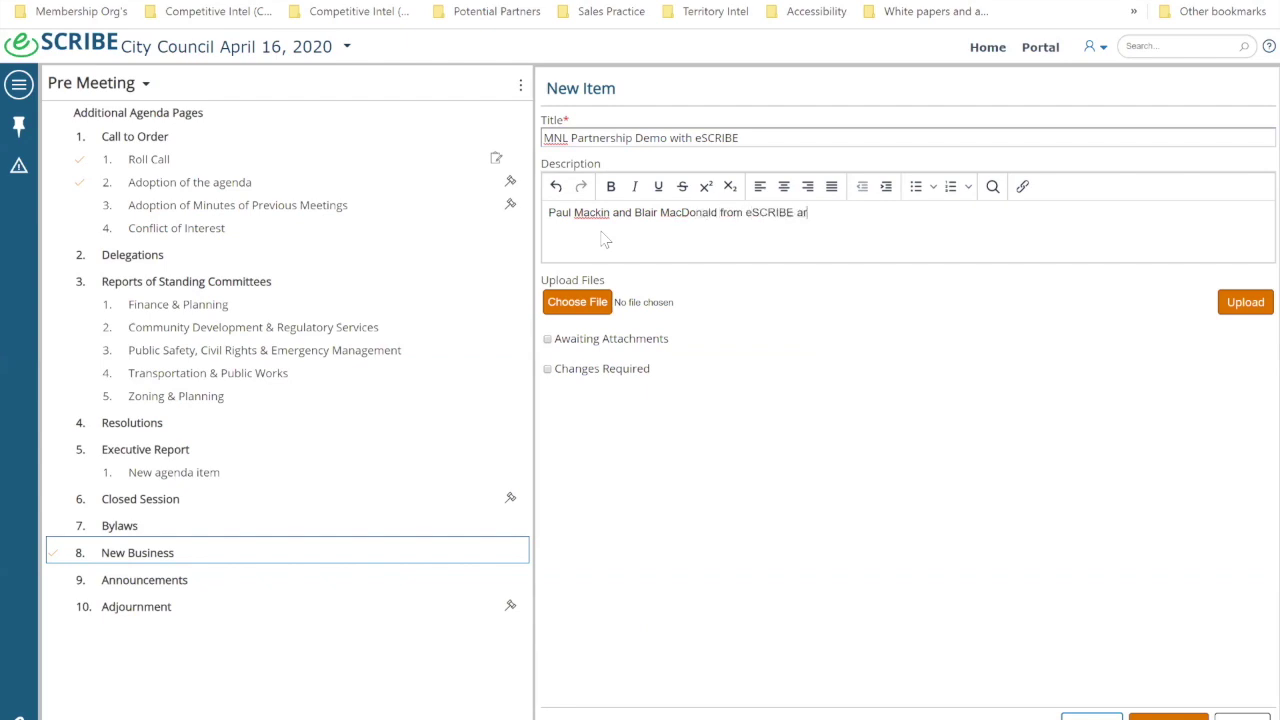
pyautogui.write('tration...')
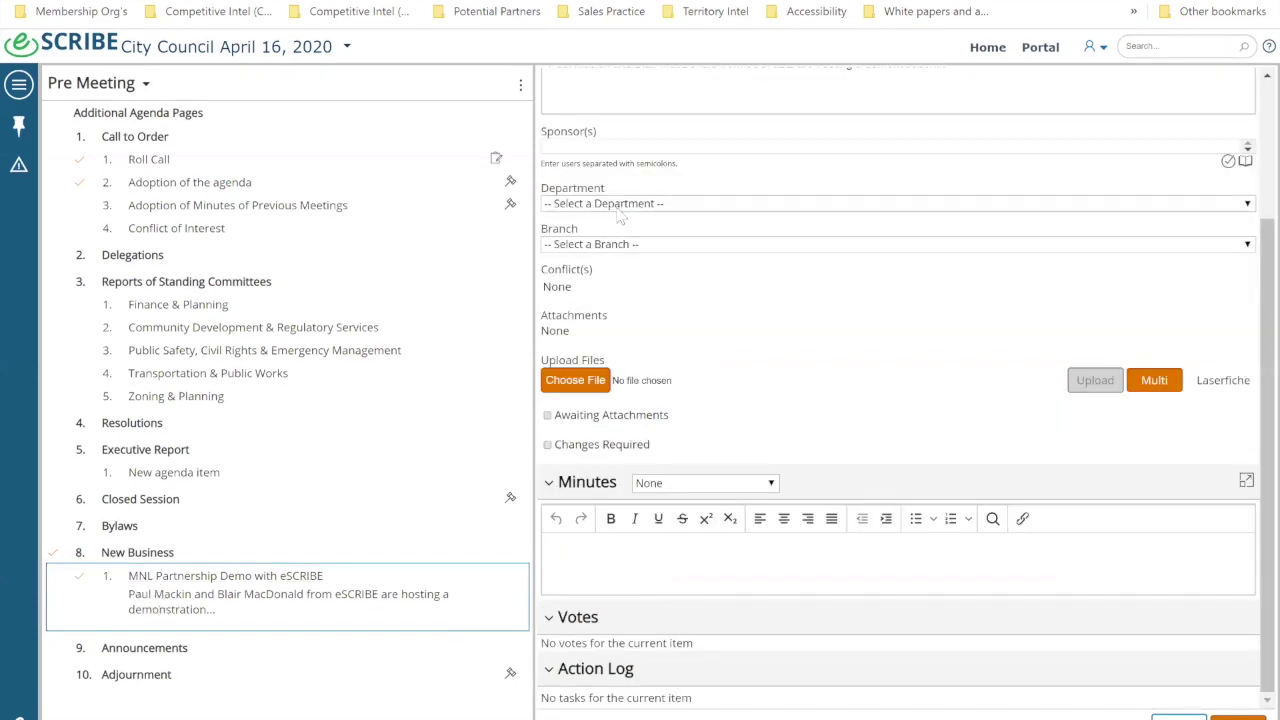
# Step: Enter and validate the sponsor's name and assign the item to Engineering Department
pyautogui.click(621, 141)
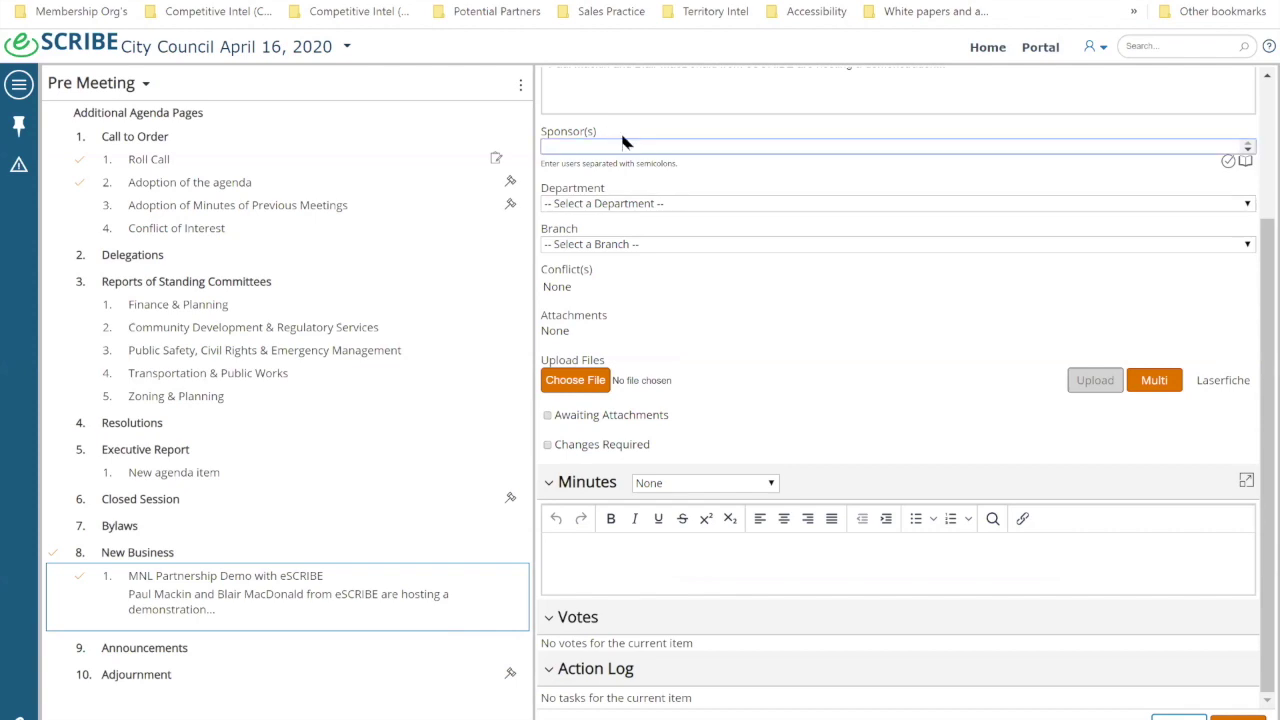
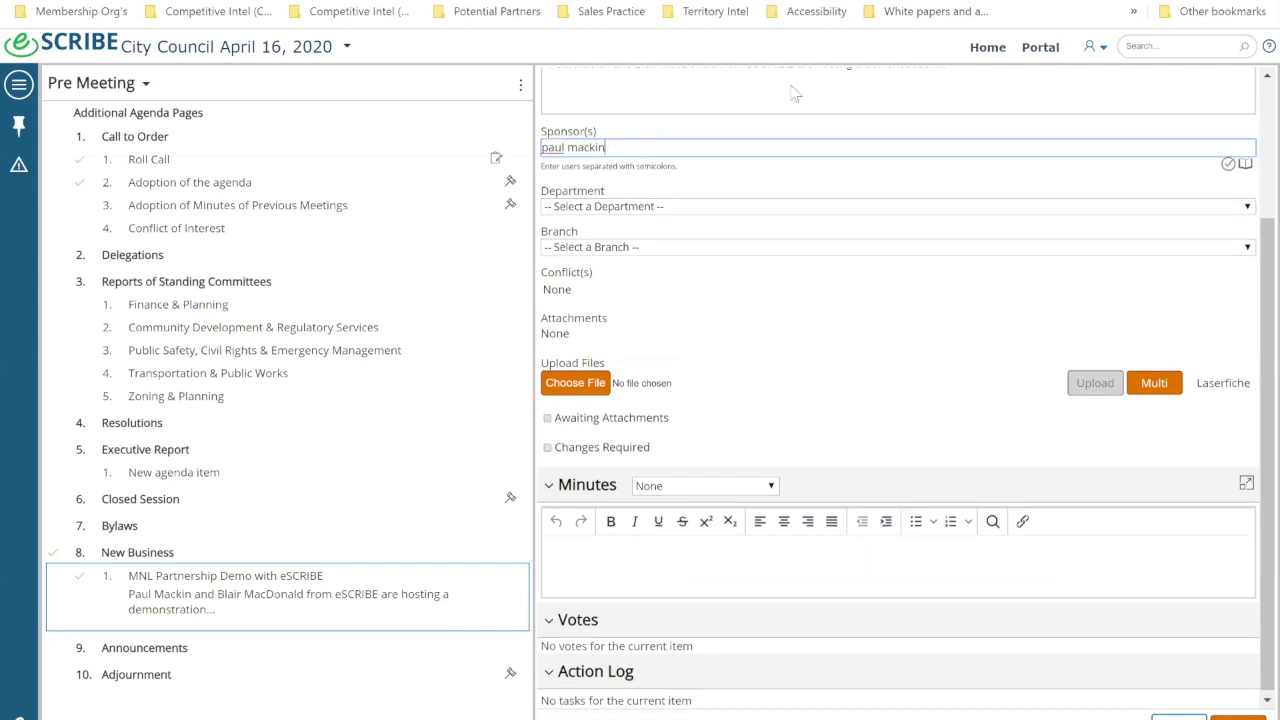
pyautogui.click(1227, 166)
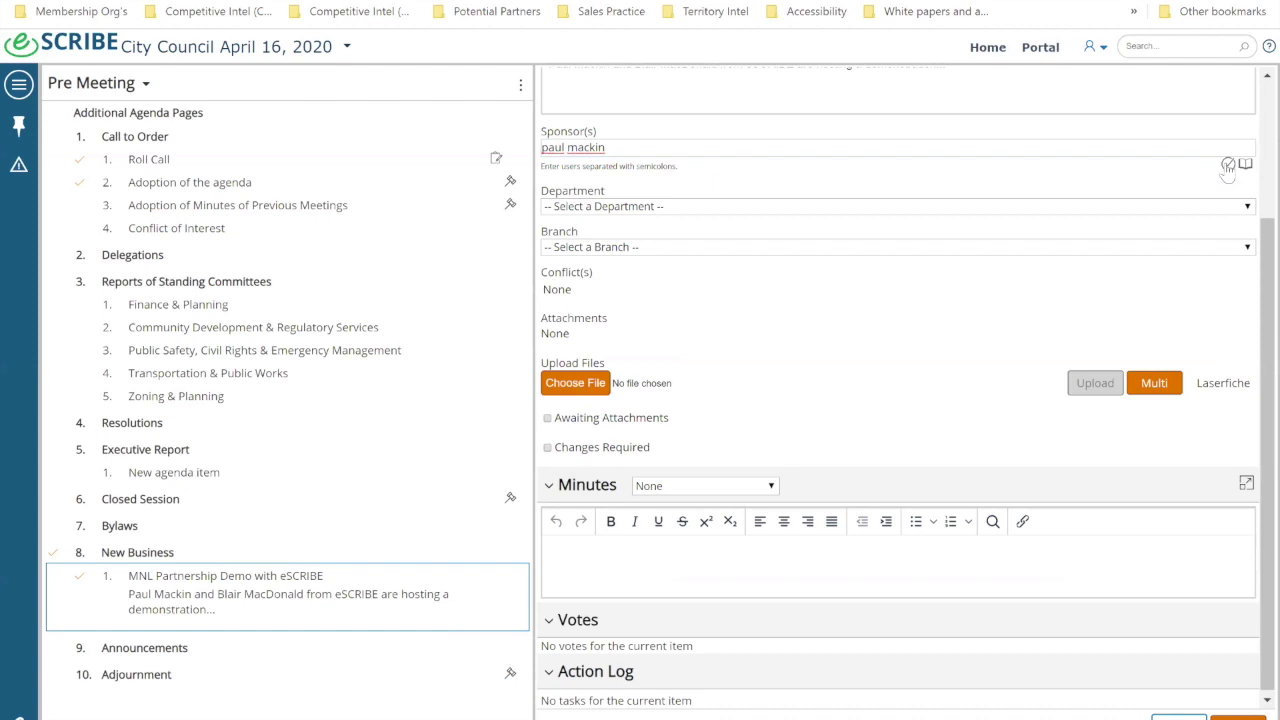
pyautogui.click(605, 210)
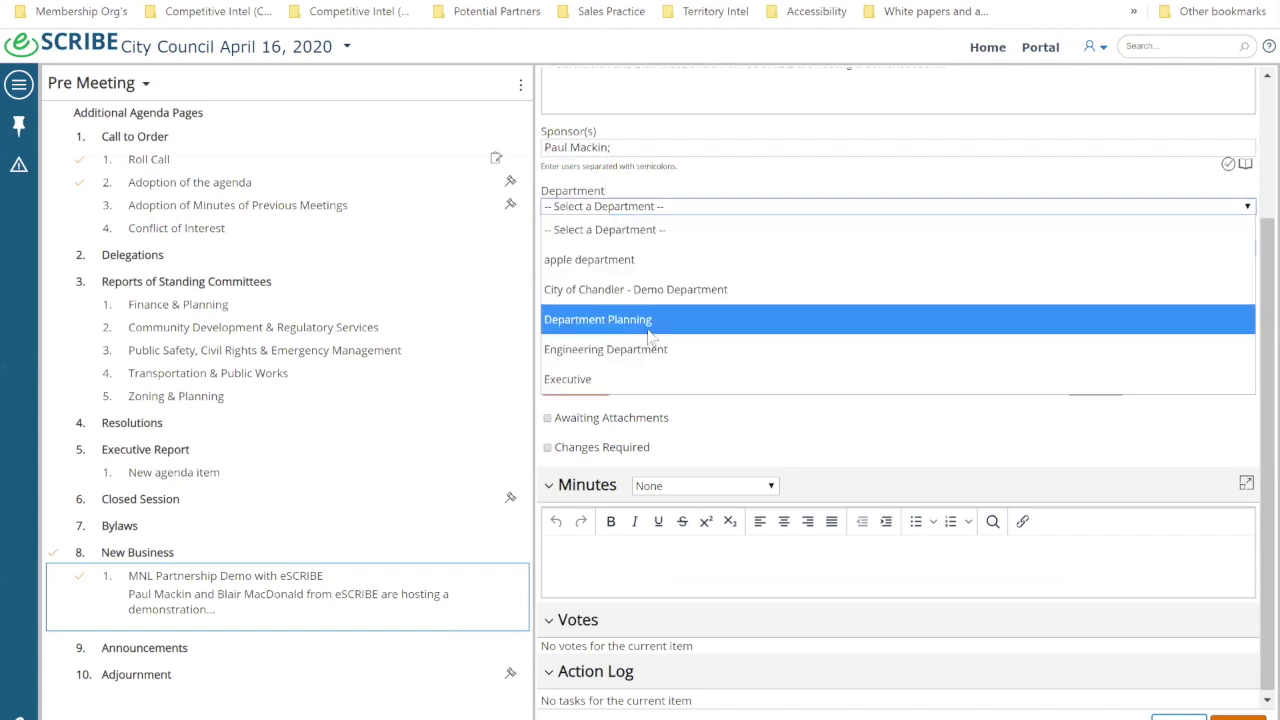
pyautogui.click(646, 322)
pyautogui.click(620, 250)
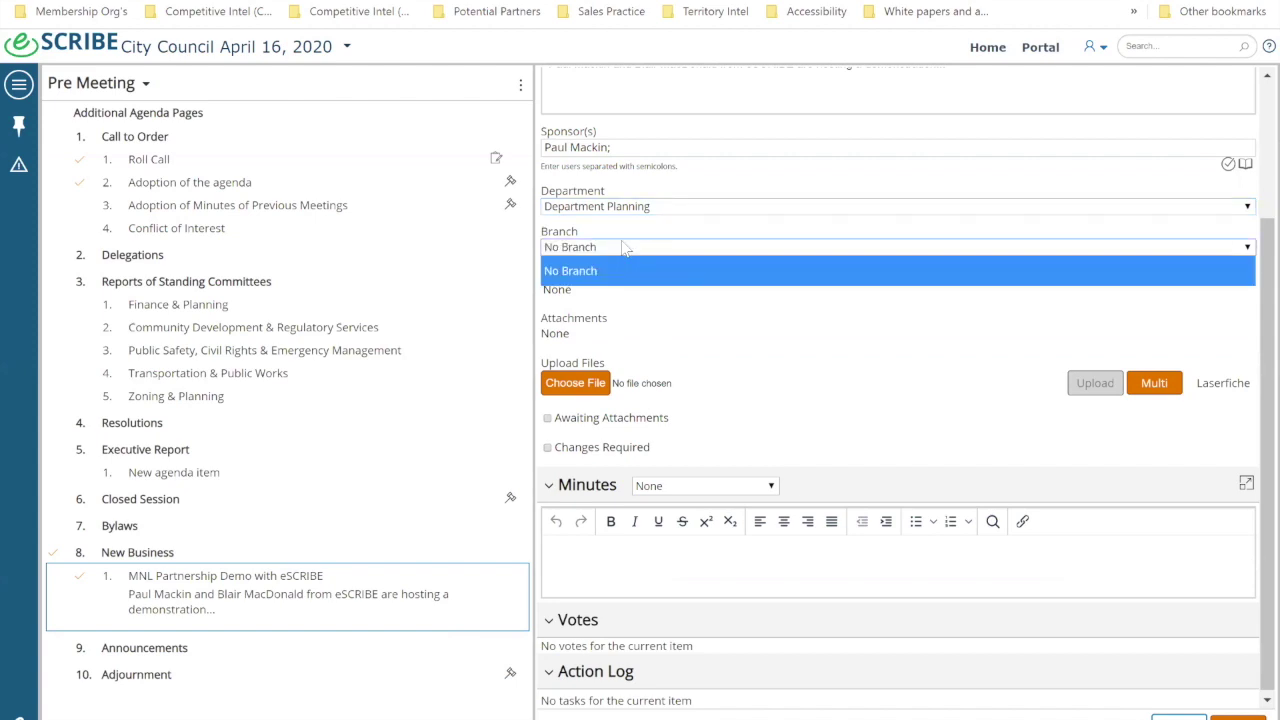
pyautogui.click(620, 206)
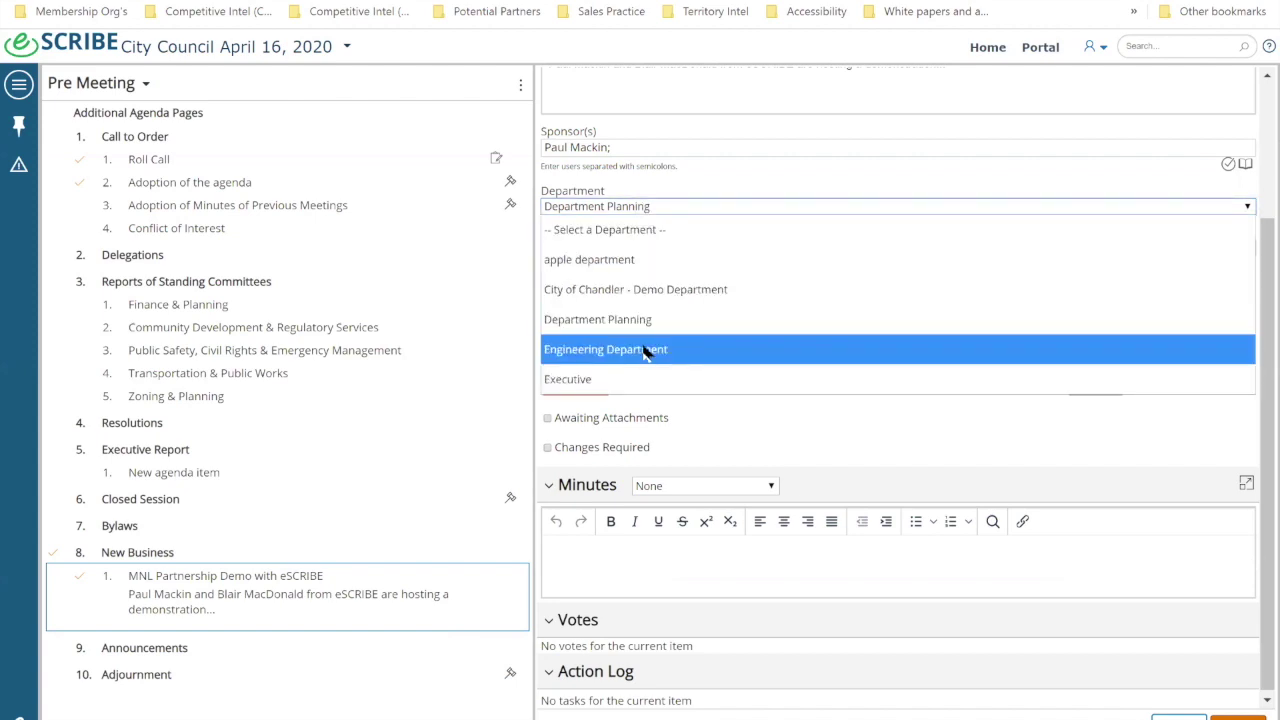
pyautogui.click(645, 355)
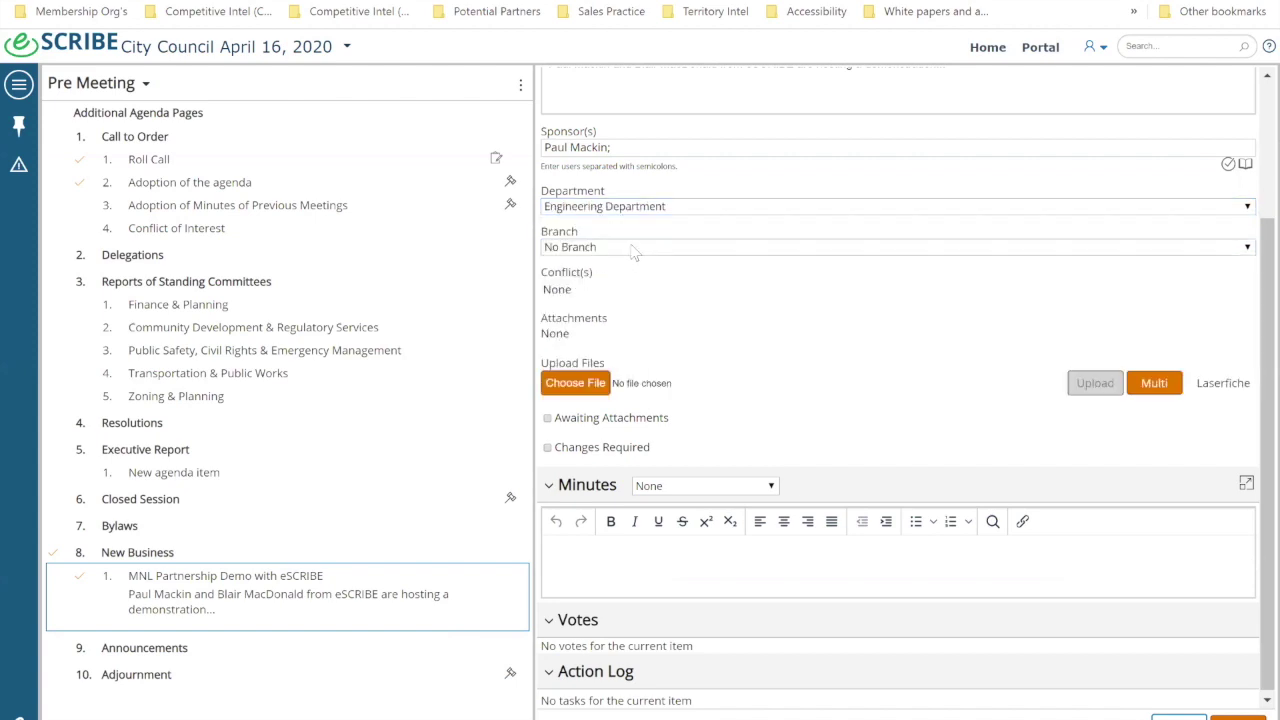
# Step: Set the item's branch to Branch A and browse for a file to attach
pyautogui.click(632, 250)
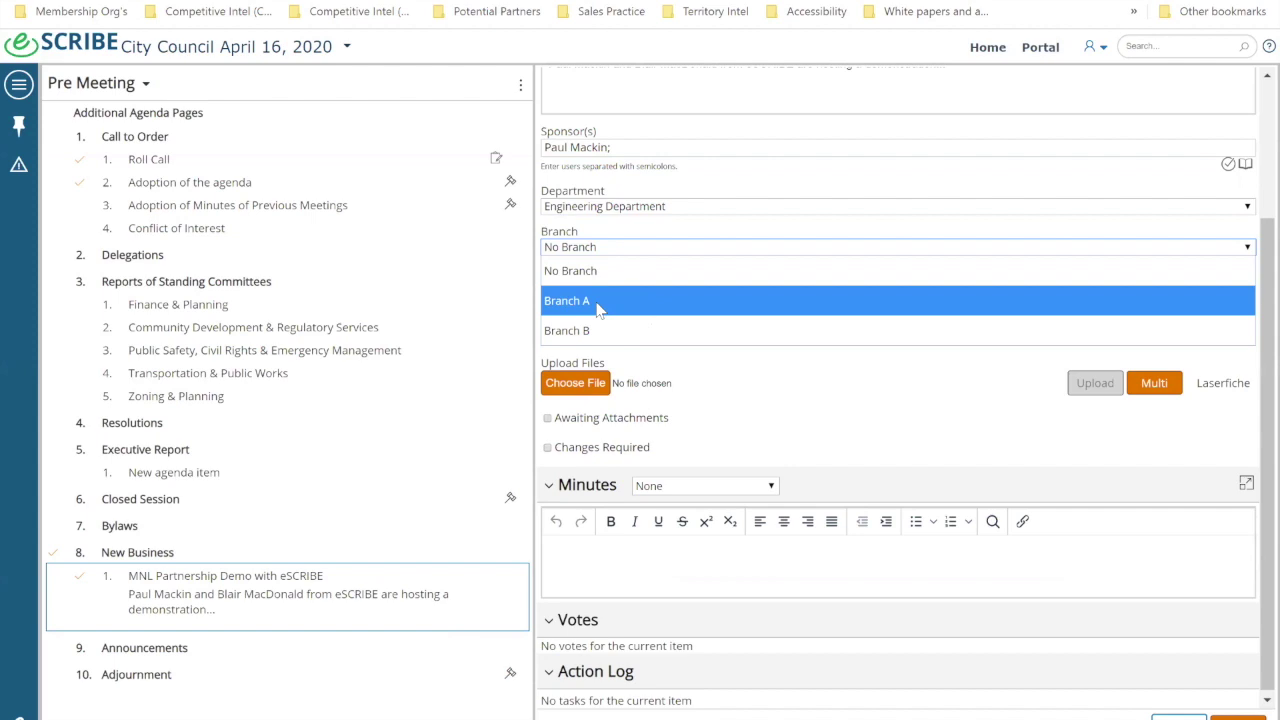
pyautogui.click(598, 308)
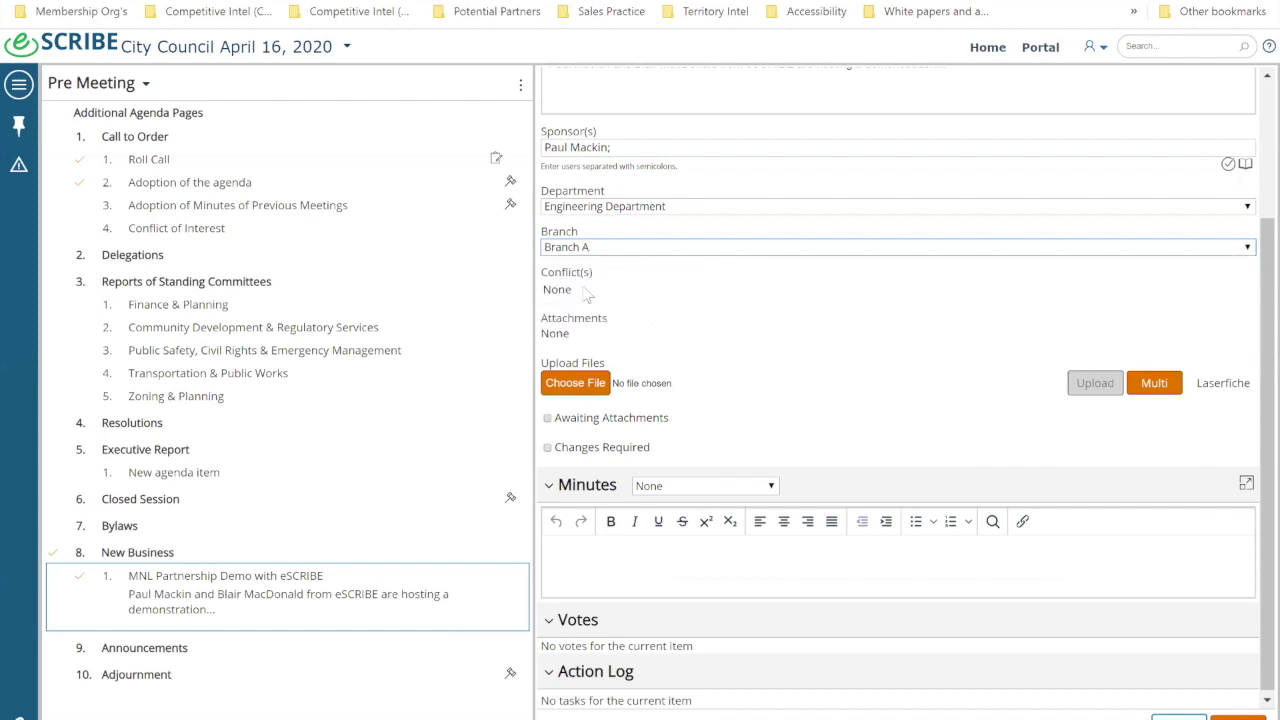
pyautogui.click(585, 385)
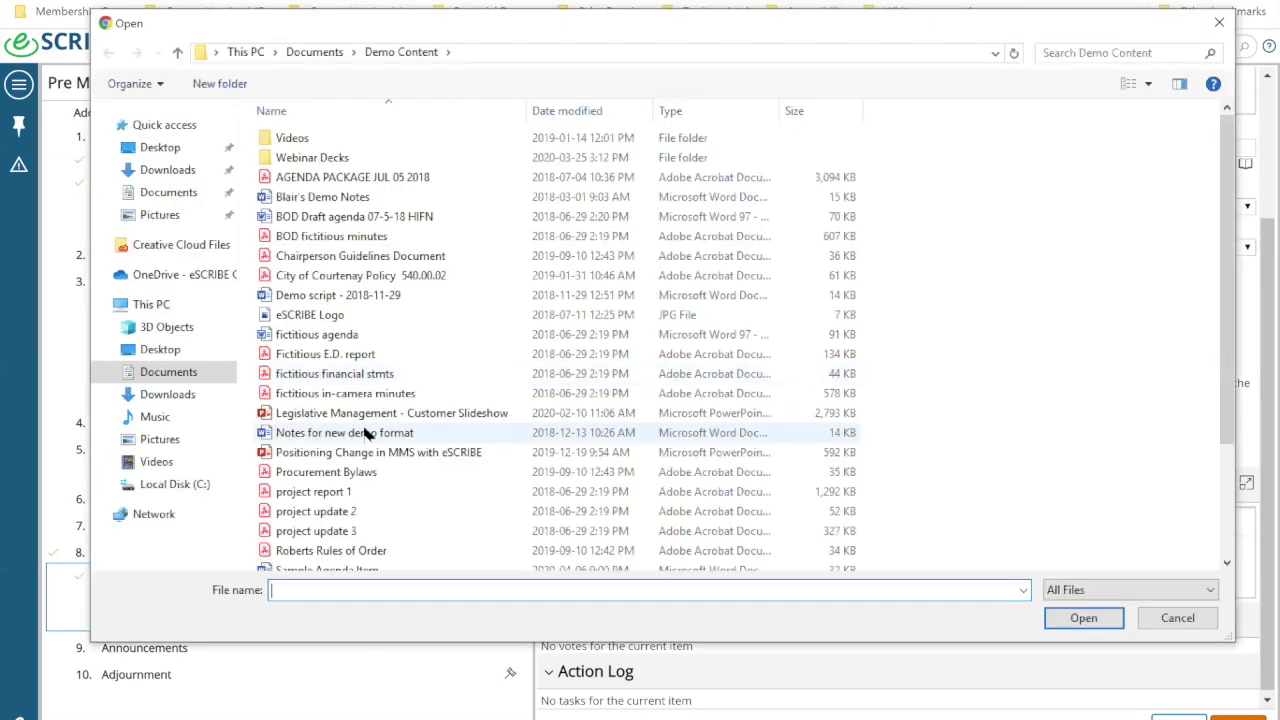
# Step: Choose project update 2 from the Demo Content folder and upload it as an attachment
pyautogui.scroll(-3, 343, 403)
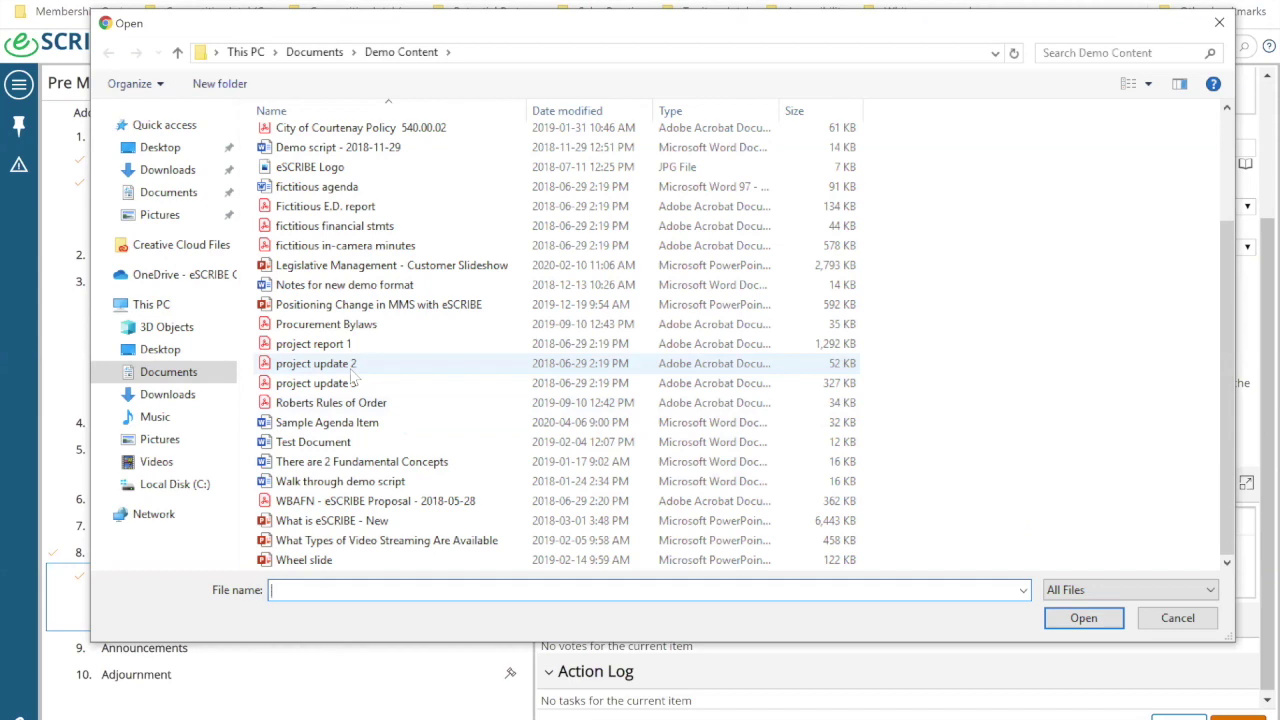
pyautogui.click(352, 372)
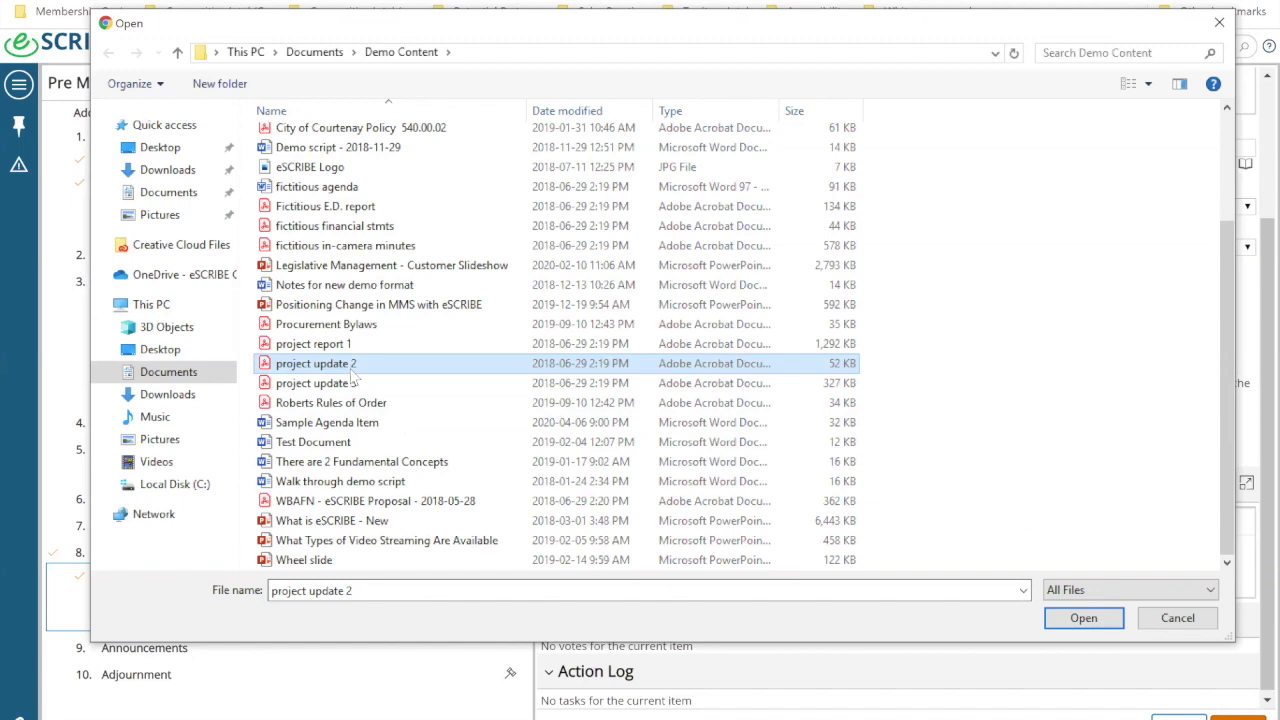
pyautogui.click(1098, 611)
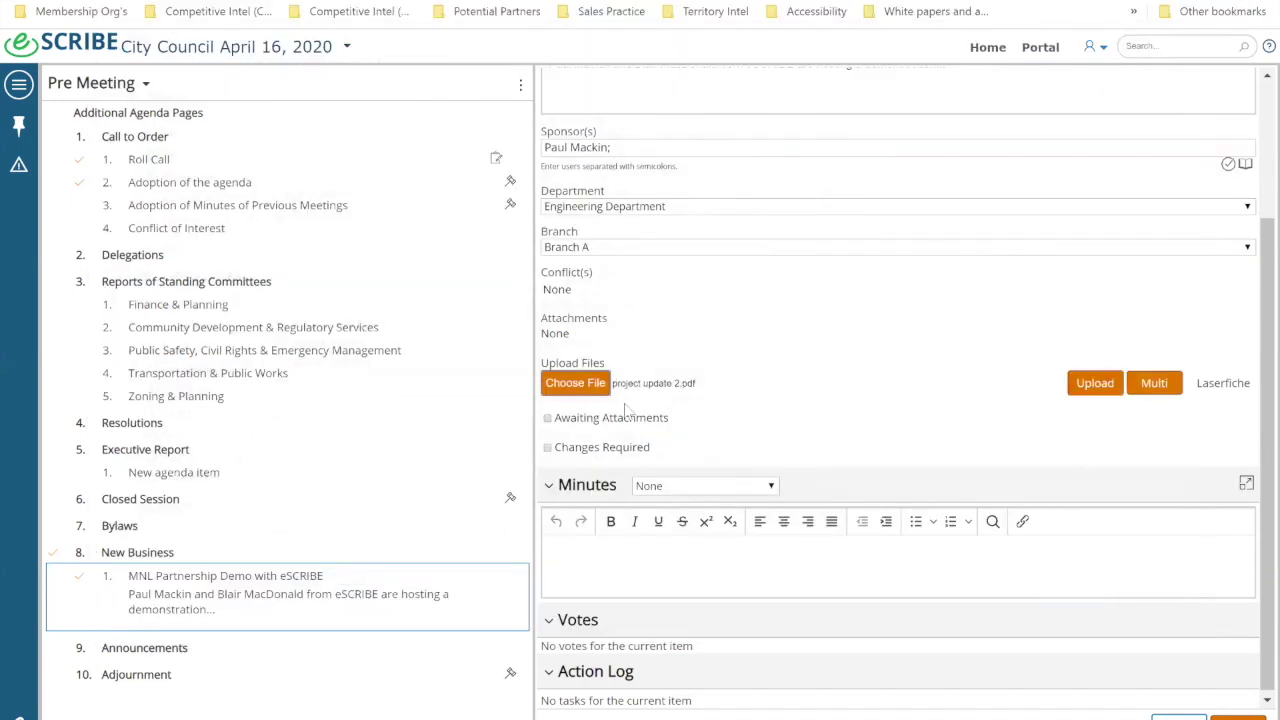
pyautogui.click(1092, 388)
pyautogui.scroll(-2, 1085, 395)
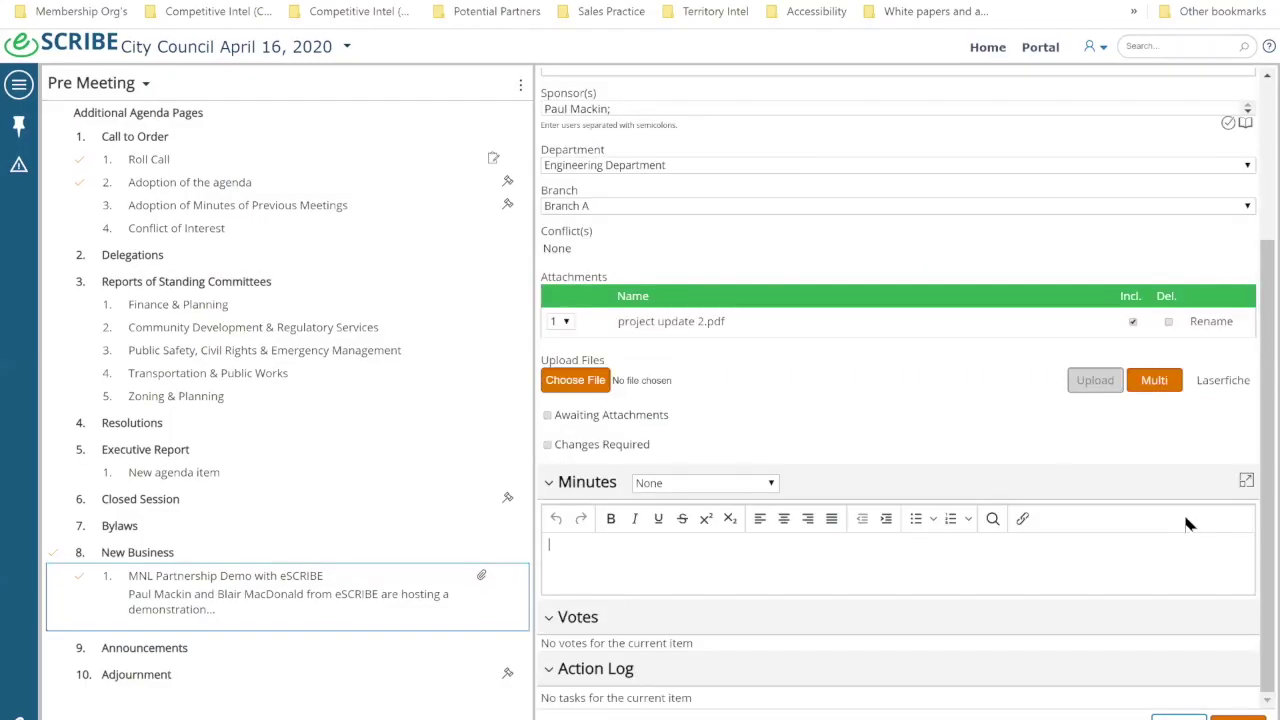
# Step: Sign in to the Laserfiche repository using the saved login credentials
pyautogui.click(1224, 384)
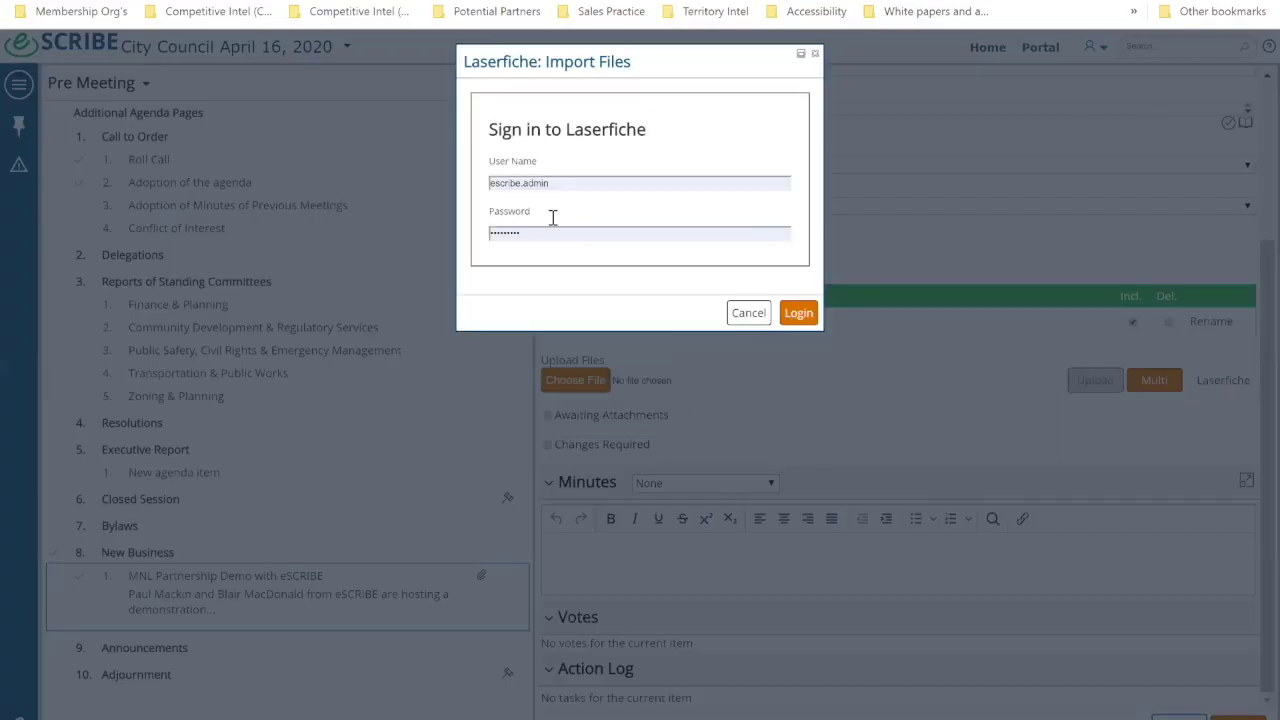
pyautogui.click(495, 184)
pyautogui.click(556, 277)
pyautogui.click(802, 316)
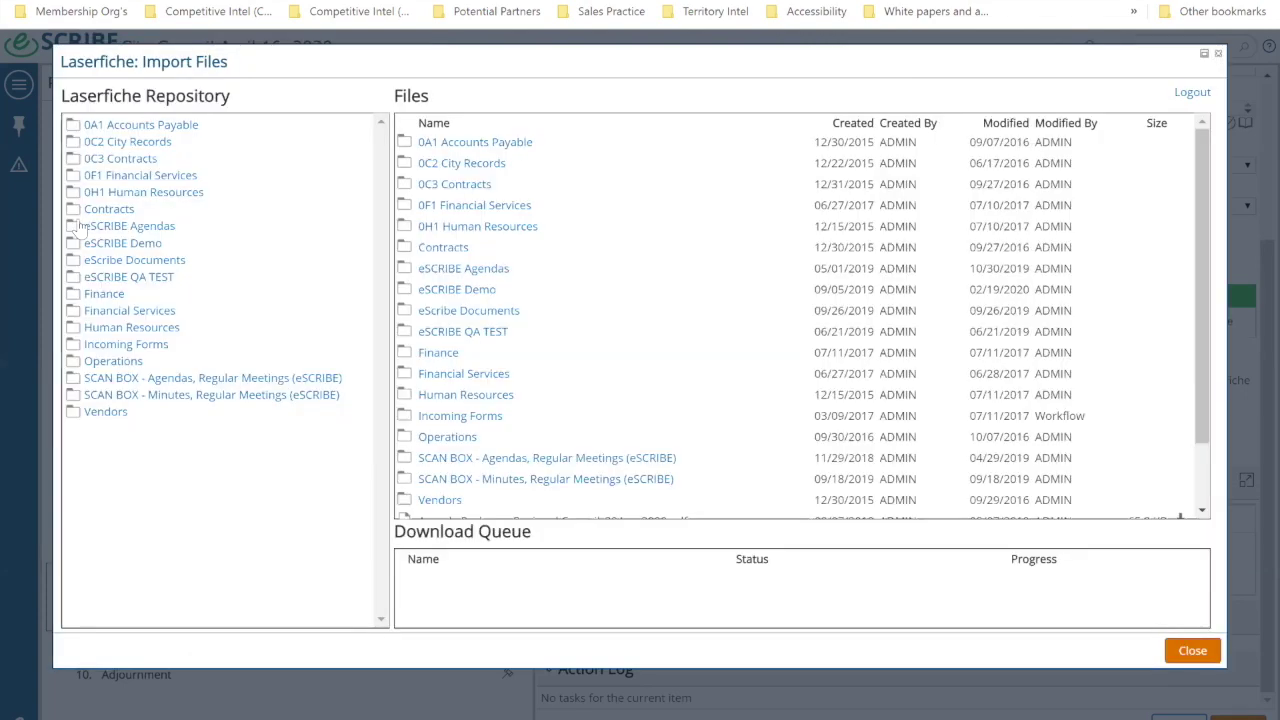
# Step: Browse eSCRIBE Demo > Sales2 > council folder and import the 19 Sep 2019 agenda package
pyautogui.click(101, 245)
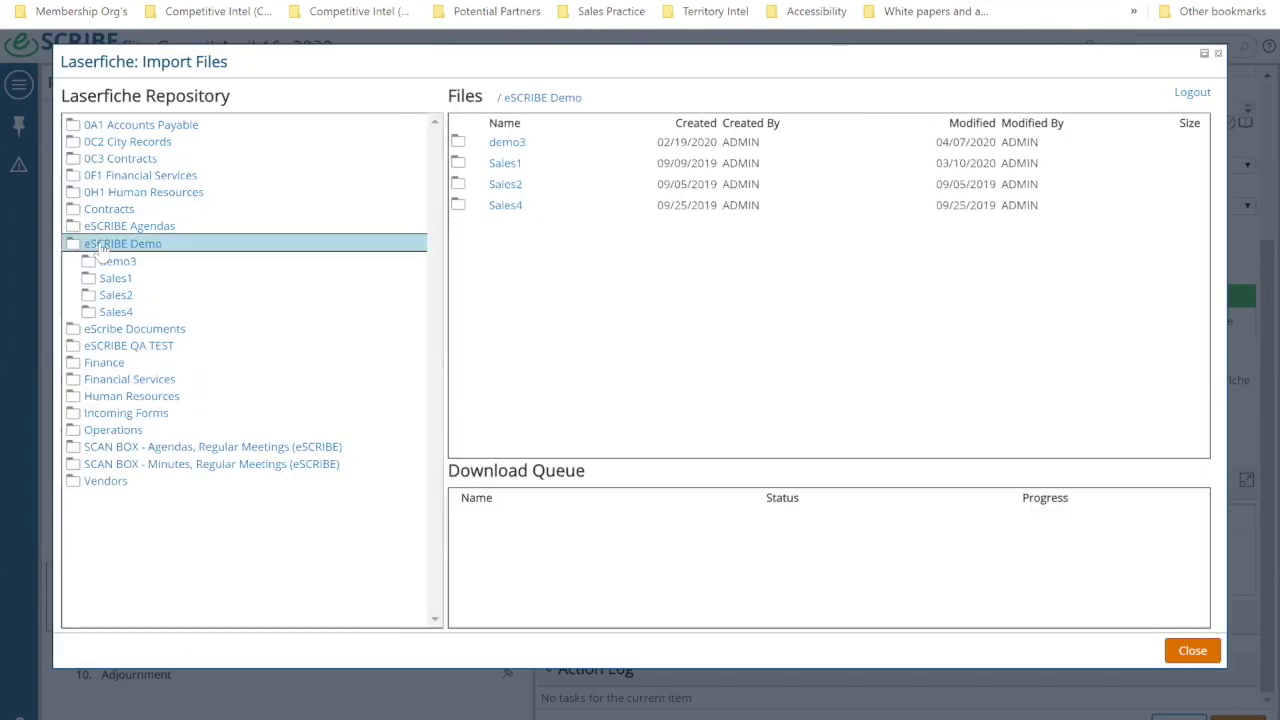
pyautogui.click(117, 297)
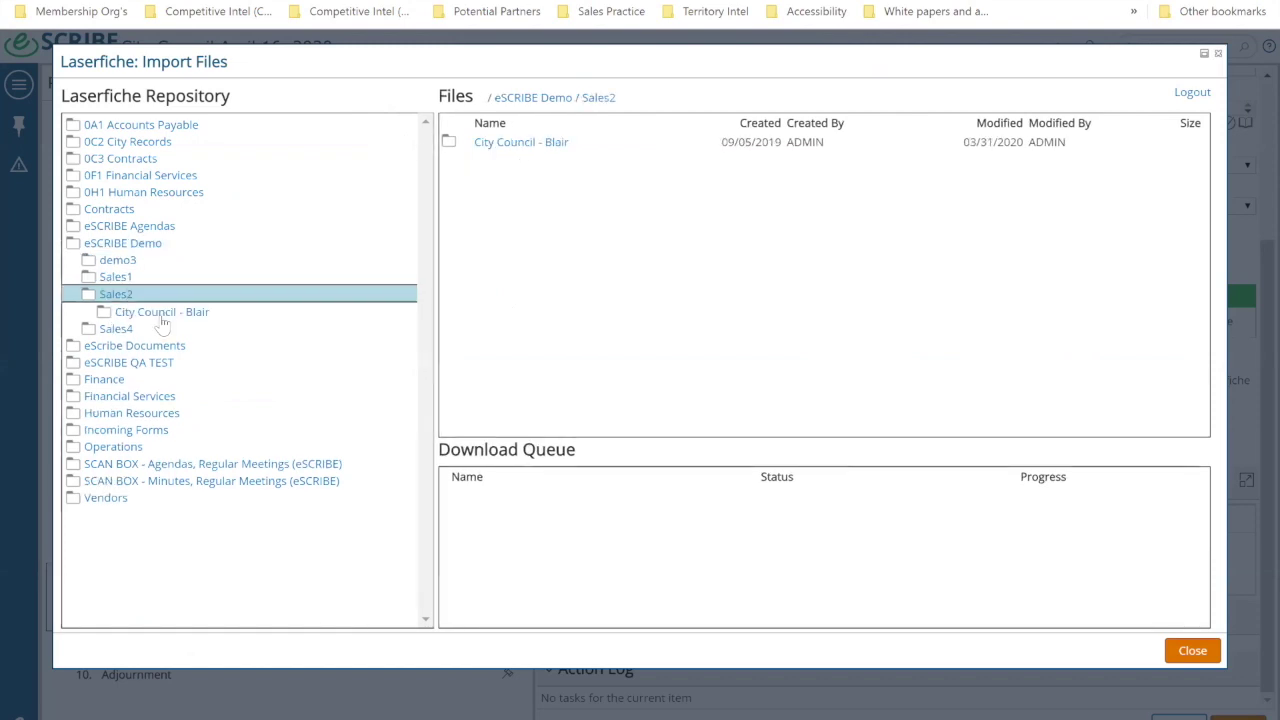
pyautogui.click(163, 314)
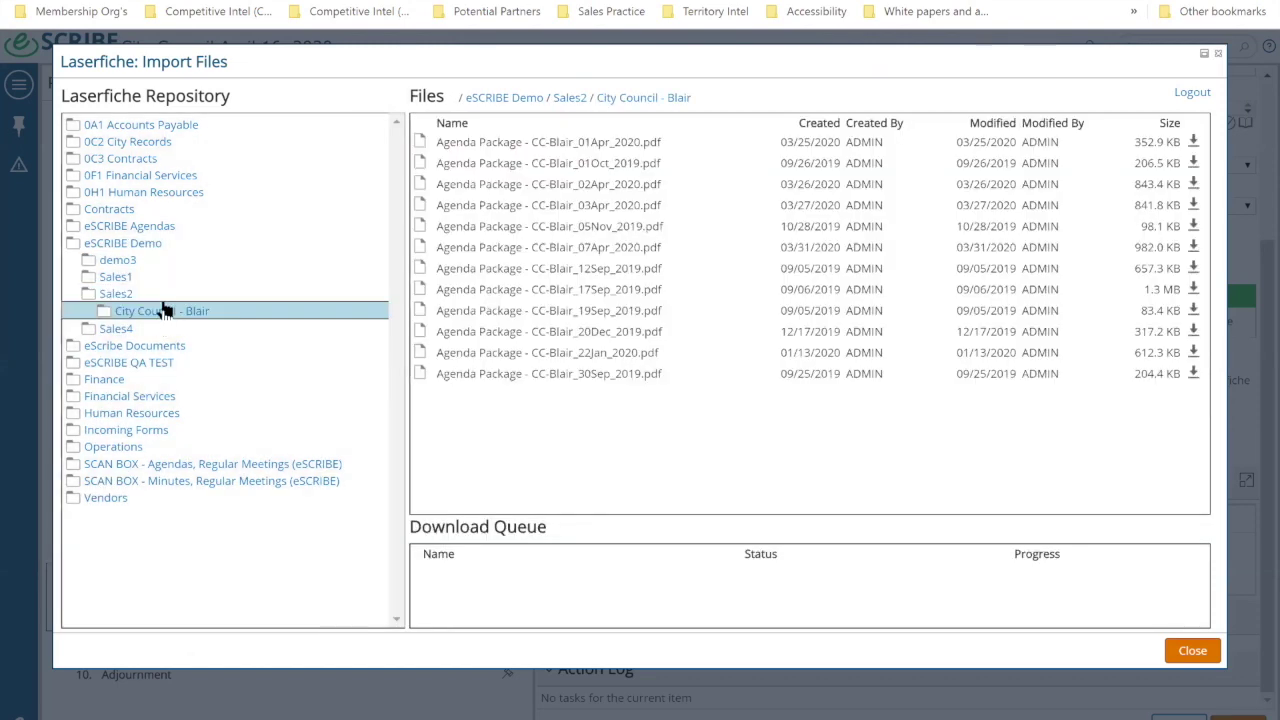
pyautogui.click(1193, 311)
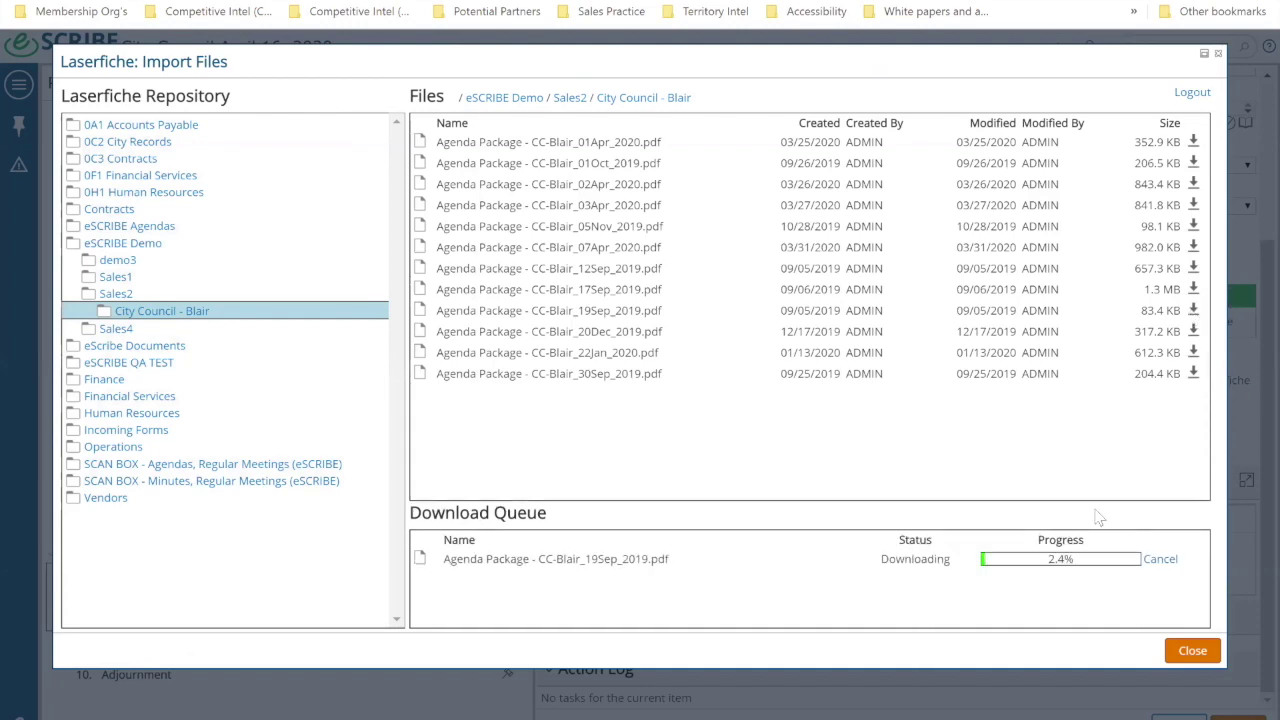
pyautogui.click(1190, 651)
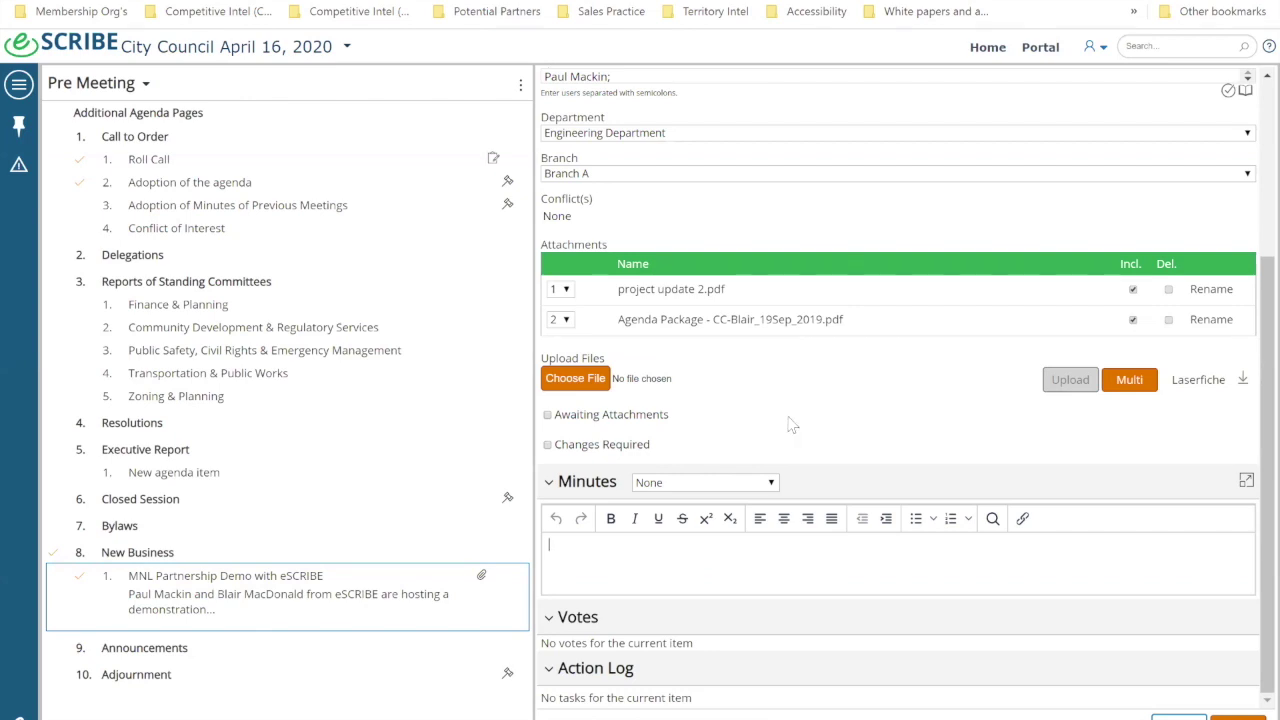
# Step: Add a vote to the item with its proceeding label set to Motion
pyautogui.click(1178, 716)
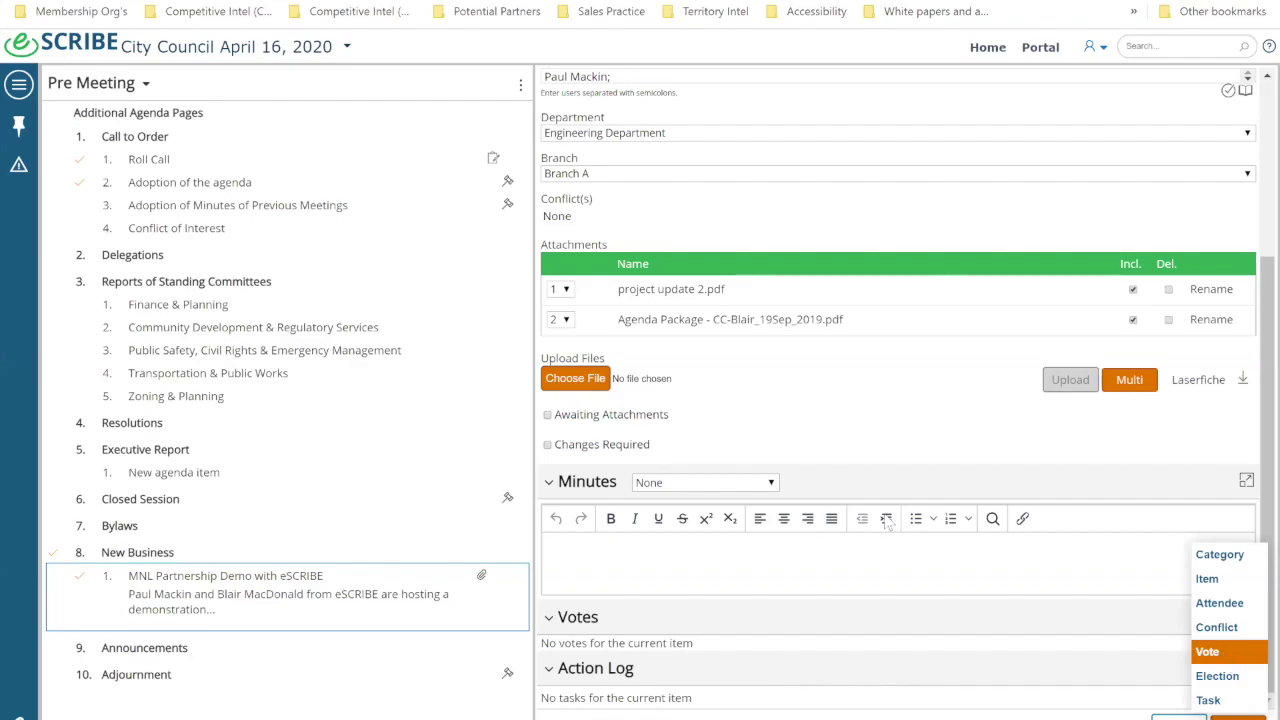
pyautogui.press('Return')
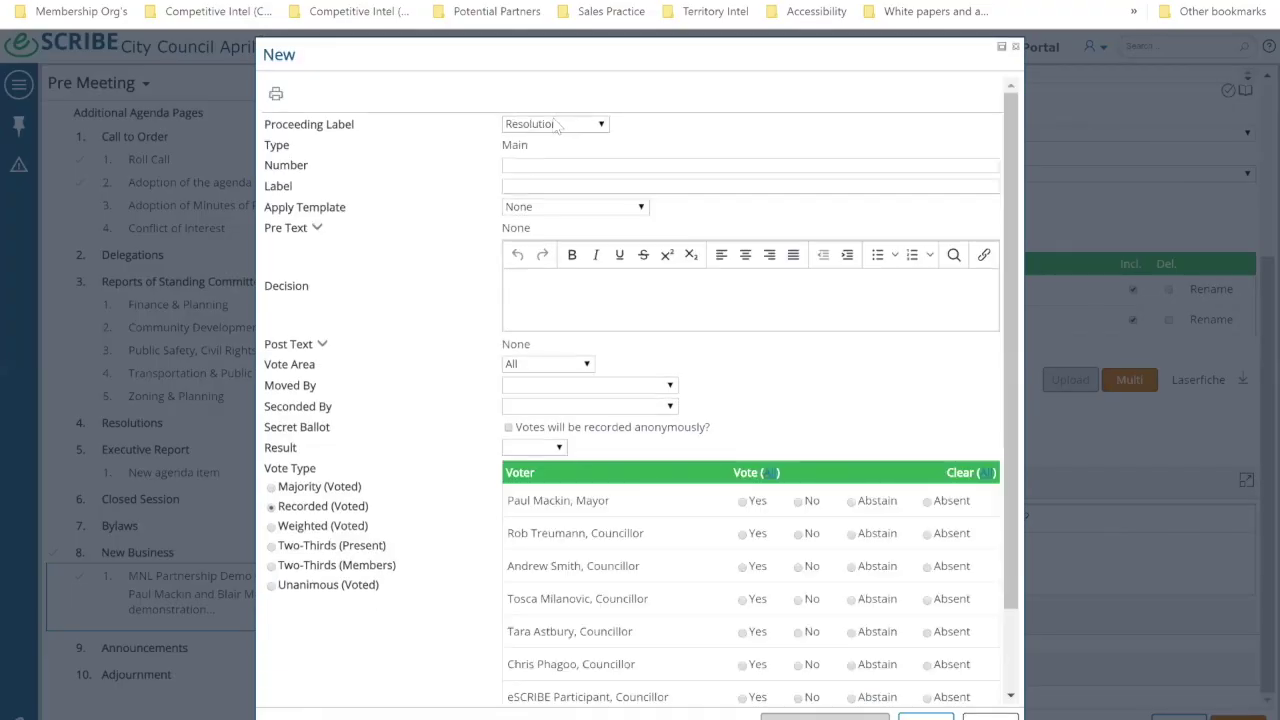
pyautogui.click(557, 124)
pyautogui.click(554, 208)
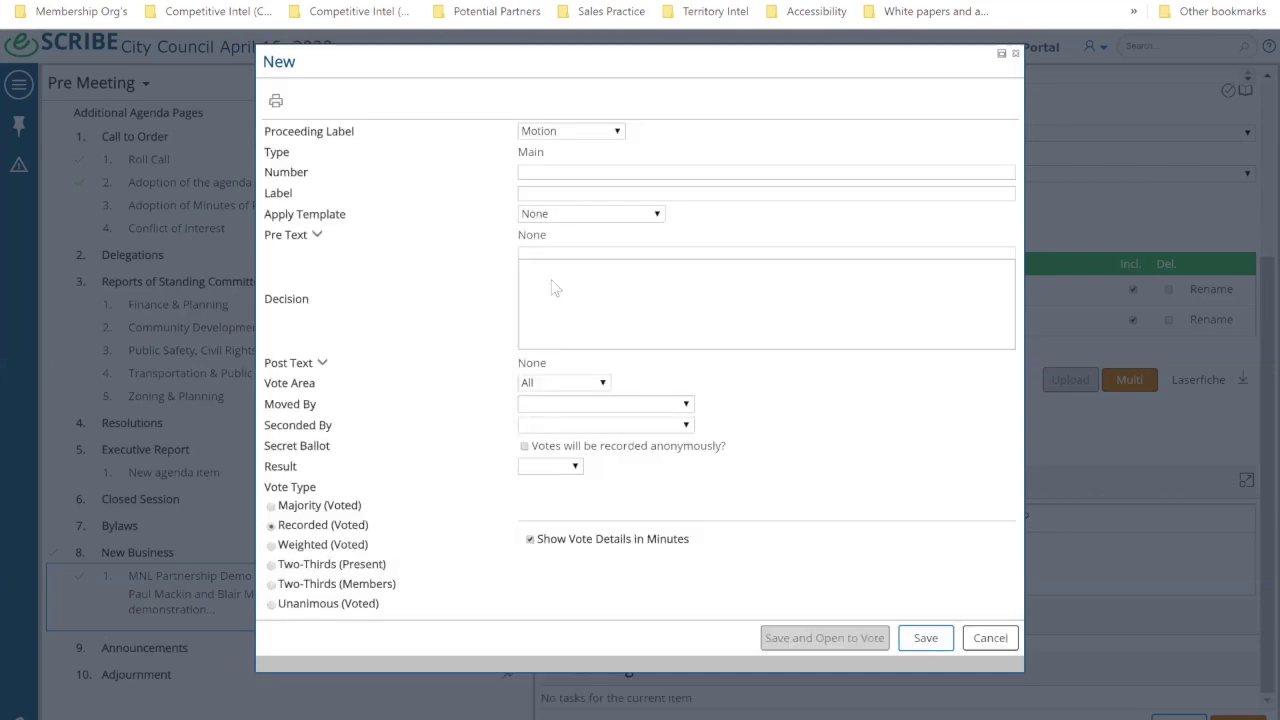
# Step: Enter the decision 'THAT Council approve the recommendations in the attached reports.'
pyautogui.click(551, 280)
pyautogui.write('THAT Co')
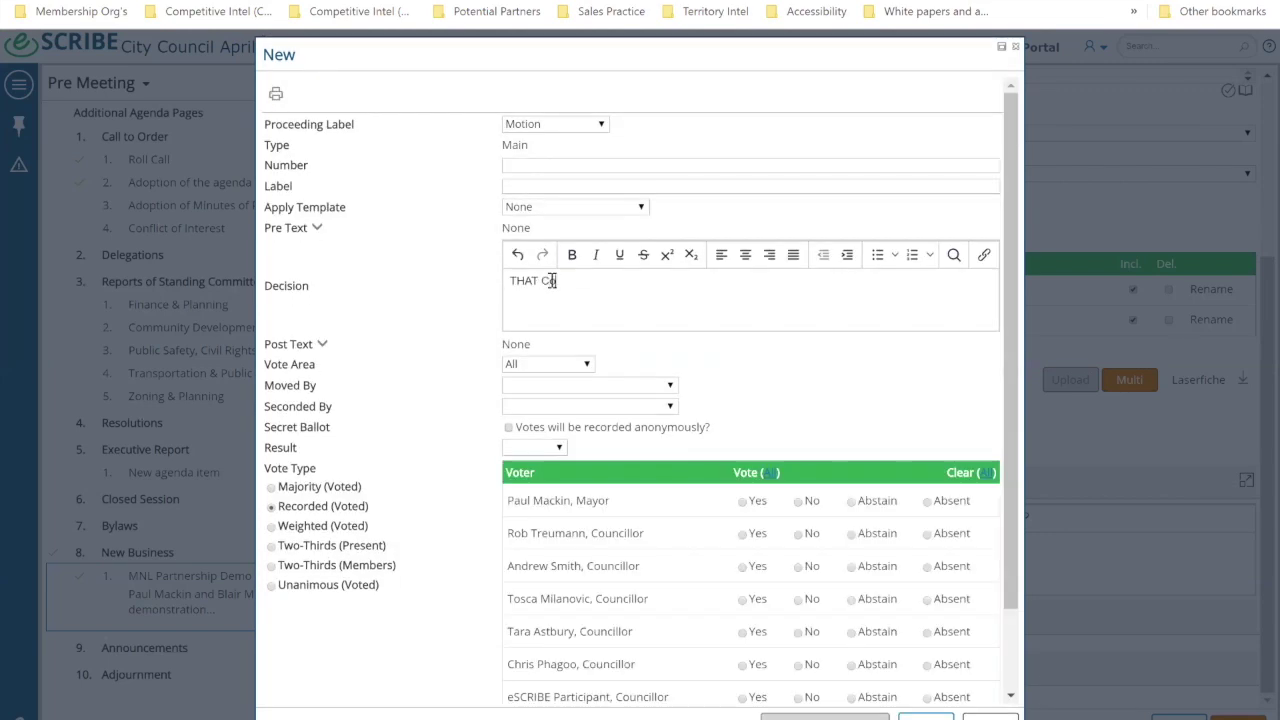
pyautogui.write('uncil approve the recommendatio')
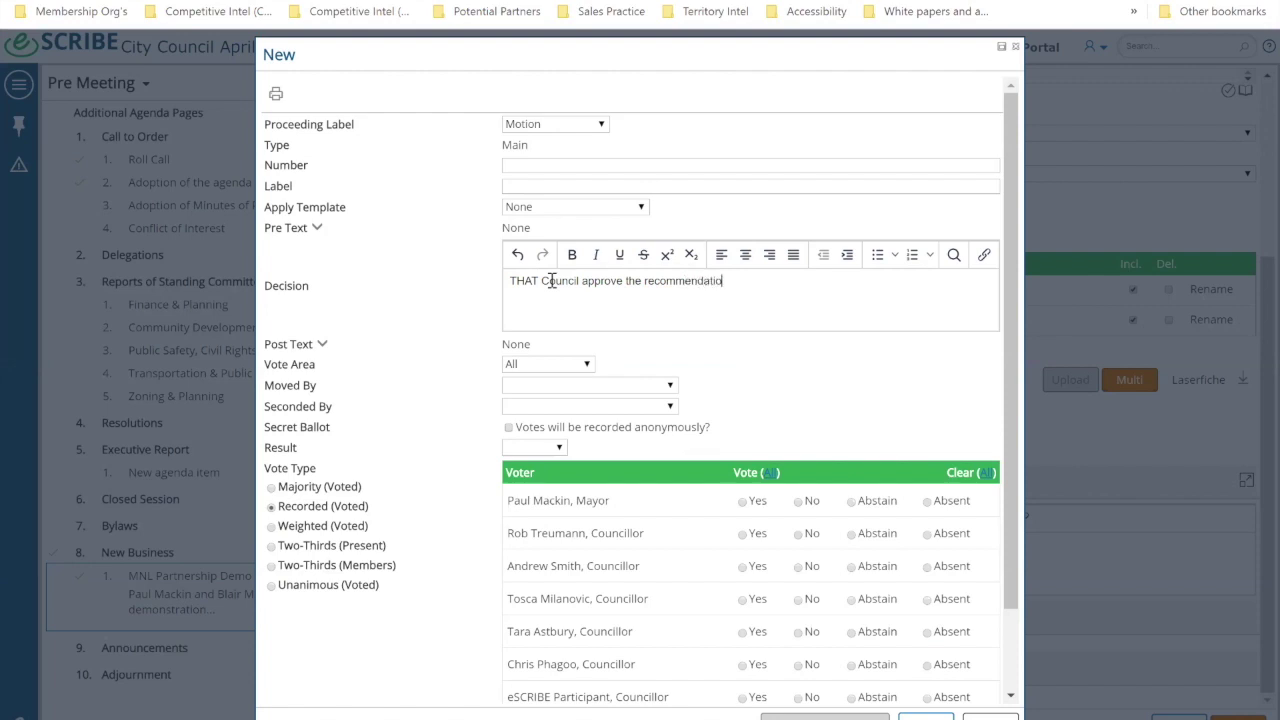
pyautogui.write('ns in the attached reprot')
pyautogui.press('BackSpace')
pyautogui.press('BackSpace')
pyautogui.press('BackSpace')
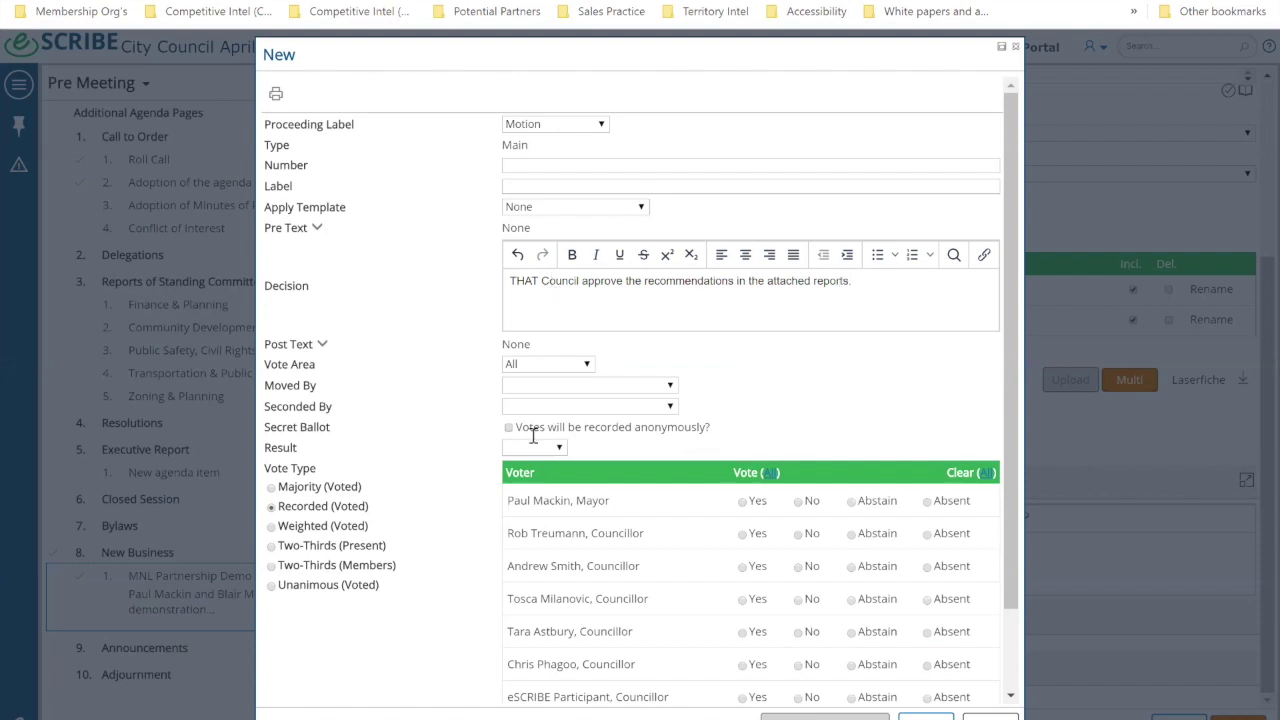
# Step: Keep the vote type as Recorded (Voted) and save the motion
pyautogui.scroll(-2, 395, 467)
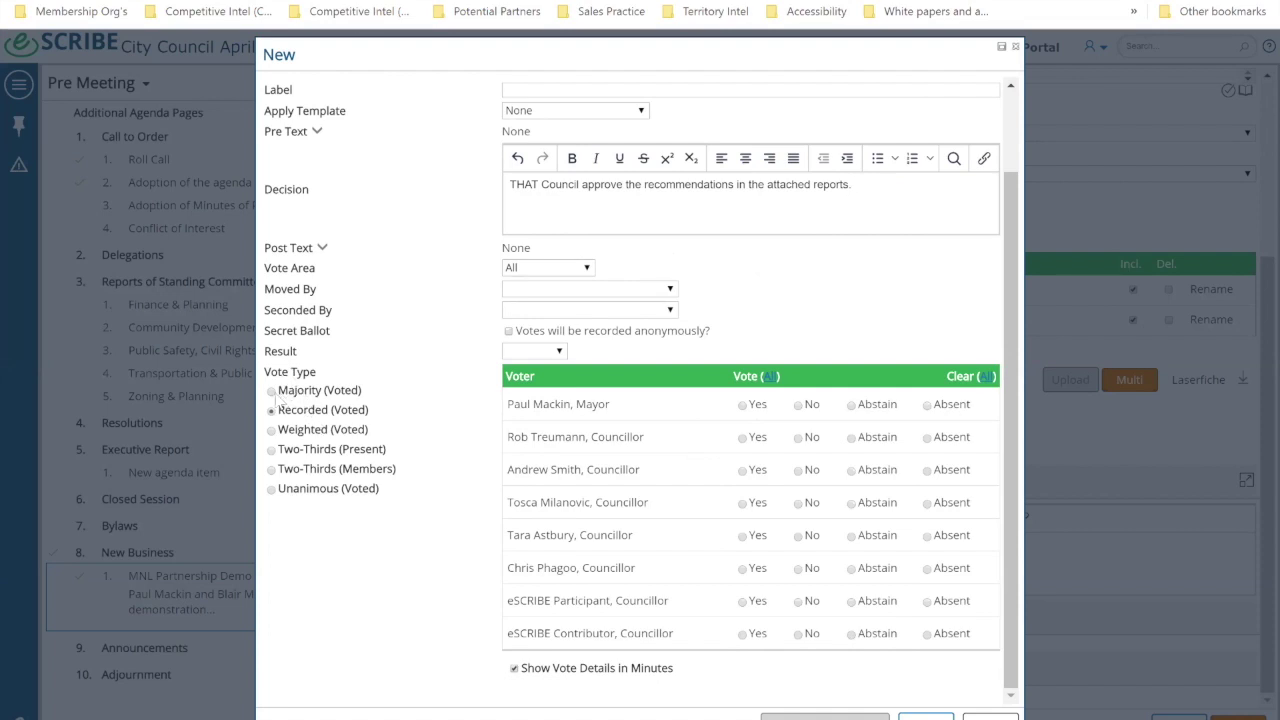
pyautogui.click(274, 392)
pyautogui.click(274, 506)
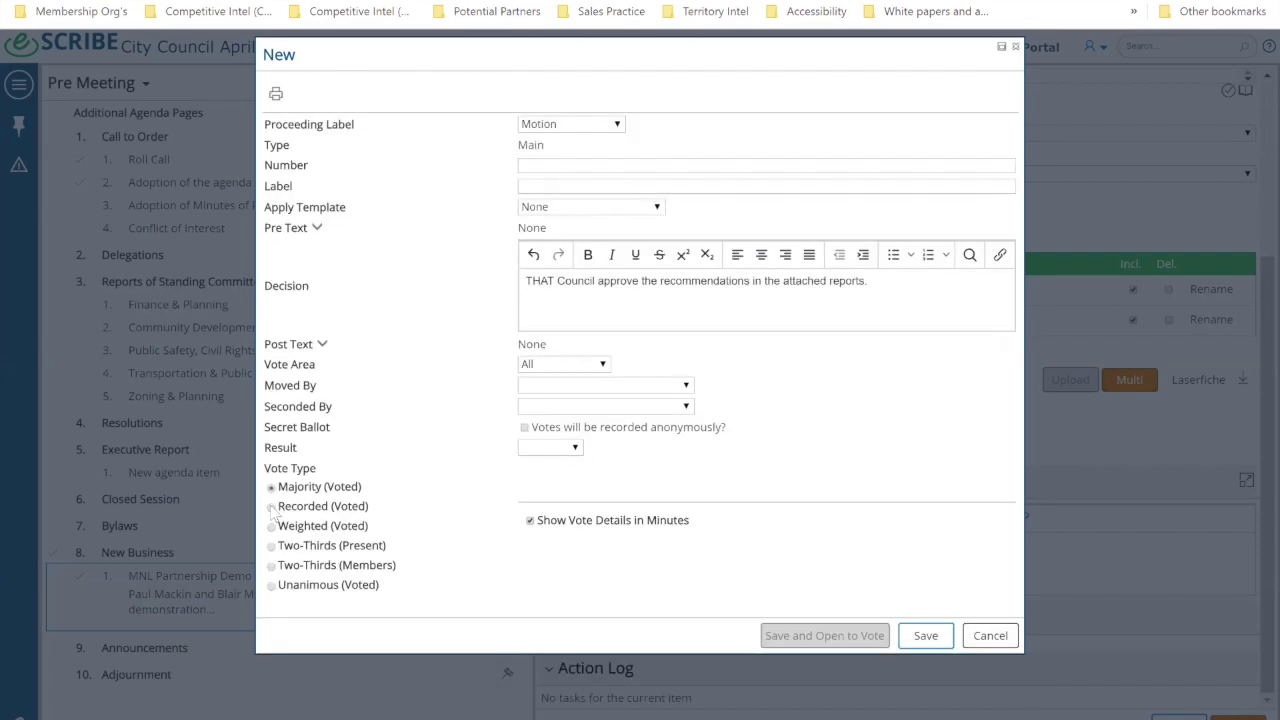
pyautogui.scroll(-1, 370, 510)
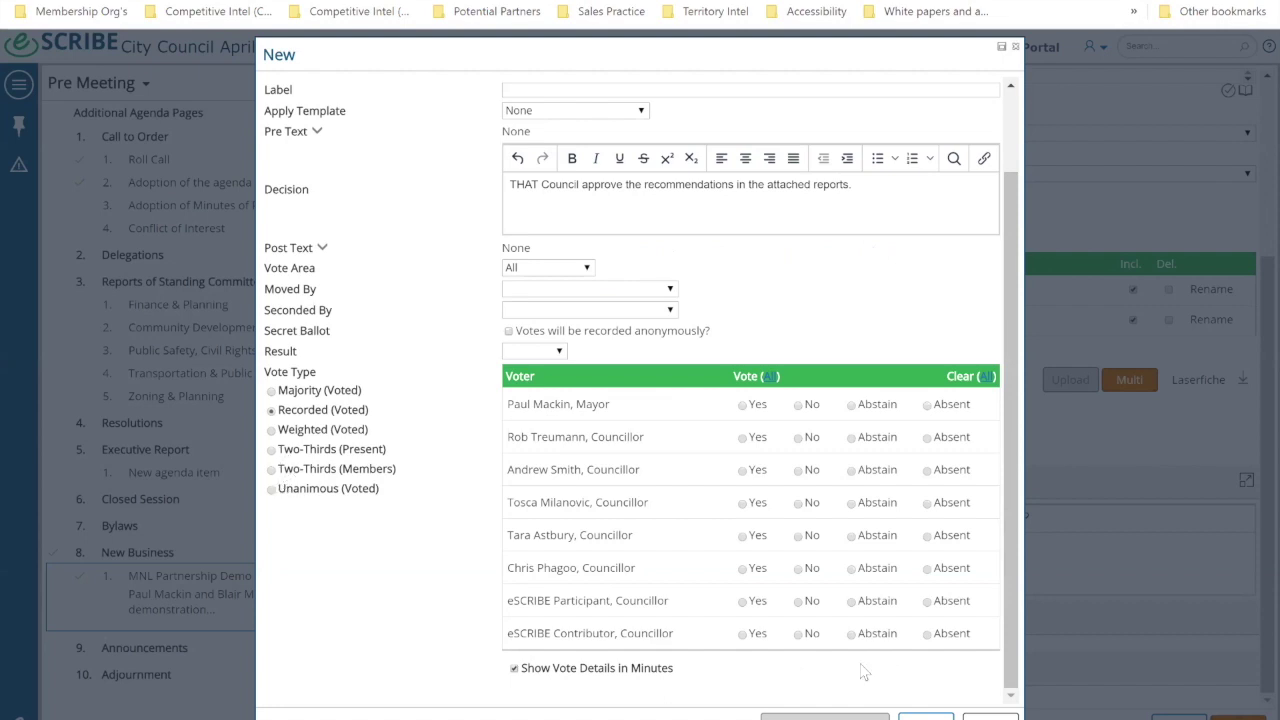
pyautogui.click(915, 716)
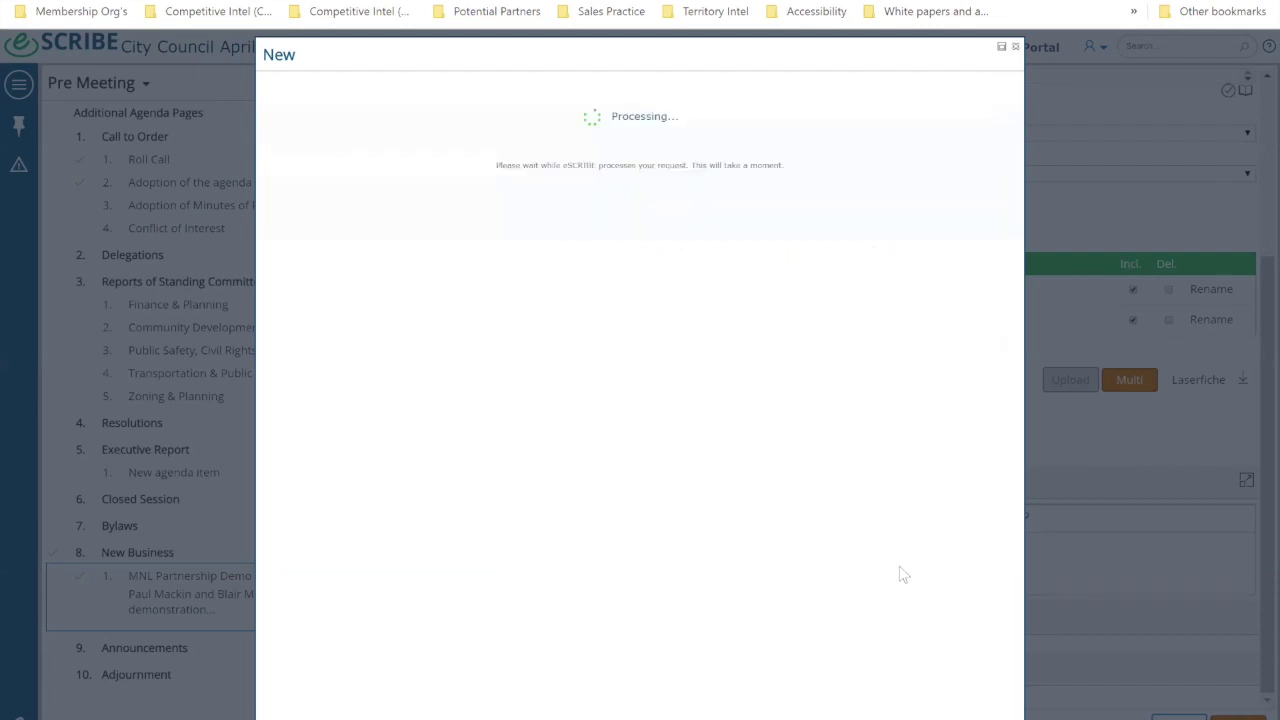
pyautogui.scroll(-2, 800, 595)
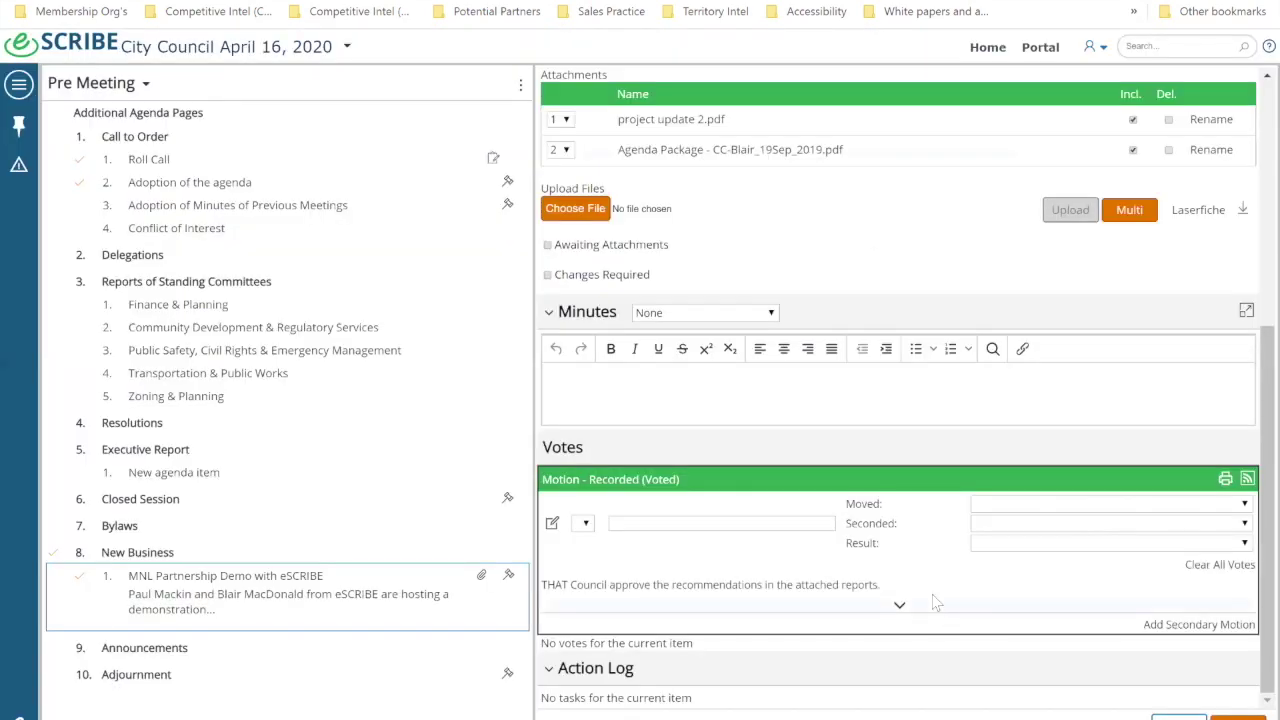
# Step: Create a 'Get 3 quotes' task, assign it to the council member by name, and save it
pyautogui.click(1242, 714)
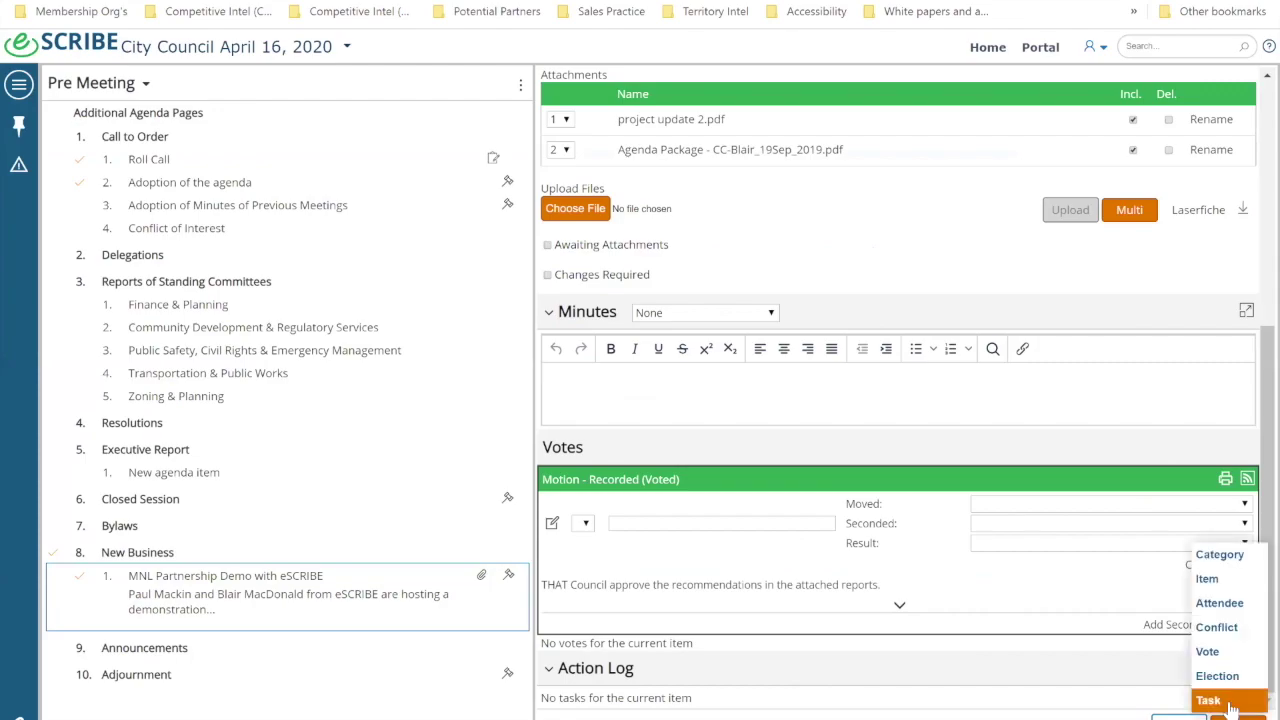
pyautogui.click(1232, 706)
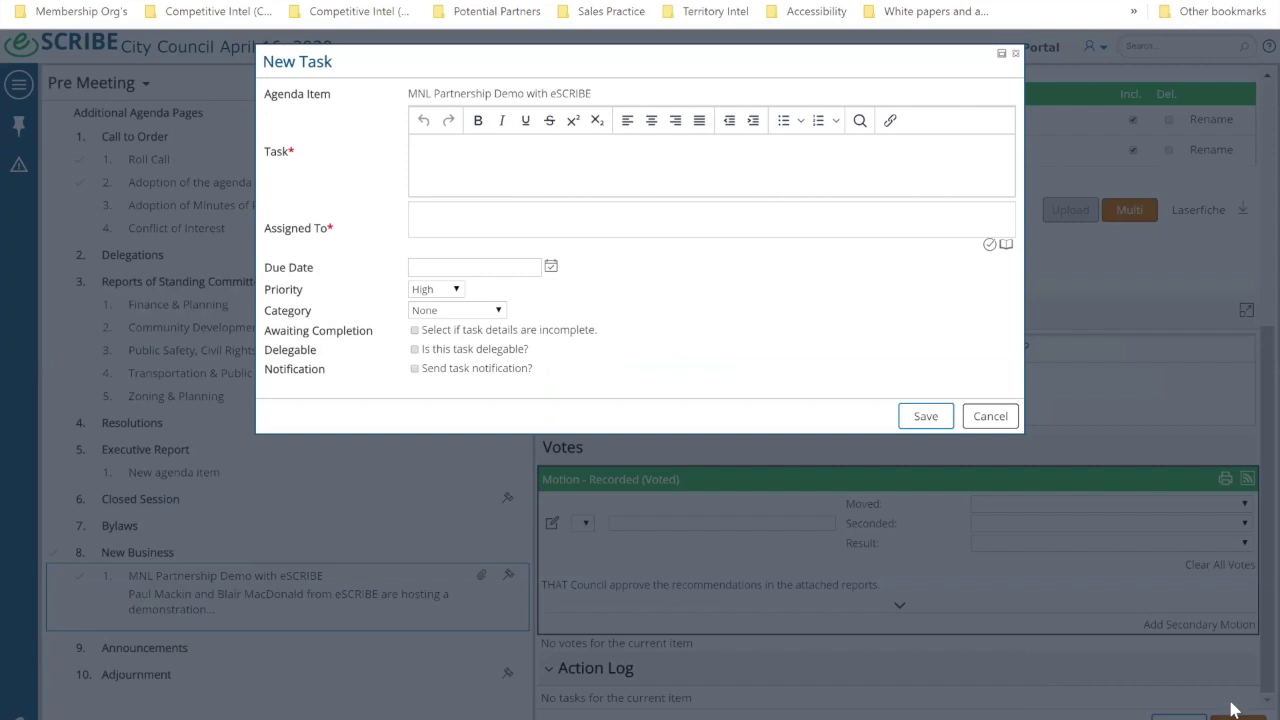
pyautogui.click(557, 167)
pyautogui.write('Get 3 quotes')
pyautogui.click(452, 229)
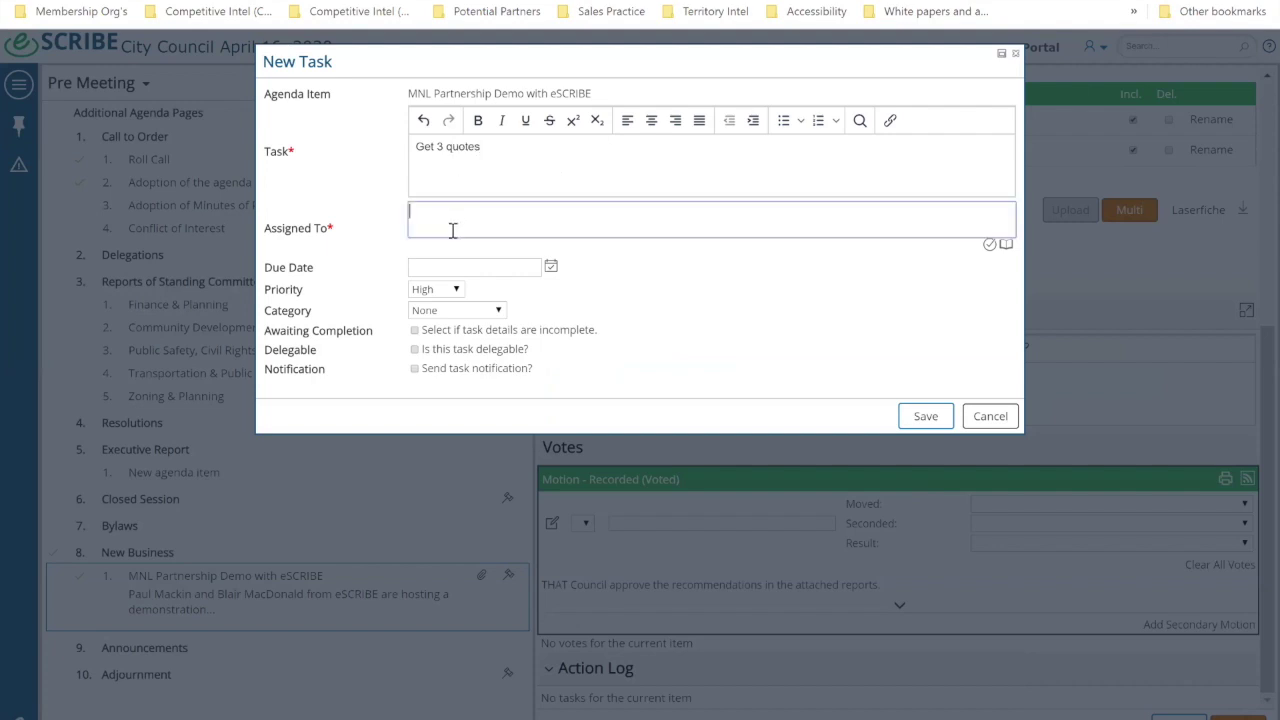
pyautogui.click(989, 244)
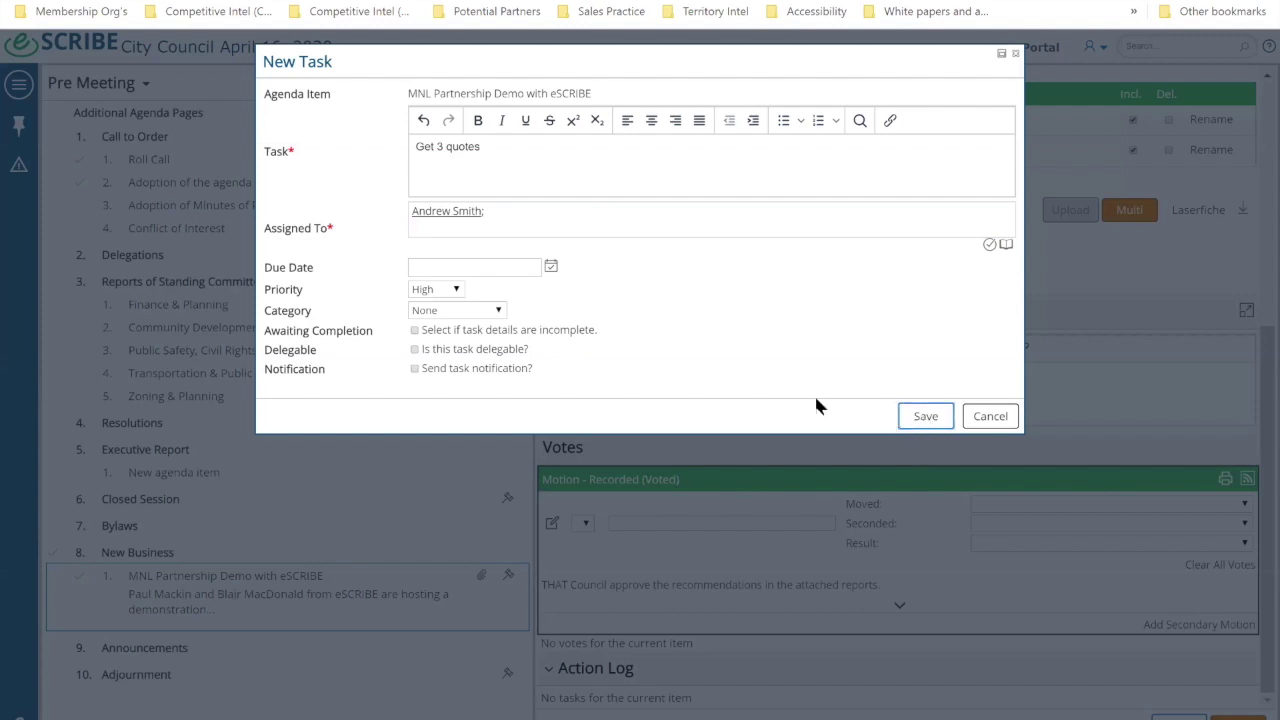
pyautogui.press('Return')
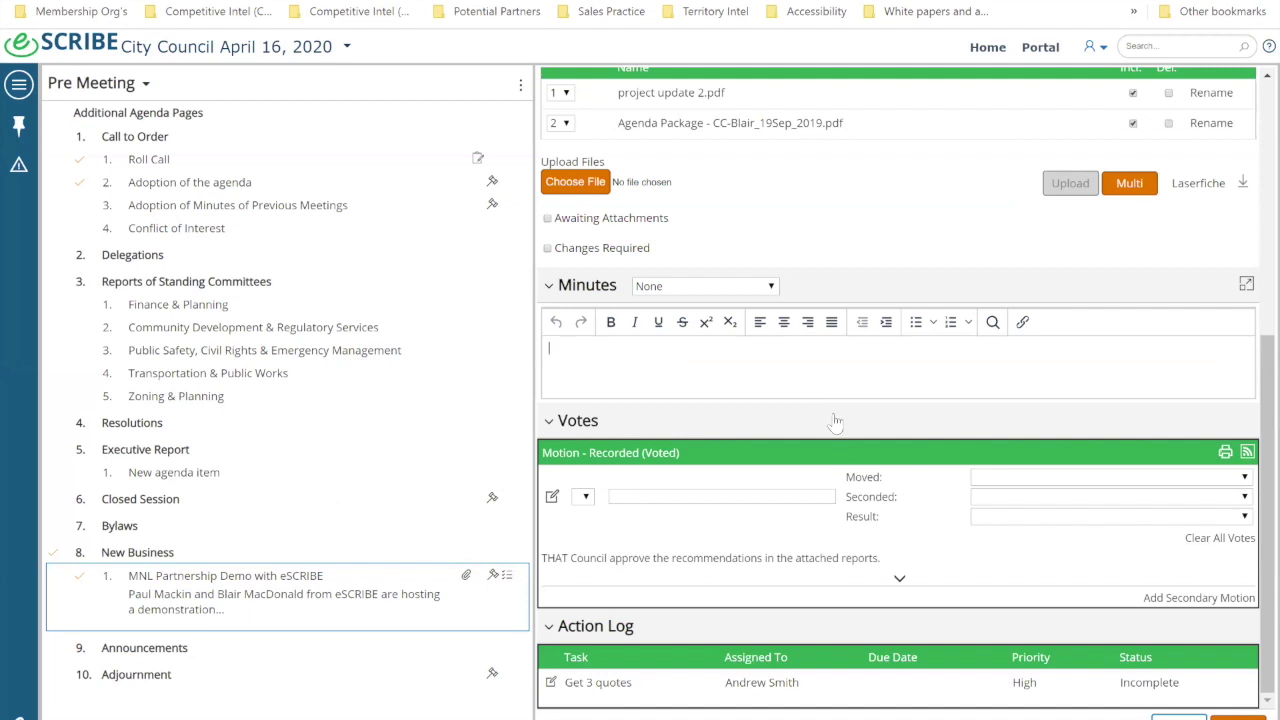
pyautogui.scroll(5, 845, 420)
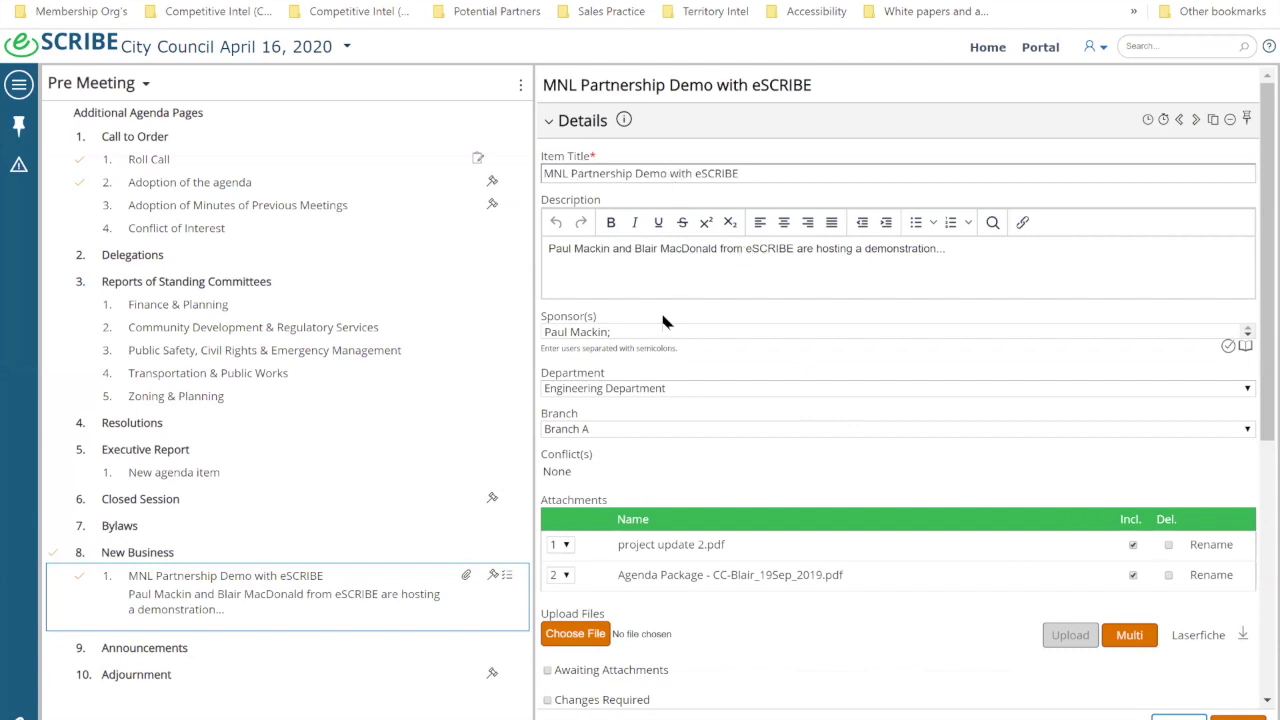
pyautogui.scroll(-3, 660, 390)
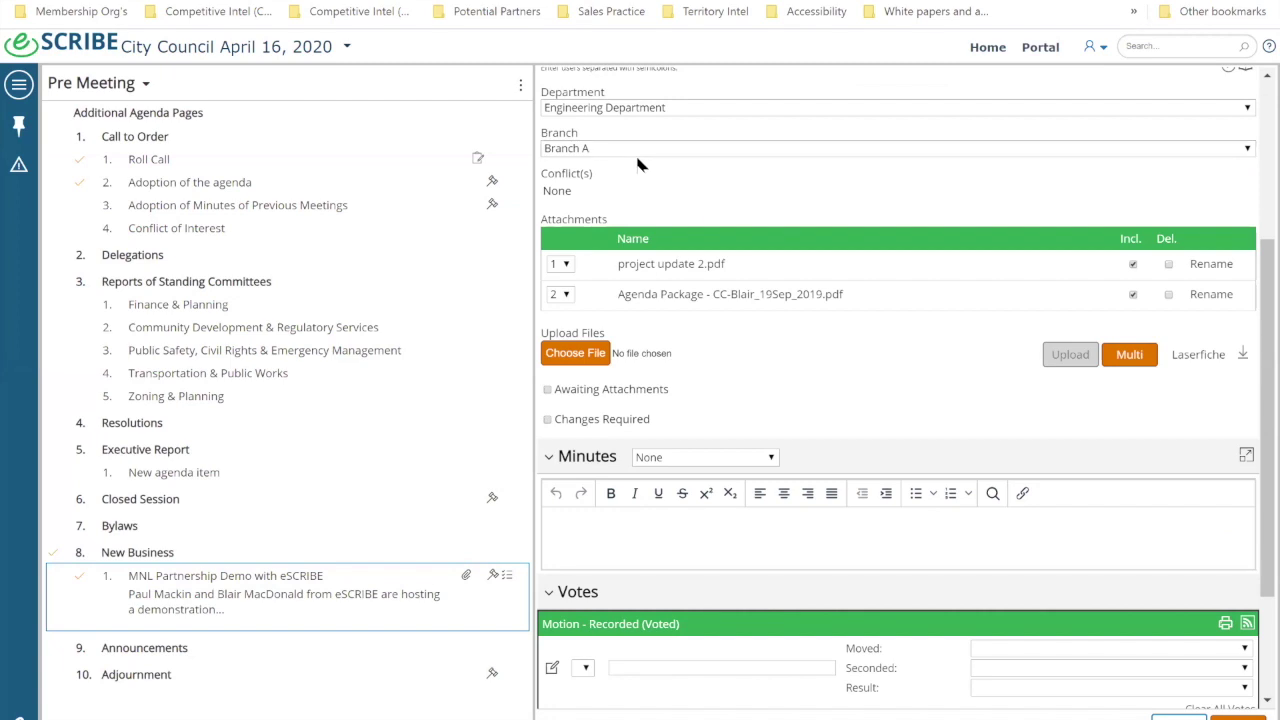
pyautogui.scroll(-1, 642, 162)
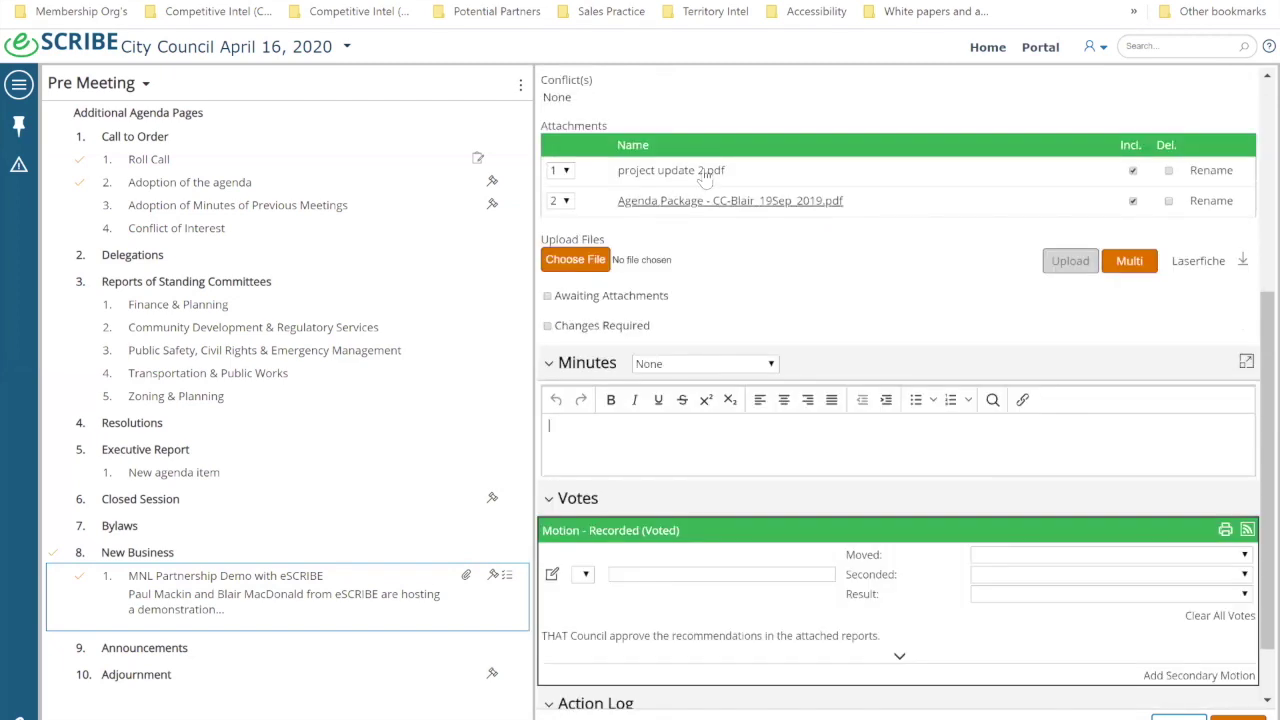
pyautogui.scroll(-1, 745, 220)
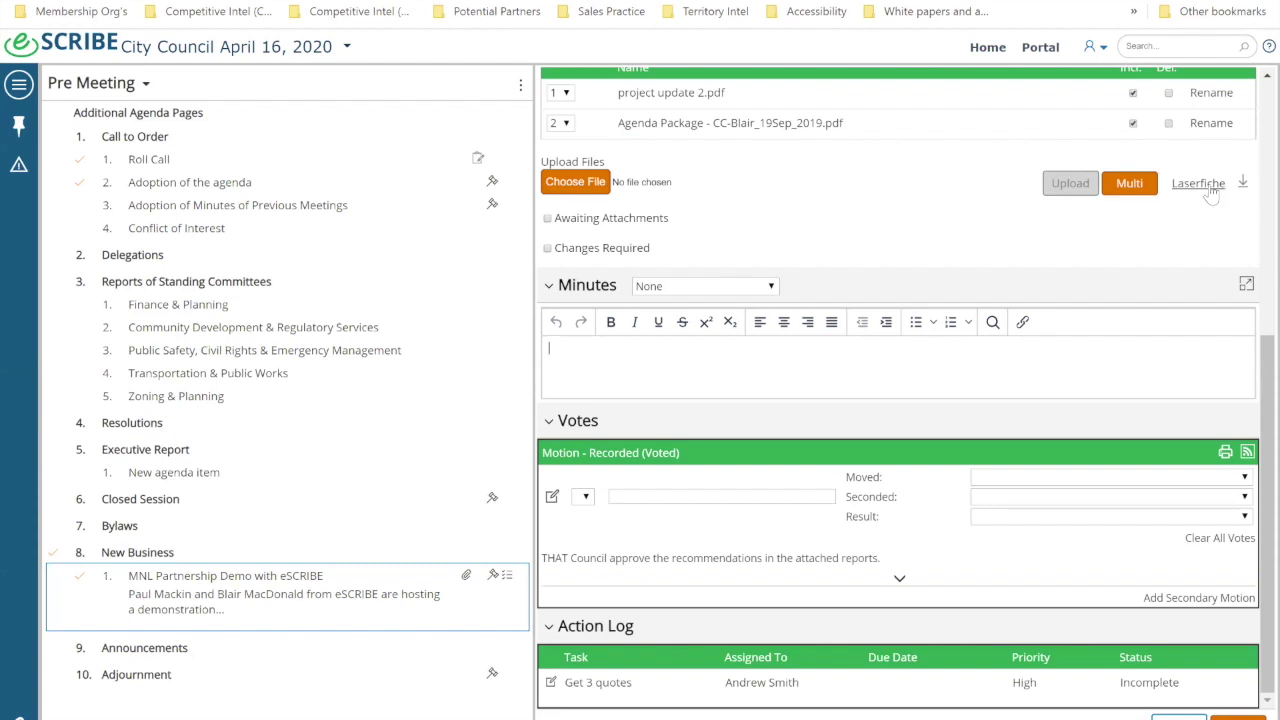
pyautogui.click(740, 368)
pyautogui.scroll(1, 690, 590)
pyautogui.scroll(-1, 690, 590)
# Step: From the home dashboard, go to Report Manager > Draft in the navigation menu
pyautogui.click(50, 44)
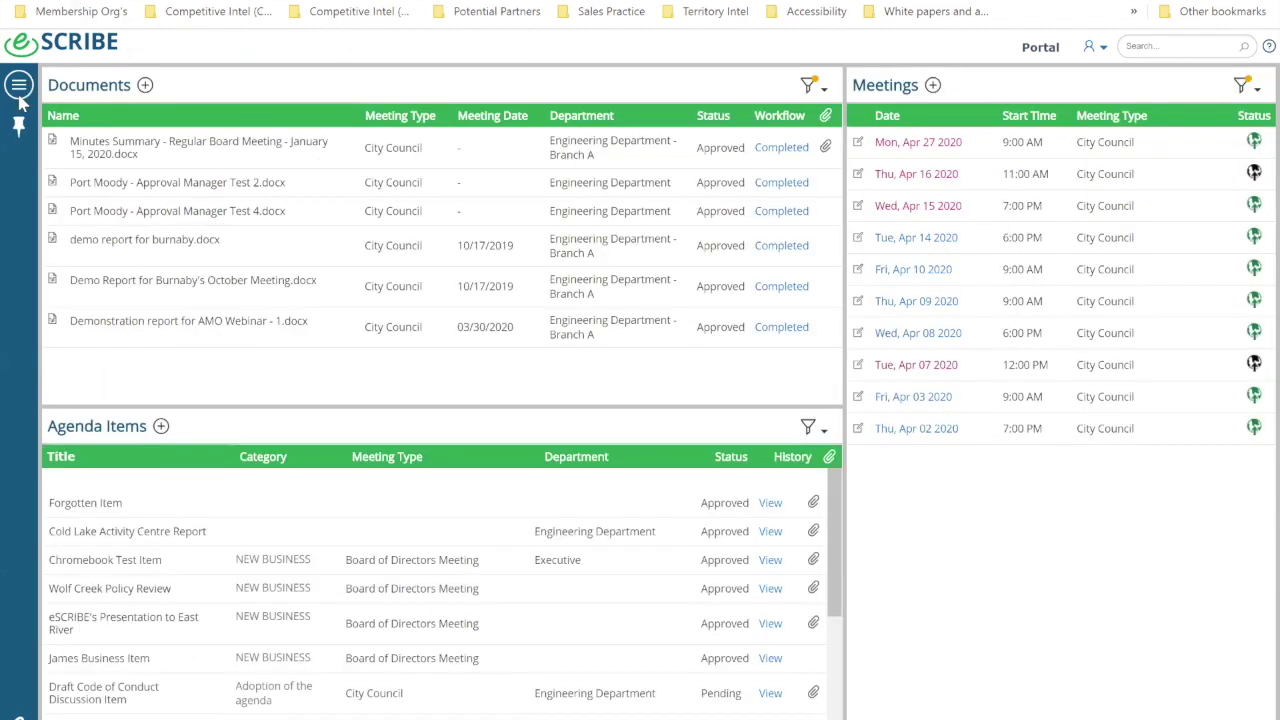
pyautogui.click(19, 88)
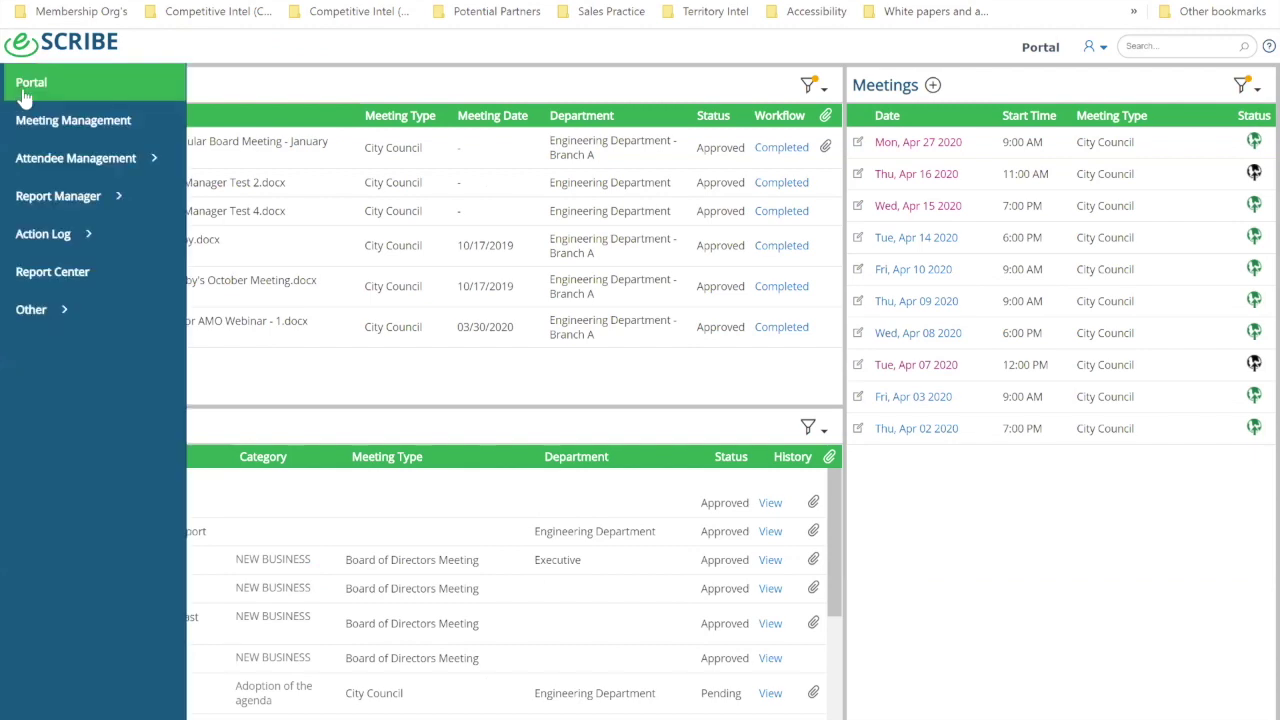
pyautogui.click(62, 202)
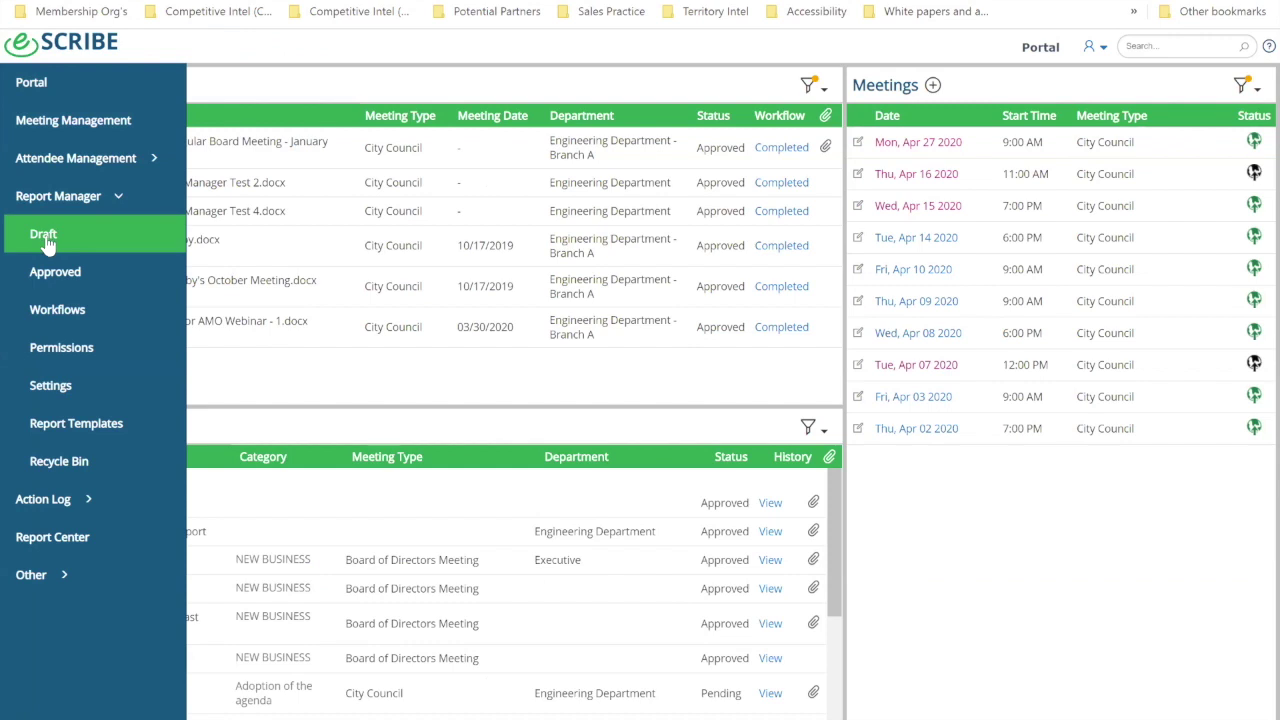
pyautogui.click(44, 236)
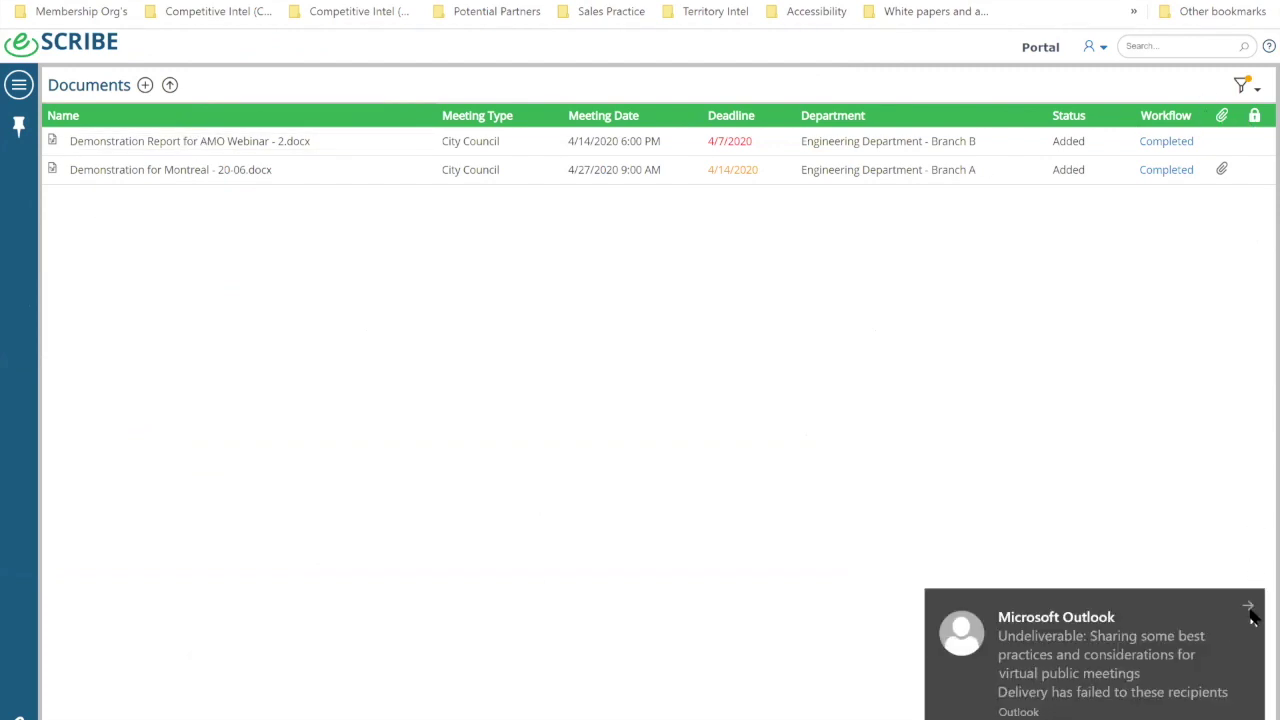
pyautogui.click(1249, 607)
pyautogui.click(1250, 606)
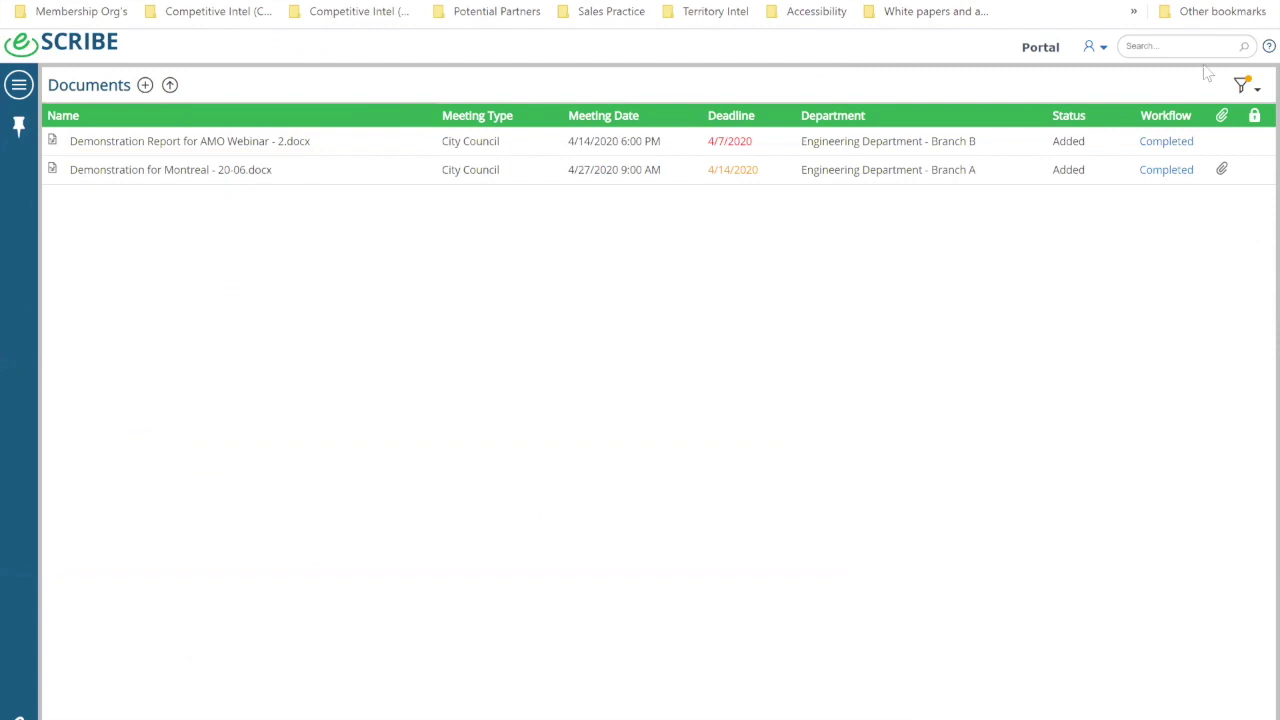
pyautogui.click(1257, 95)
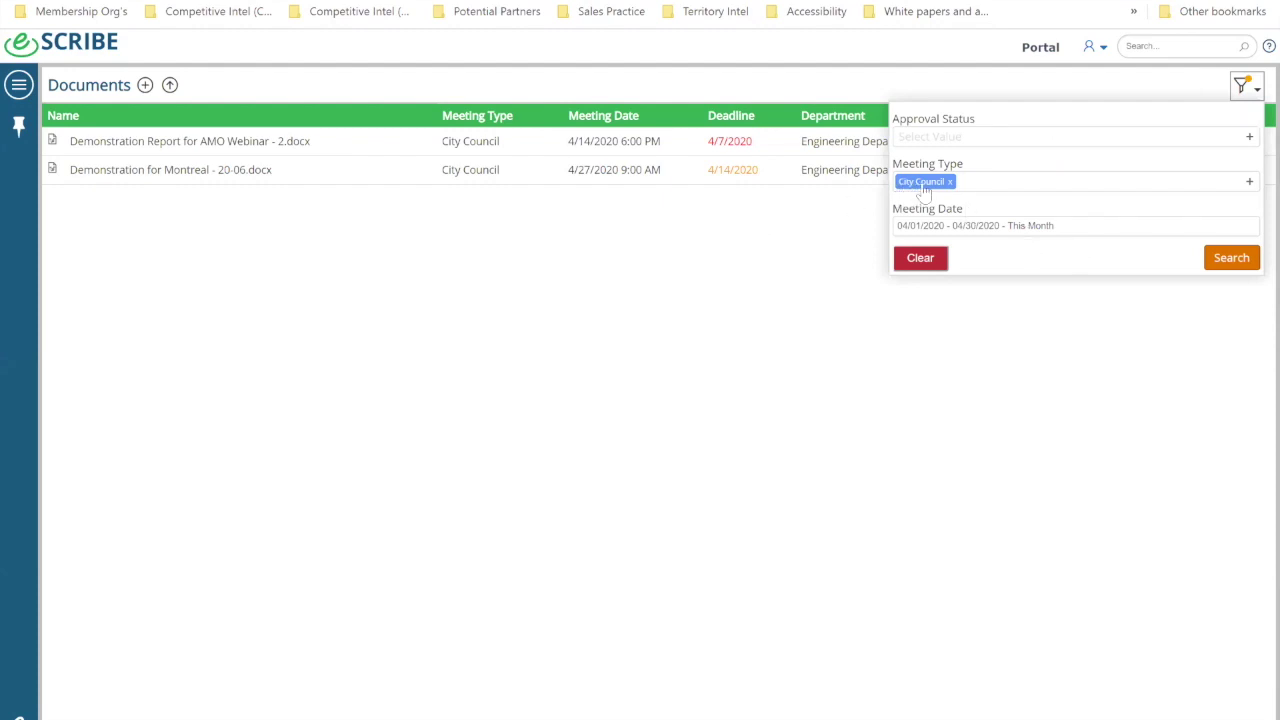
pyautogui.click(524, 315)
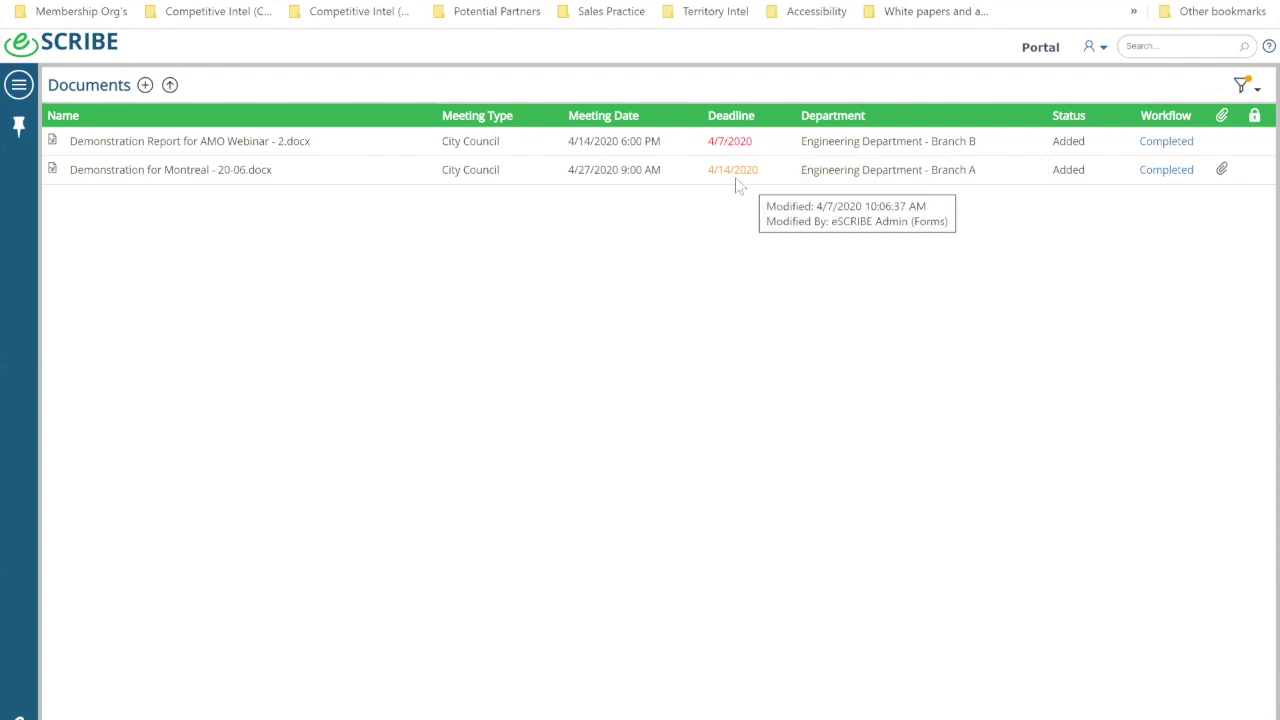
pyautogui.moveTo(715, 163)
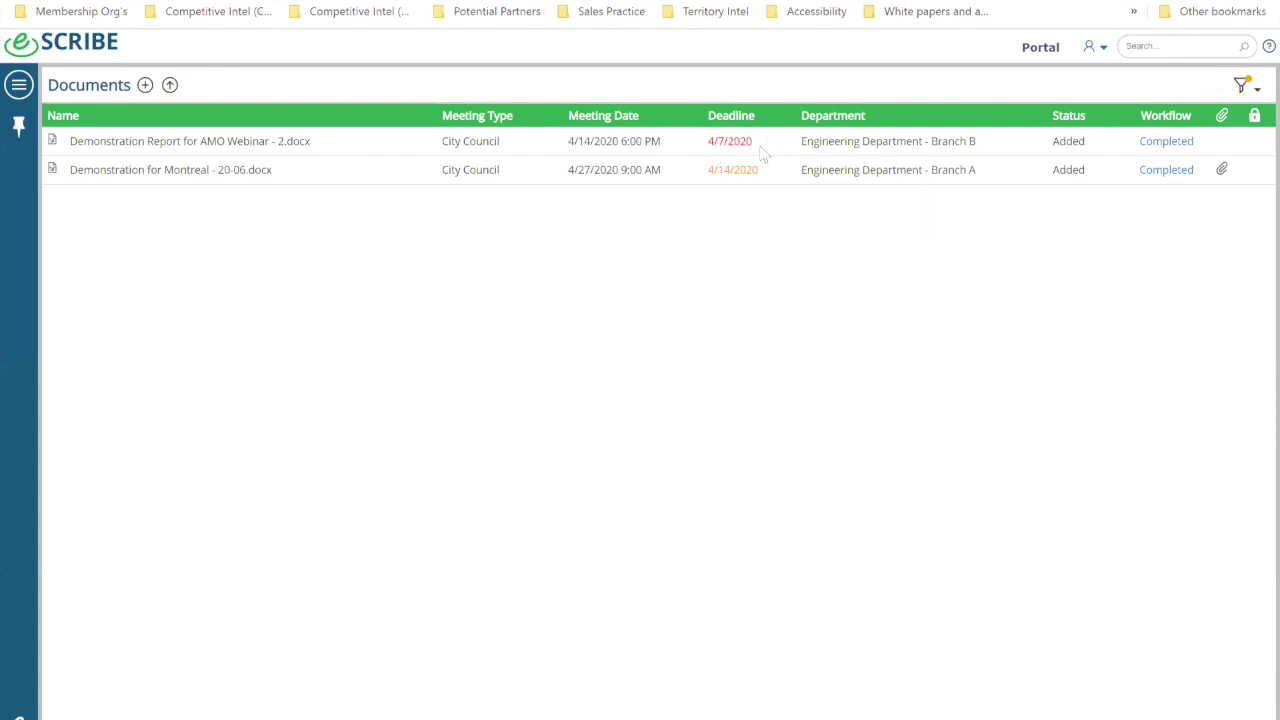
pyautogui.moveTo(760, 150)
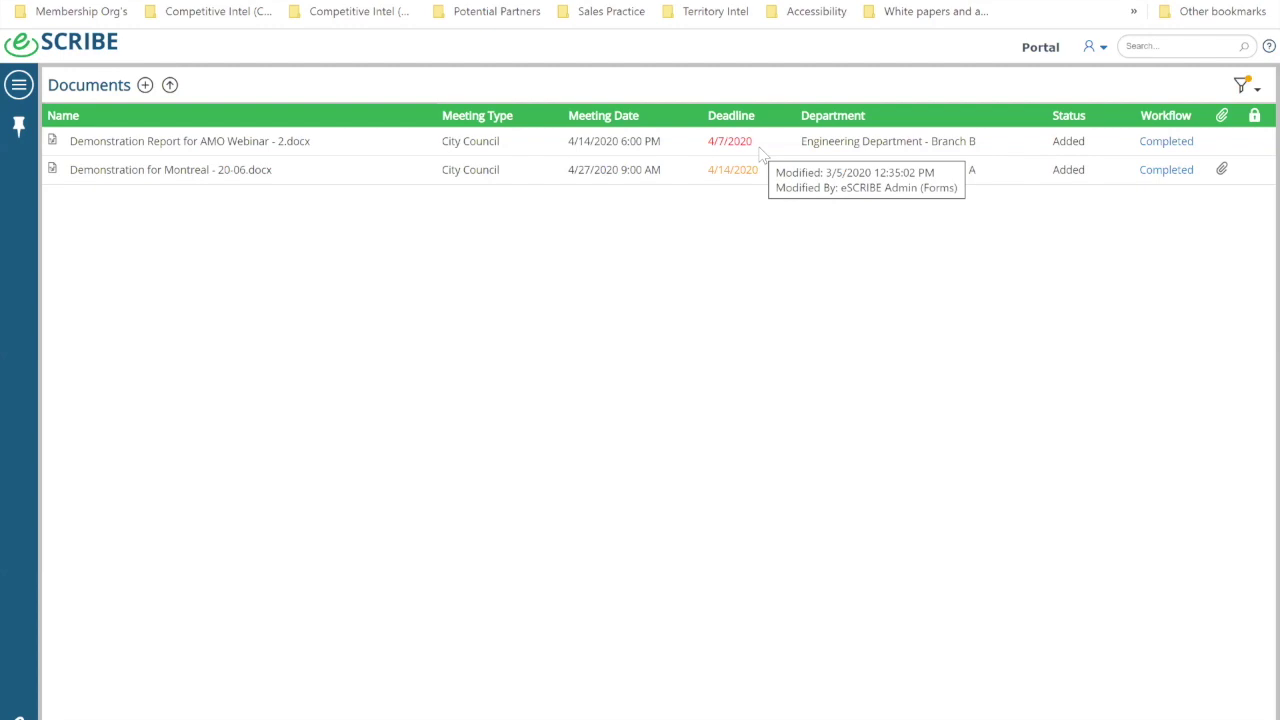
pyautogui.moveTo(722, 169)
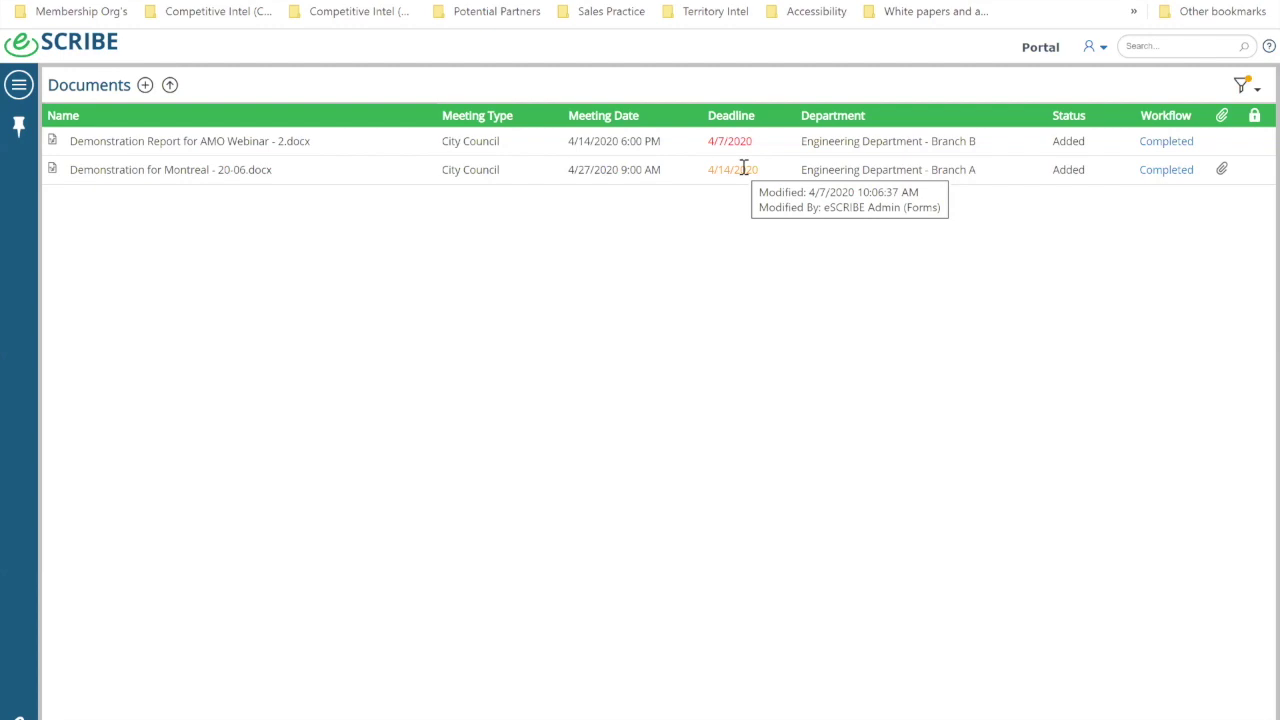
# Step: Start a report upload, then cancel it without choosing a file
pyautogui.click(174, 89)
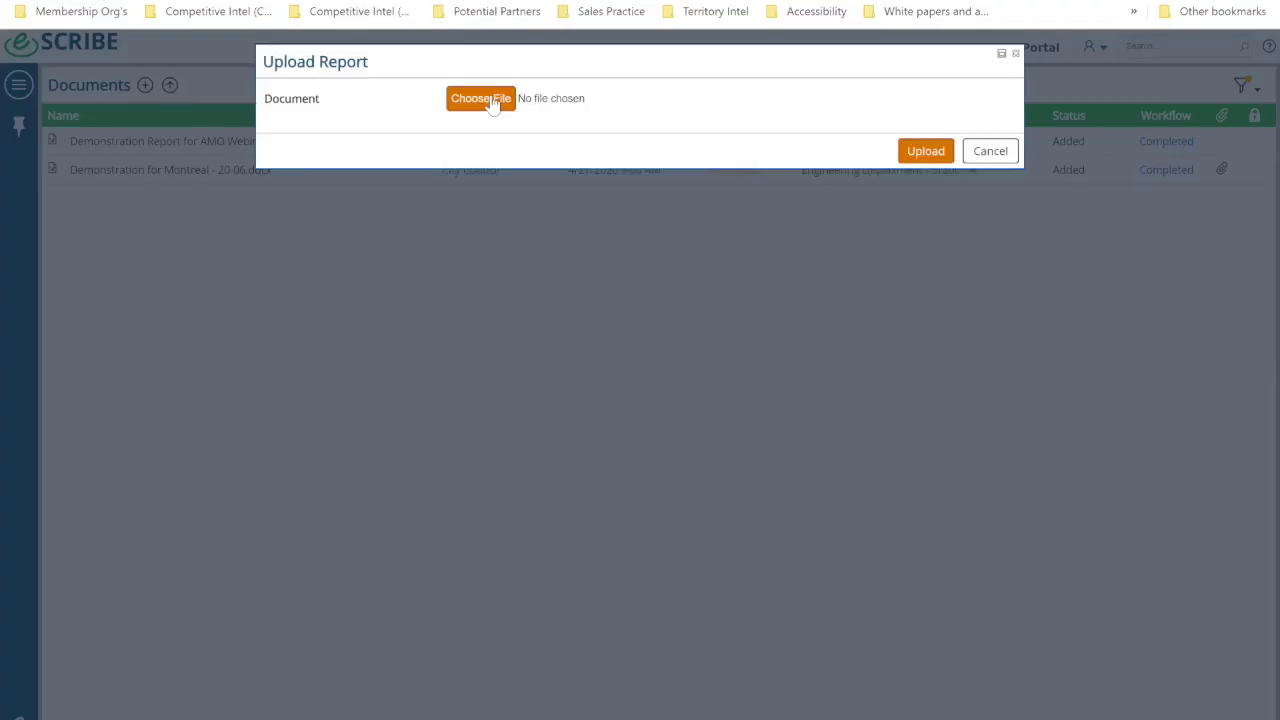
pyautogui.click(493, 103)
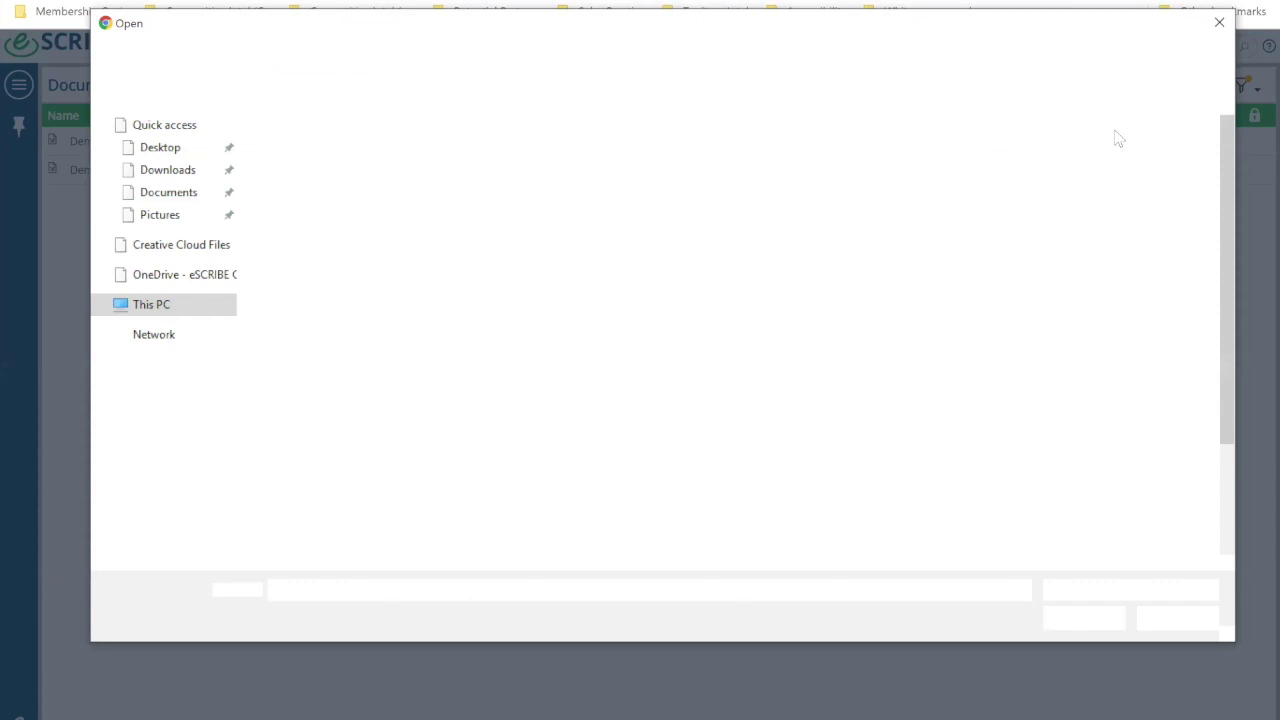
pyautogui.click(1219, 23)
pyautogui.click(995, 155)
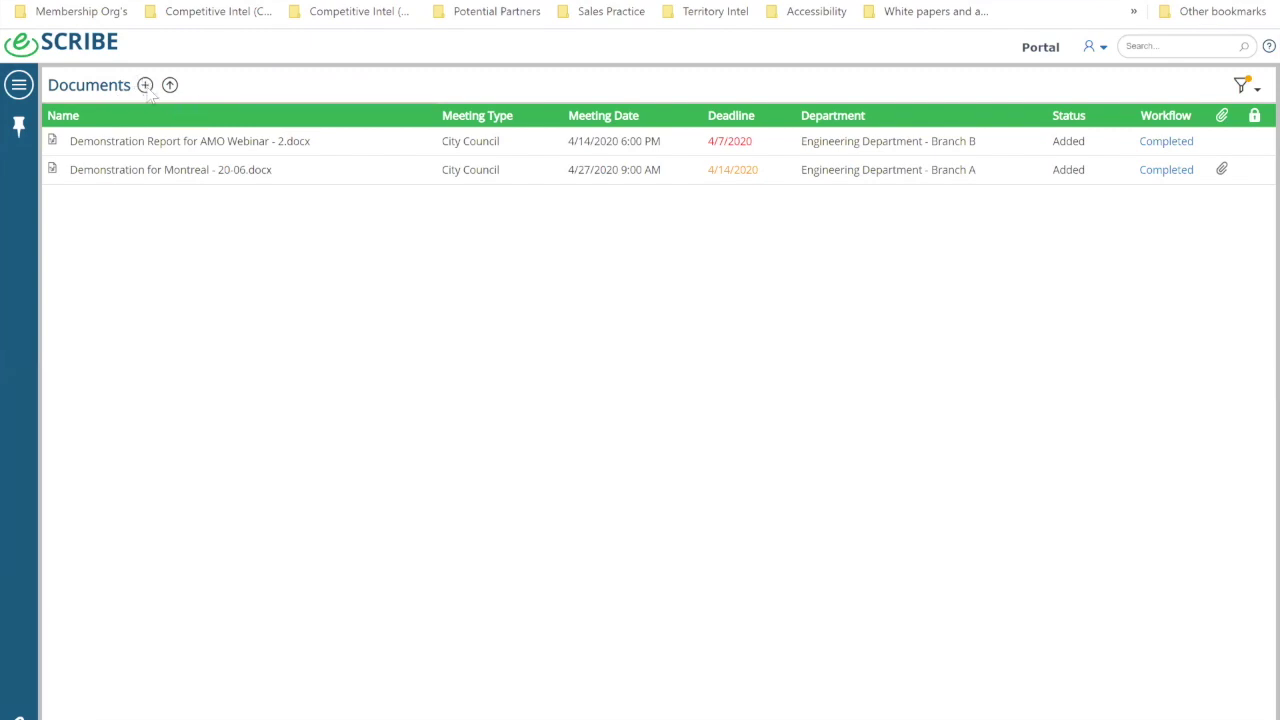
# Step: Create a report of type eSCRIBE Staff Report with file name 'COVID-19 Response with MNL.'
pyautogui.click(145, 85)
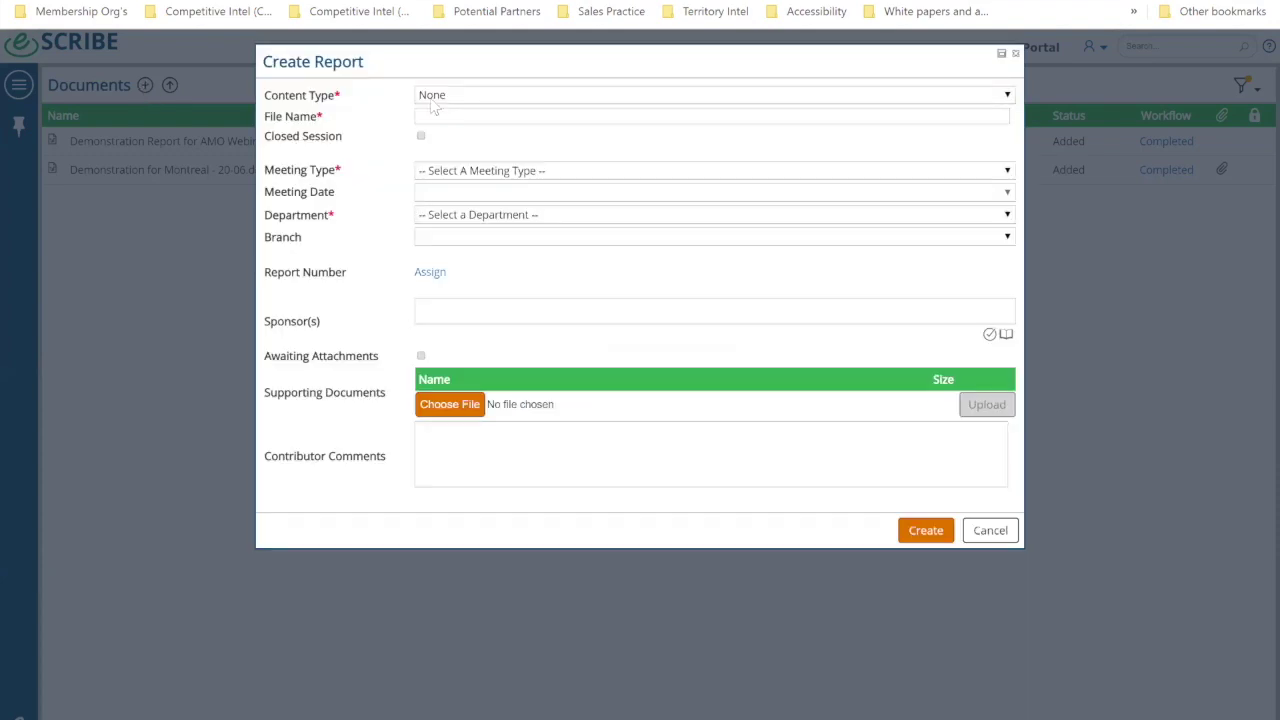
pyautogui.click(430, 97)
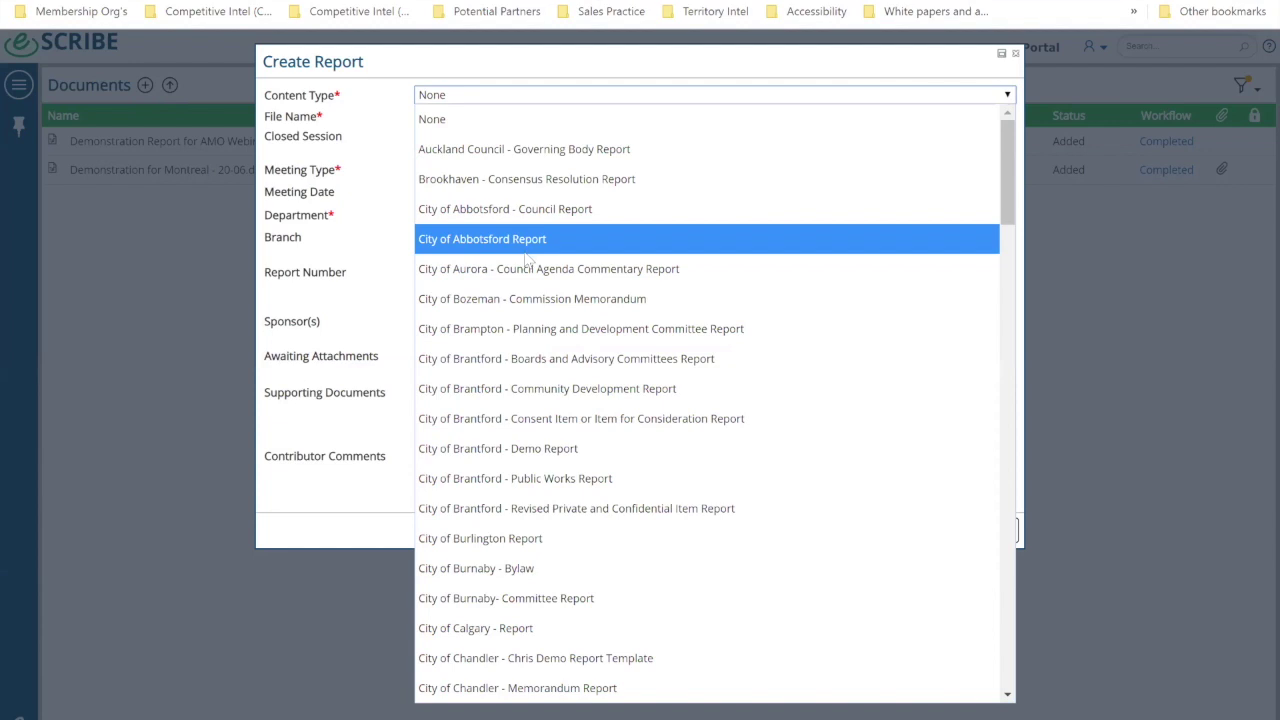
pyautogui.scroll(-10, 525, 260)
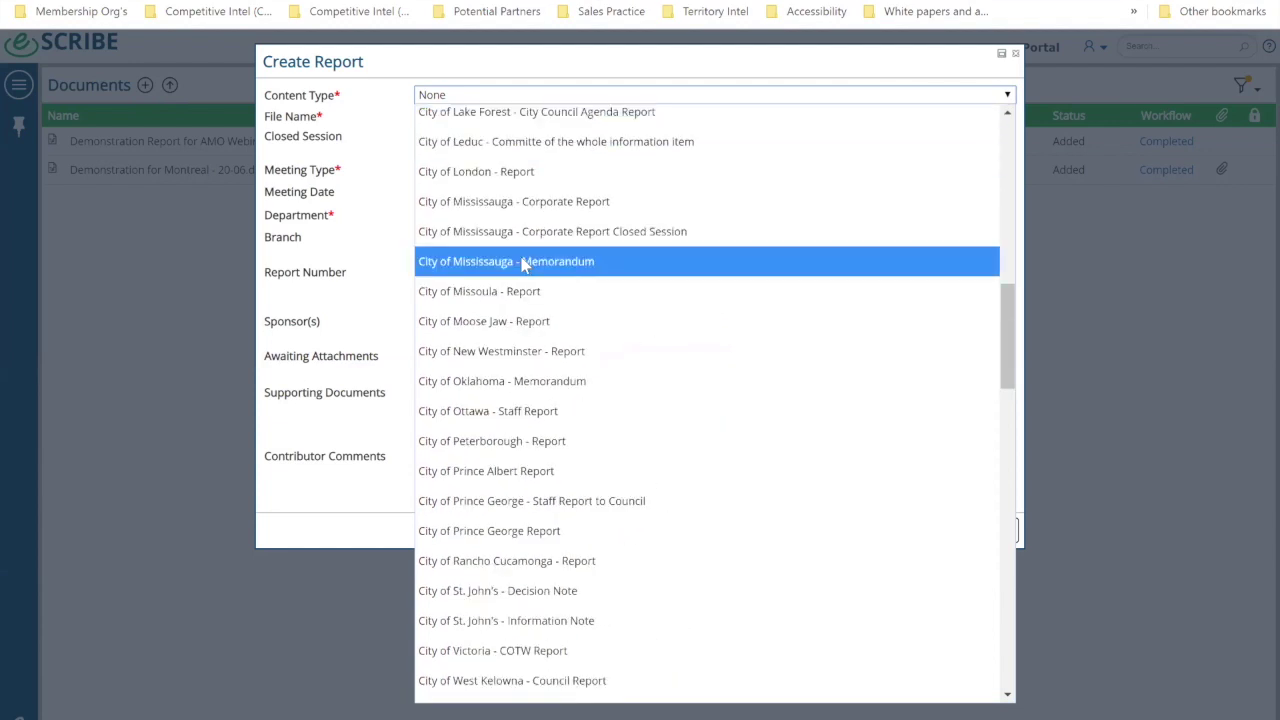
pyautogui.press('e')
pyautogui.press('Return')
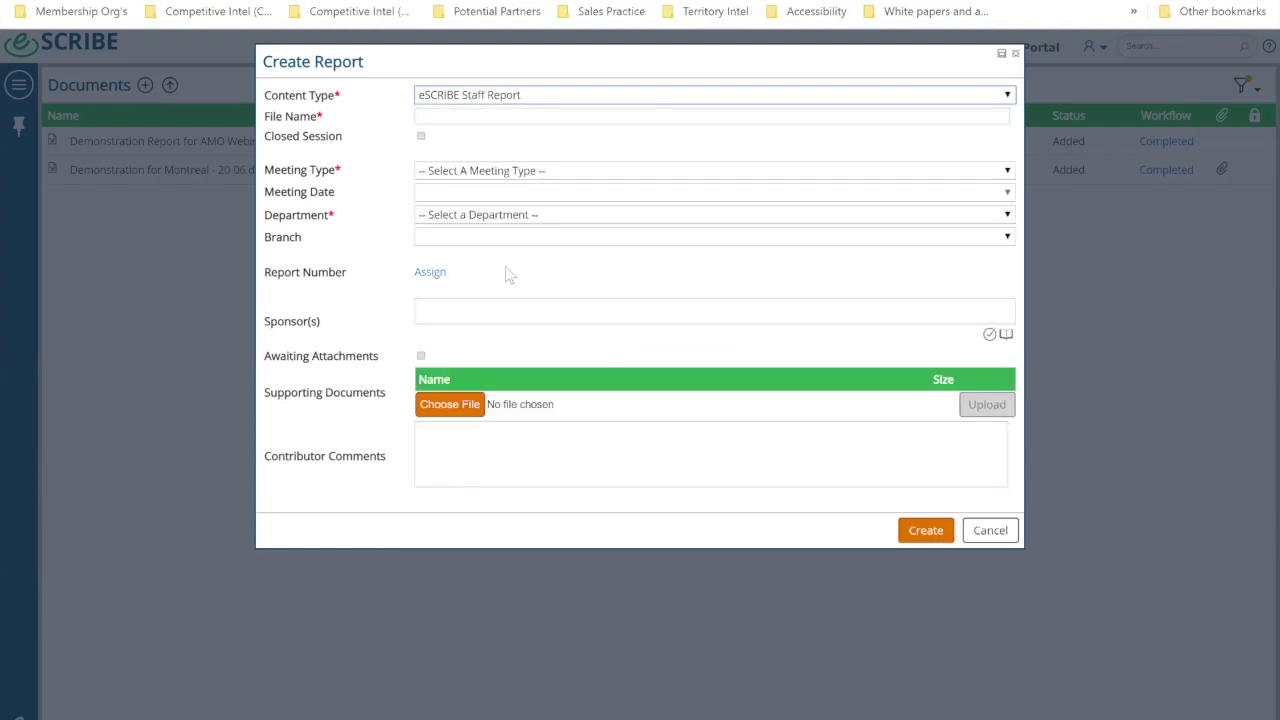
pyautogui.click(456, 117)
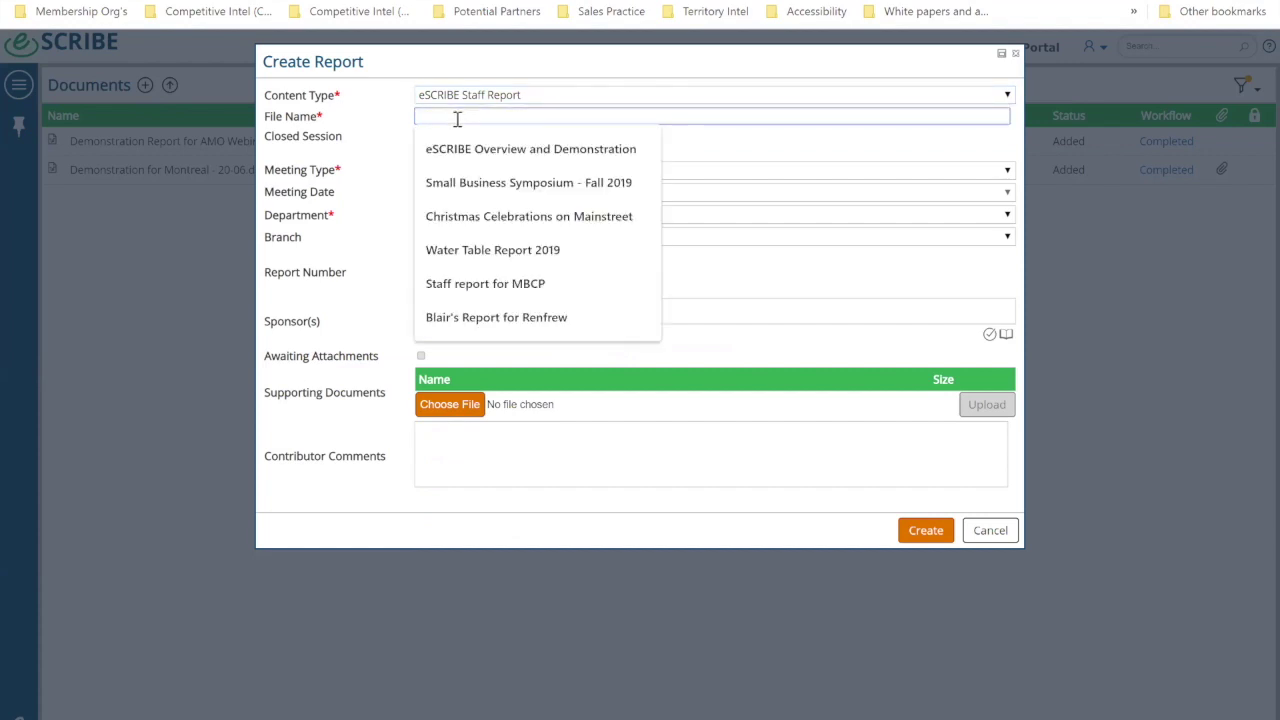
pyautogui.write('COVID')
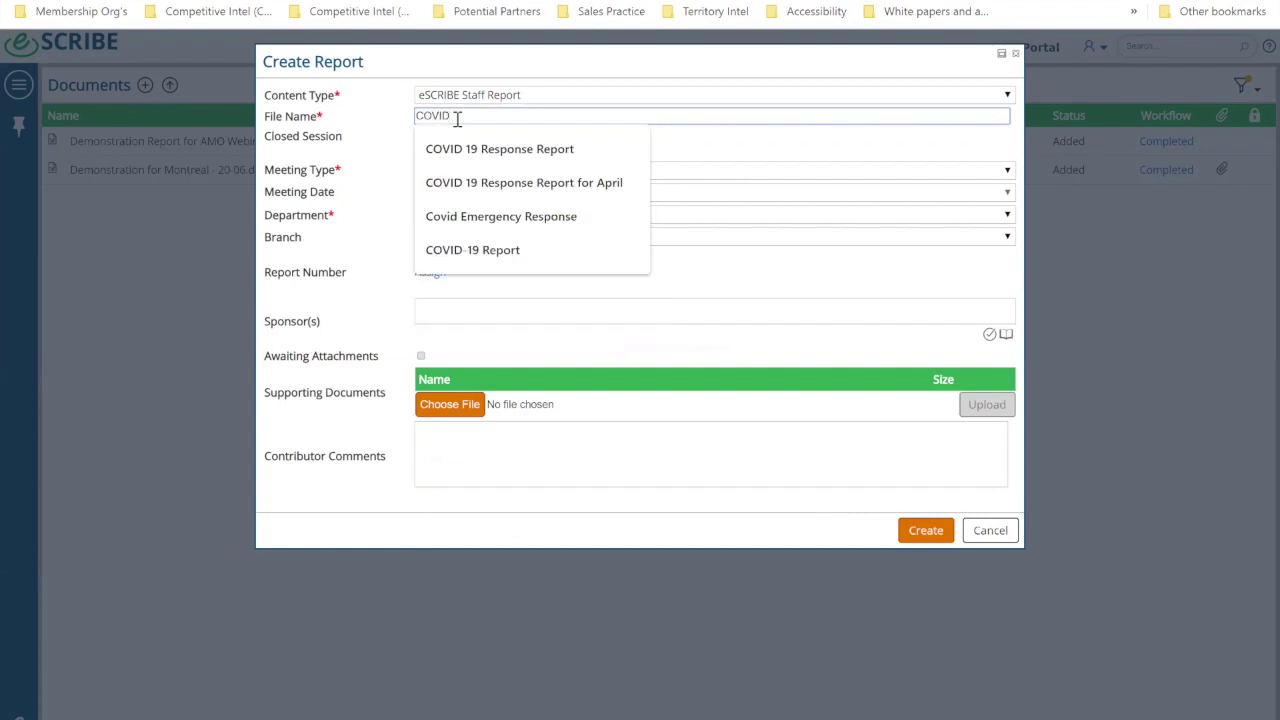
pyautogui.write('-19 Response ')
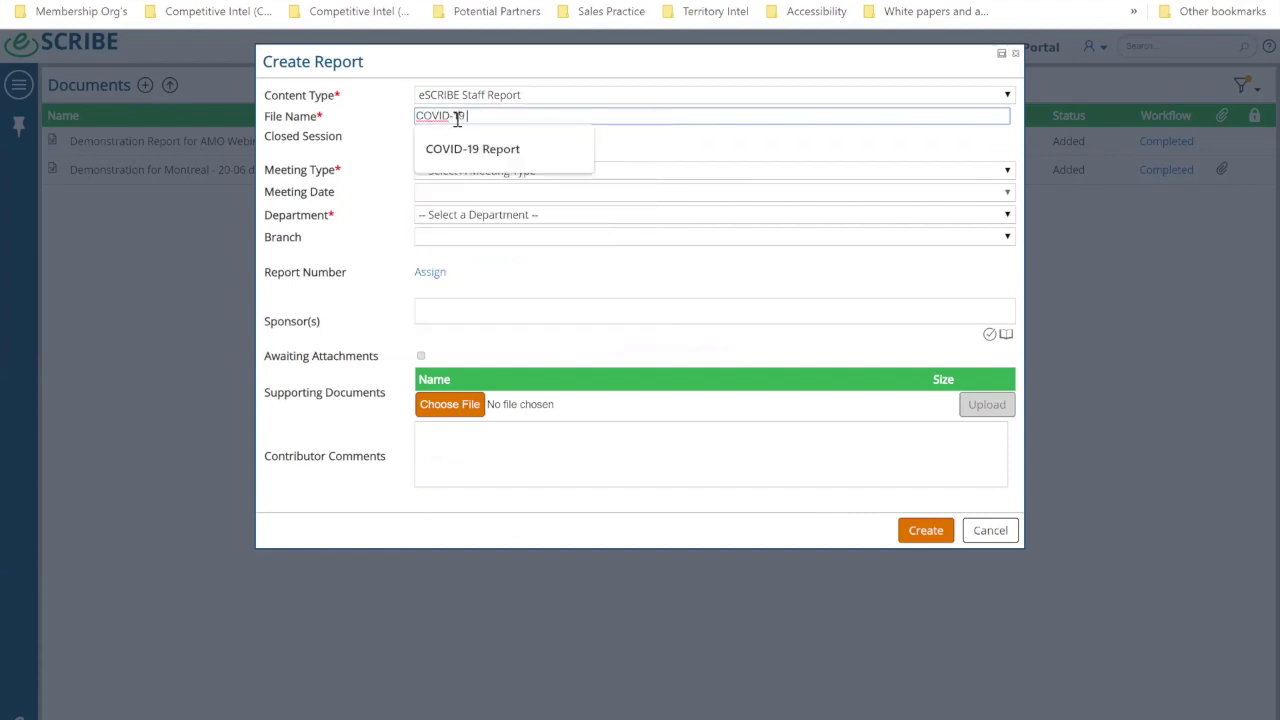
pyautogui.write('wi')
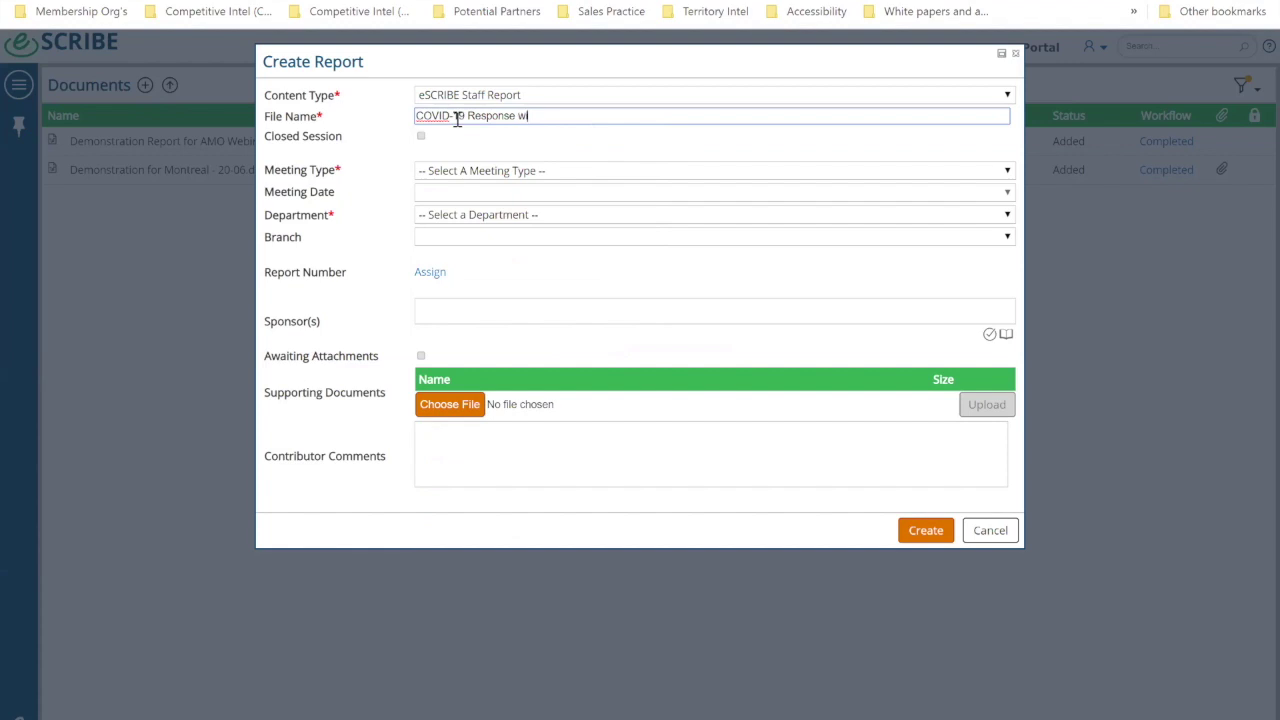
pyautogui.write('th MNI.')
pyautogui.click(421, 136)
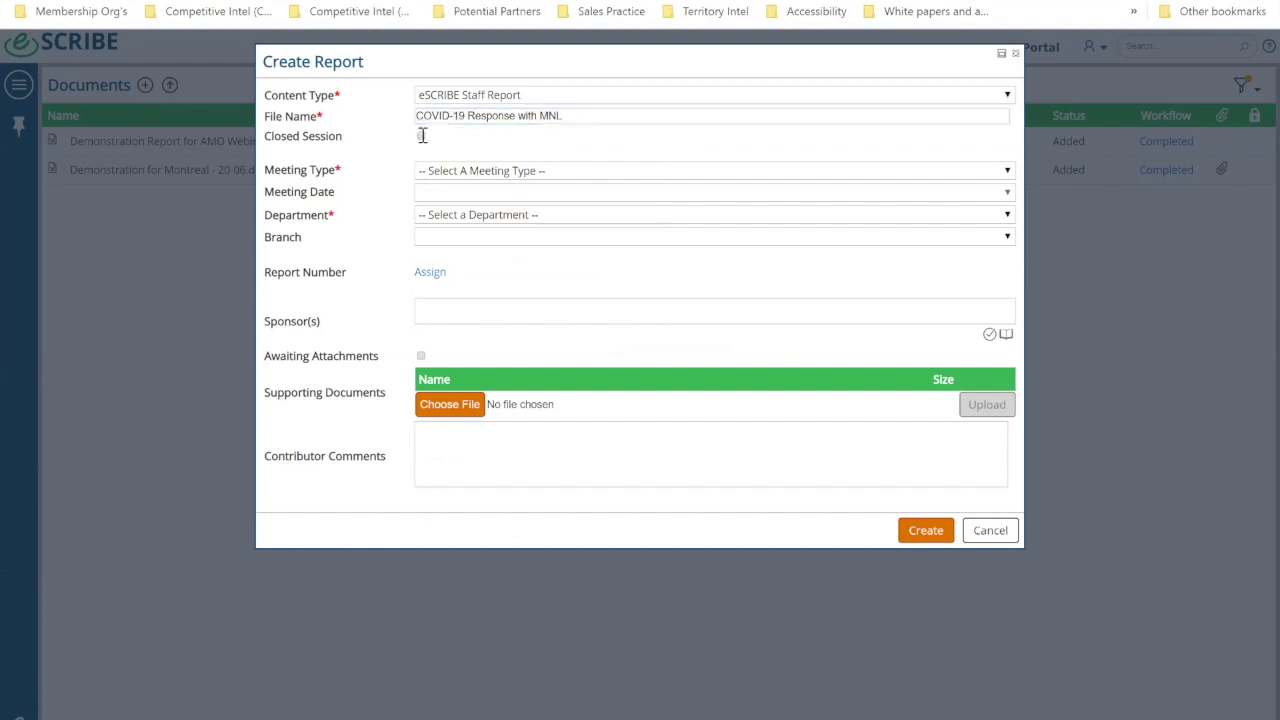
pyautogui.click(421, 137)
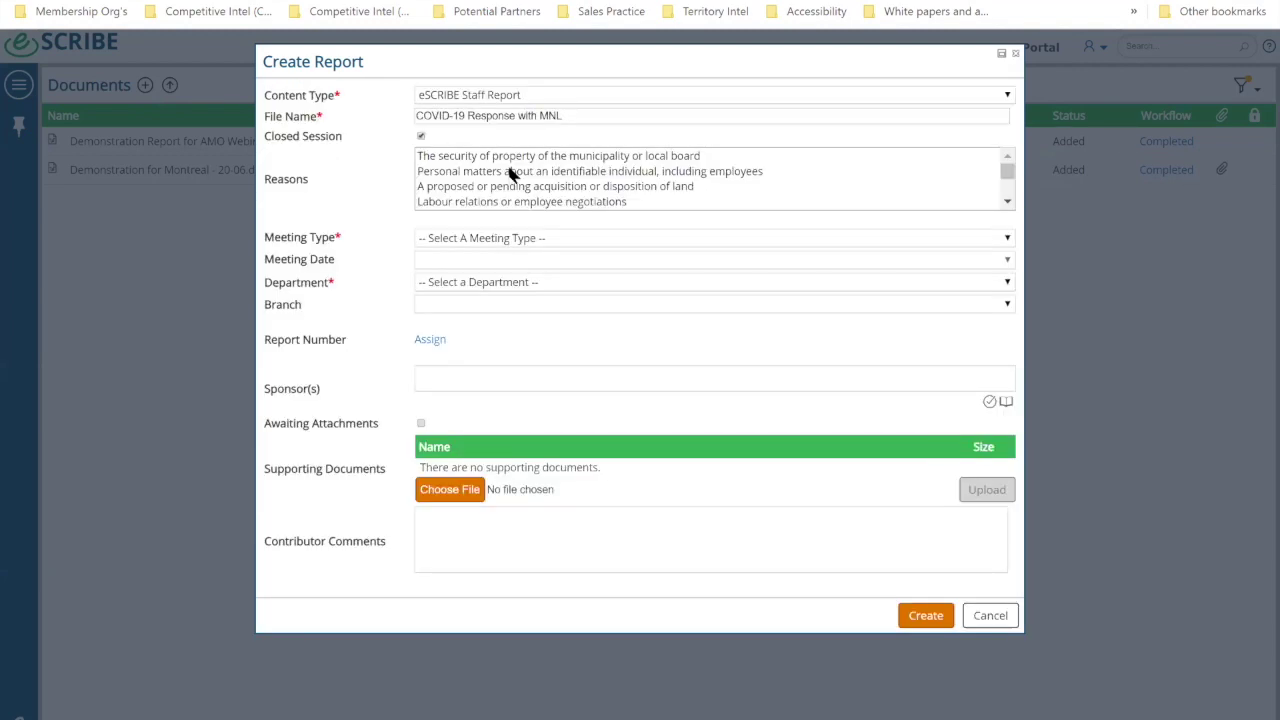
pyautogui.click(512, 158)
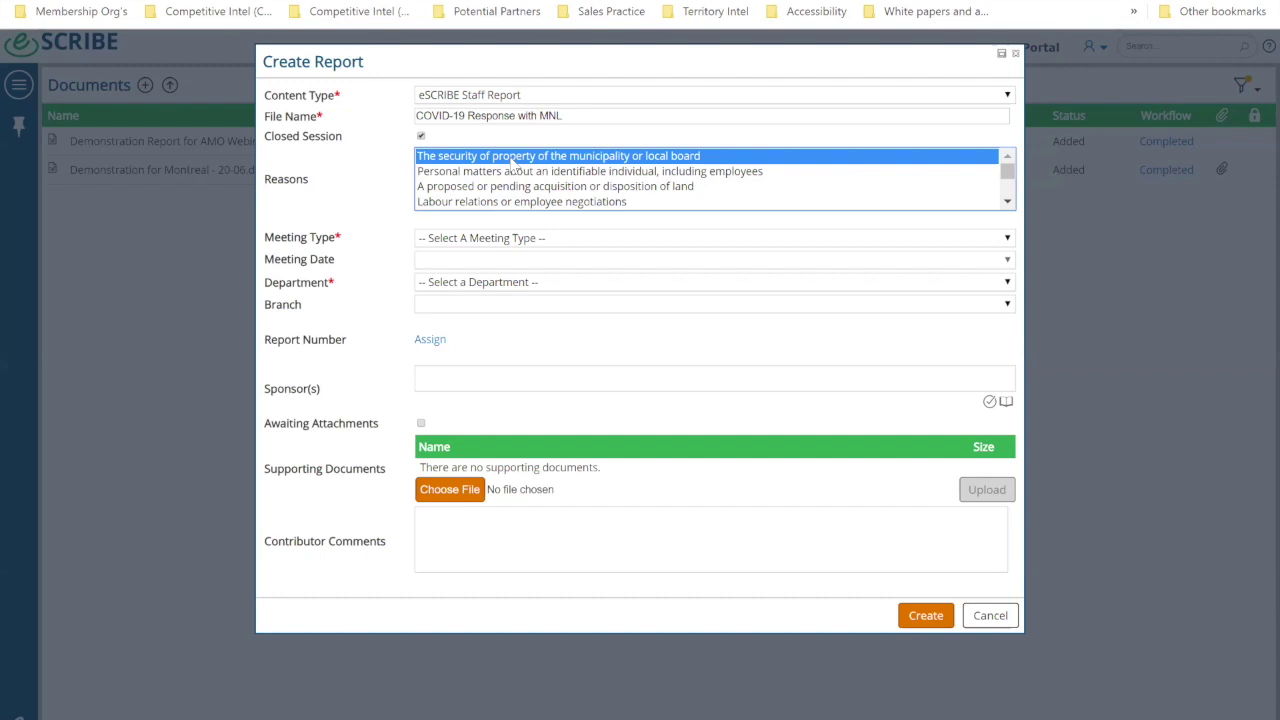
pyautogui.keyDown('ctrl'); pyautogui.click(512, 171); pyautogui.keyUp('ctrl')
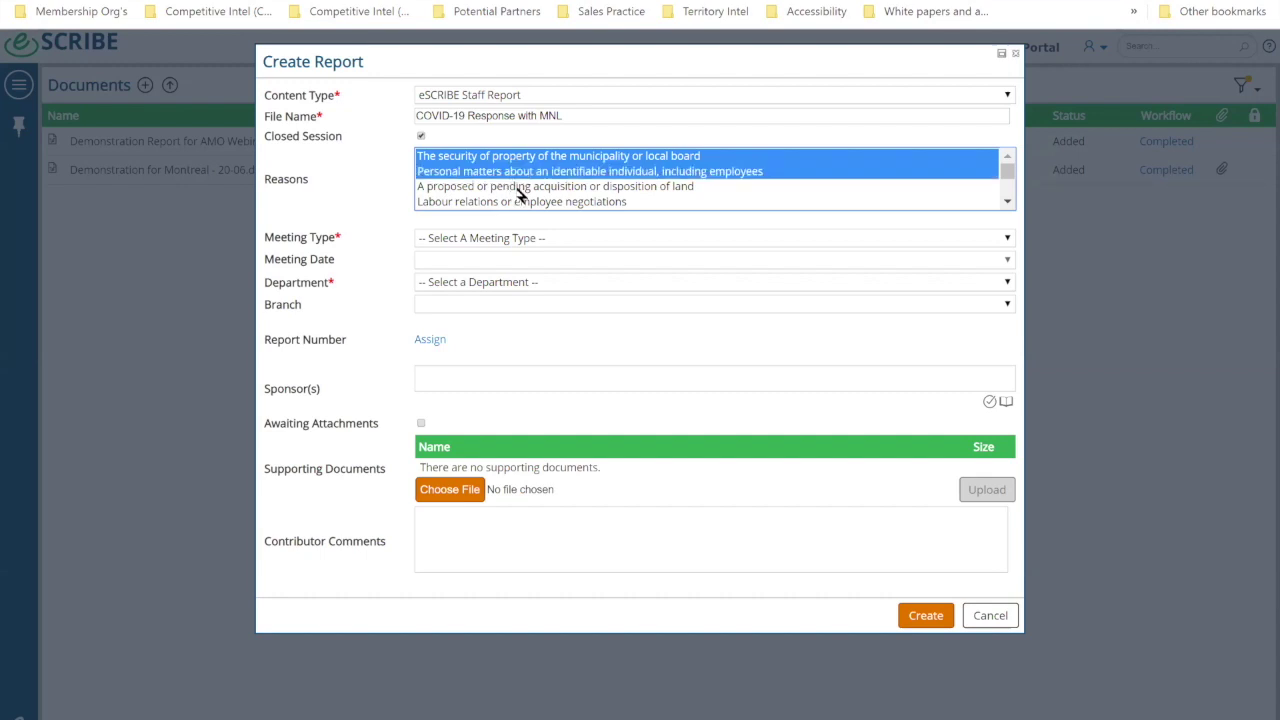
pyautogui.click(518, 172)
pyautogui.keyDown('ctrl'); pyautogui.click(514, 203); pyautogui.keyUp('ctrl')
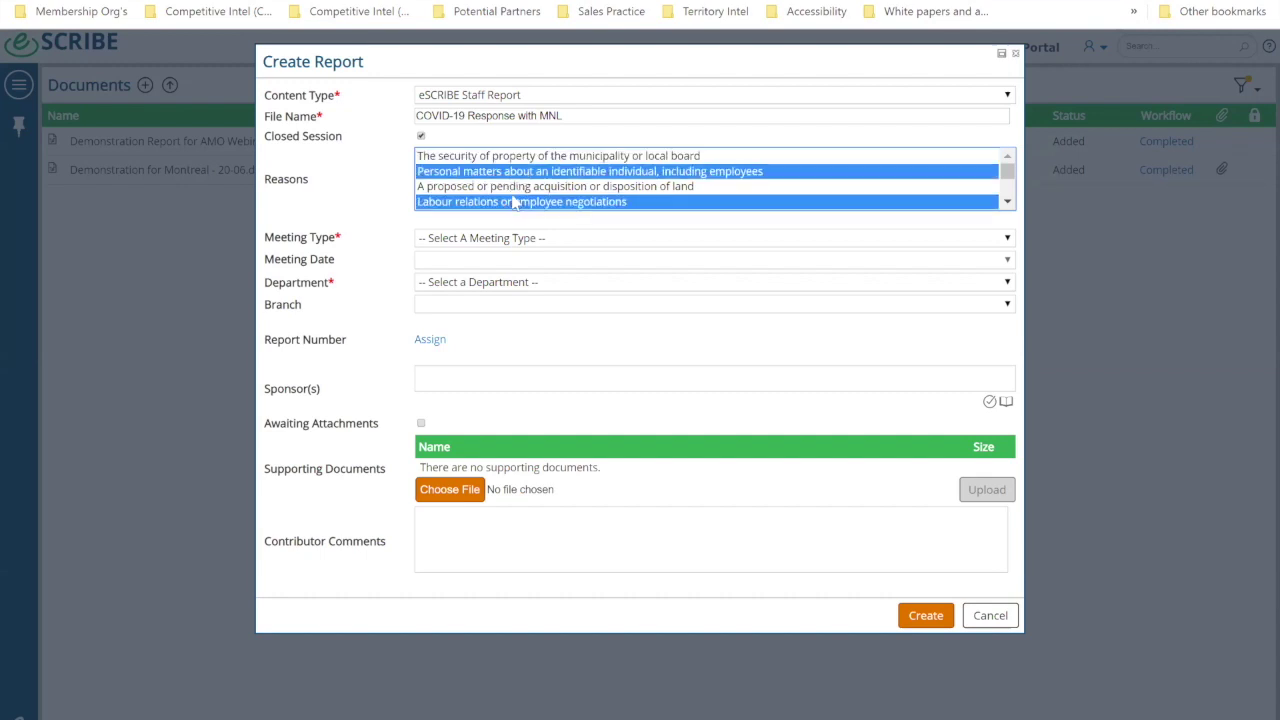
pyautogui.scroll(-3, 527, 187)
pyautogui.scroll(3, 527, 187)
pyautogui.click(423, 140)
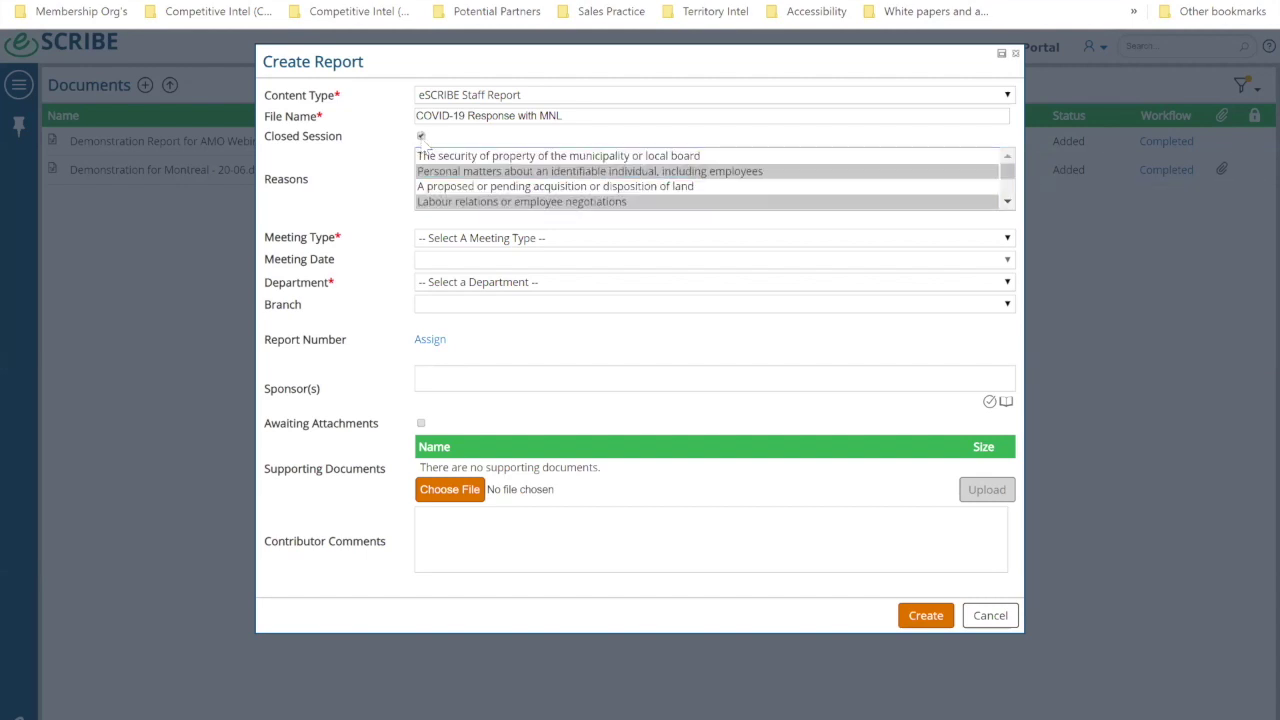
pyautogui.click(421, 137)
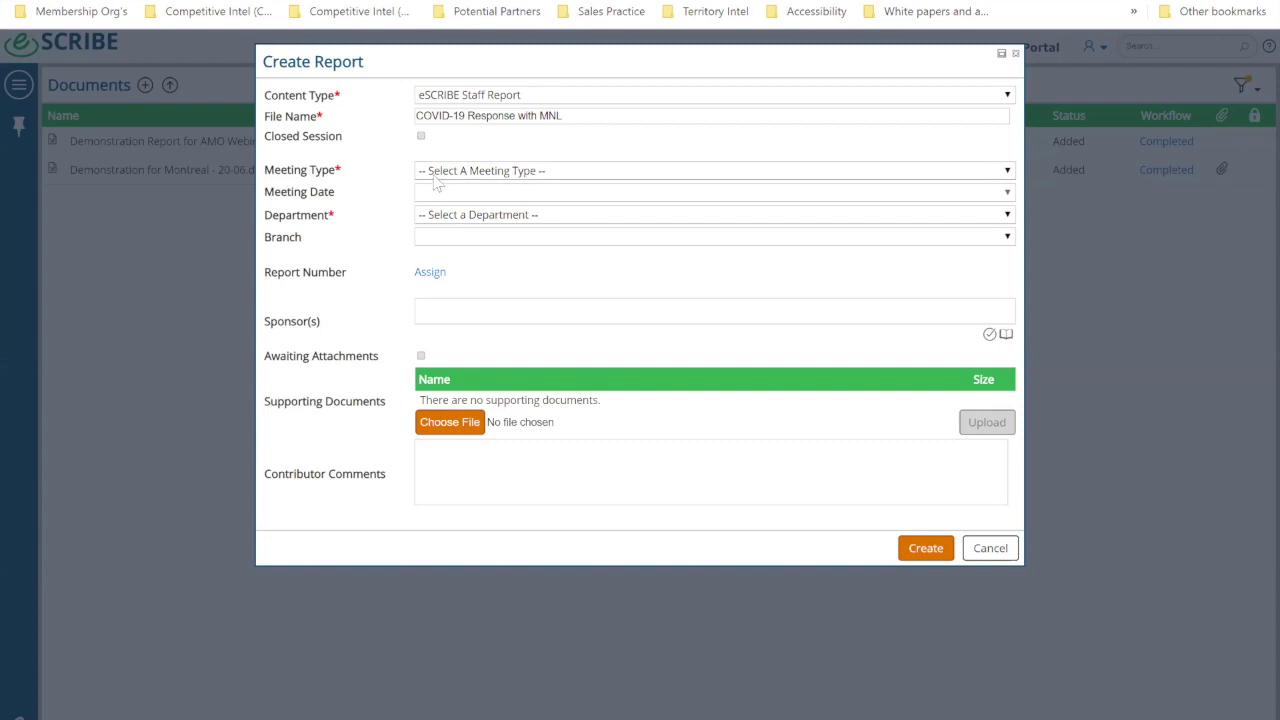
# Step: Set Meeting Type to City Council and Meeting Date to CC_Apr16_2020
pyautogui.click(435, 175)
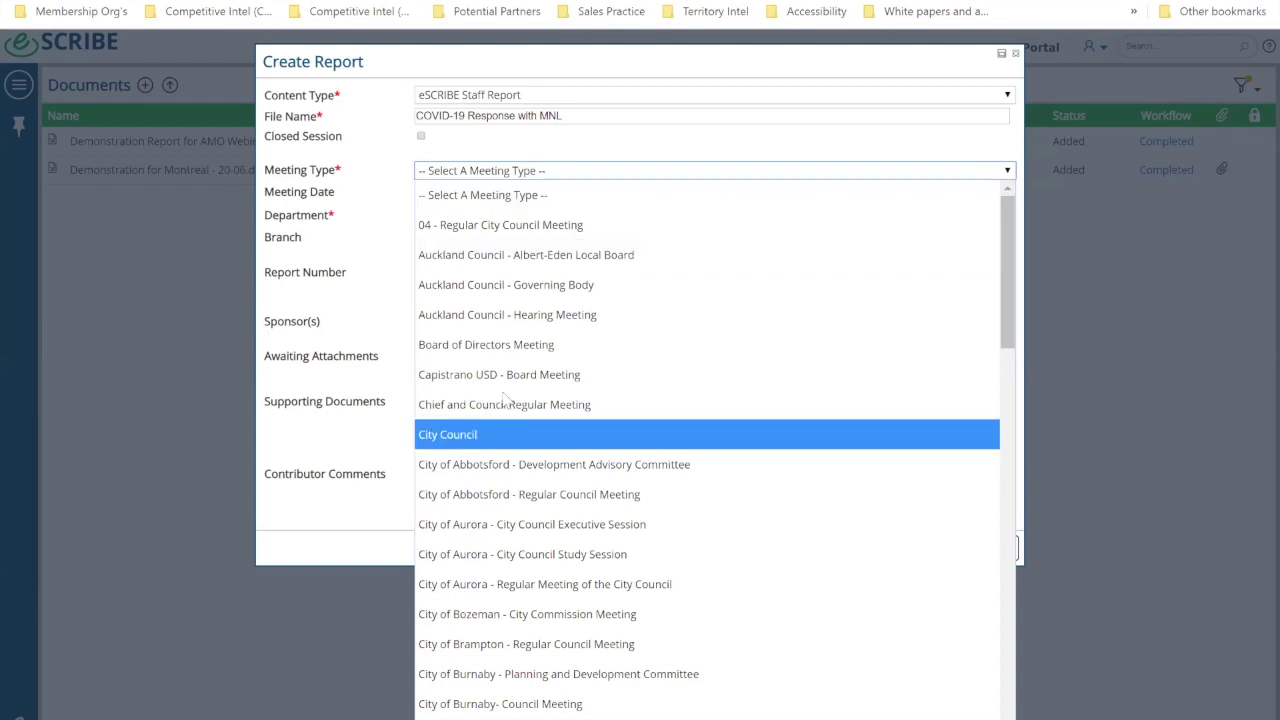
pyautogui.click(483, 438)
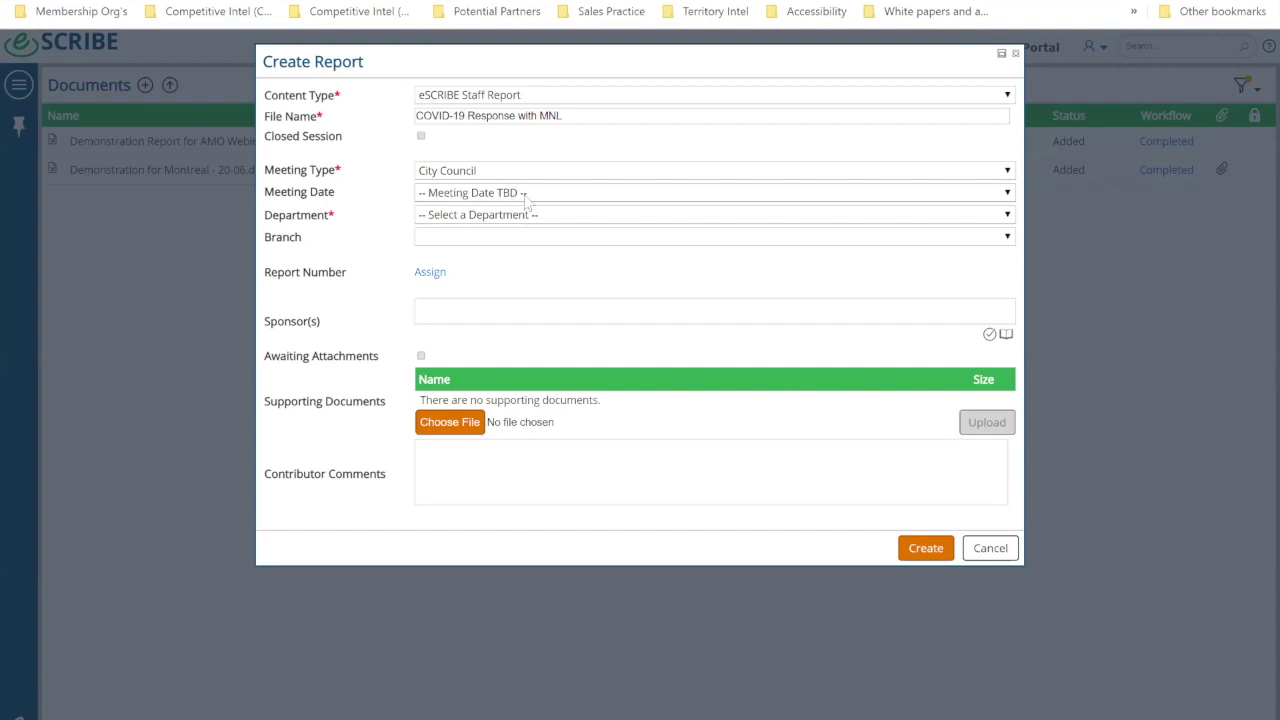
pyautogui.click(524, 195)
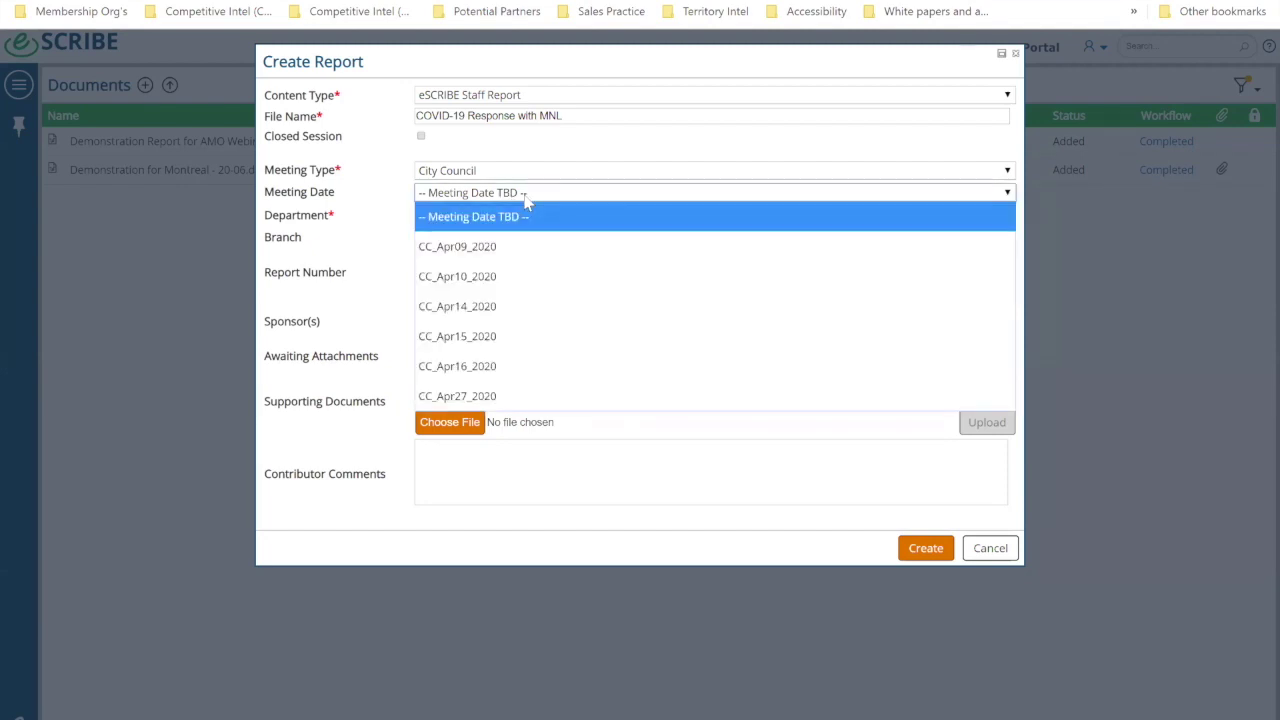
pyautogui.click(485, 367)
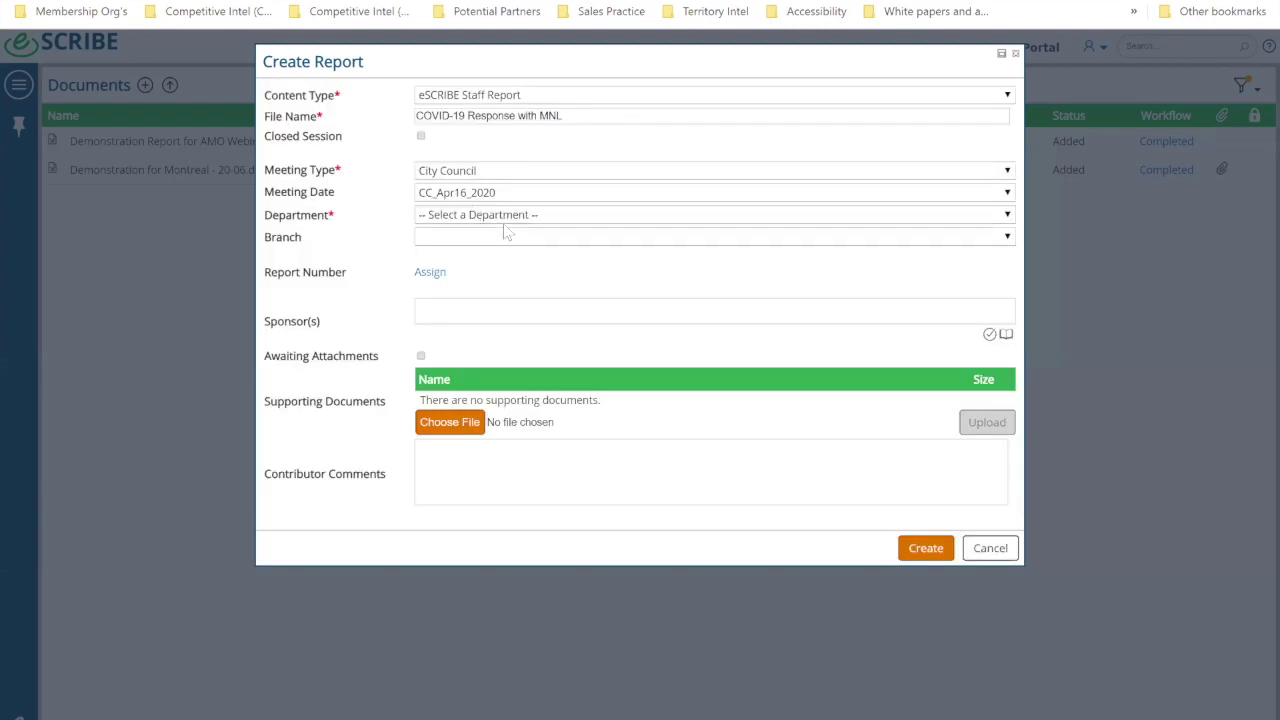
pyautogui.click(488, 174)
pyautogui.click(383, 203)
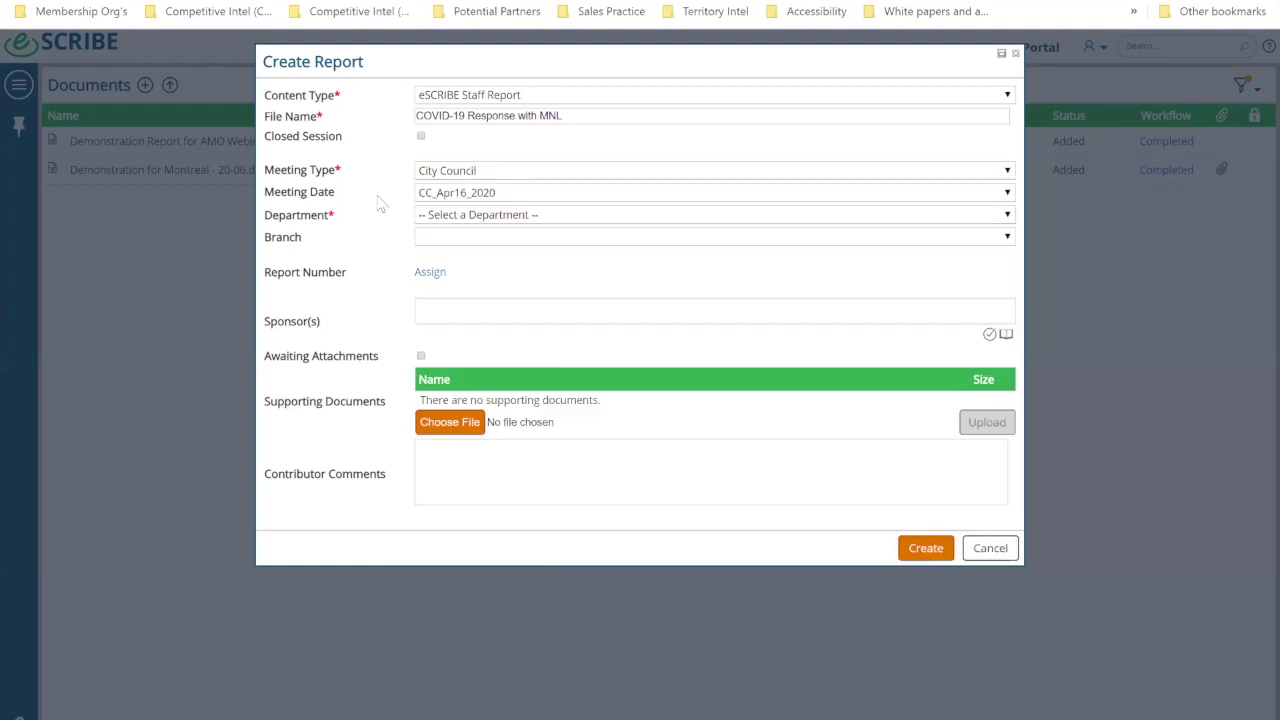
pyautogui.click(445, 195)
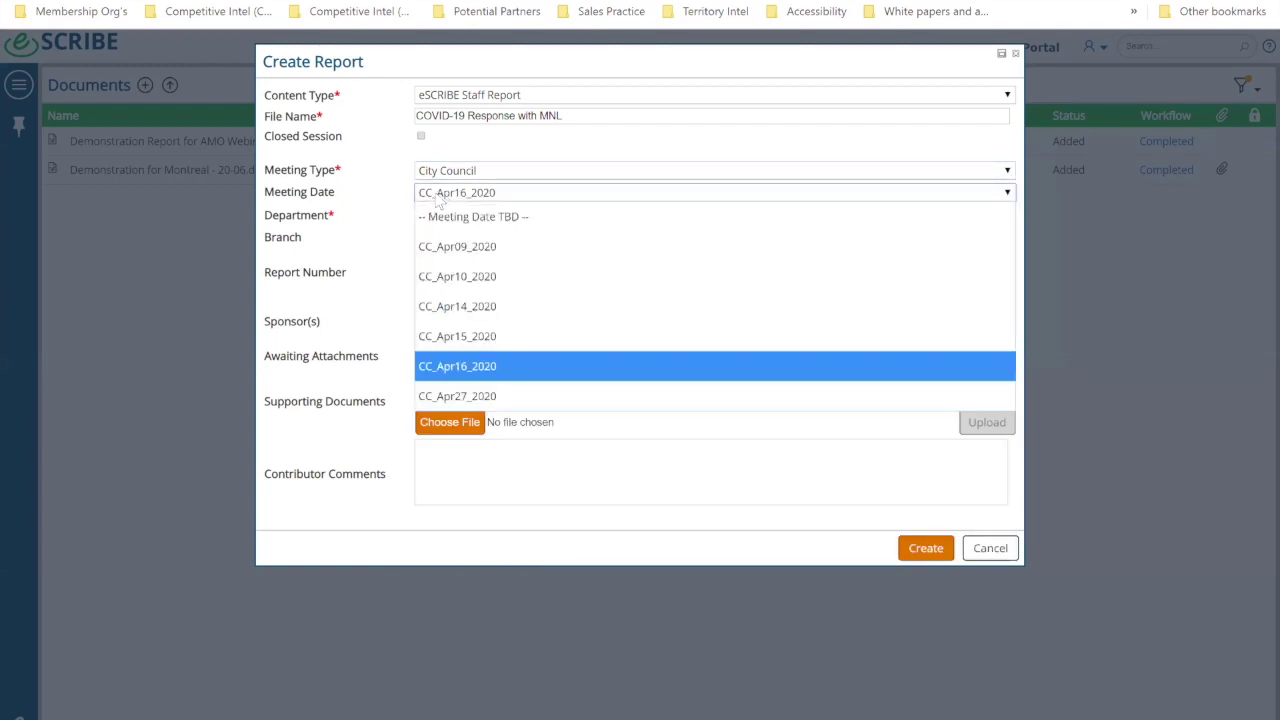
pyautogui.click(387, 219)
# Step: Choose Executive as the department and assign report number 20-07
pyautogui.click(454, 215)
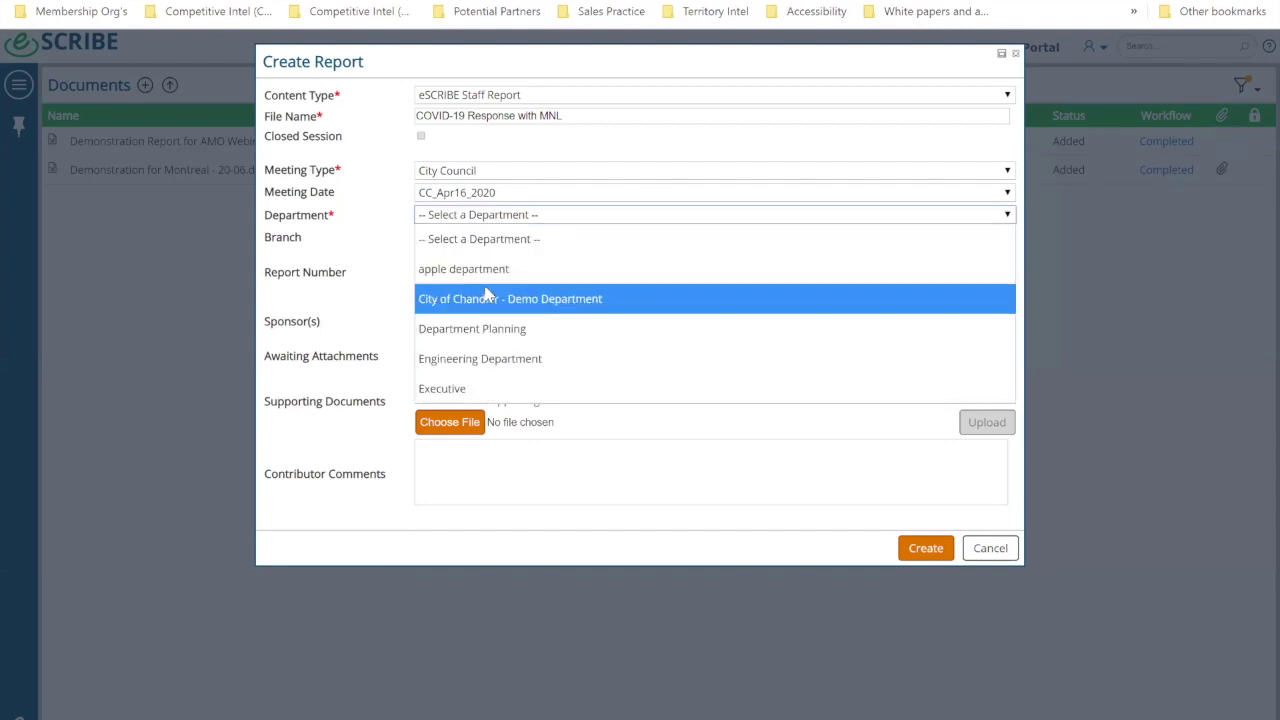
pyautogui.click(484, 389)
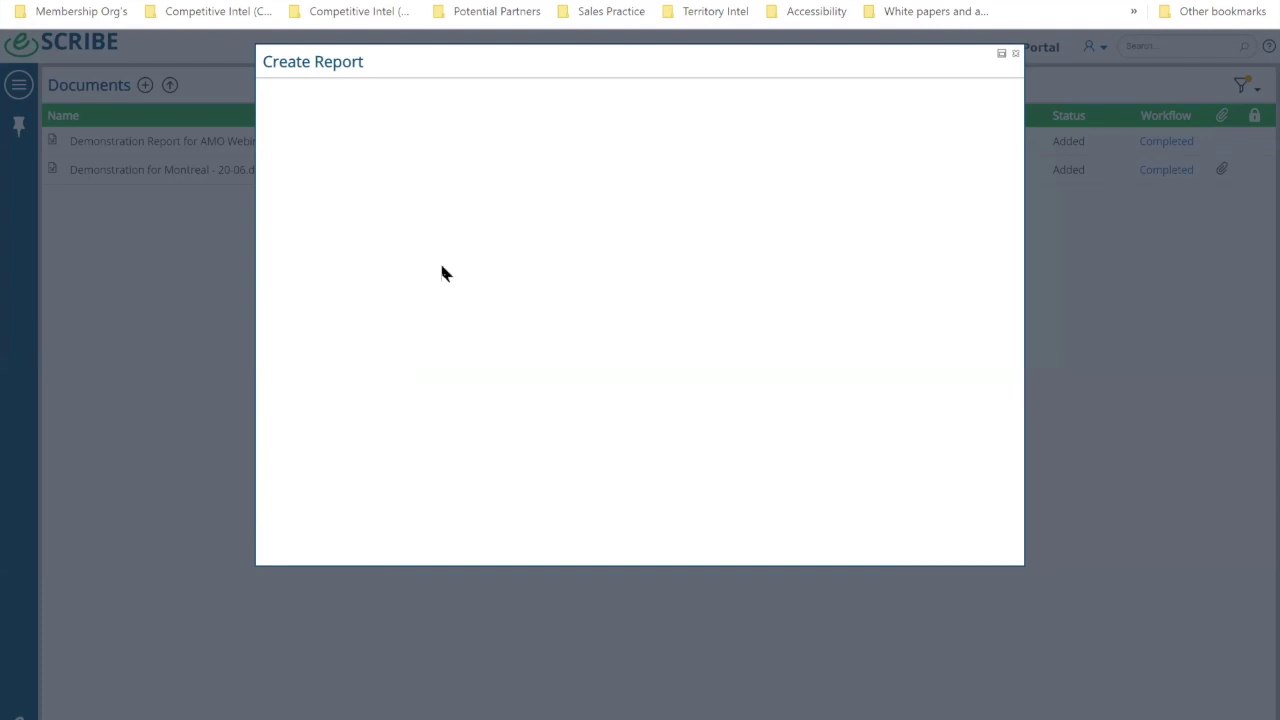
pyautogui.click(430, 278)
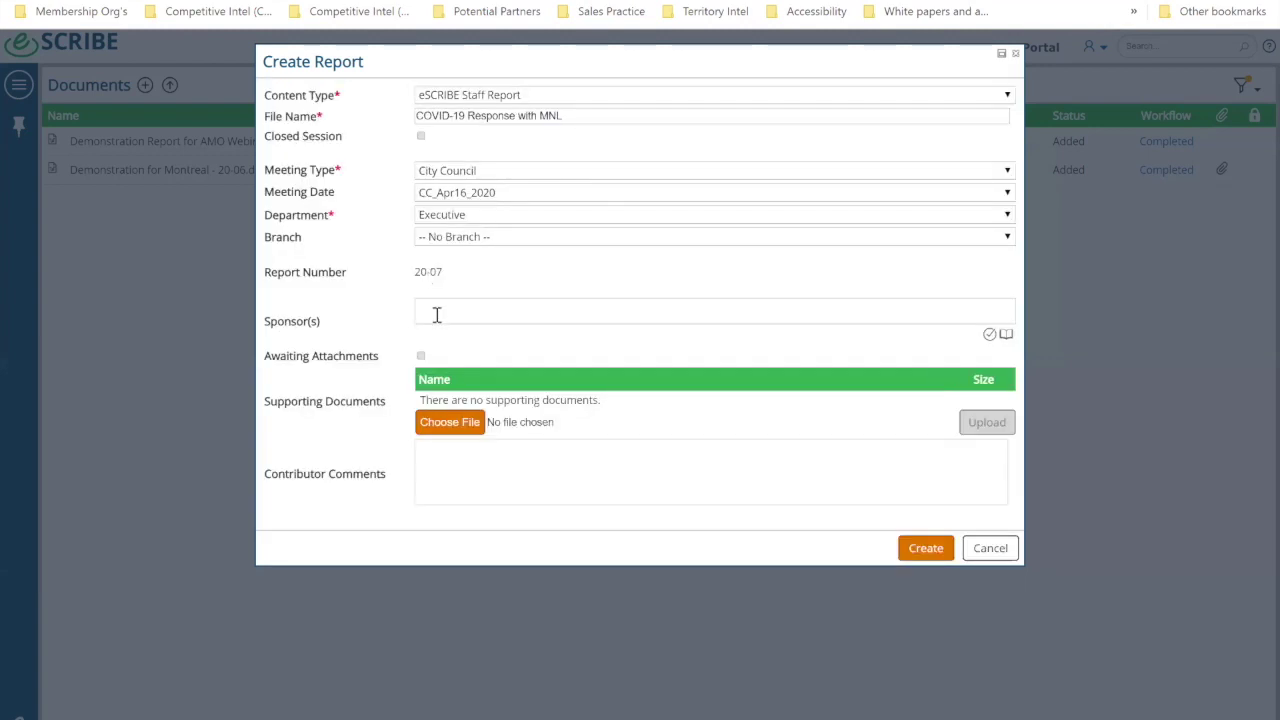
pyautogui.click(436, 315)
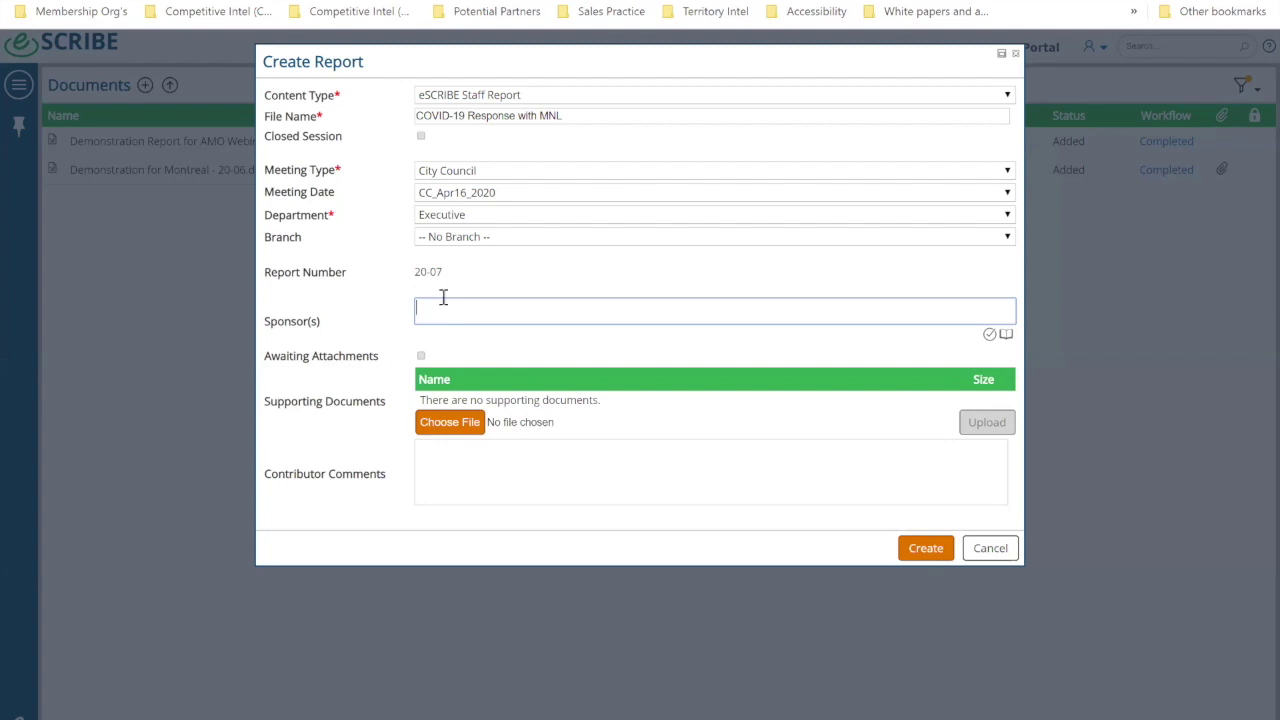
# Step: Enter the sponsor's name and upload fictitious financial stmts as the supporting document
pyautogui.click(989, 334)
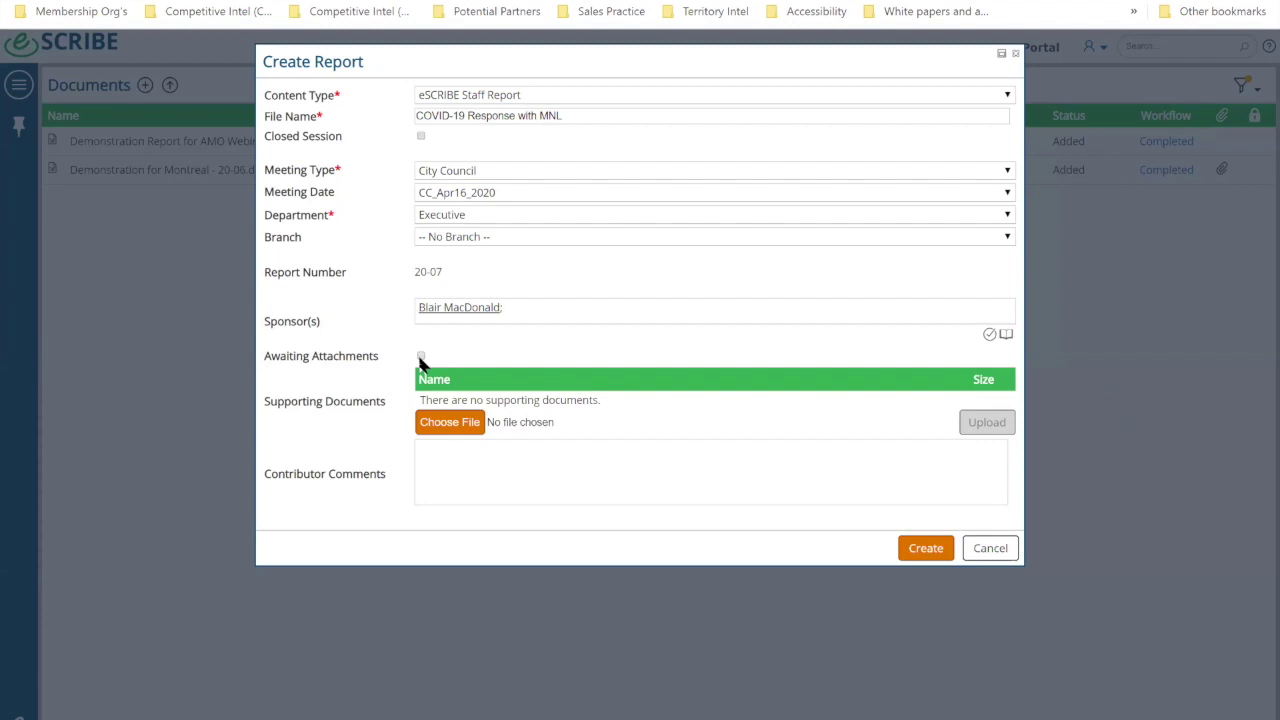
pyautogui.click(448, 424)
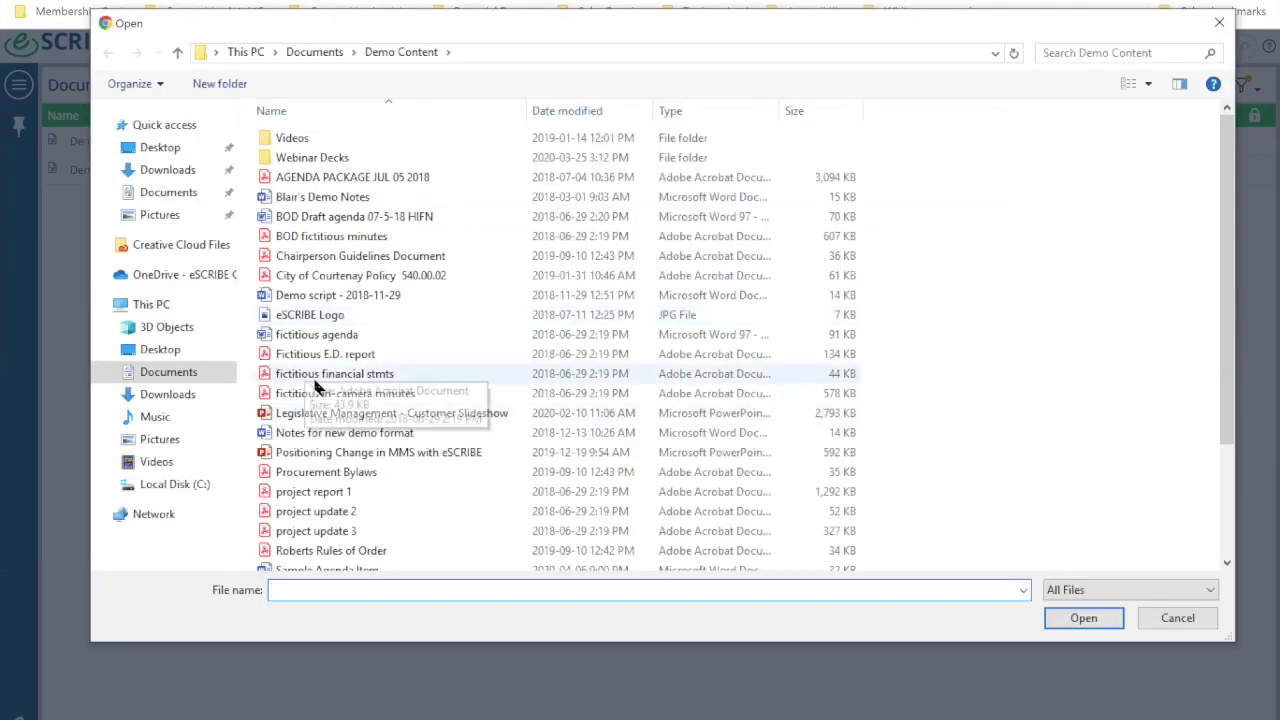
pyautogui.scroll(-2, 315, 385)
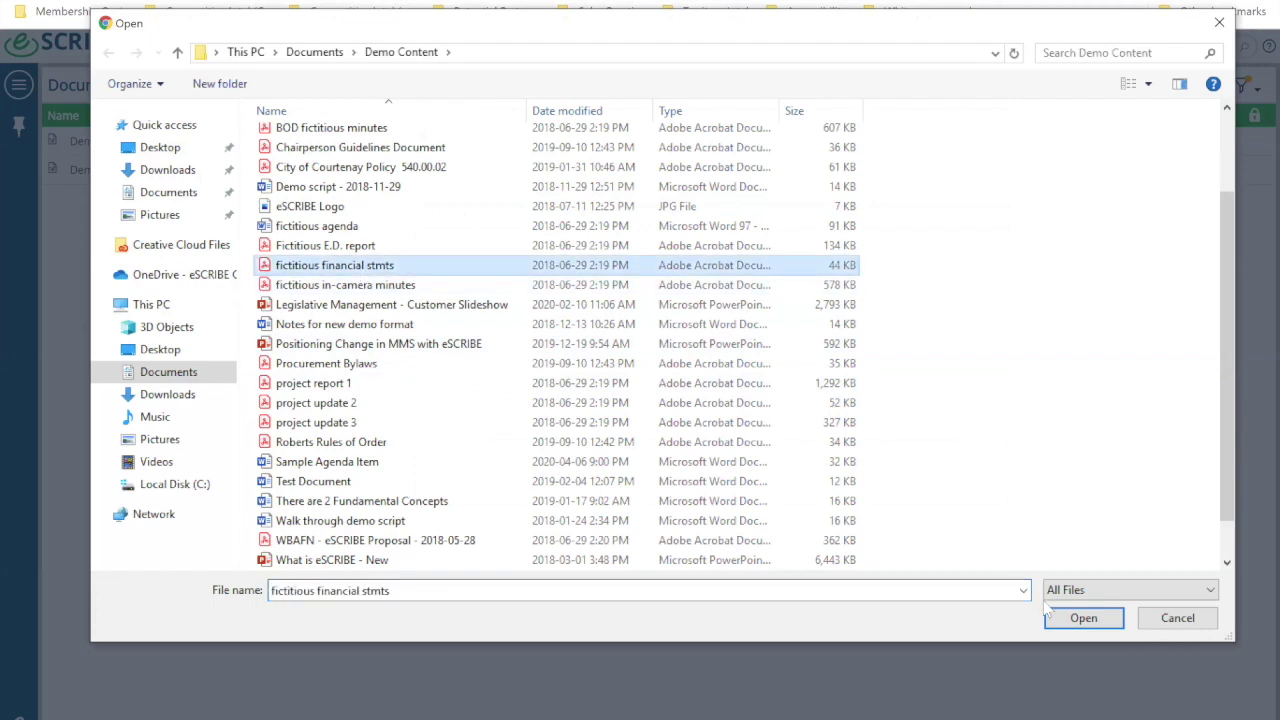
pyautogui.click(1085, 618)
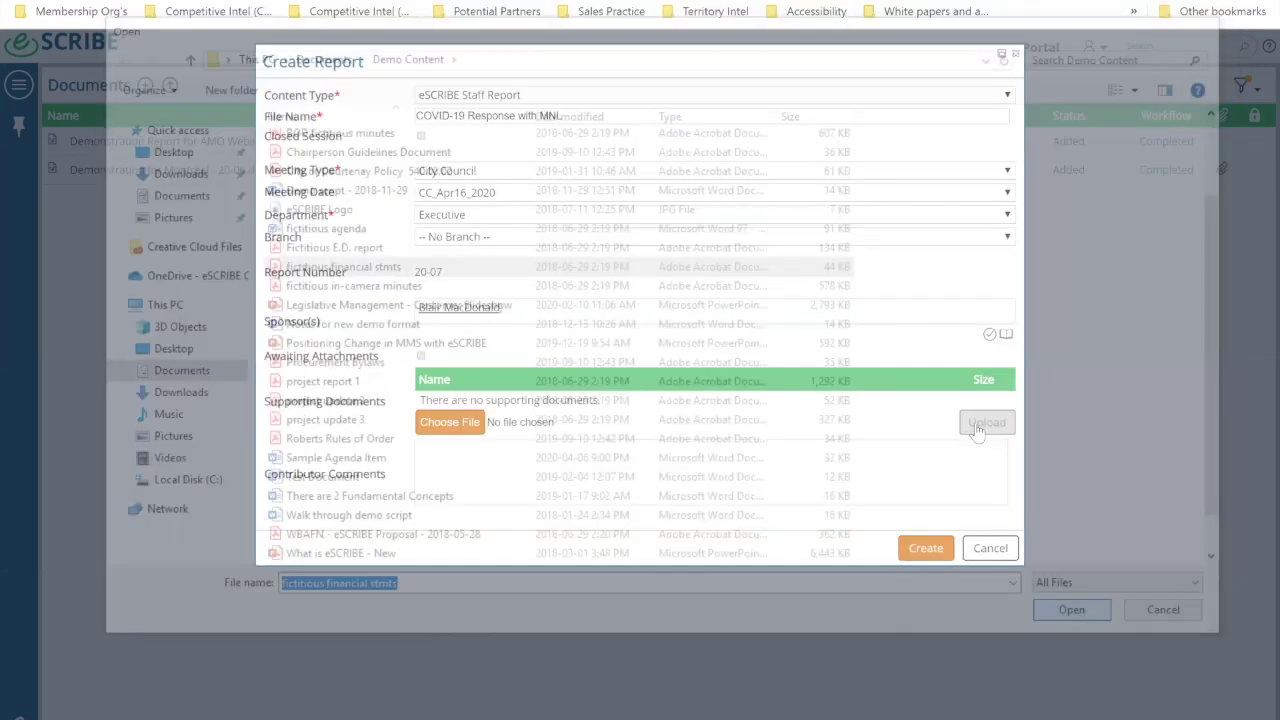
pyautogui.click(926, 548)
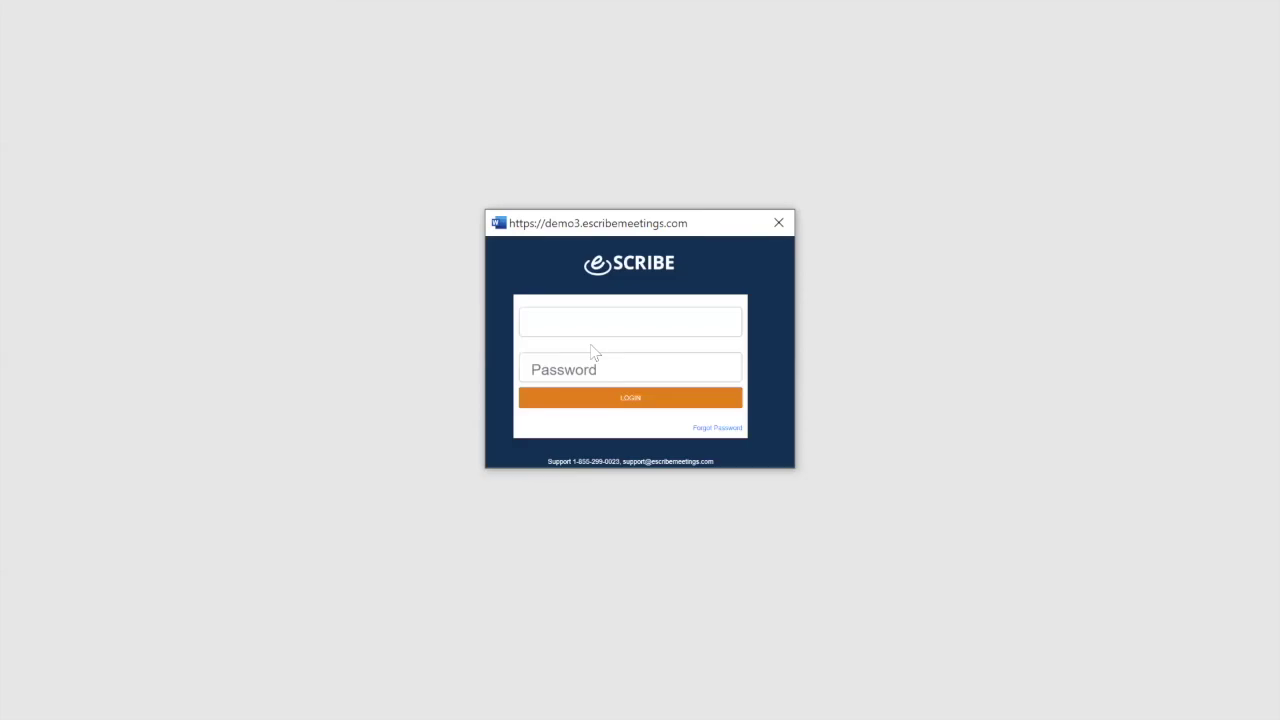
# Step: Log in to eSCRIBE from Word with the admin username and password
pyautogui.write('esc')
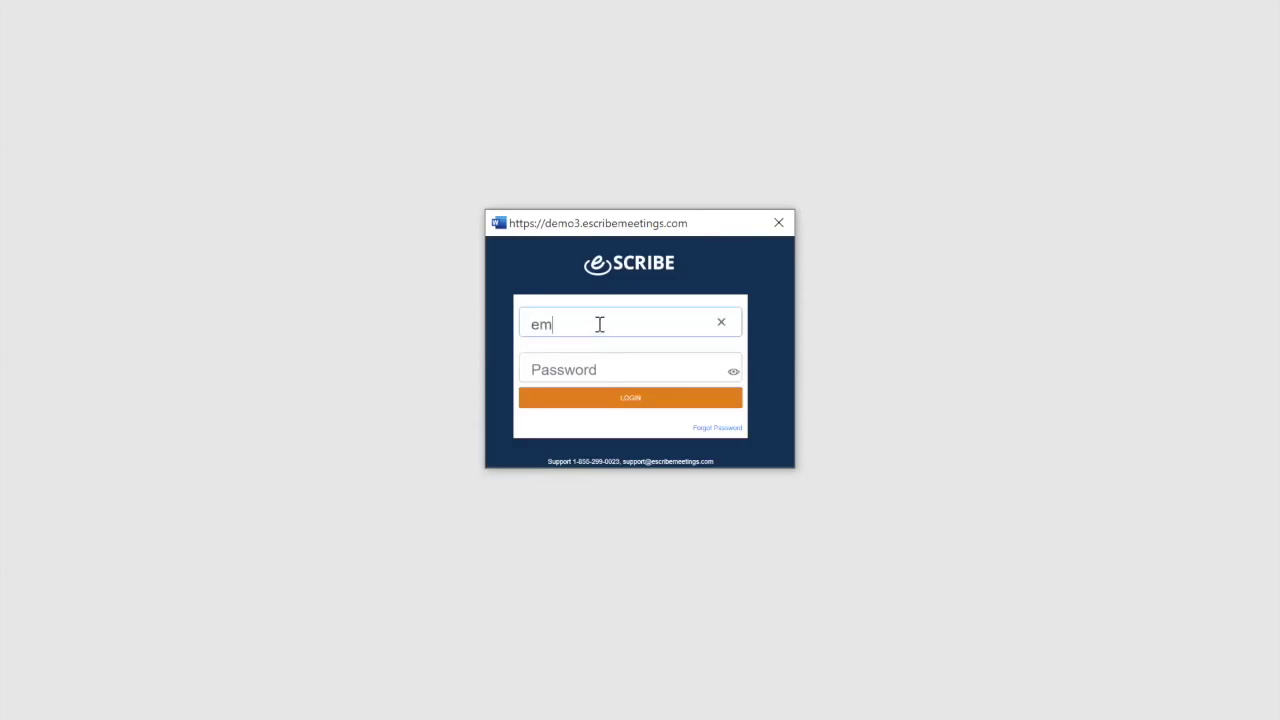
pyautogui.press('BackSpace')
pyautogui.press('BackSpace')
pyautogui.write('scribe.admin')
pyautogui.press('Tab')
pyautogui.write('••••••••')
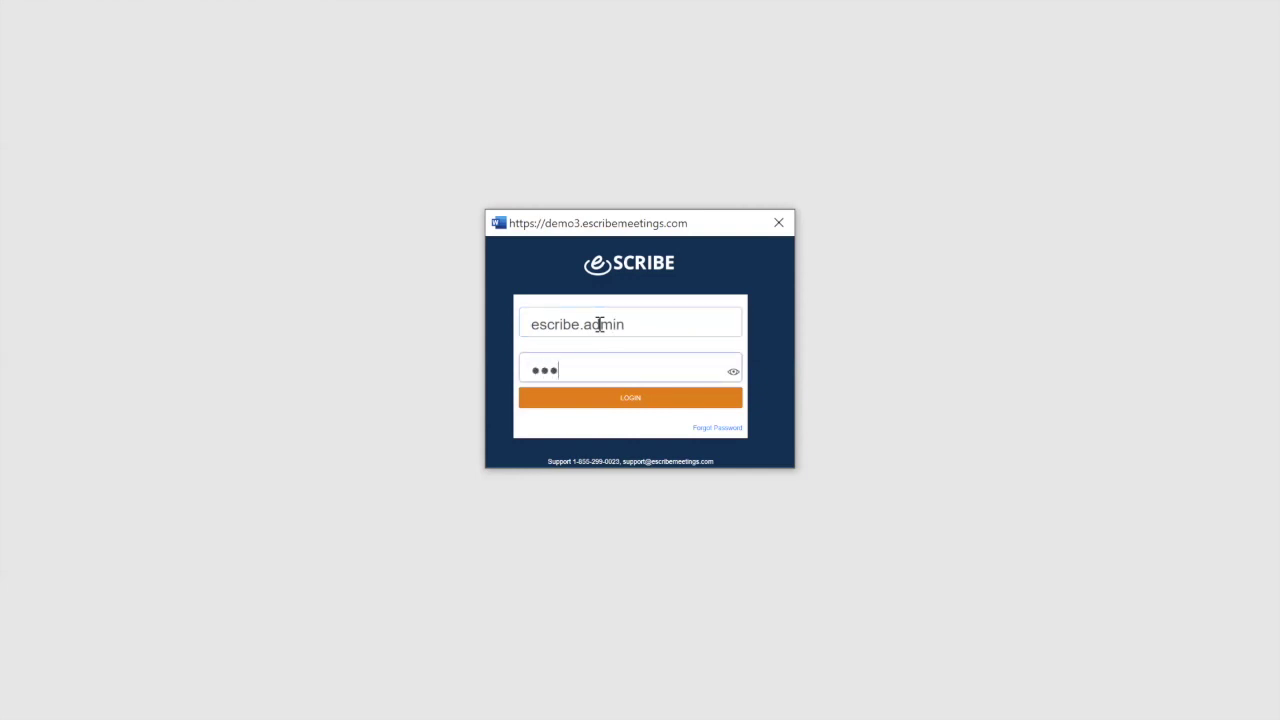
pyautogui.write('•')
pyautogui.click(634, 400)
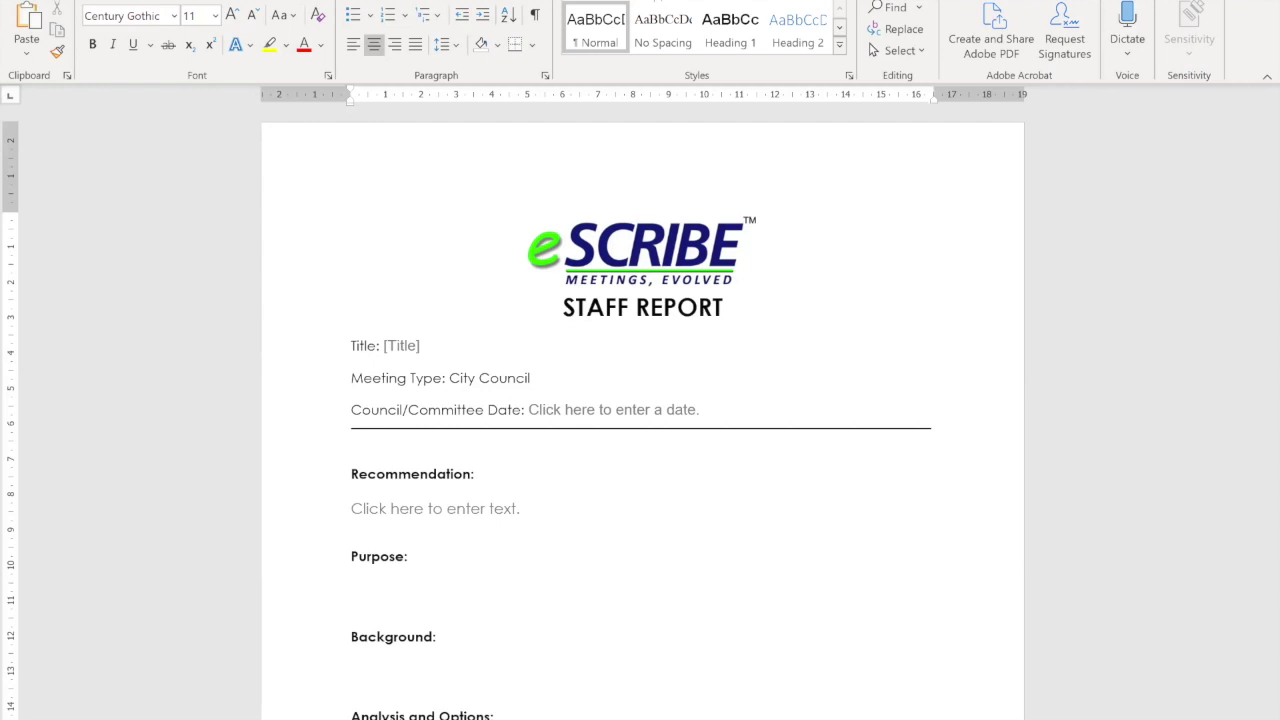
# Step: Open Restrict Editing and toggle Design Mode on and off to review the template's content controls
pyautogui.click(545, 2)
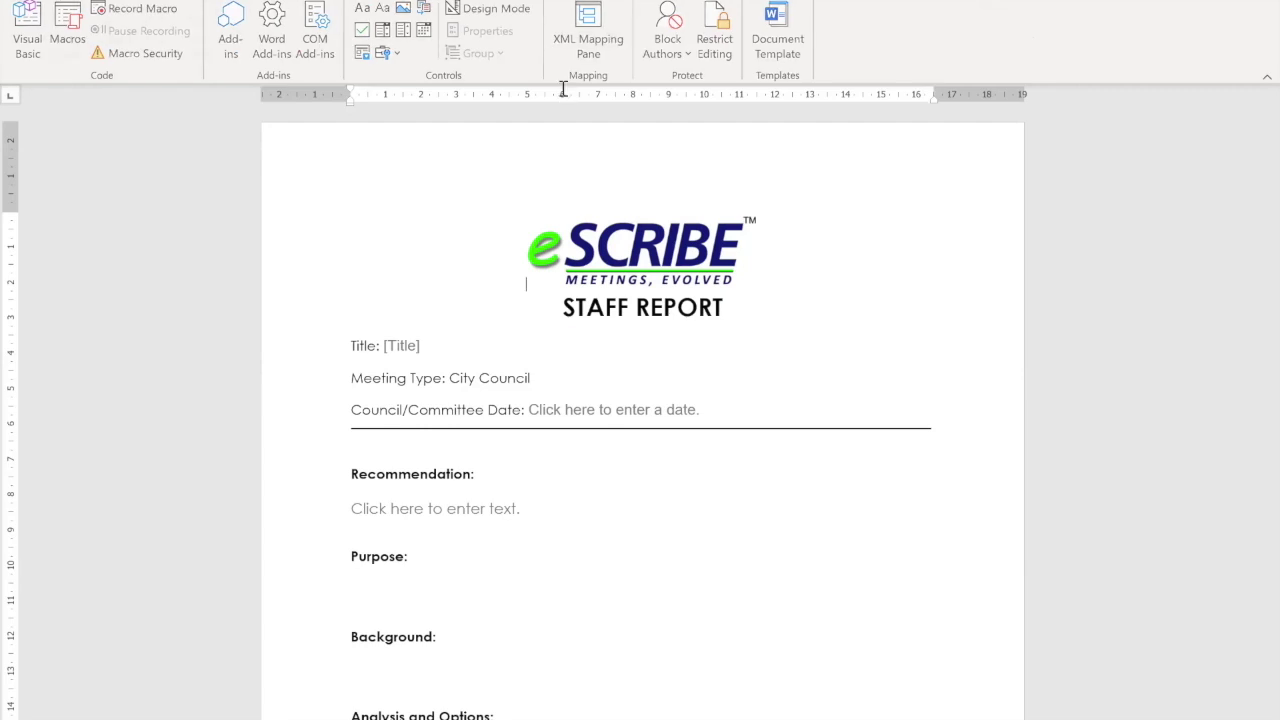
pyautogui.click(545, 1)
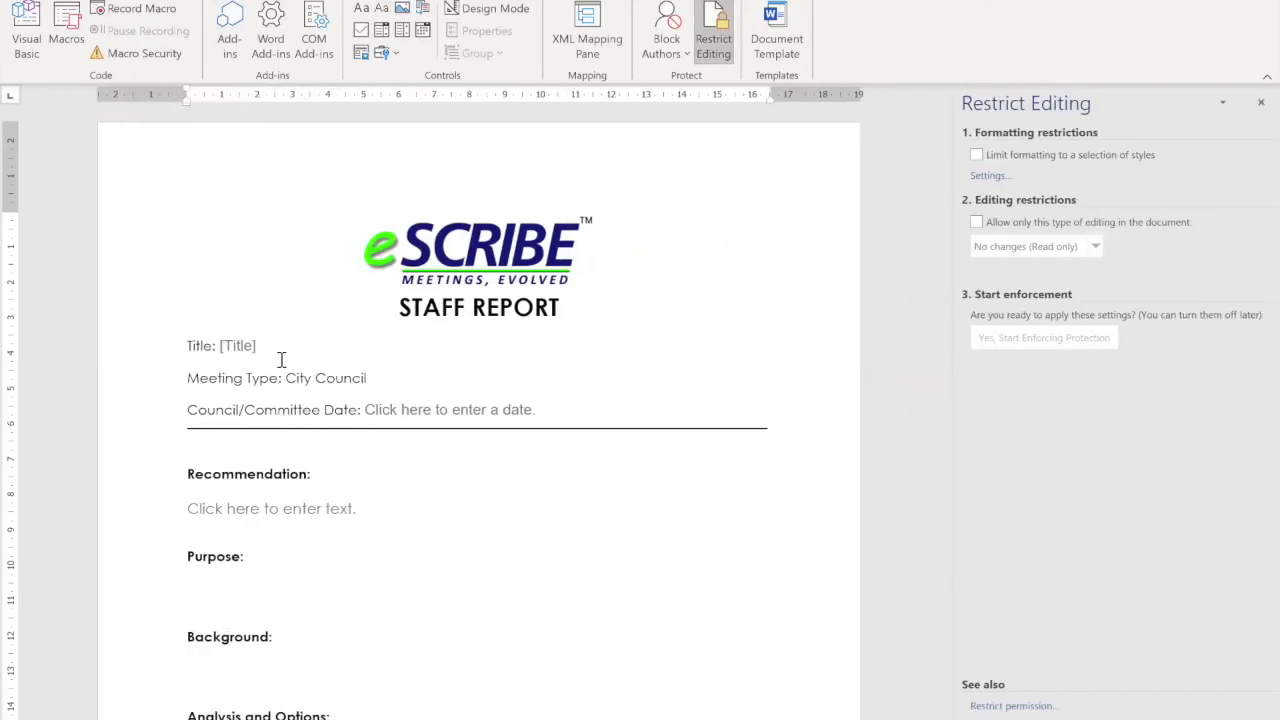
pyautogui.scroll(-2, 266, 363)
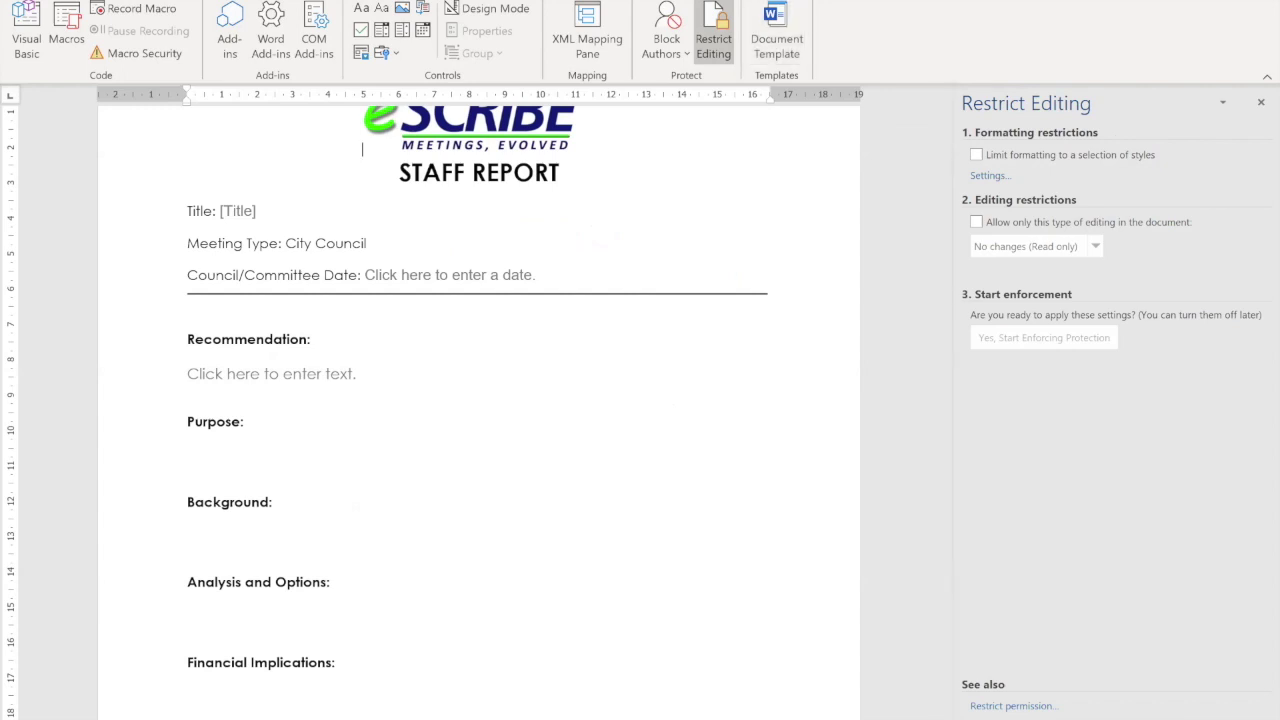
pyautogui.scroll(-3, 488, 570)
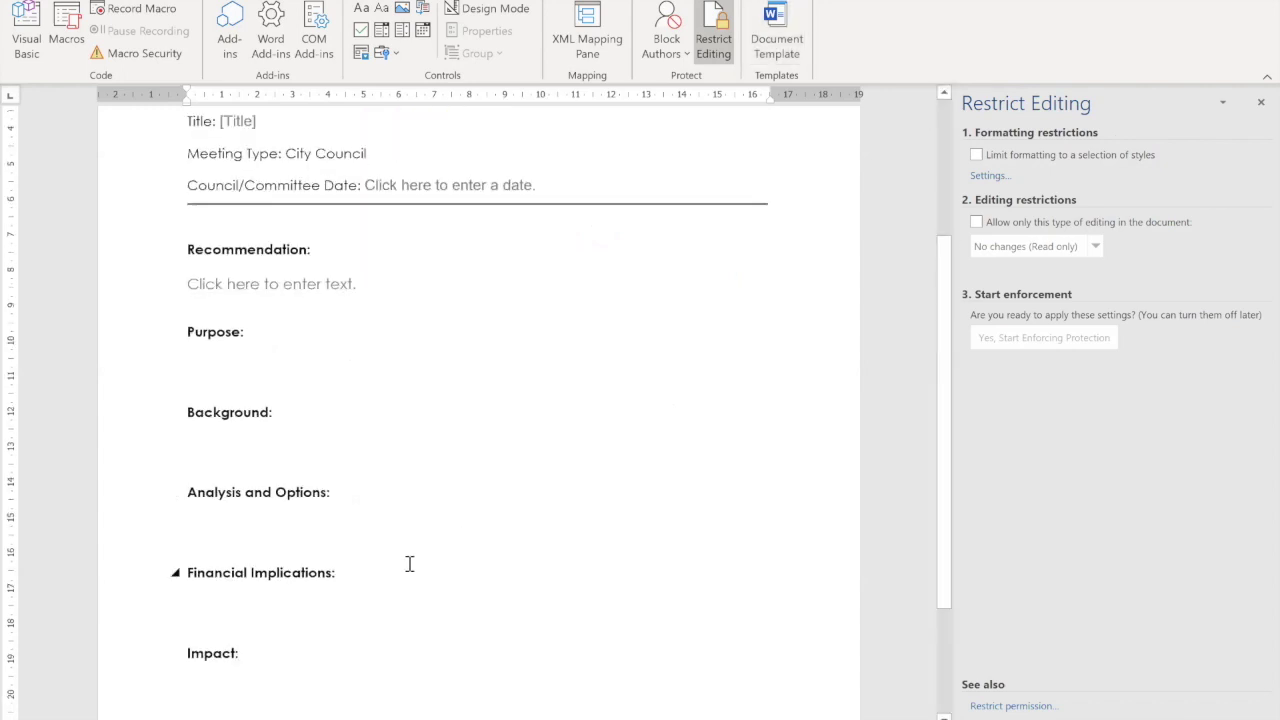
pyautogui.scroll(-1, 259, 549)
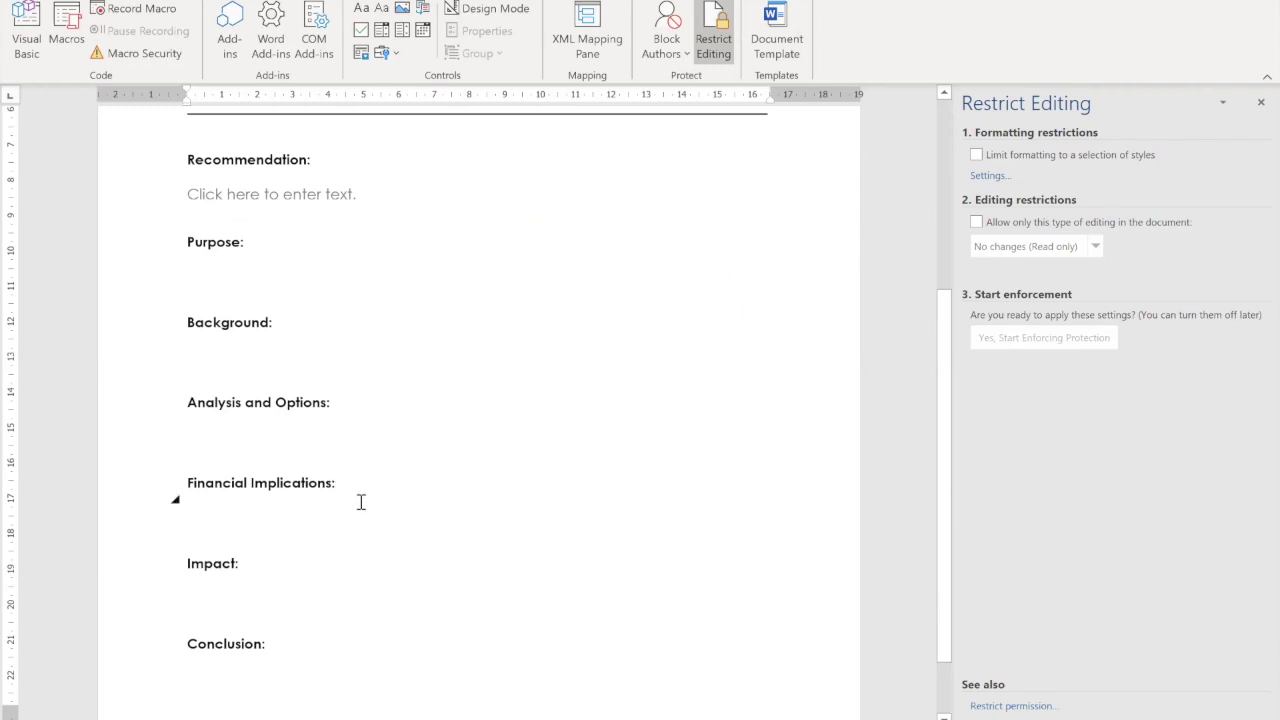
pyautogui.scroll(5, 361, 502)
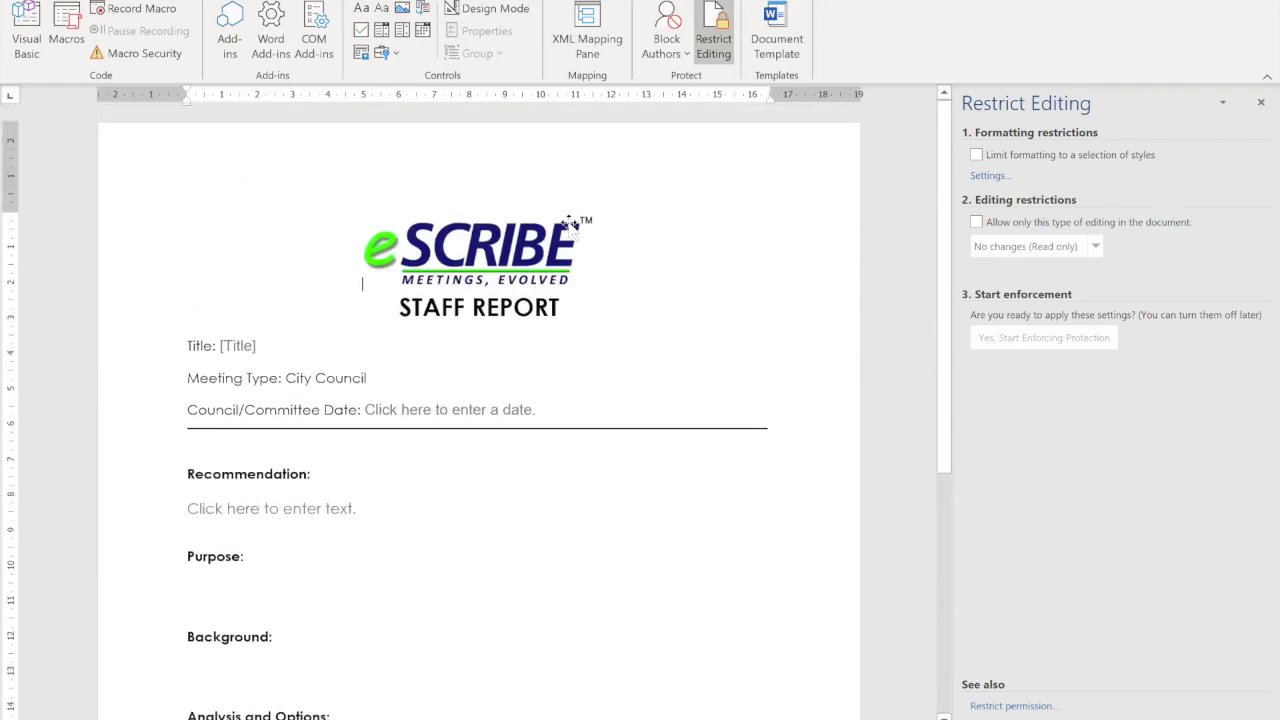
pyautogui.scroll(-1, 470, 295)
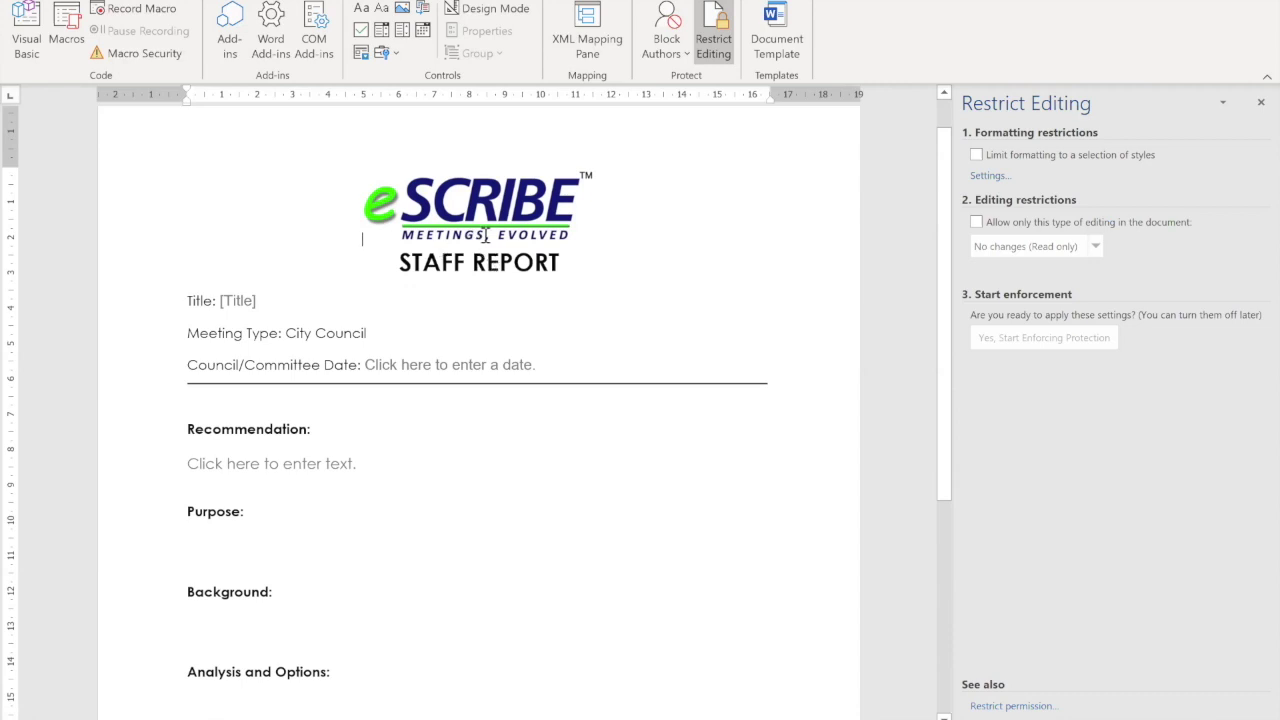
pyautogui.click(493, 12)
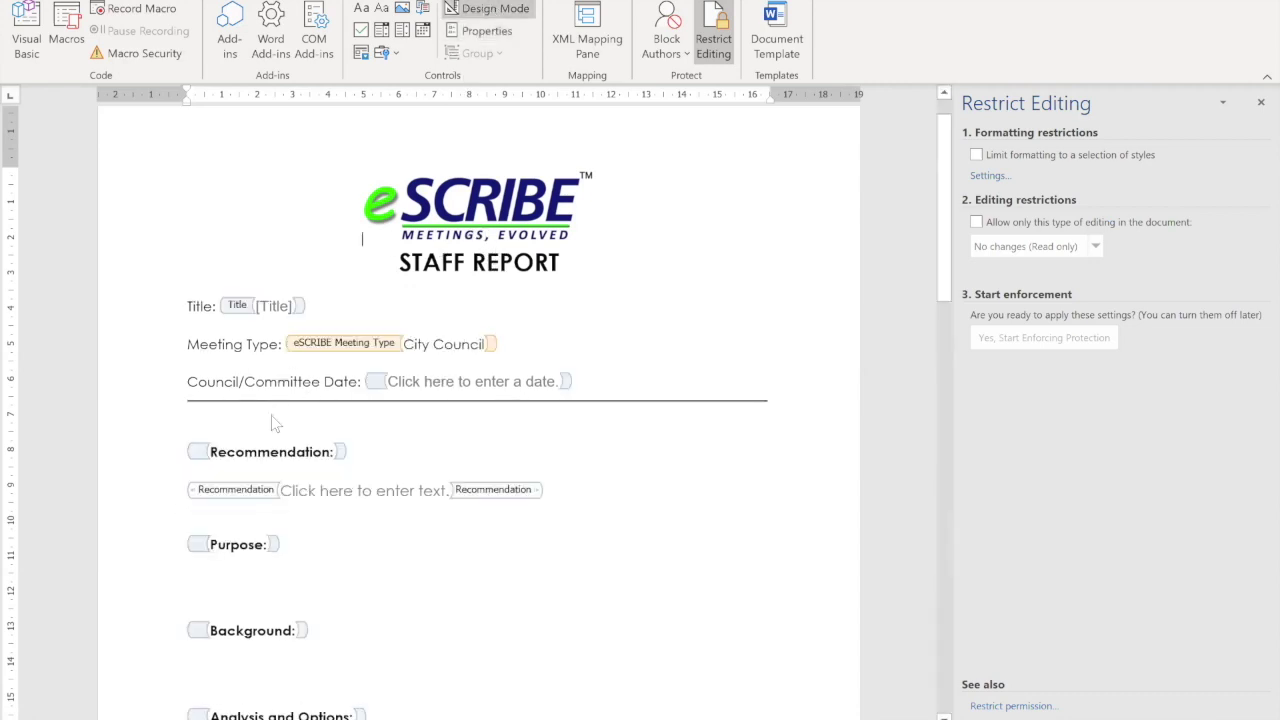
pyautogui.scroll(-3, 271, 415)
pyautogui.scroll(2, 271, 416)
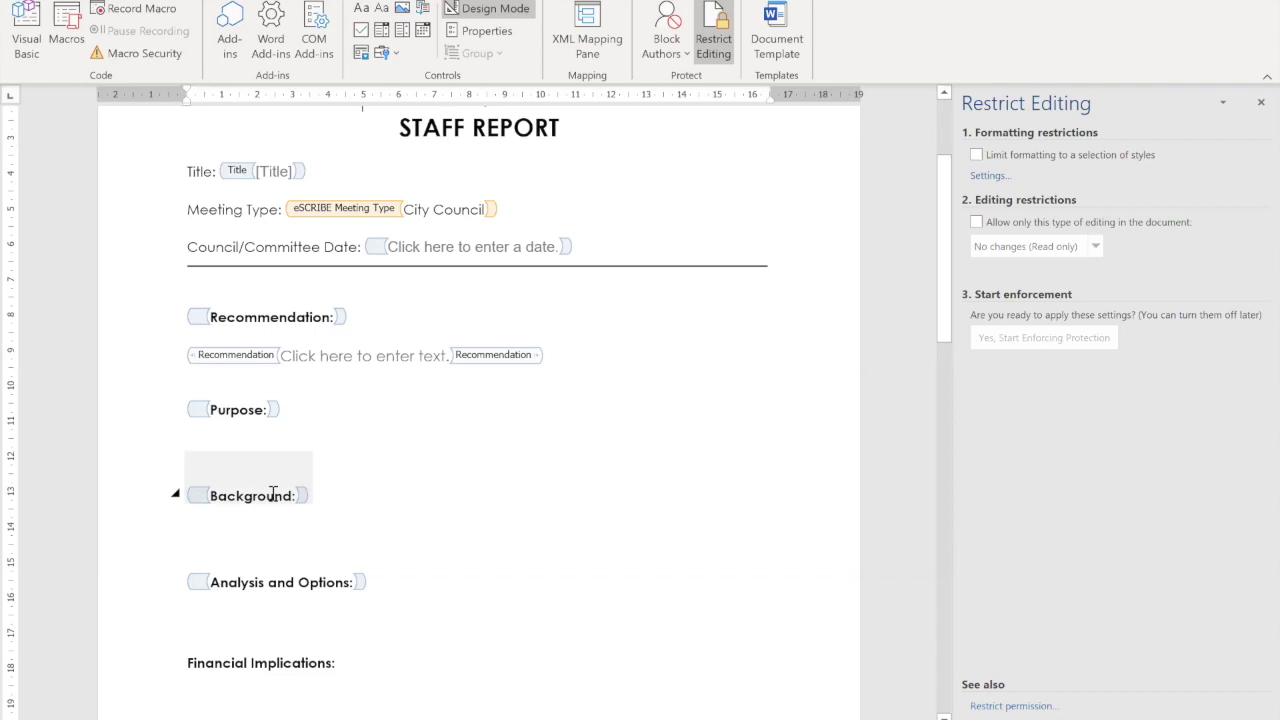
pyautogui.click(490, 9)
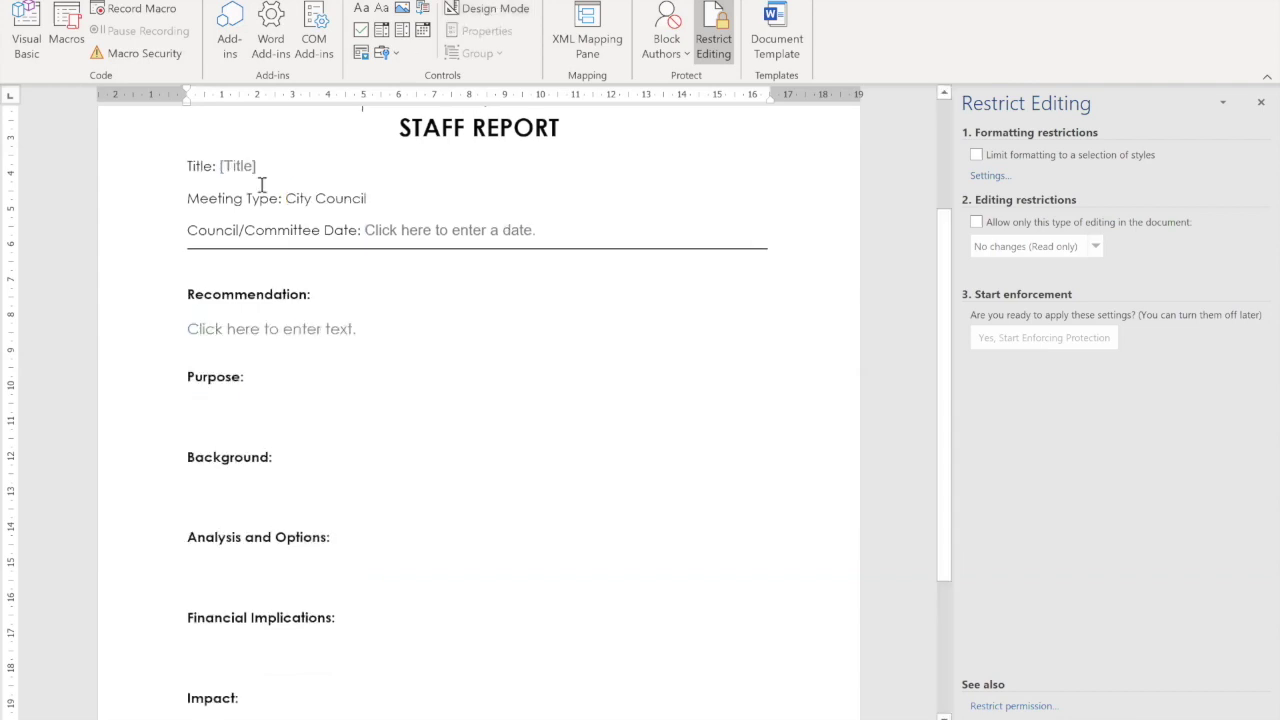
# Step: Title the report 'COVID-19 Response with MNL', recommend 'THAT Council send delegates to the conference in October.', and close it
pyautogui.click(245, 172)
pyautogui.write('C')
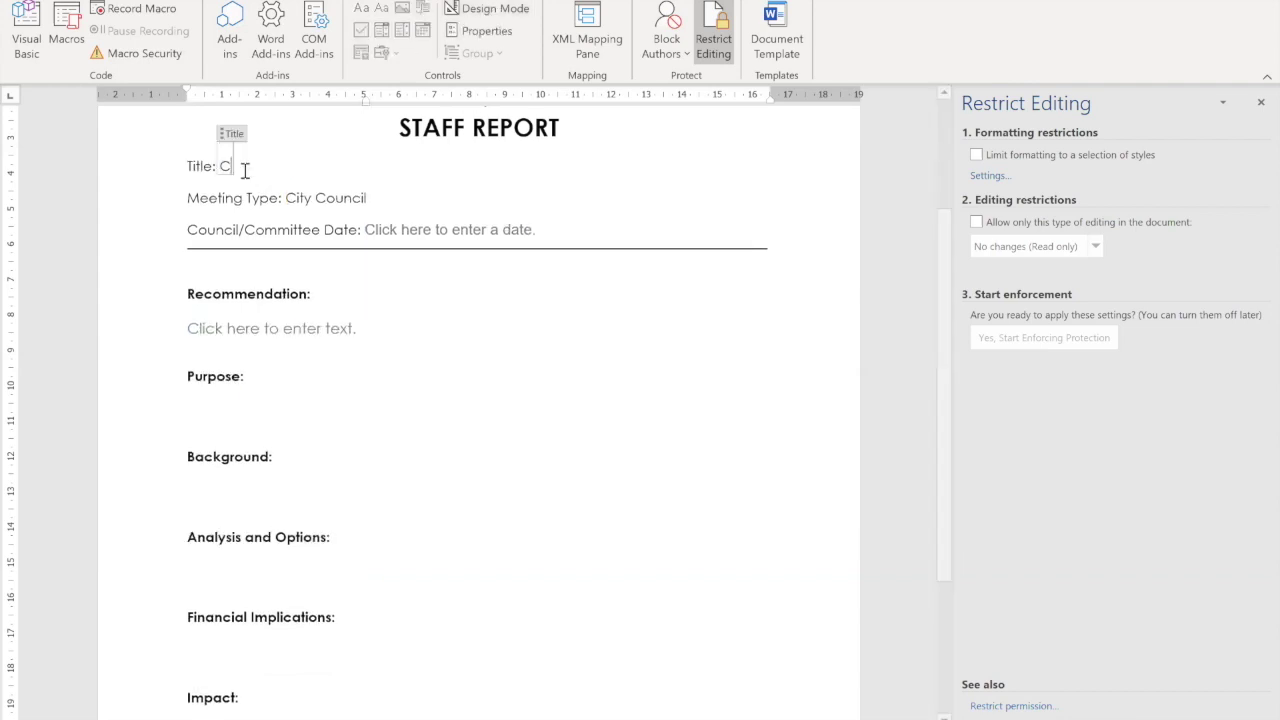
pyautogui.write('OVID-19')
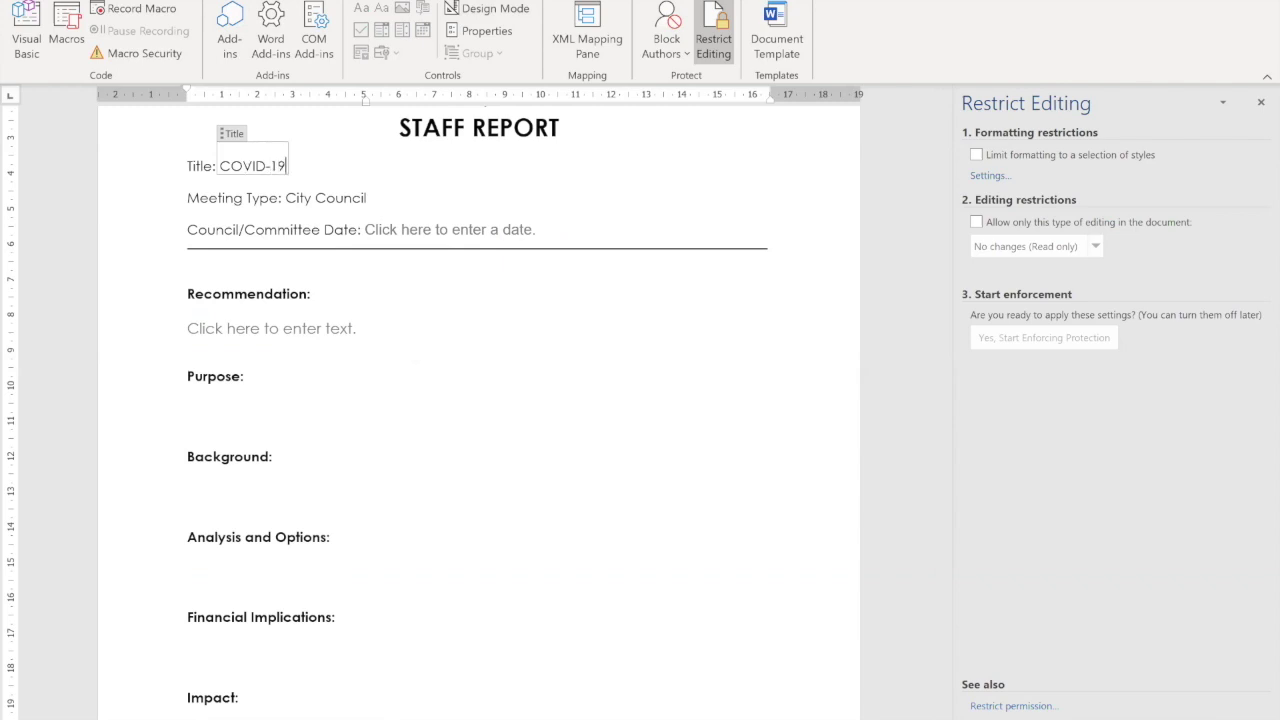
pyautogui.write(' Response with MNL')
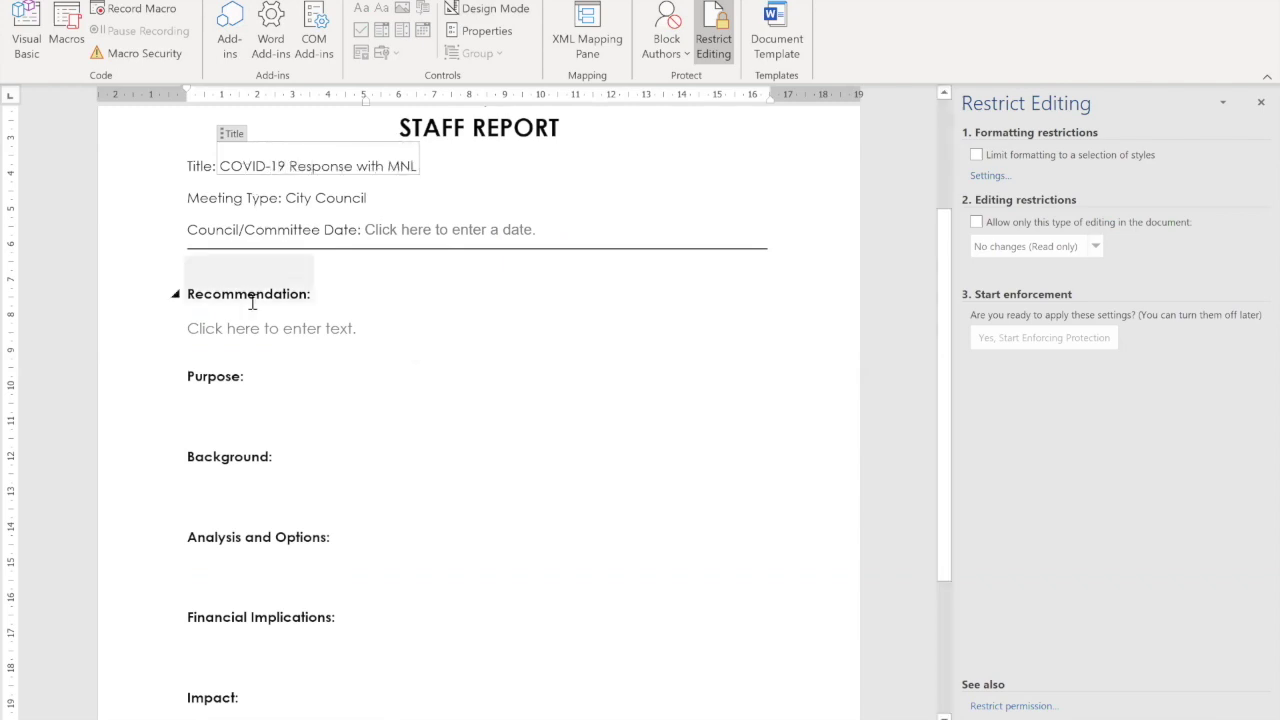
pyautogui.click(242, 330)
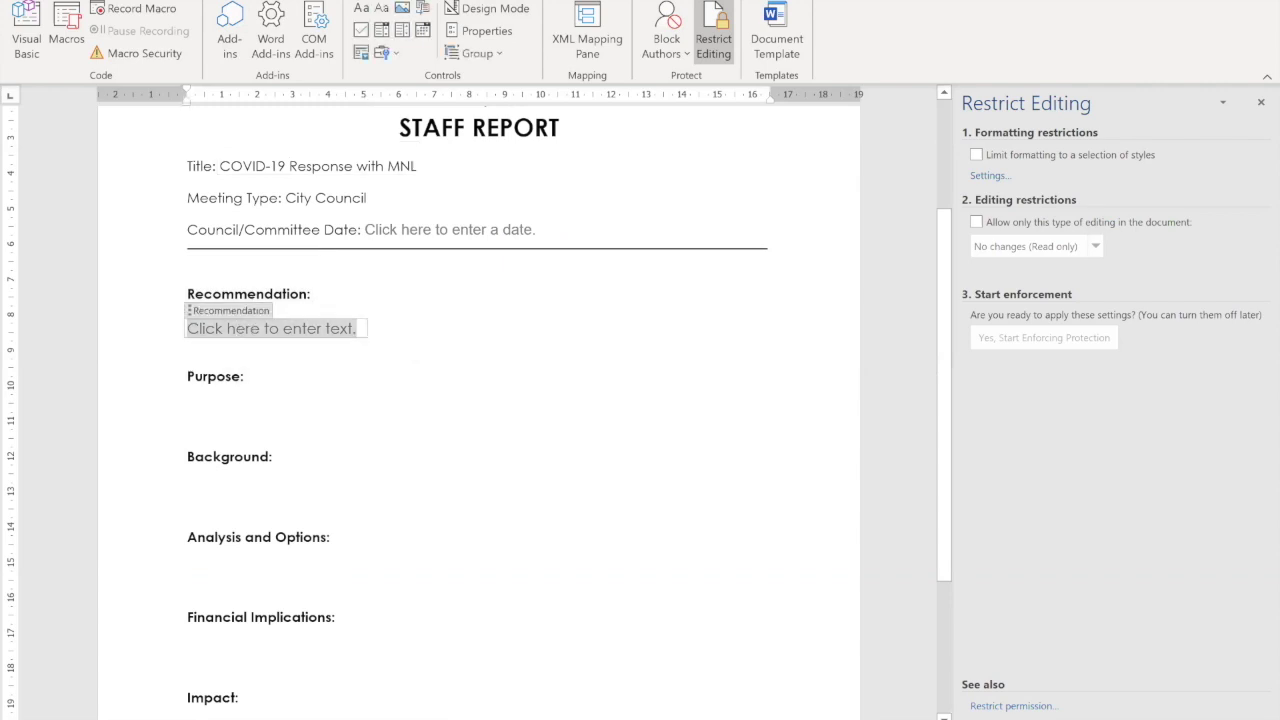
pyautogui.write("THAT'S")
pyautogui.press('BackSpace')
pyautogui.press('BackSpace')
pyautogui.write('Council ')
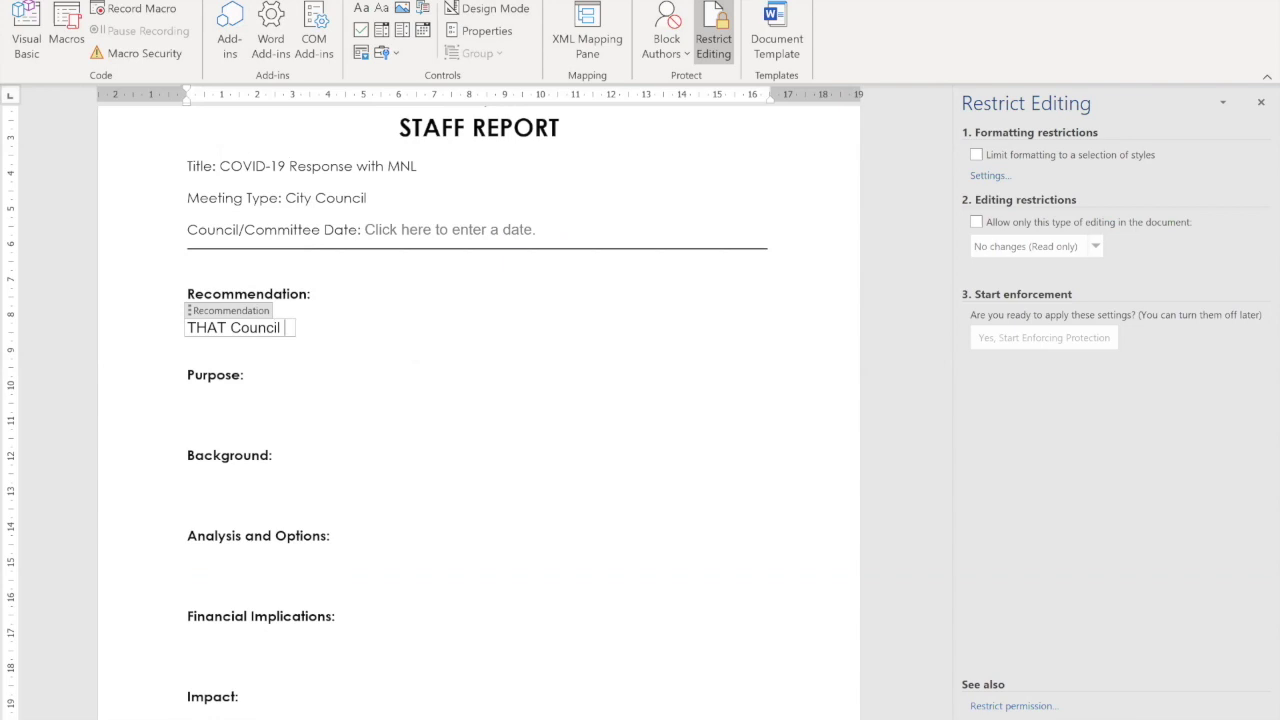
pyautogui.write('send delegates ')
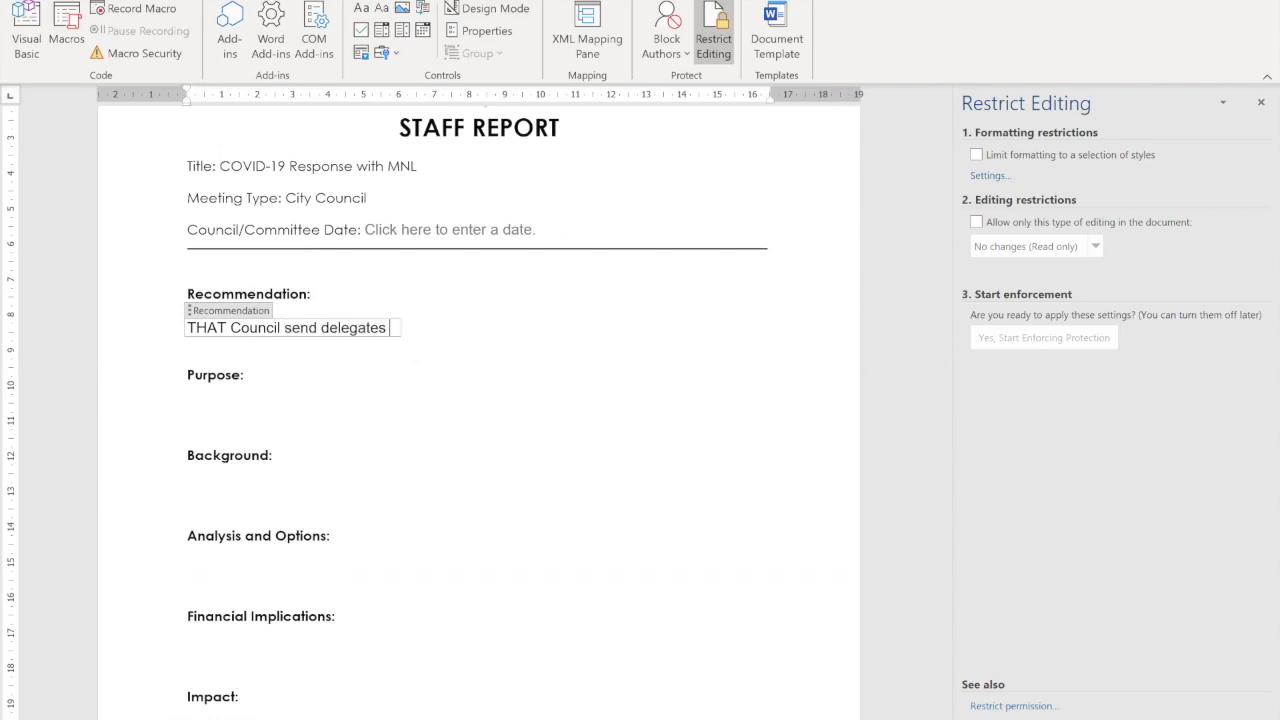
pyautogui.write('to the conference')
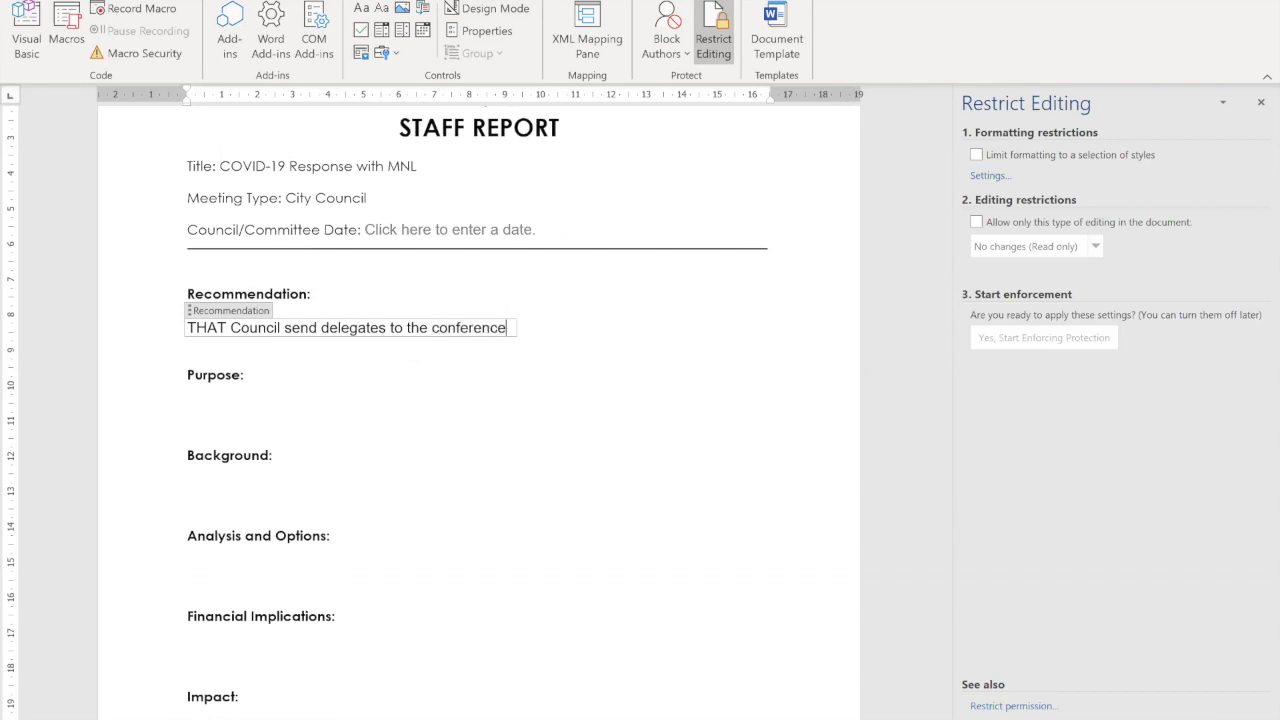
pyautogui.write(' in Cctober.')
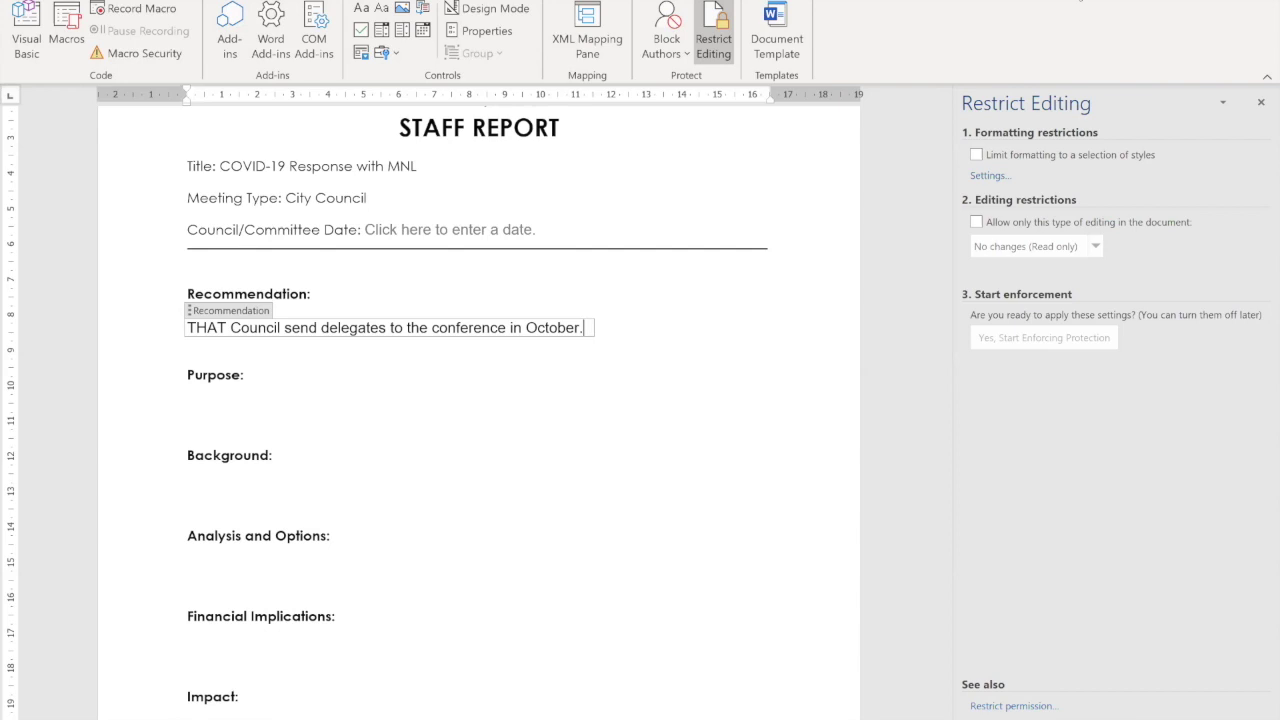
pyautogui.hotkey('ctrl', 'w')
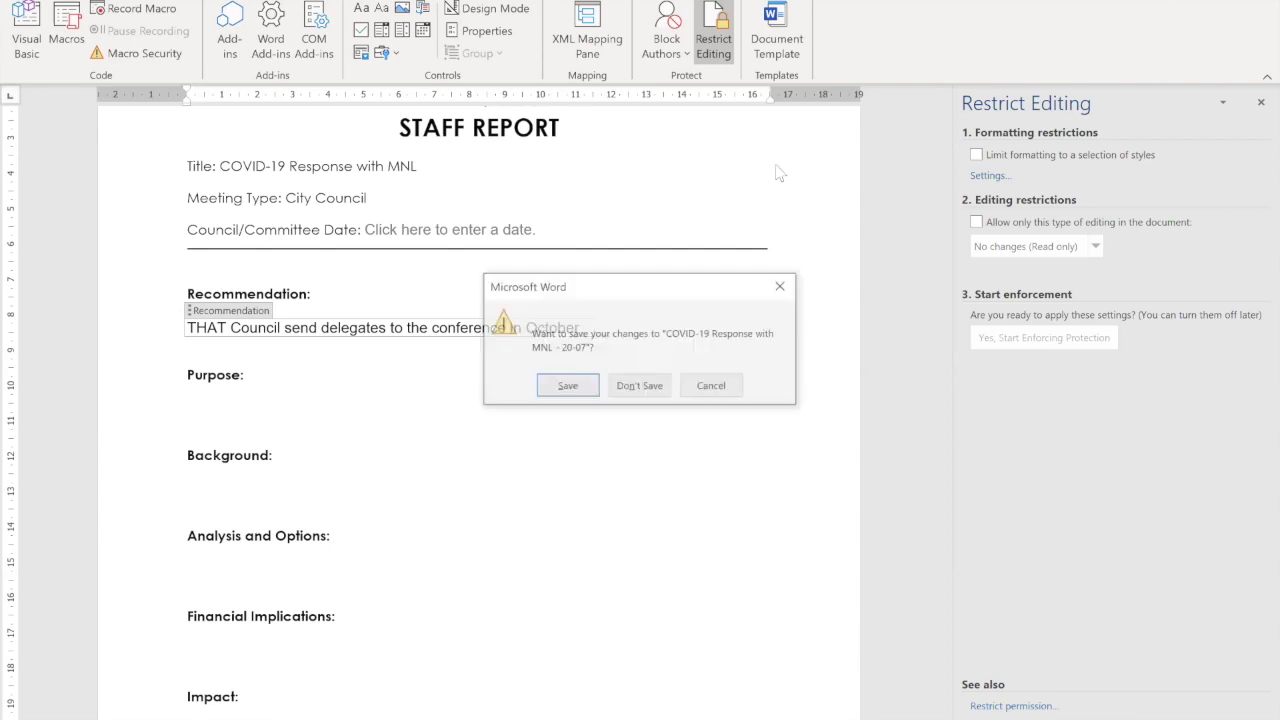
# Step: Save the Word changes, then check the report's Version History showing versions 1.0, 2.0 and 3.0
pyautogui.click(568, 384)
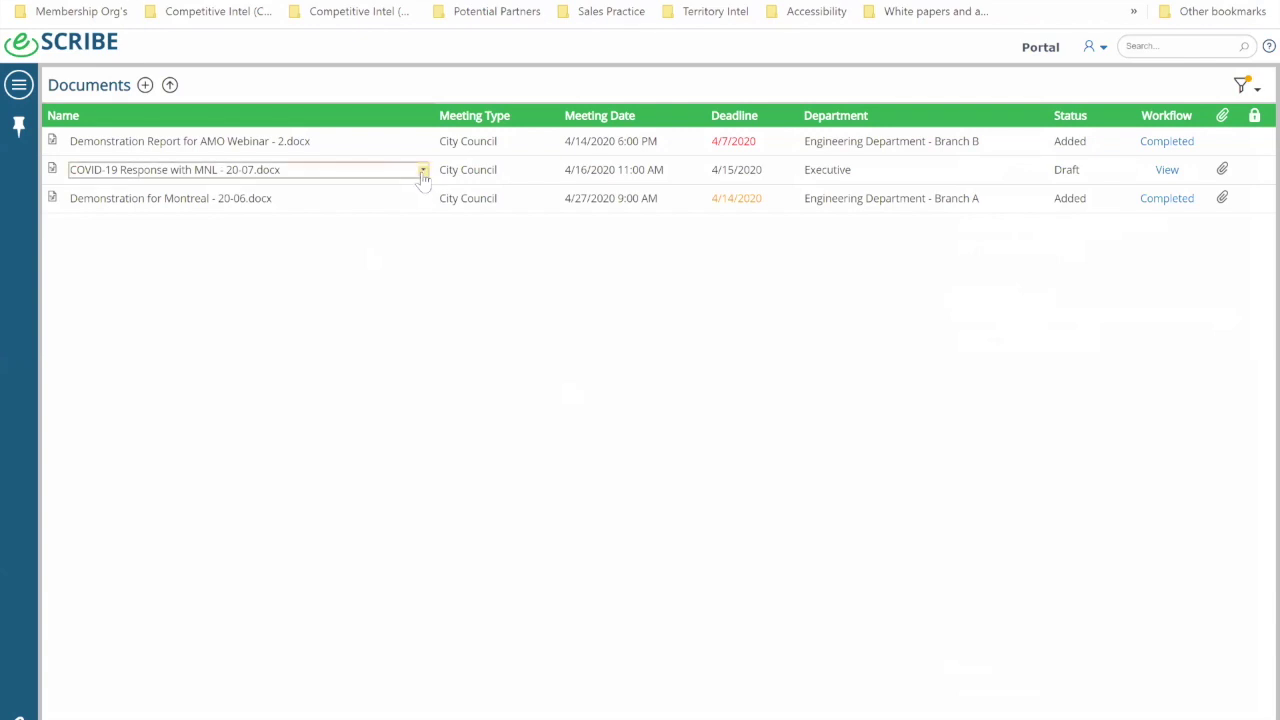
pyautogui.click(423, 171)
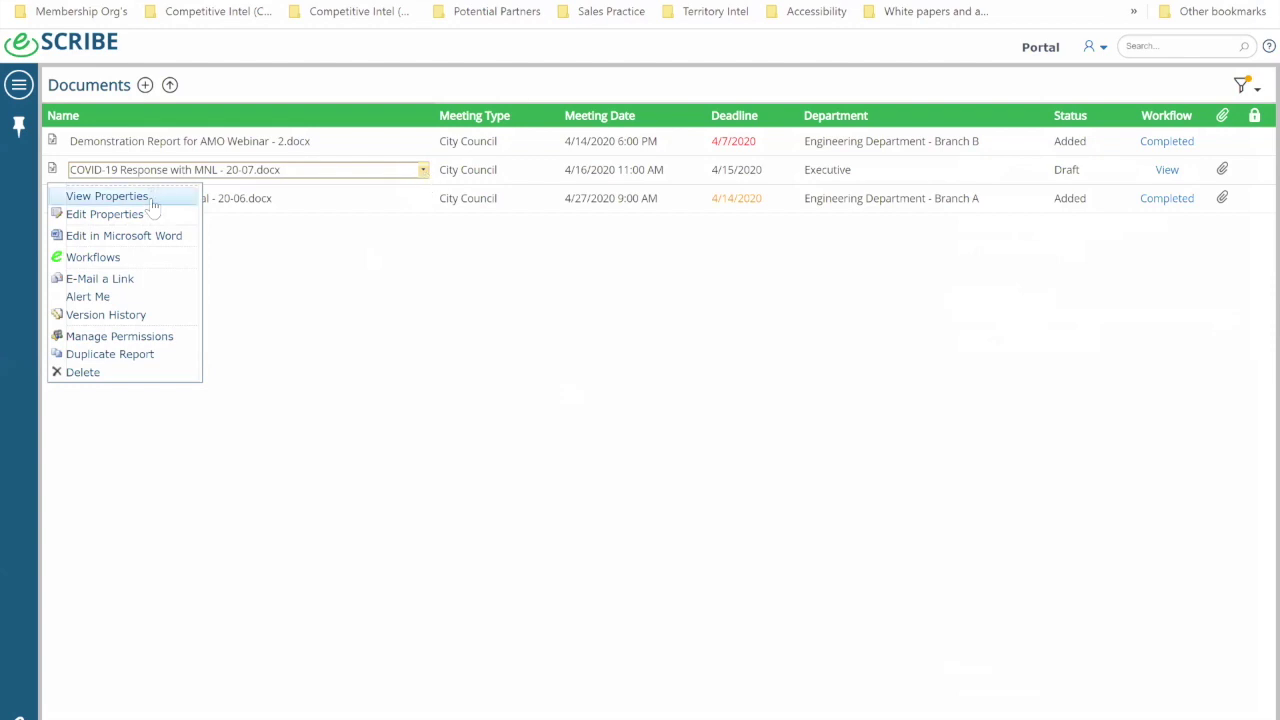
pyautogui.click(141, 318)
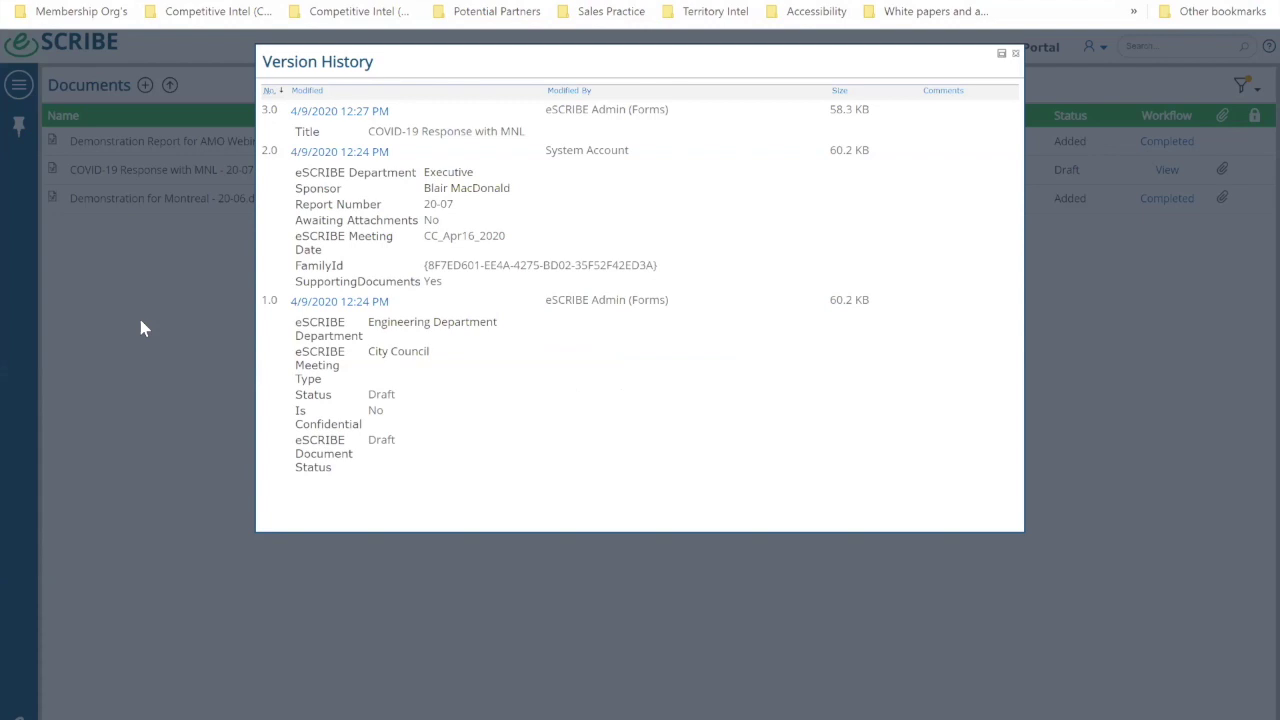
pyautogui.click(1016, 54)
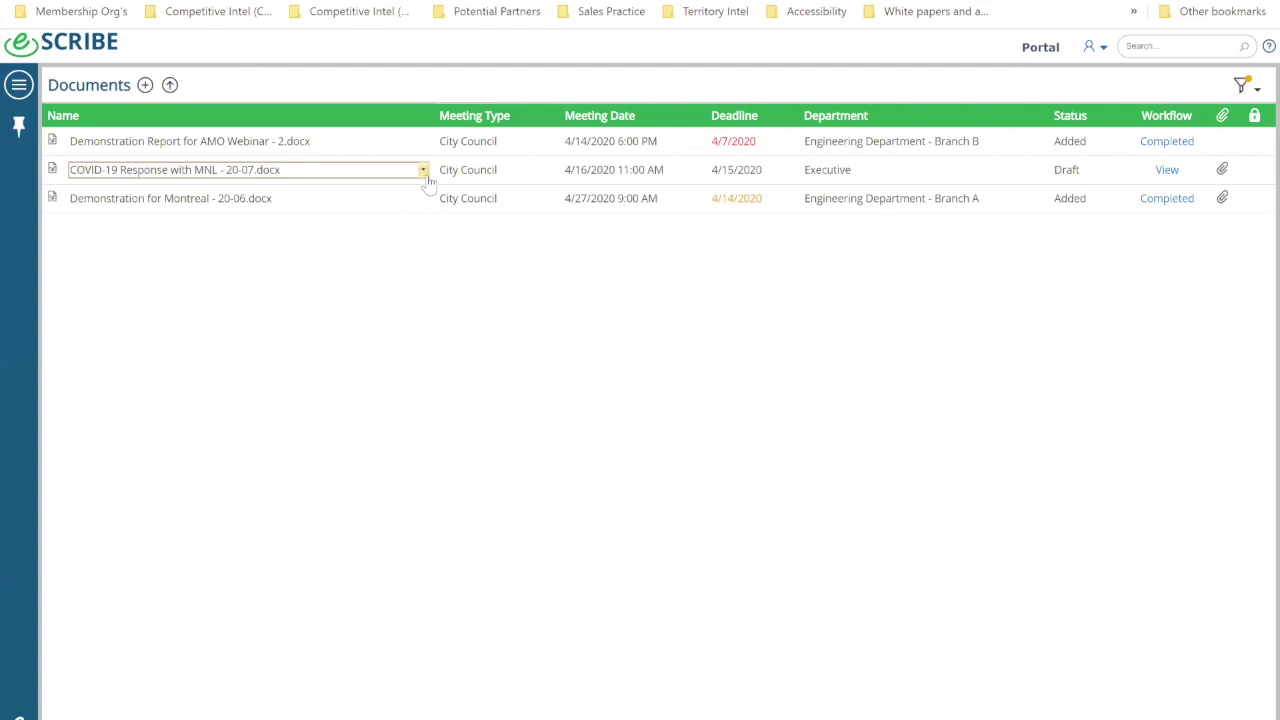
pyautogui.click(423, 170)
pyautogui.moveTo(307, 712)
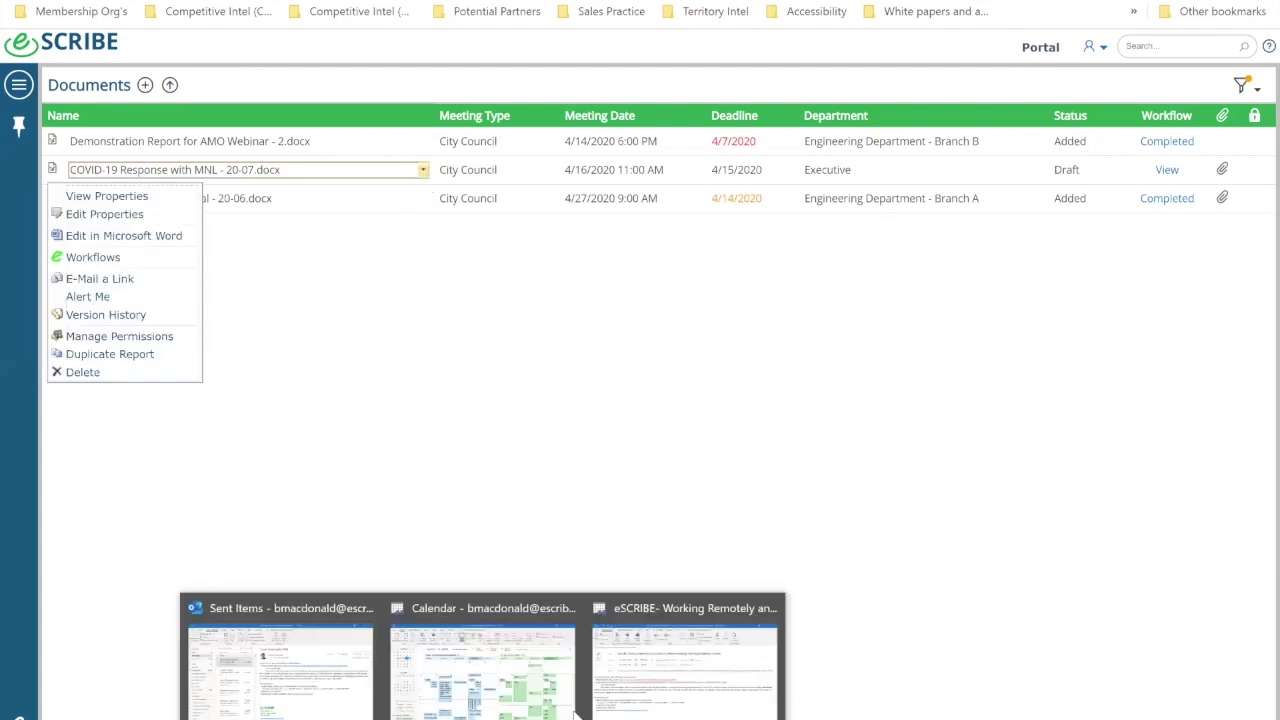
pyautogui.click(280, 665)
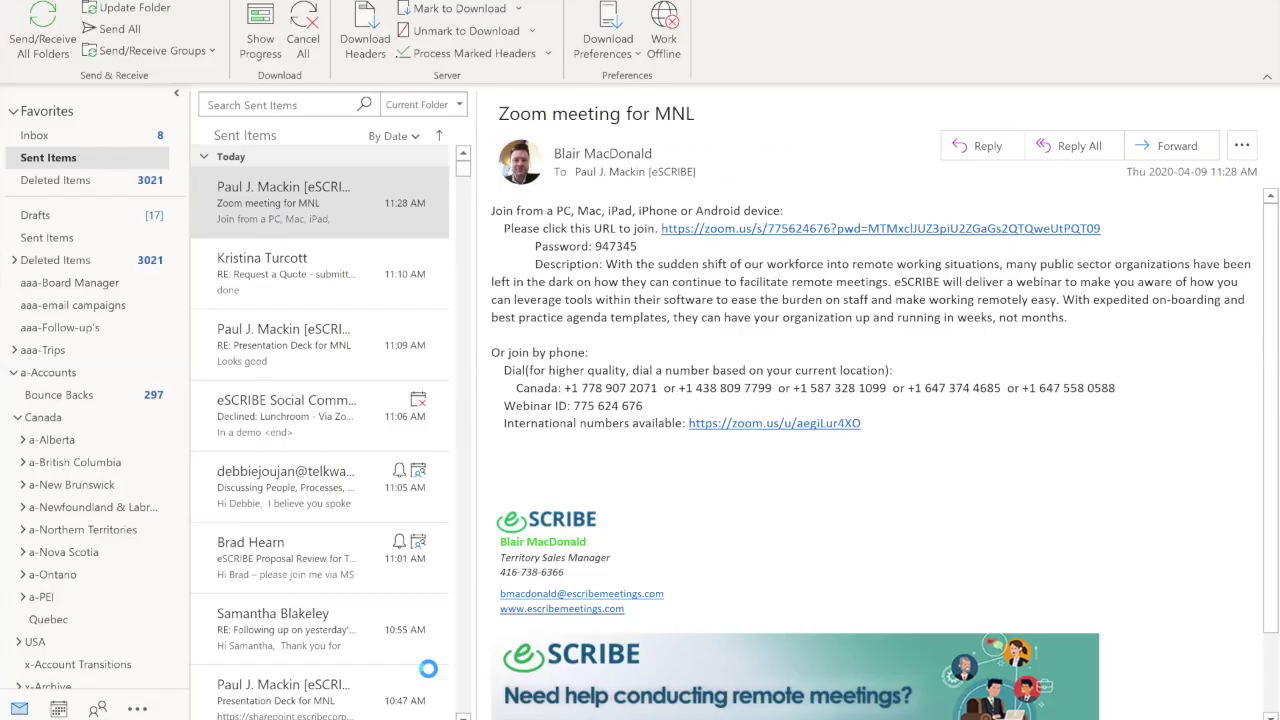
pyautogui.hotkey('ctrl', 'n')
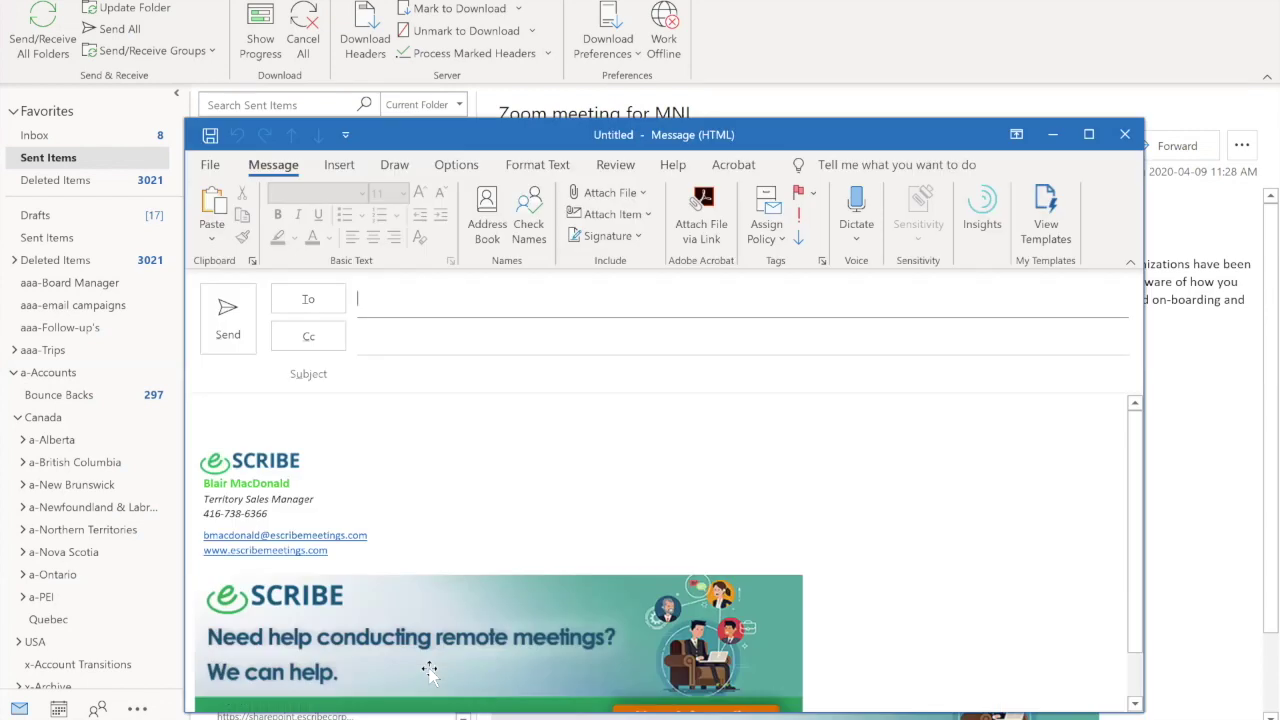
pyautogui.click(430, 672)
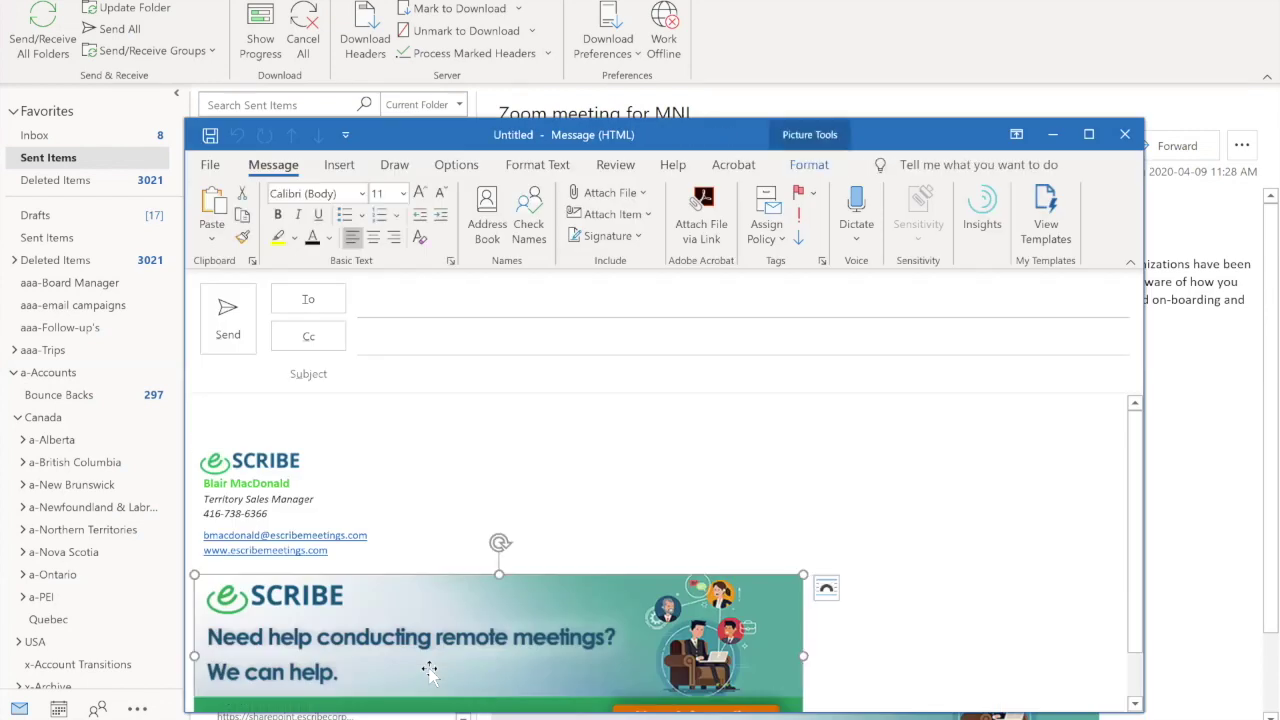
pyautogui.click(455, 292)
pyautogui.write('jam')
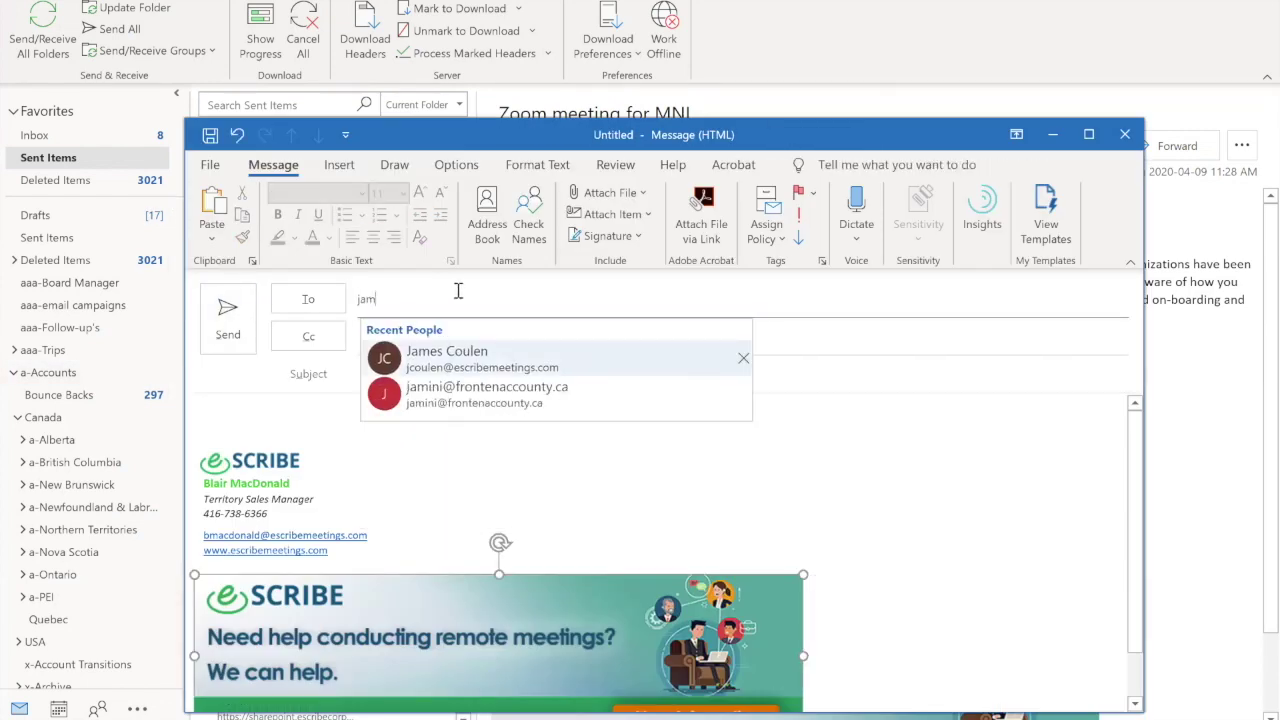
pyautogui.write('es')
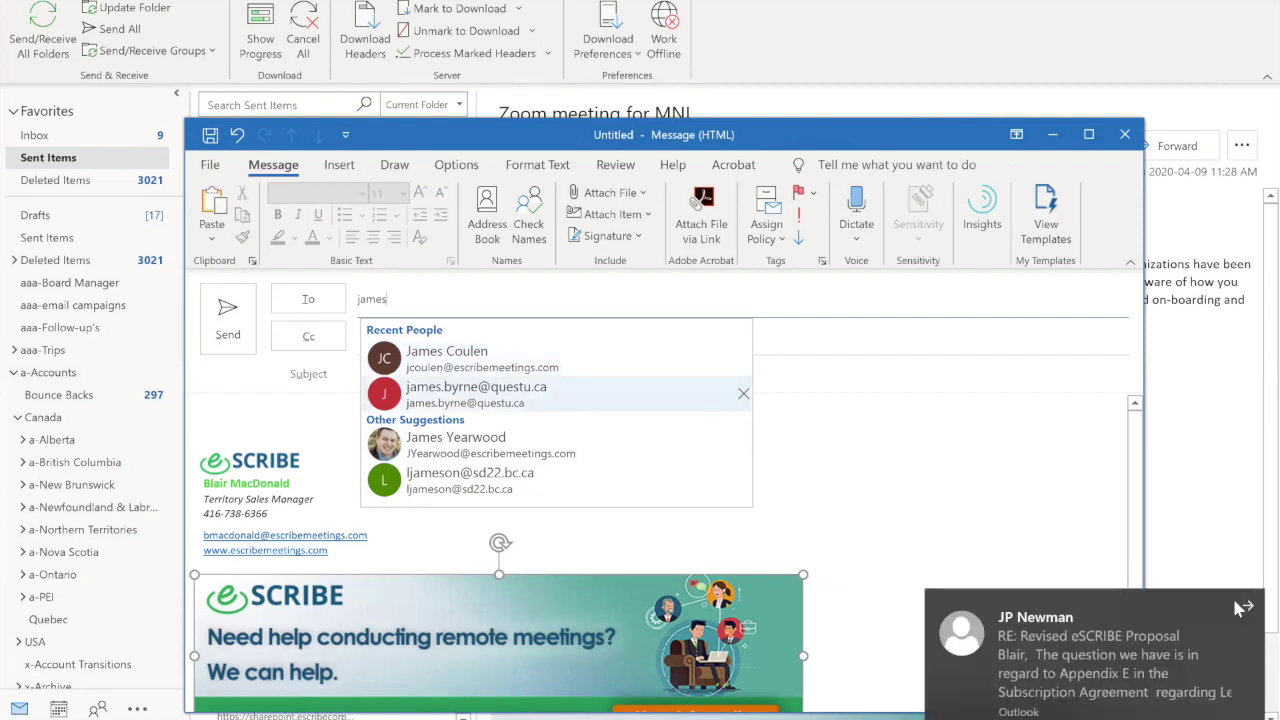
pyautogui.click(1243, 608)
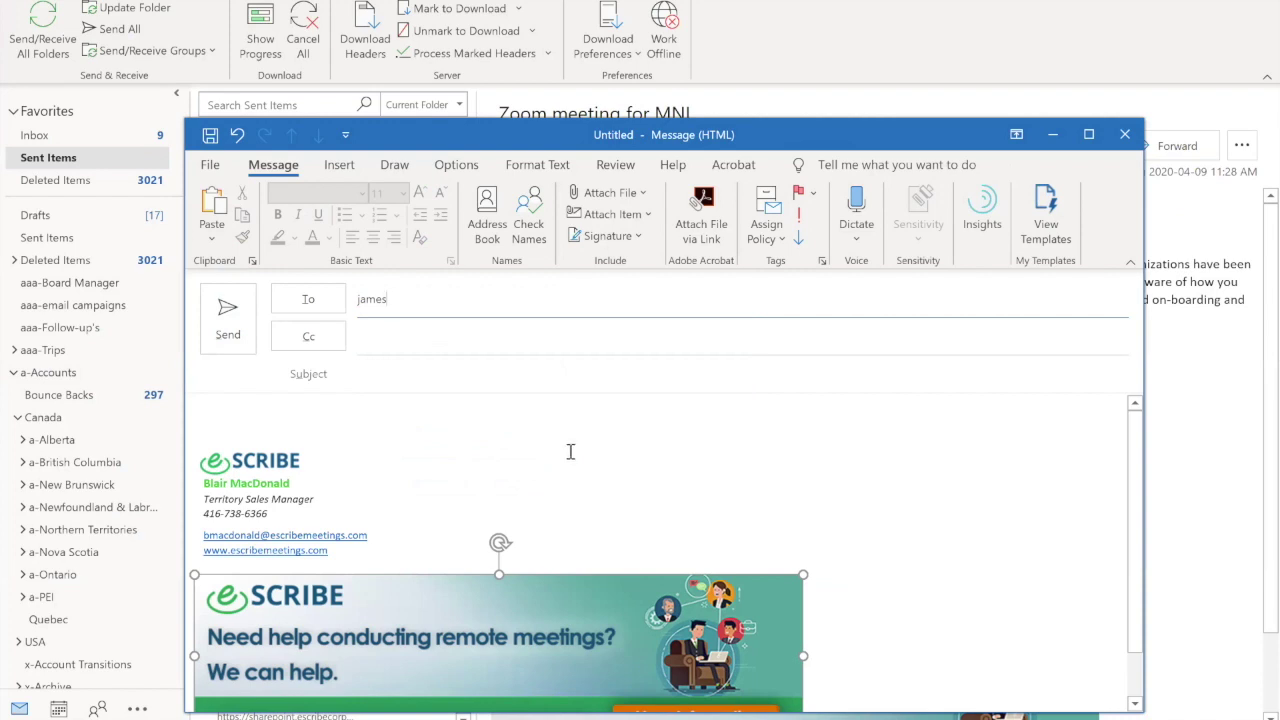
pyautogui.click(1125, 134)
pyautogui.click(646, 404)
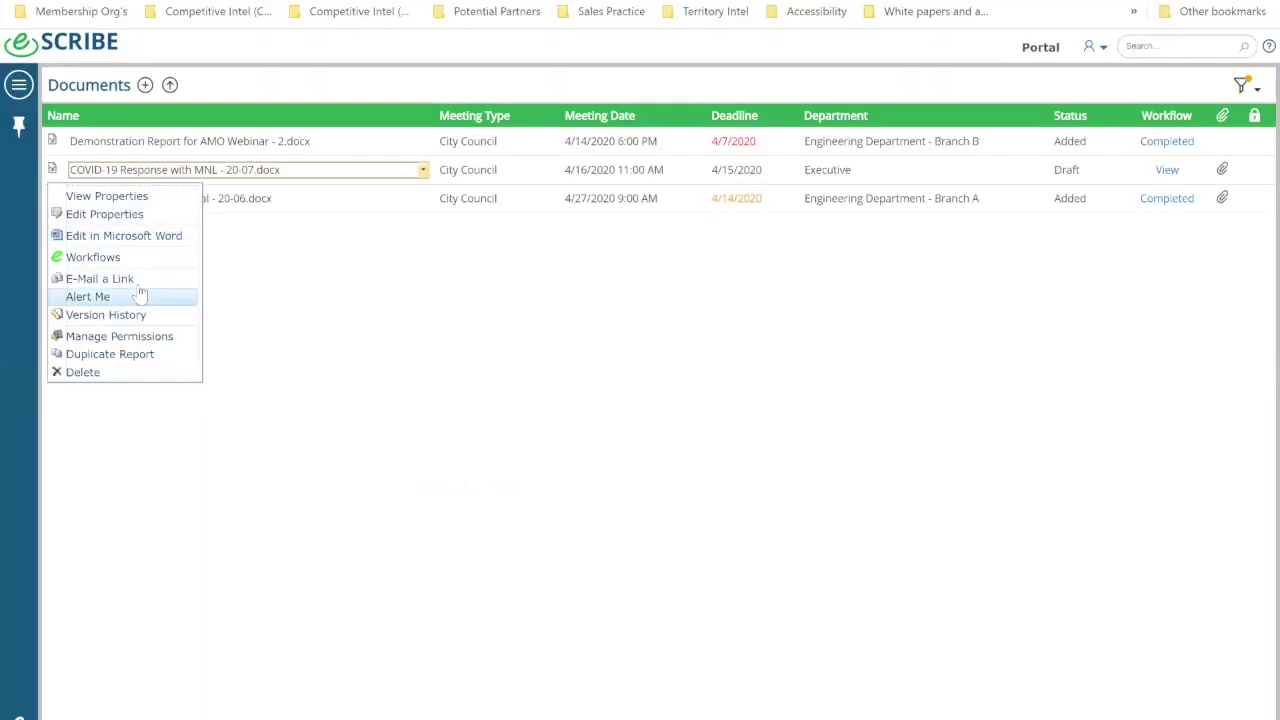
pyautogui.click(140, 279)
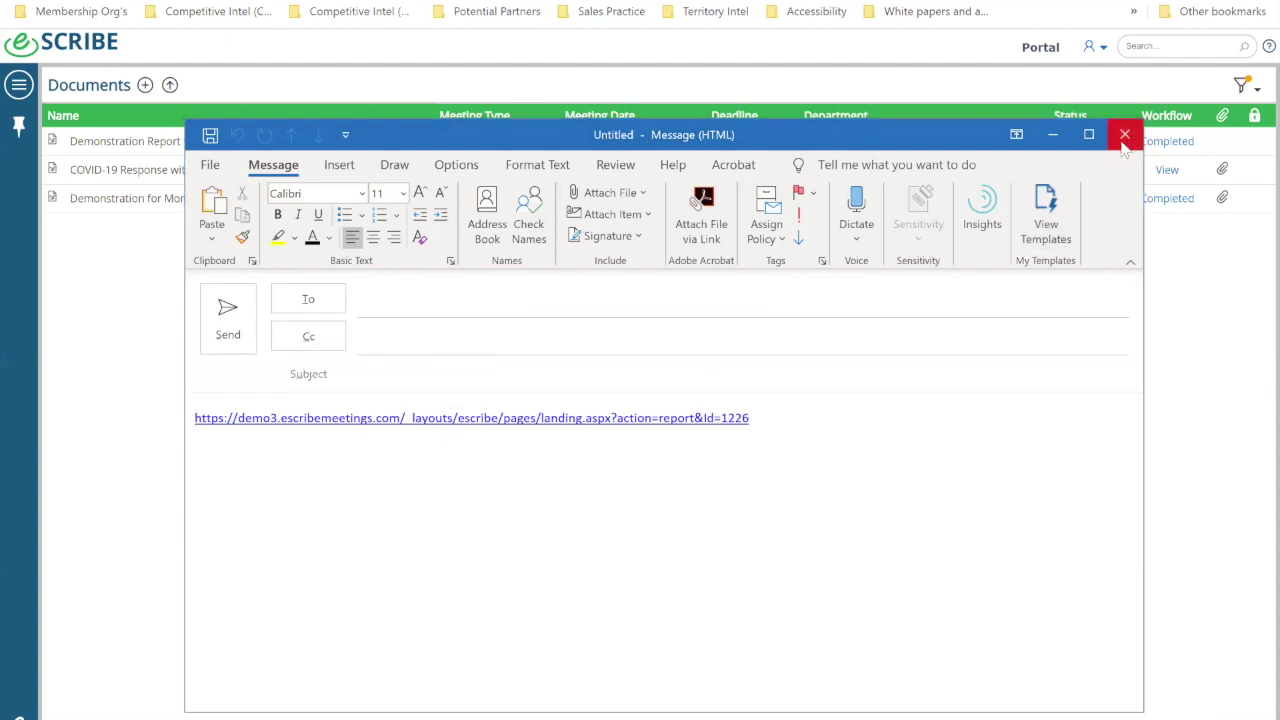
pyautogui.click(1125, 136)
pyautogui.click(665, 406)
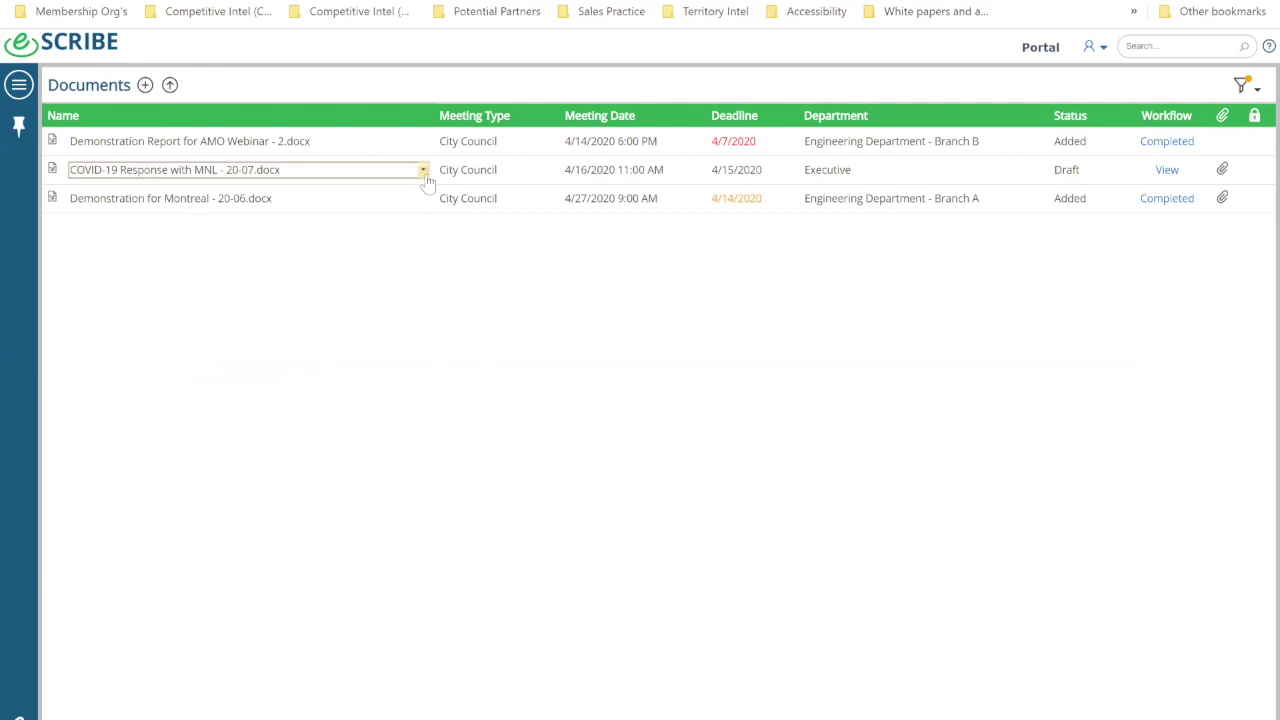
pyautogui.click(424, 171)
pyautogui.click(112, 297)
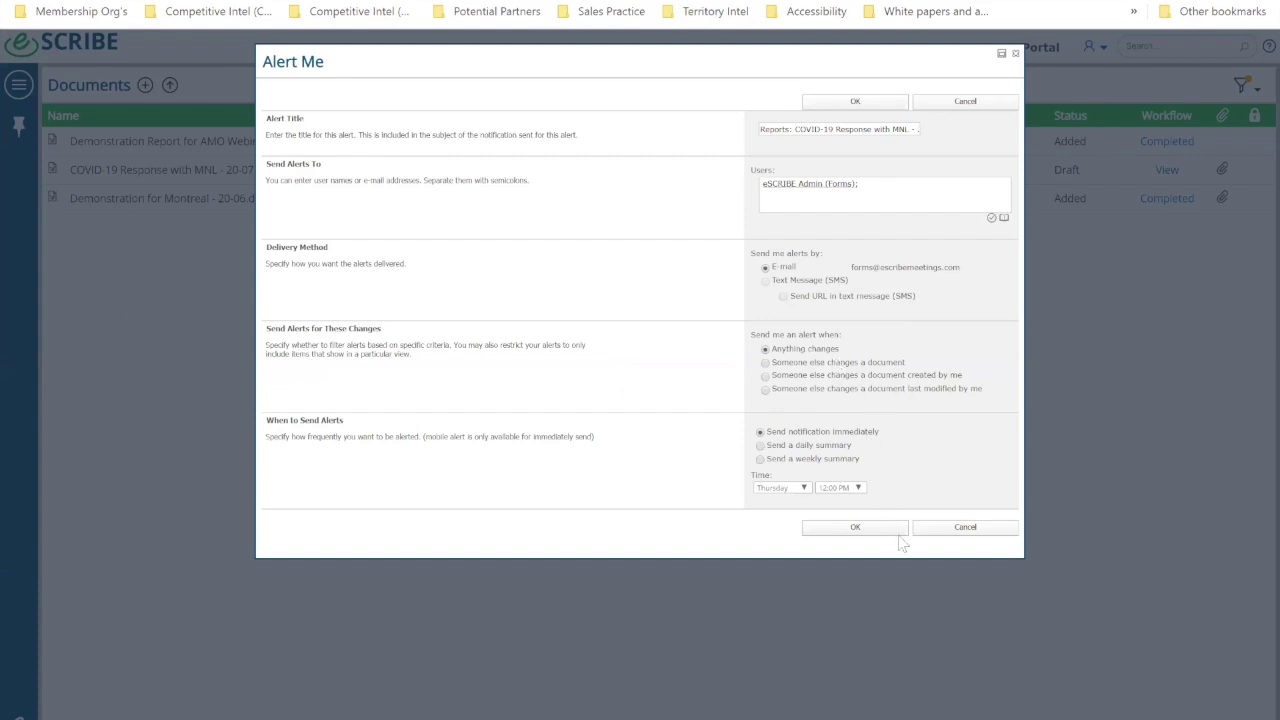
pyautogui.click(966, 528)
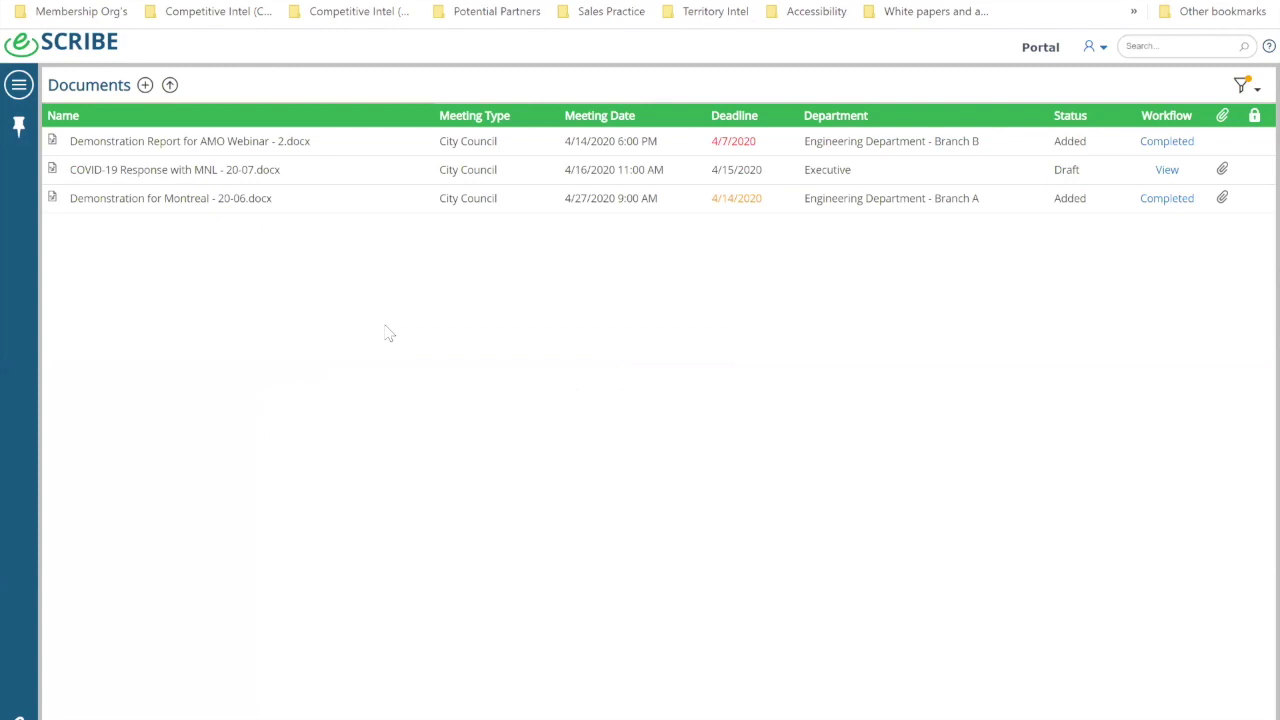
pyautogui.click(423, 171)
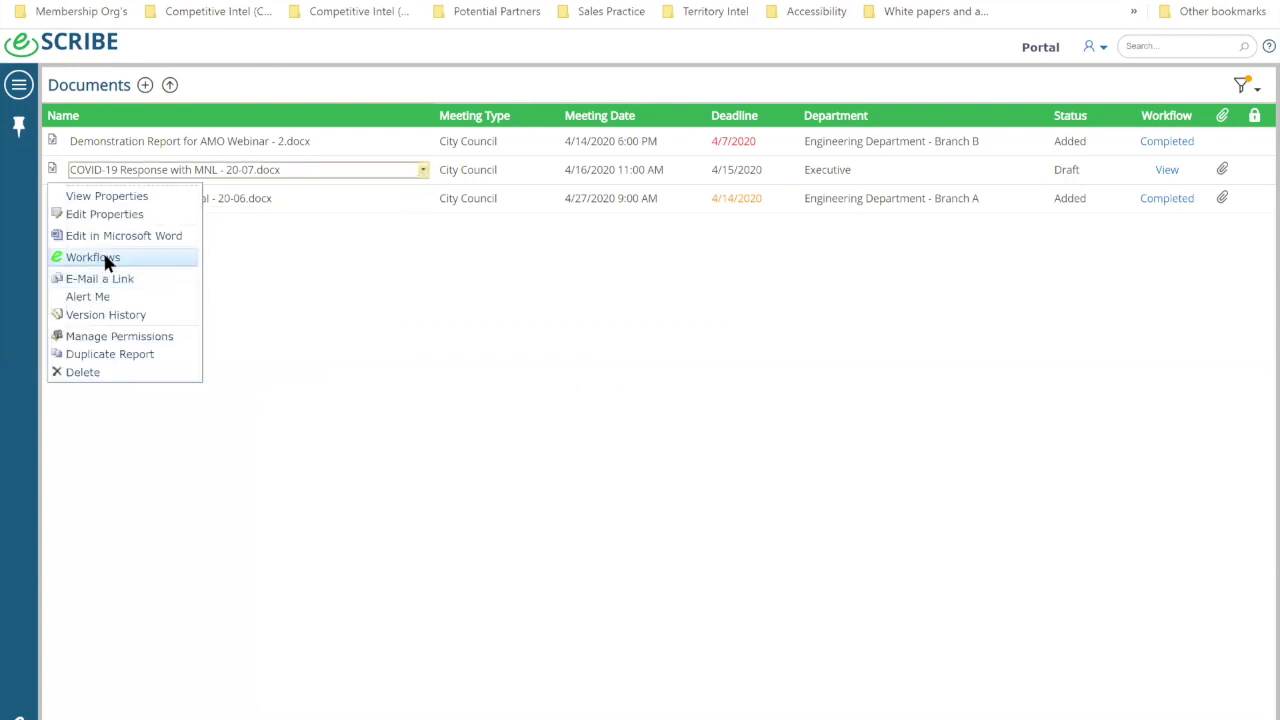
# Step: Start the report's approval process using the 2 Stage Approval group with its two approvers
pyautogui.click(104, 254)
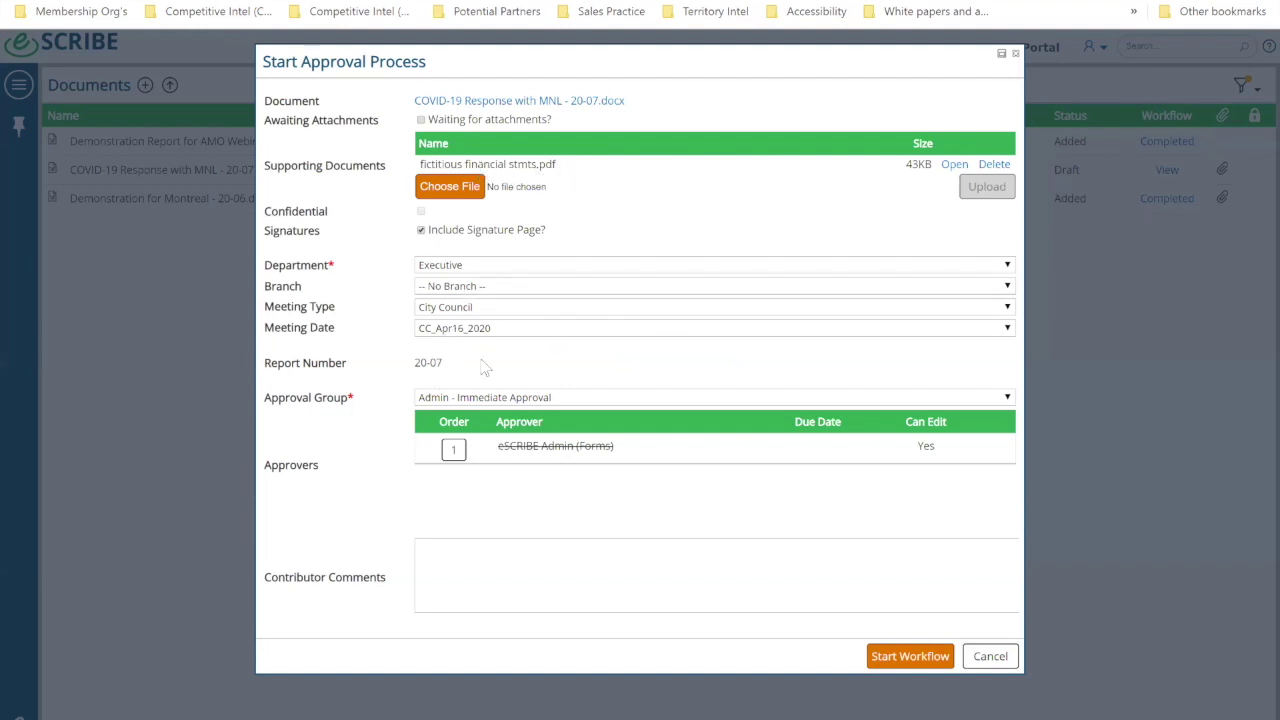
pyautogui.click(464, 402)
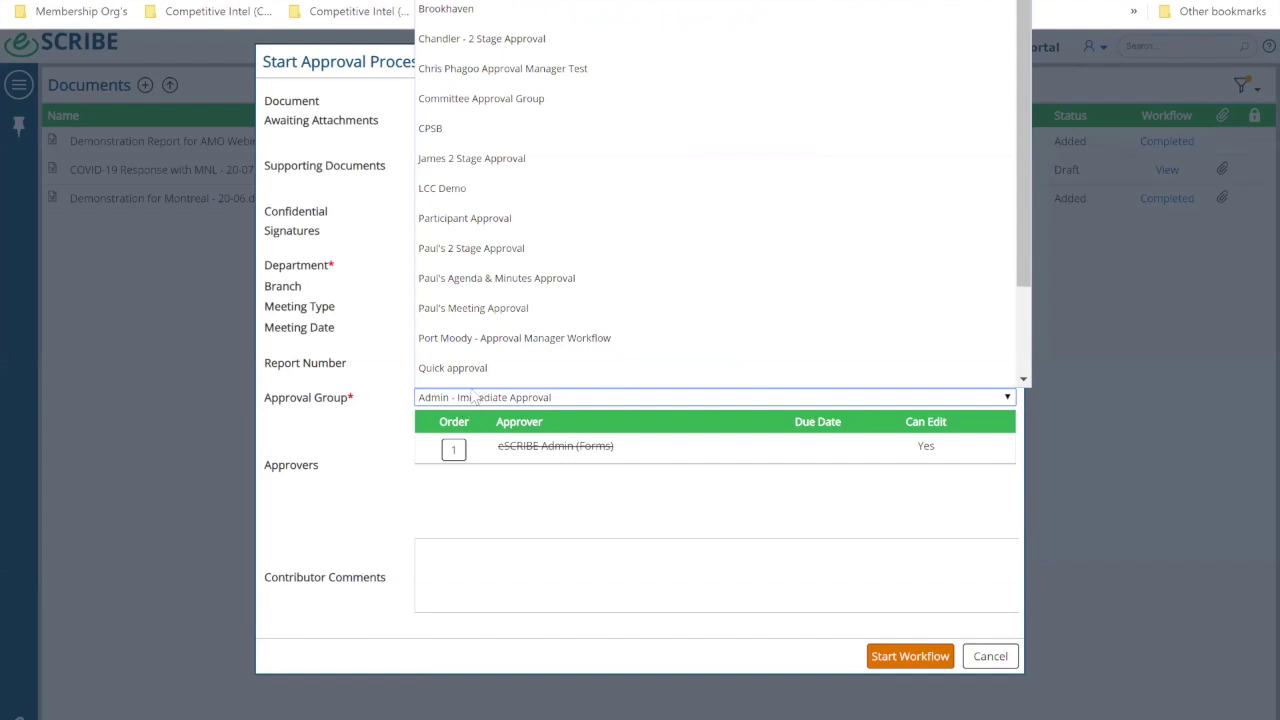
pyautogui.scroll(-1, 480, 385)
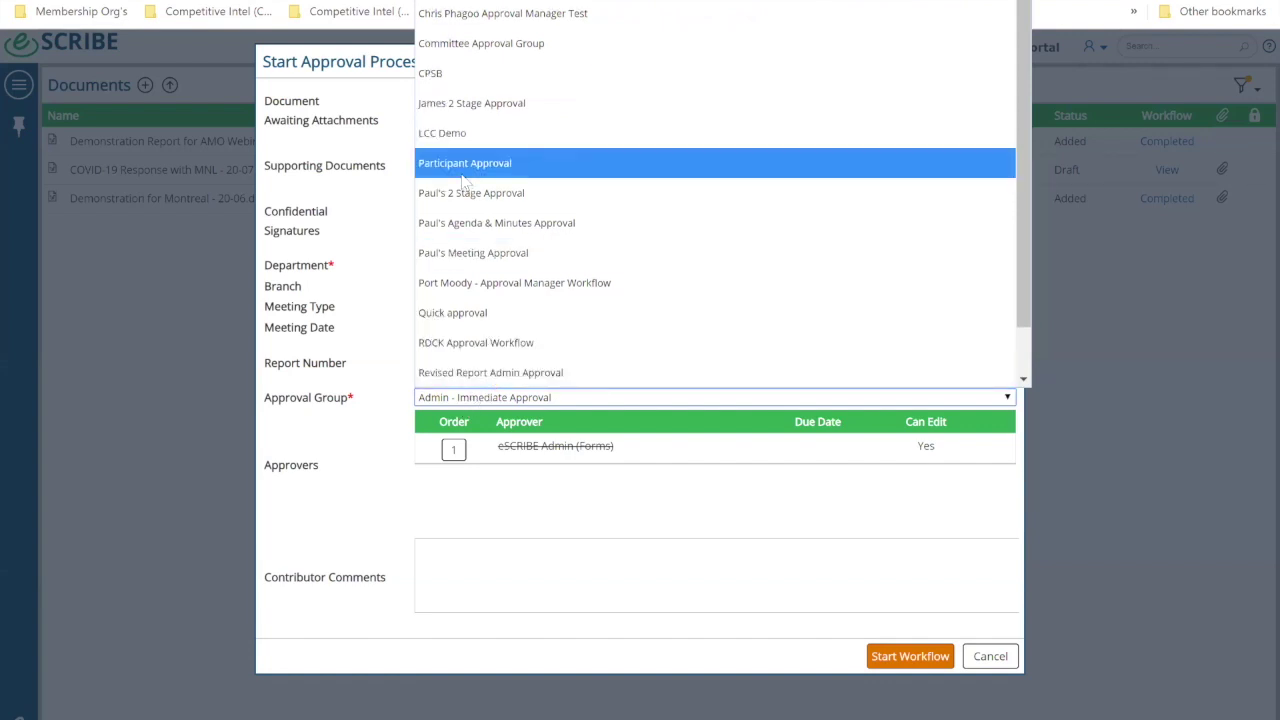
pyautogui.click(510, 205)
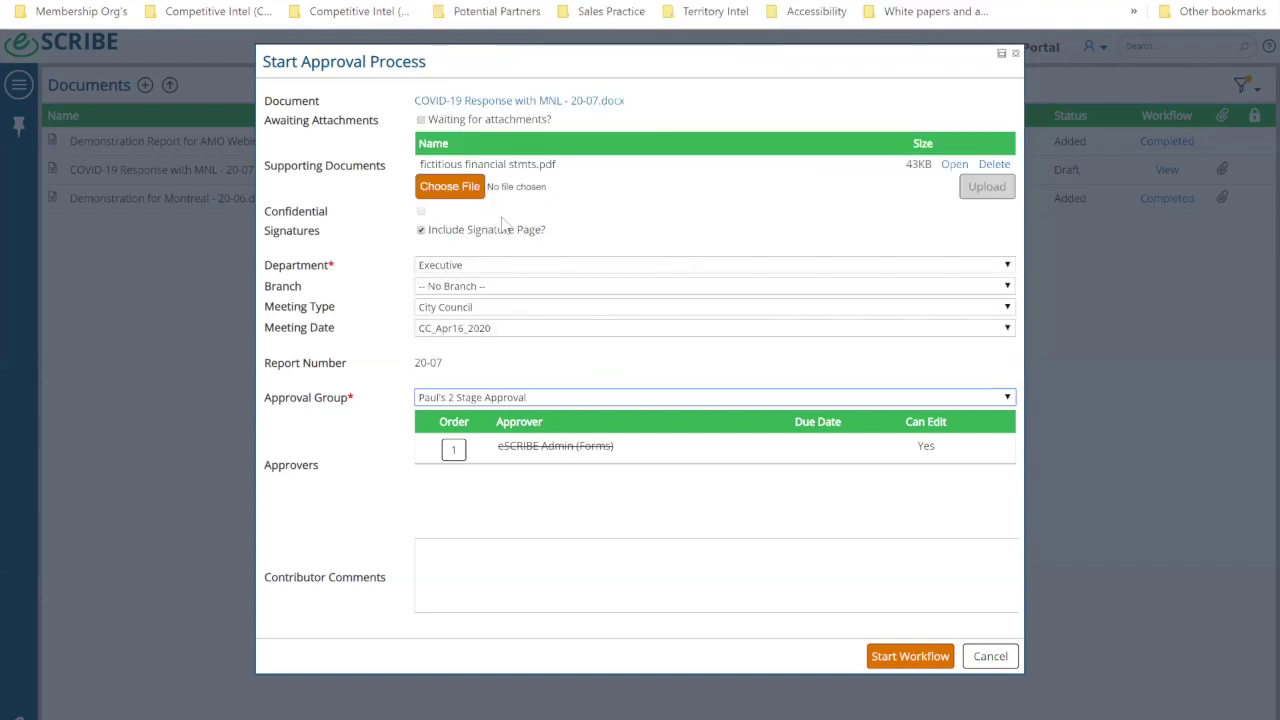
pyautogui.scroll(-3, 408, 414)
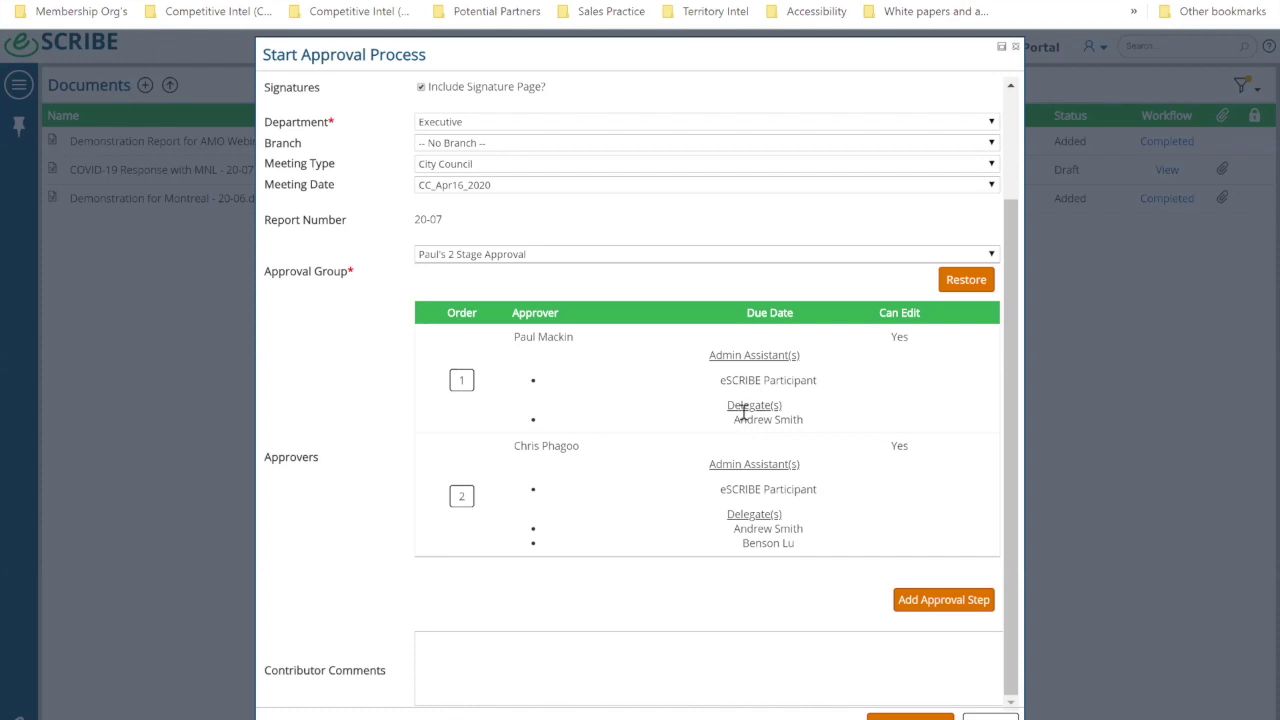
# Step: Add a contributor comment saying one approver is approving on another person's behalf, with no extra approver step
pyautogui.click(593, 655)
pyautogui.write('Blair Approving on')
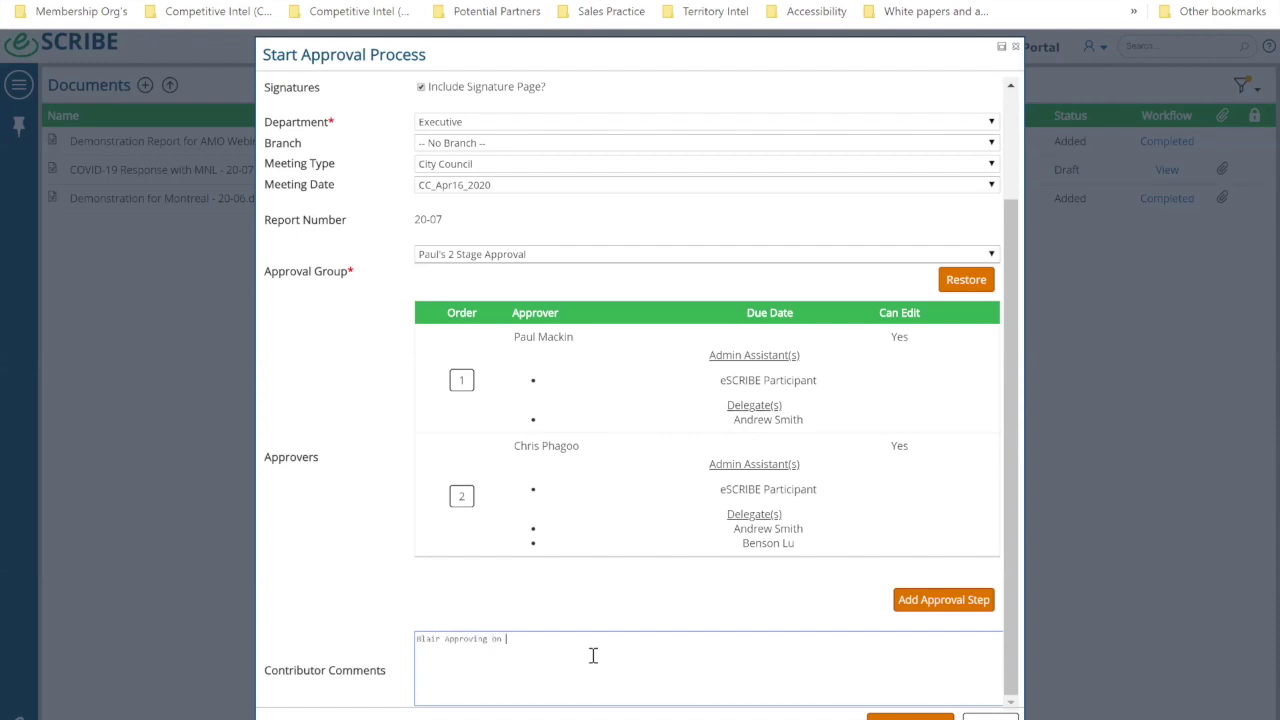
pyautogui.write(' behalf of Paul')
pyautogui.click(943, 604)
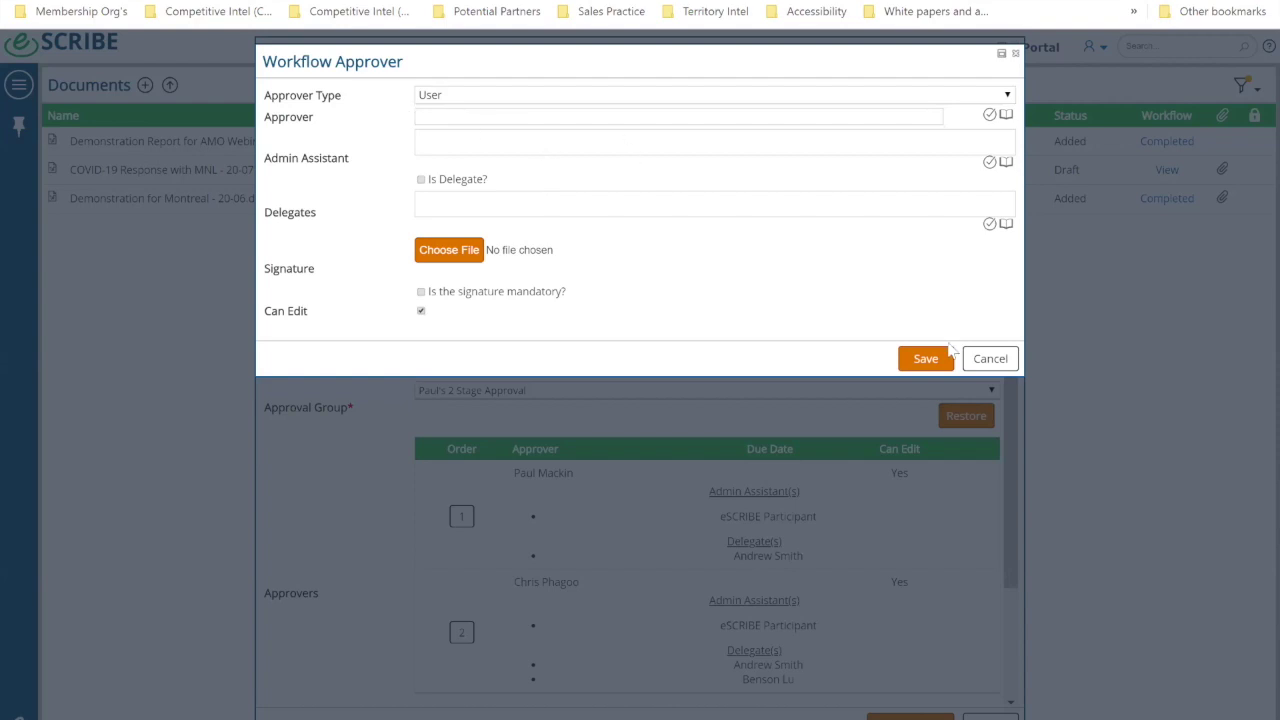
pyautogui.click(982, 364)
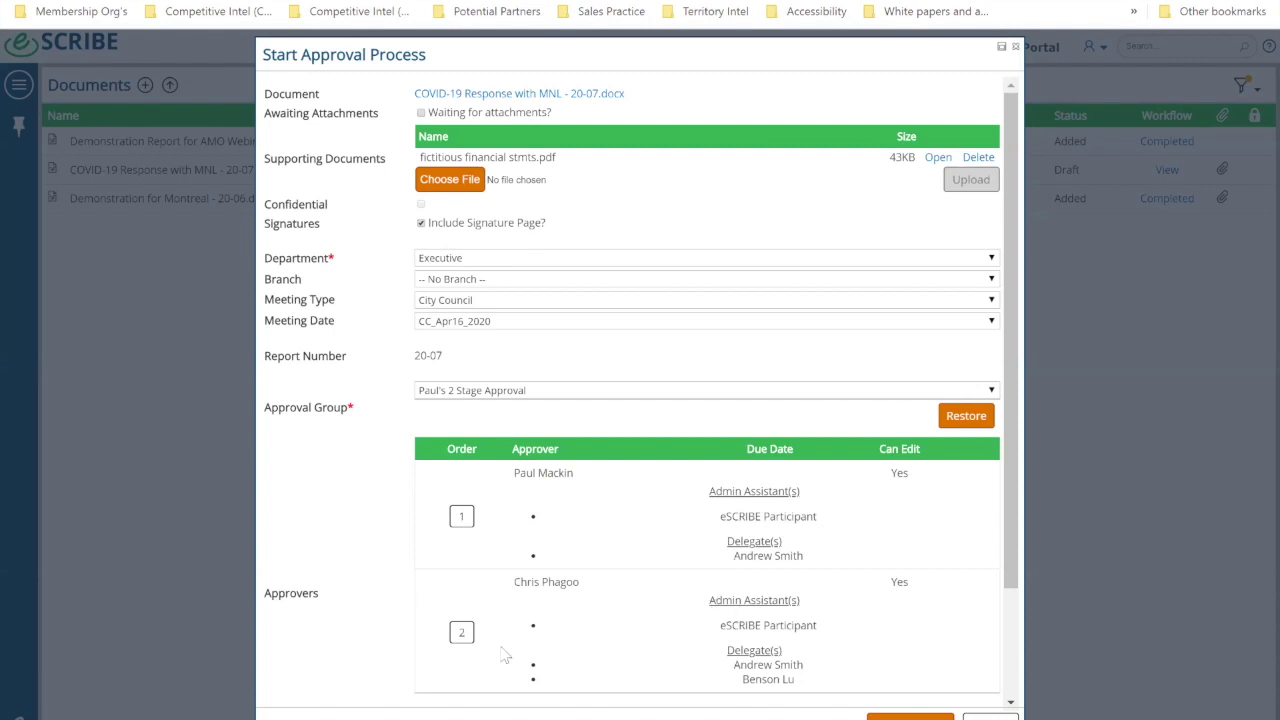
# Step: Start the report's approval workflow using the Admin - Immediate Approval group
pyautogui.click(488, 394)
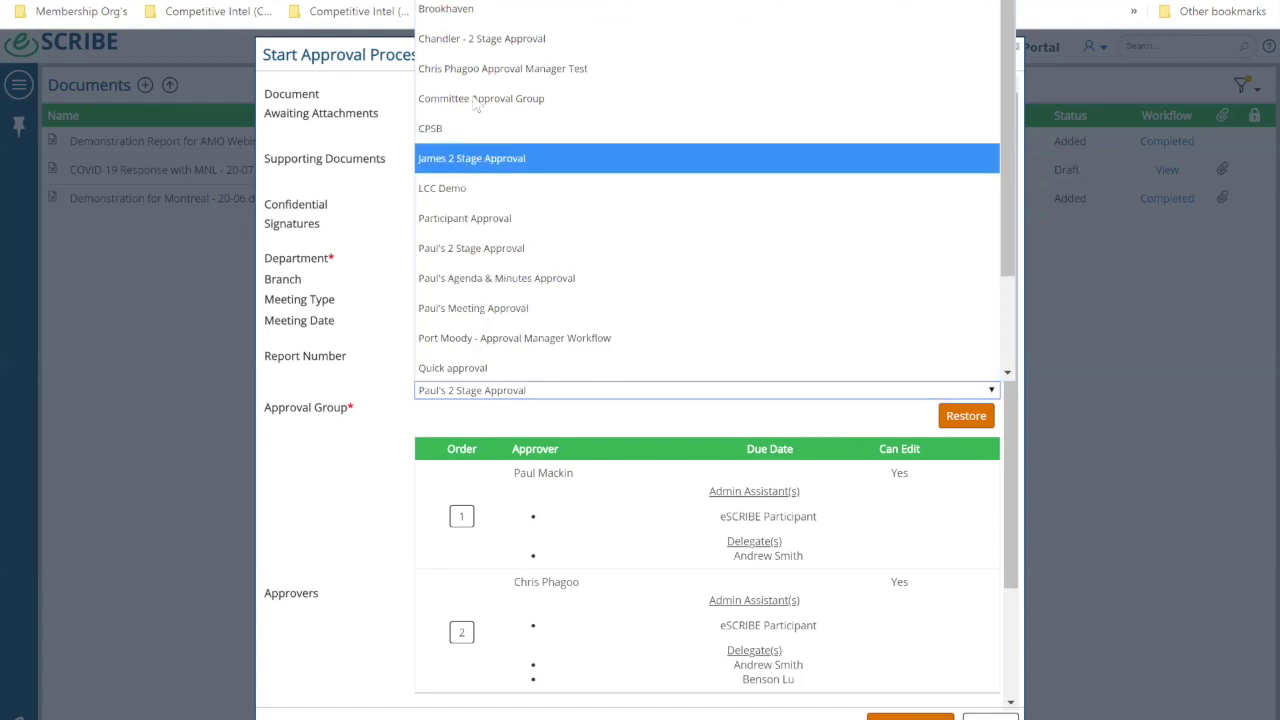
pyautogui.press('Home')
pyautogui.press('Return')
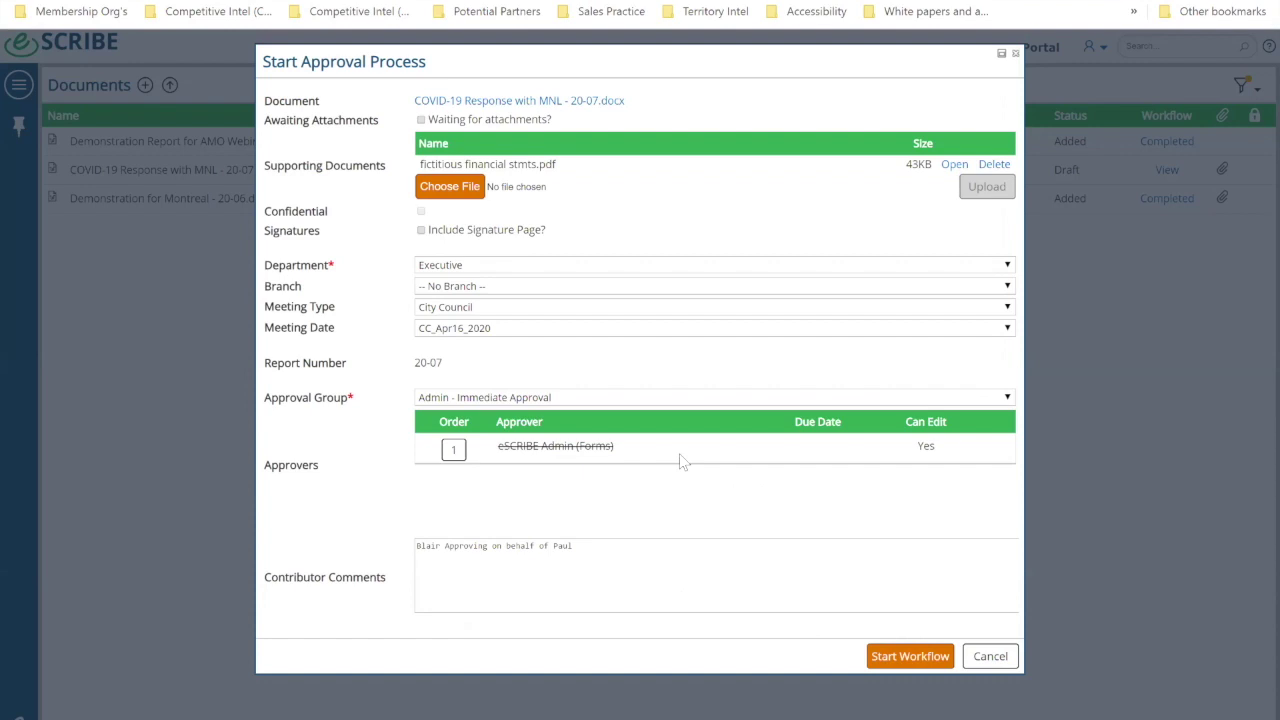
pyautogui.click(910, 657)
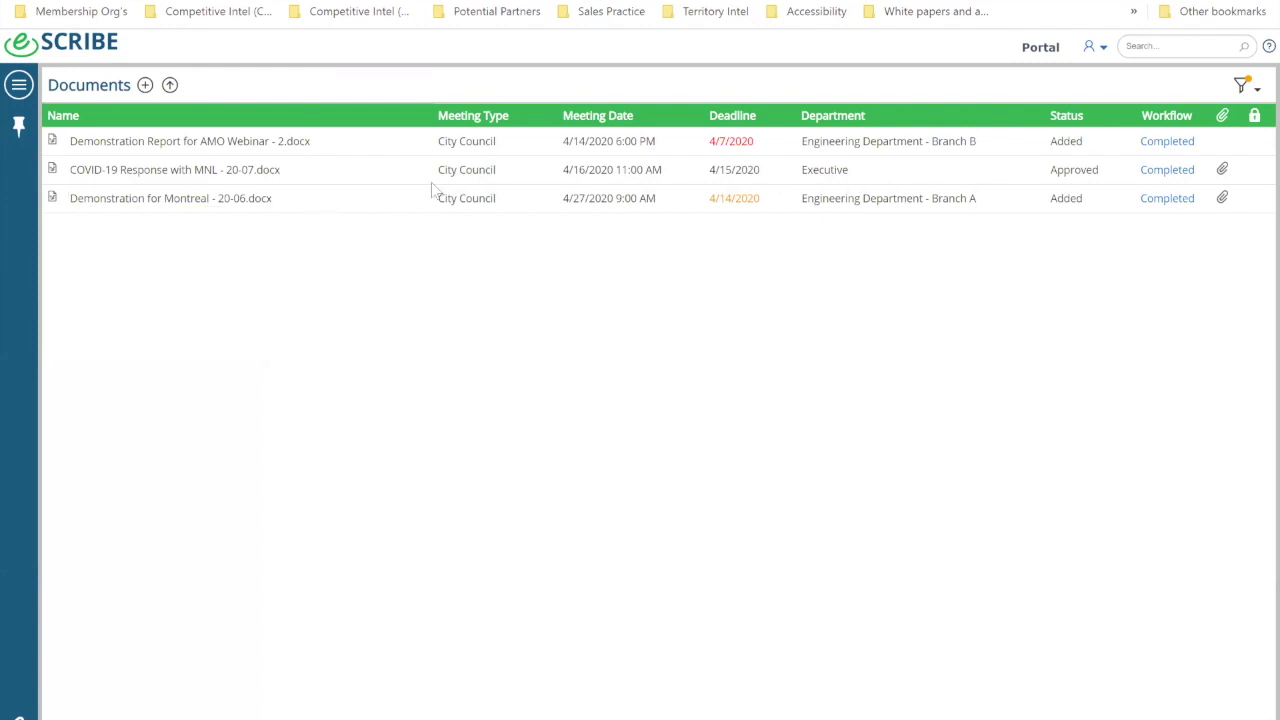
# Step: Check the Completed workflow history for the COVID-19 report, then go to Outlook
pyautogui.click(1174, 172)
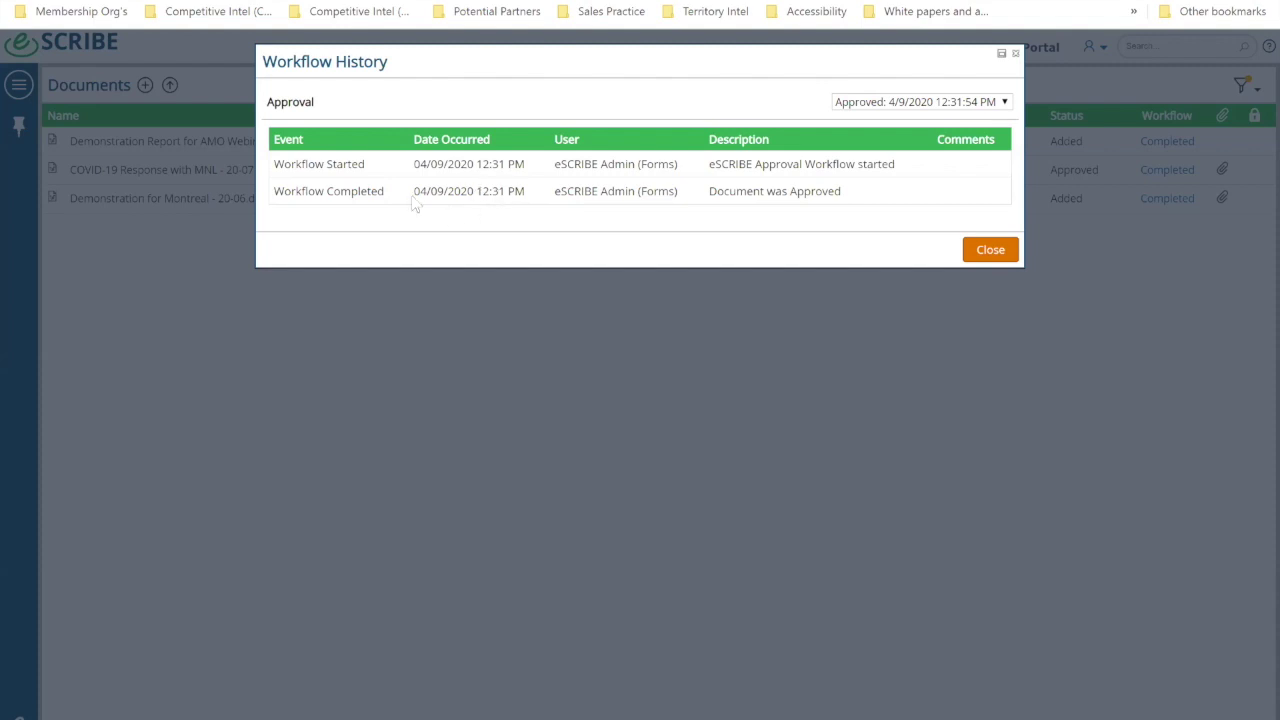
pyautogui.click(987, 254)
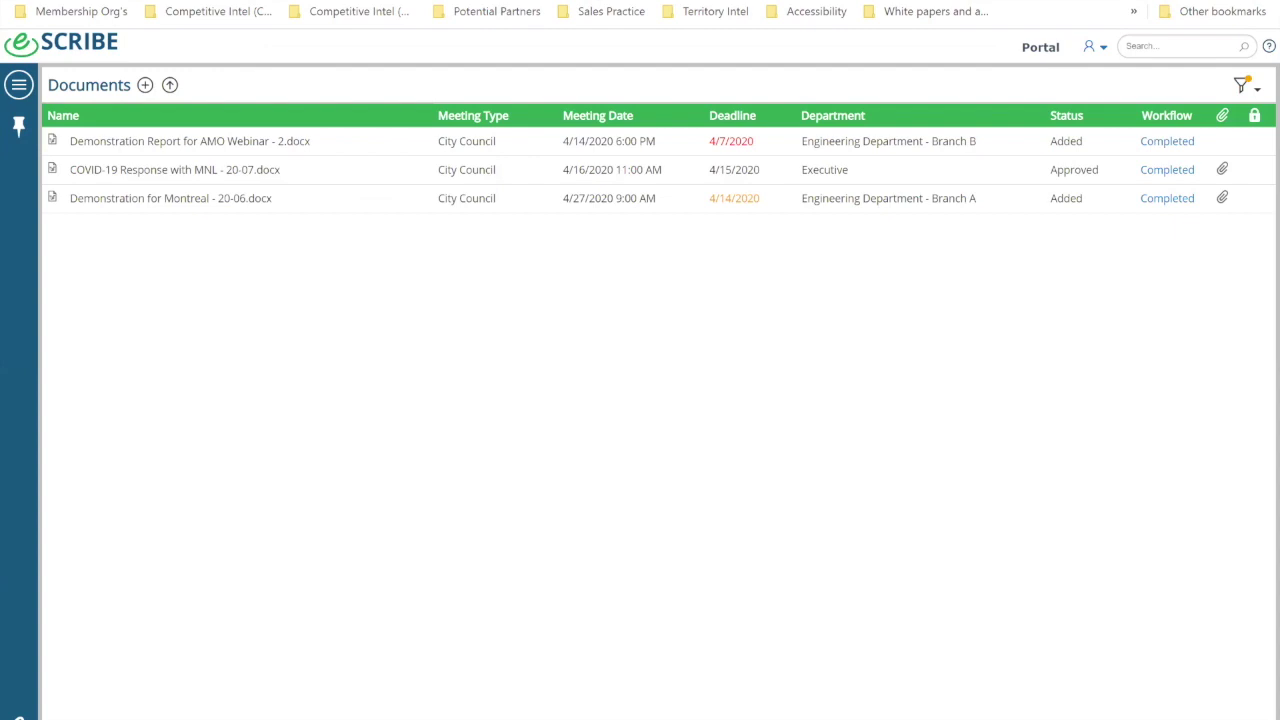
pyautogui.click(294, 690)
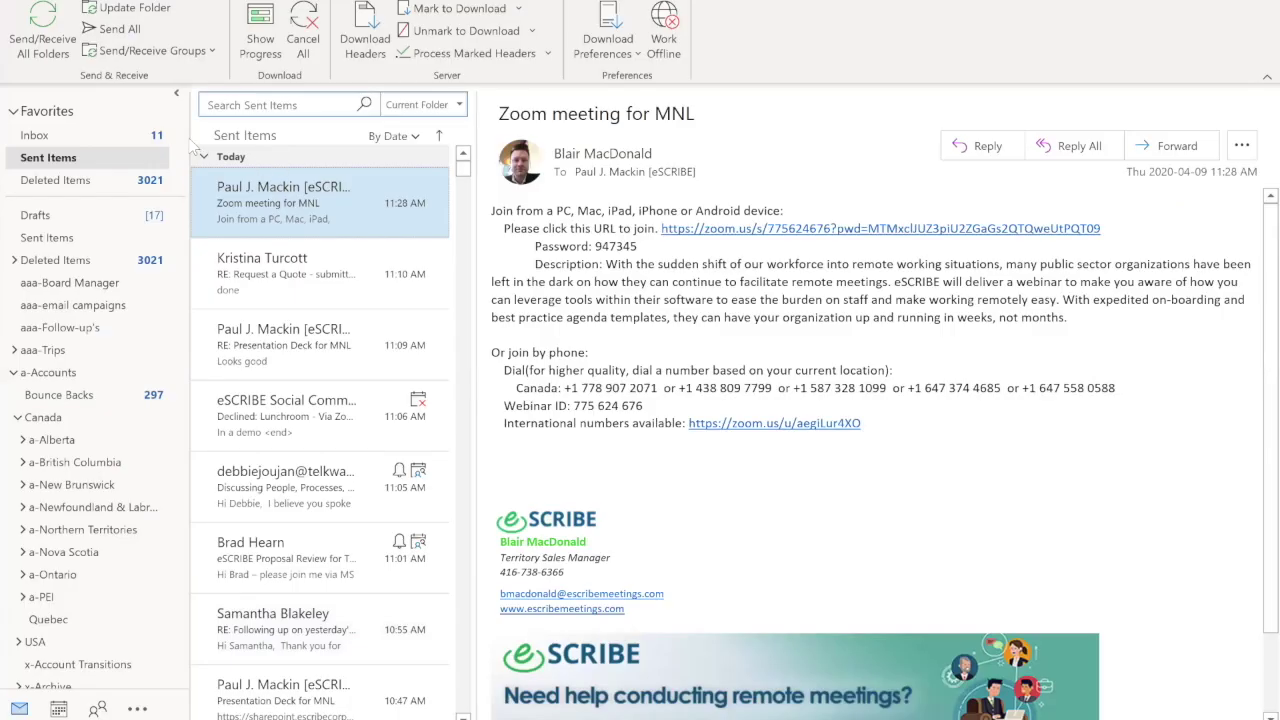
# Step: Read the workflow-started and APPROVED workflow-completed emails in Outlook's Other inbox, then return to eSCRIBE
pyautogui.click(35, 135)
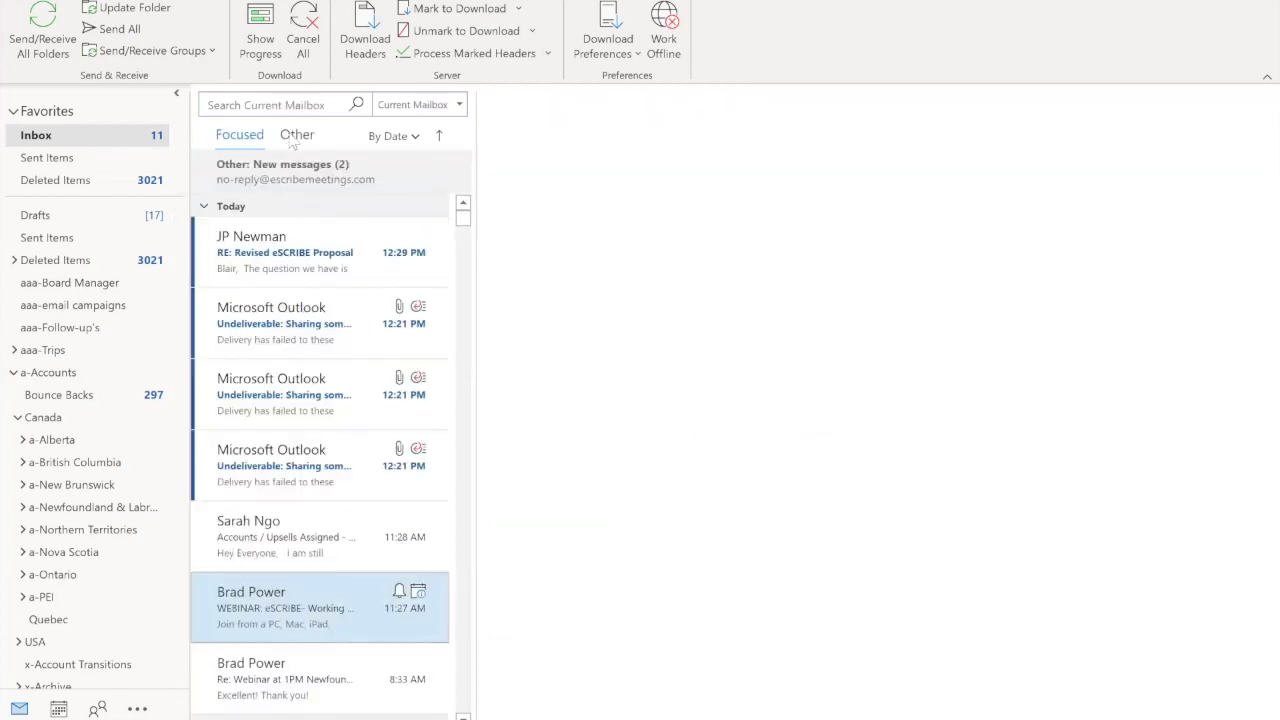
pyautogui.click(296, 135)
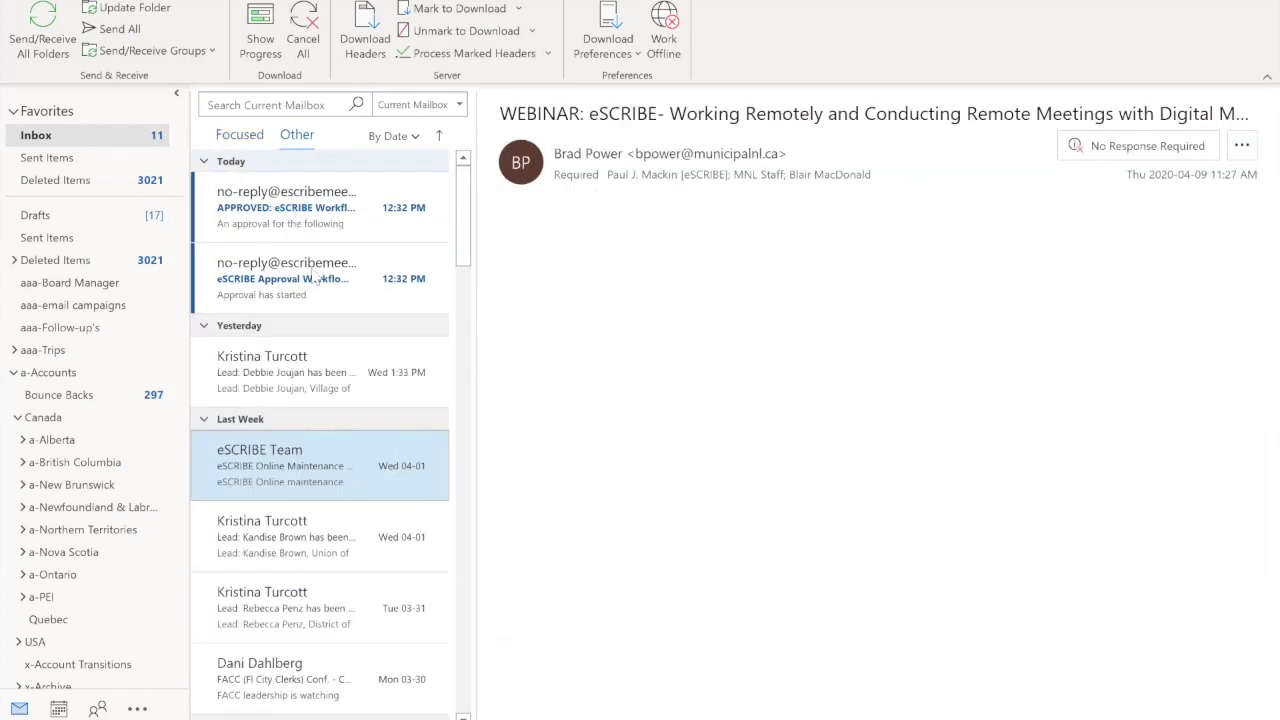
pyautogui.click(312, 293)
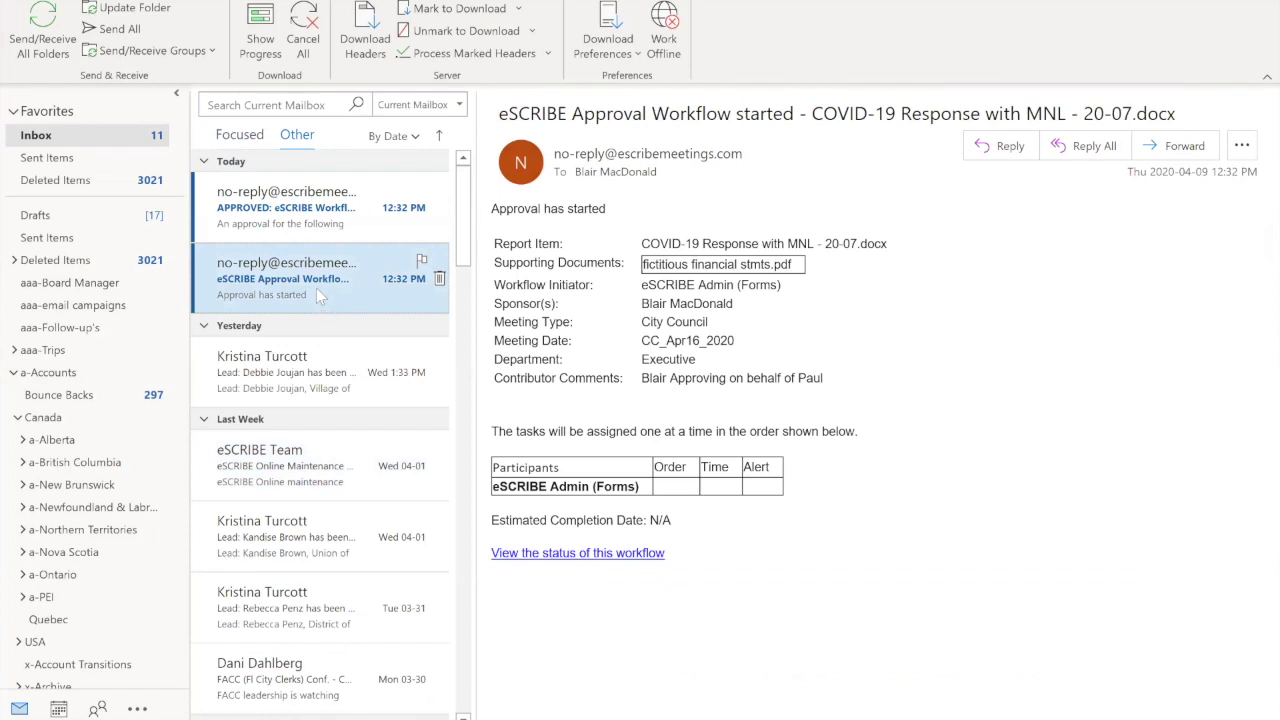
pyautogui.click(345, 224)
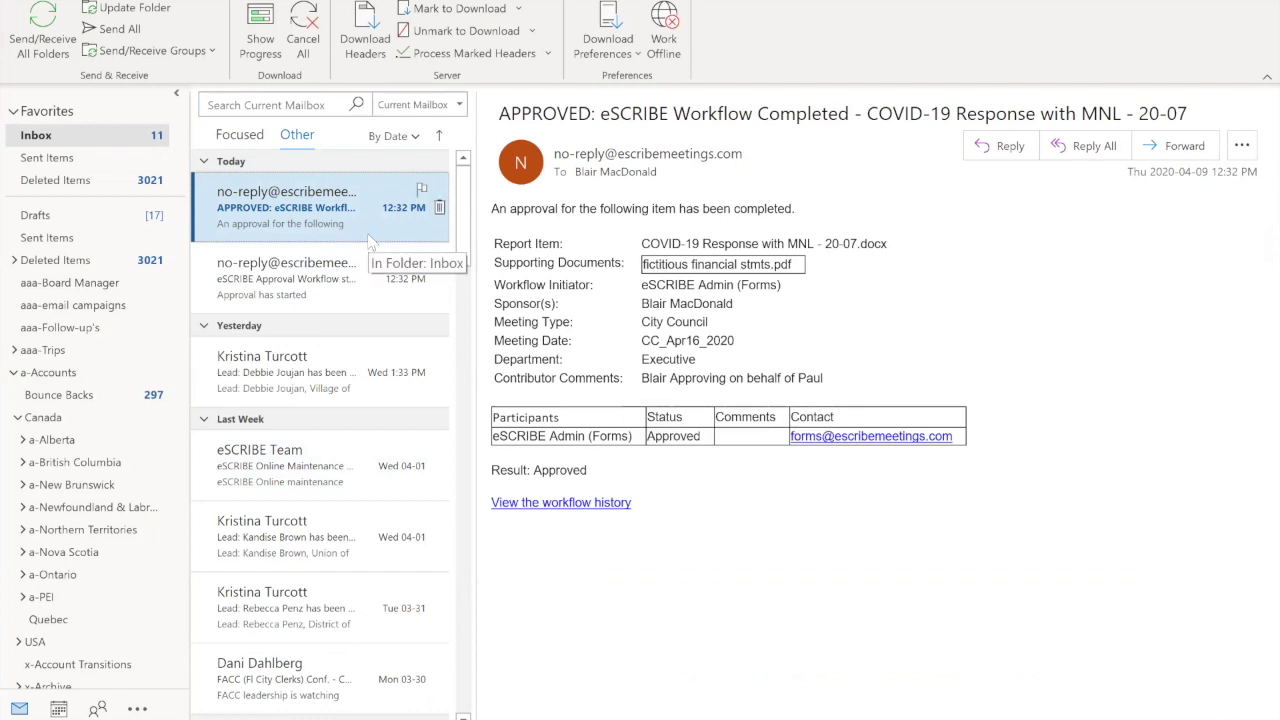
pyautogui.hotkey('alt', 'Tab')
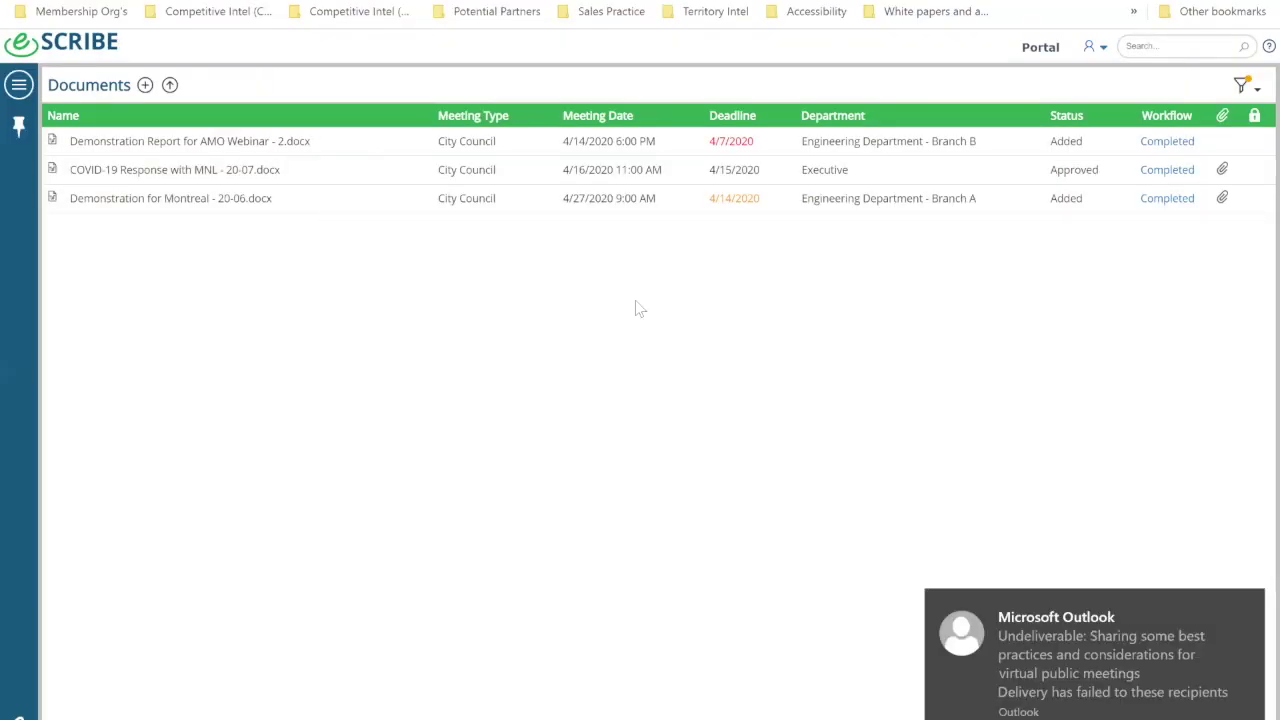
# Step: In Meeting Management, create an agenda item from the approved COVID-19 Response with MNL report
pyautogui.click(1250, 607)
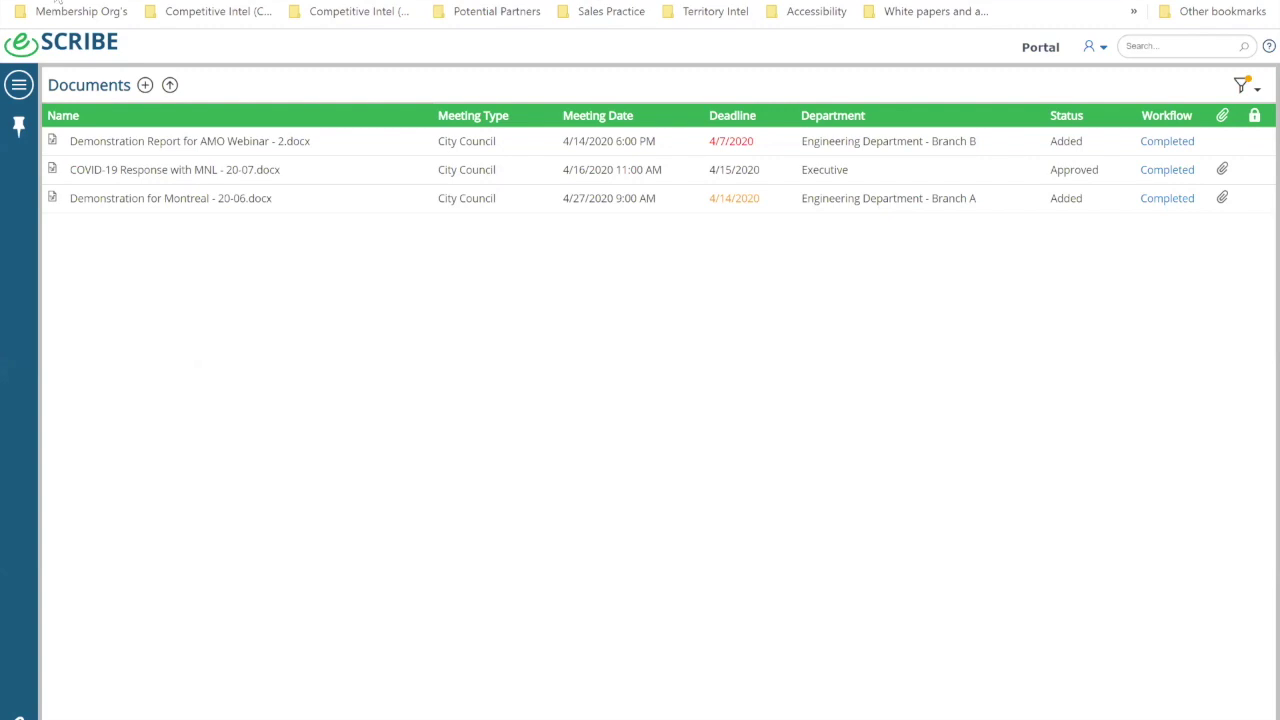
pyautogui.click(20, 85)
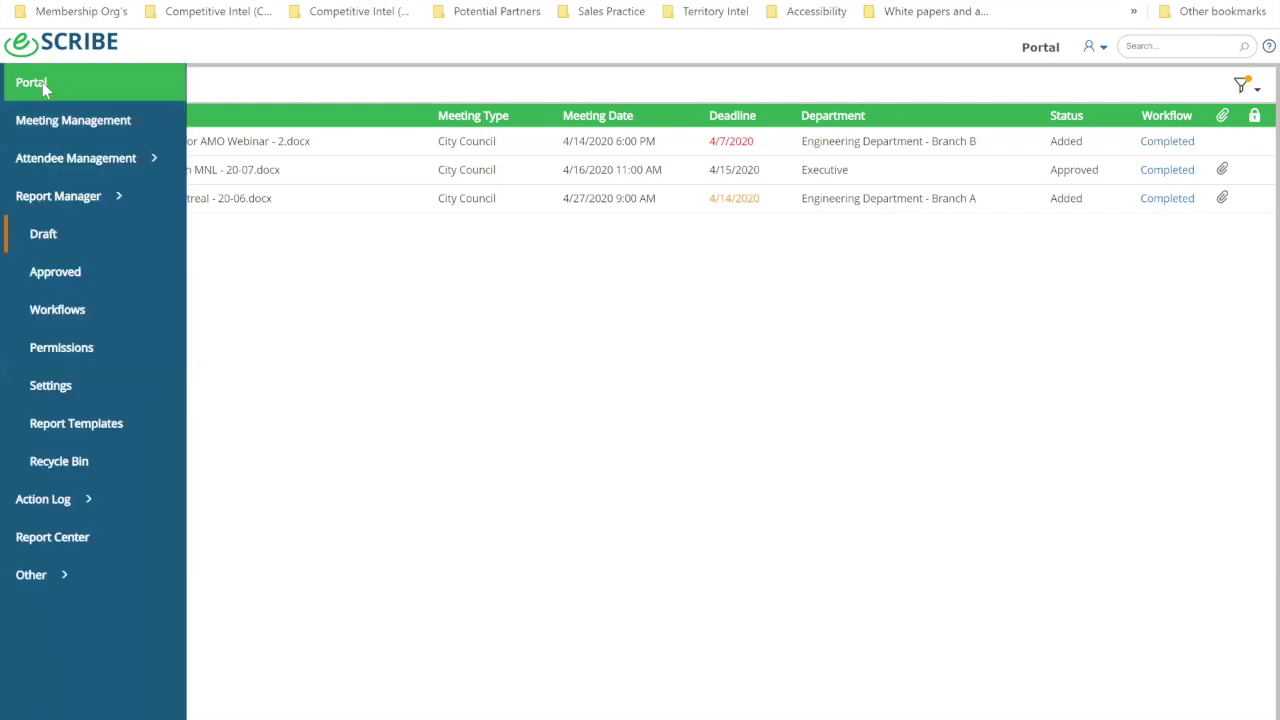
pyautogui.click(45, 88)
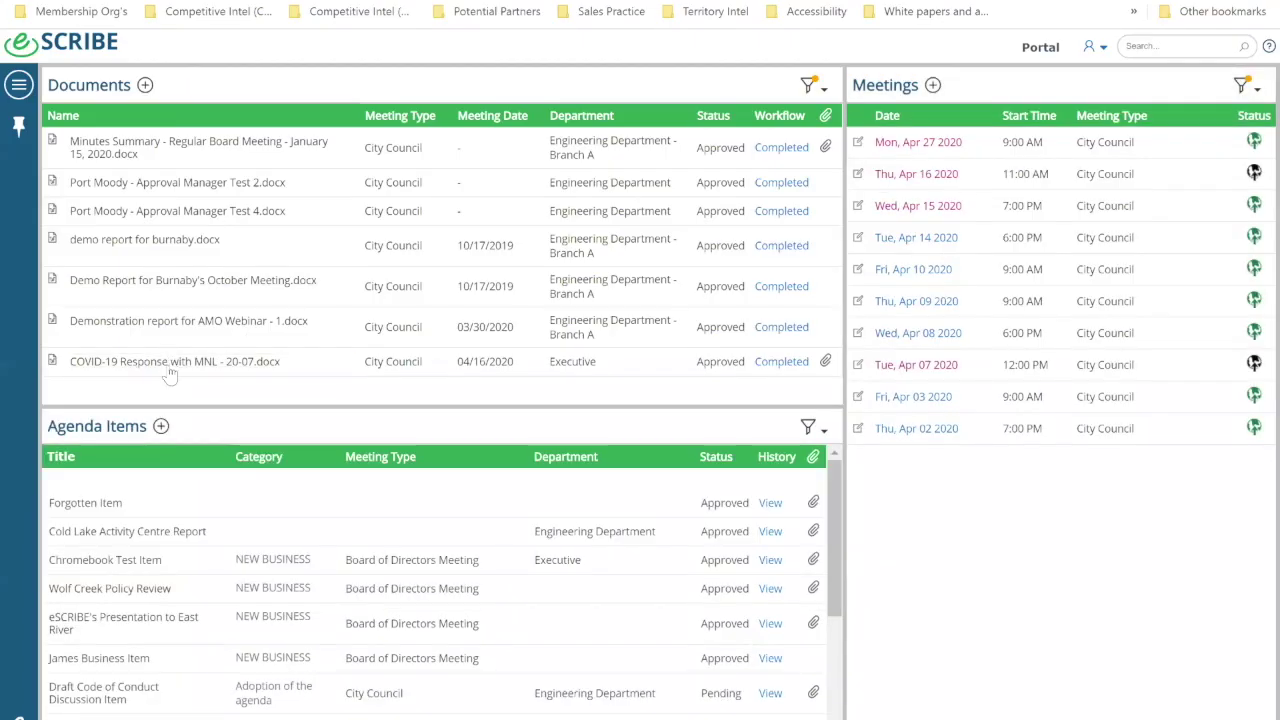
pyautogui.moveTo(171, 366)
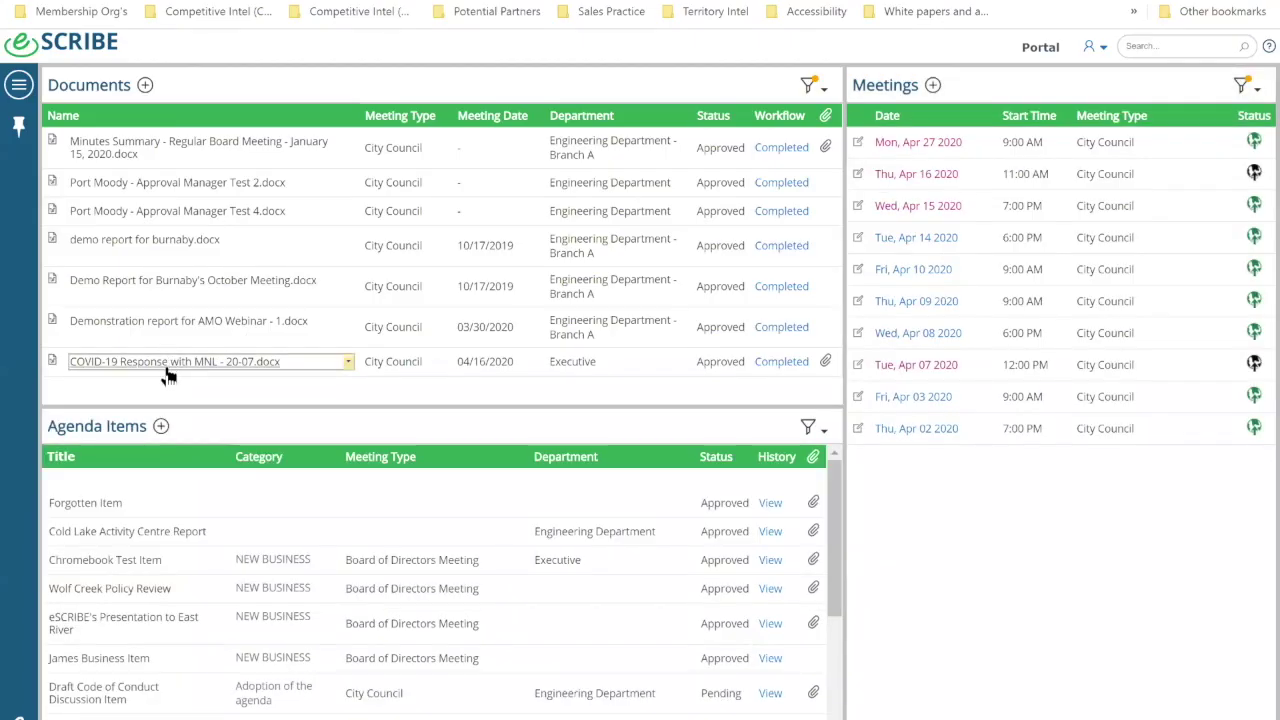
pyautogui.click(349, 364)
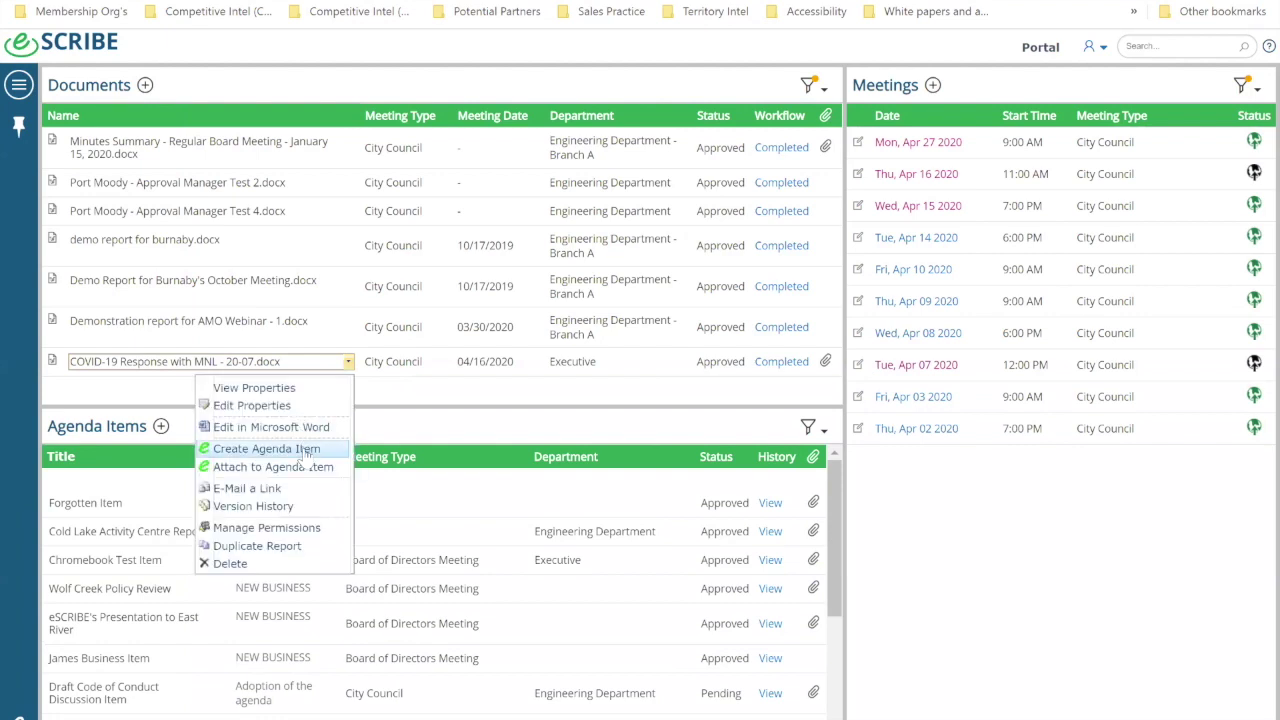
pyautogui.click(302, 449)
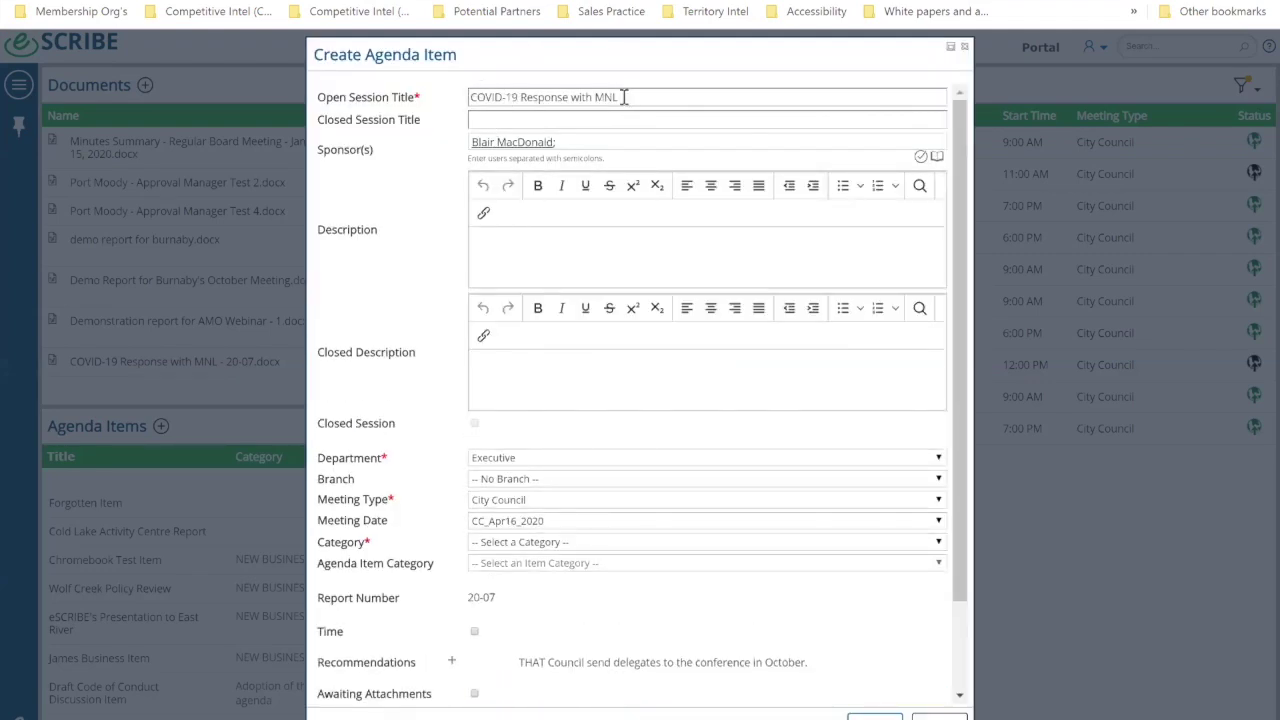
# Step: File COVID-19 Response with MNL, 20-07 under New Business on the April 16 meeting and save it
pyautogui.scroll(-2, 584, 190)
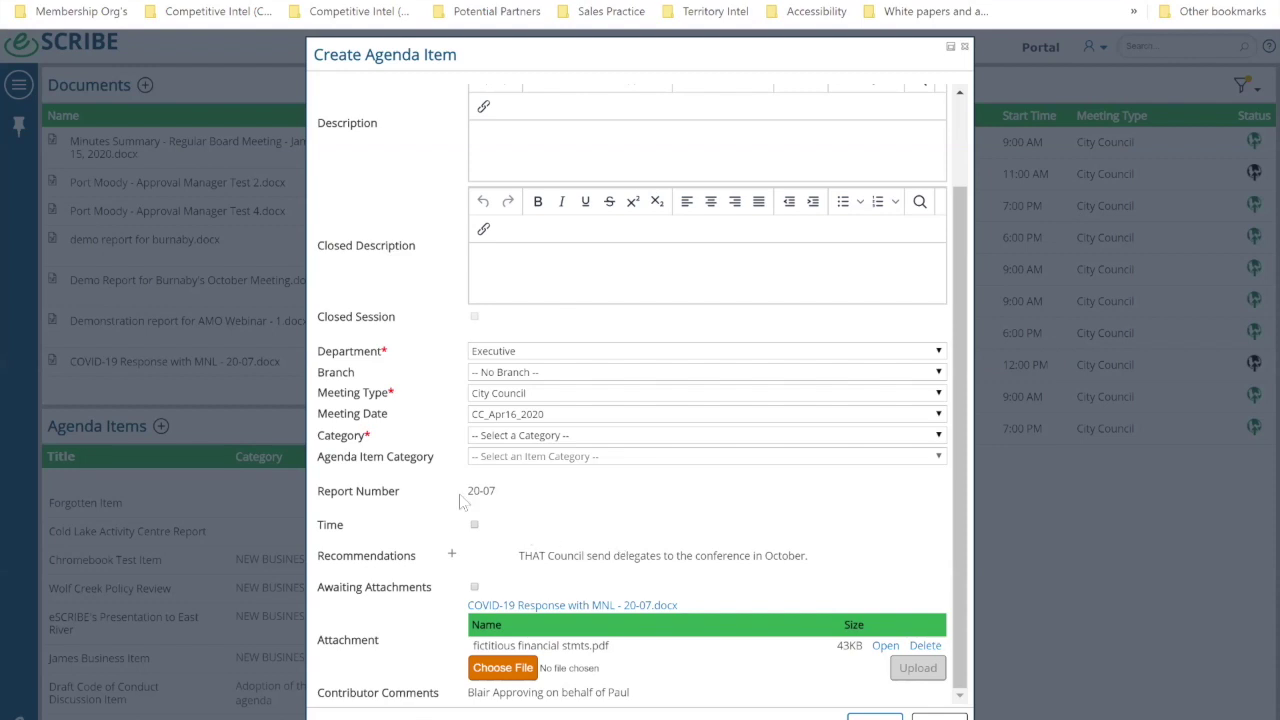
pyautogui.click(507, 421)
pyautogui.click(493, 413)
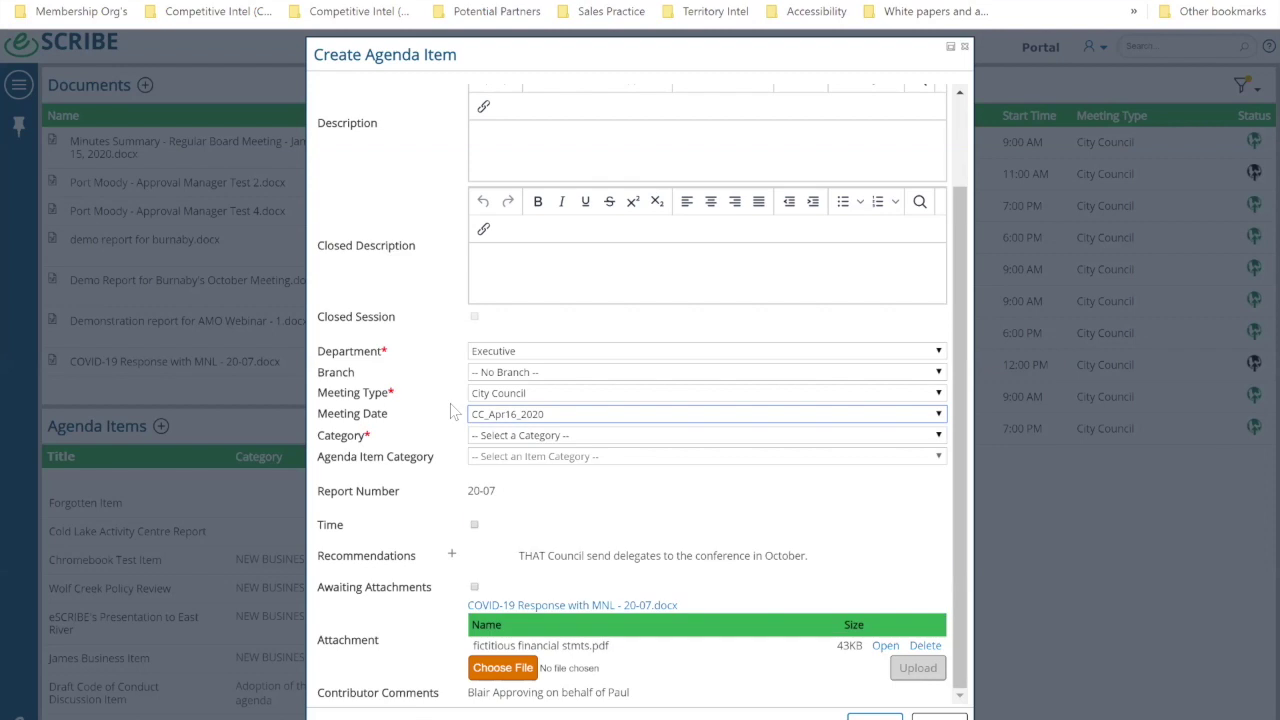
pyautogui.click(500, 440)
pyautogui.scroll(-3, 515, 358)
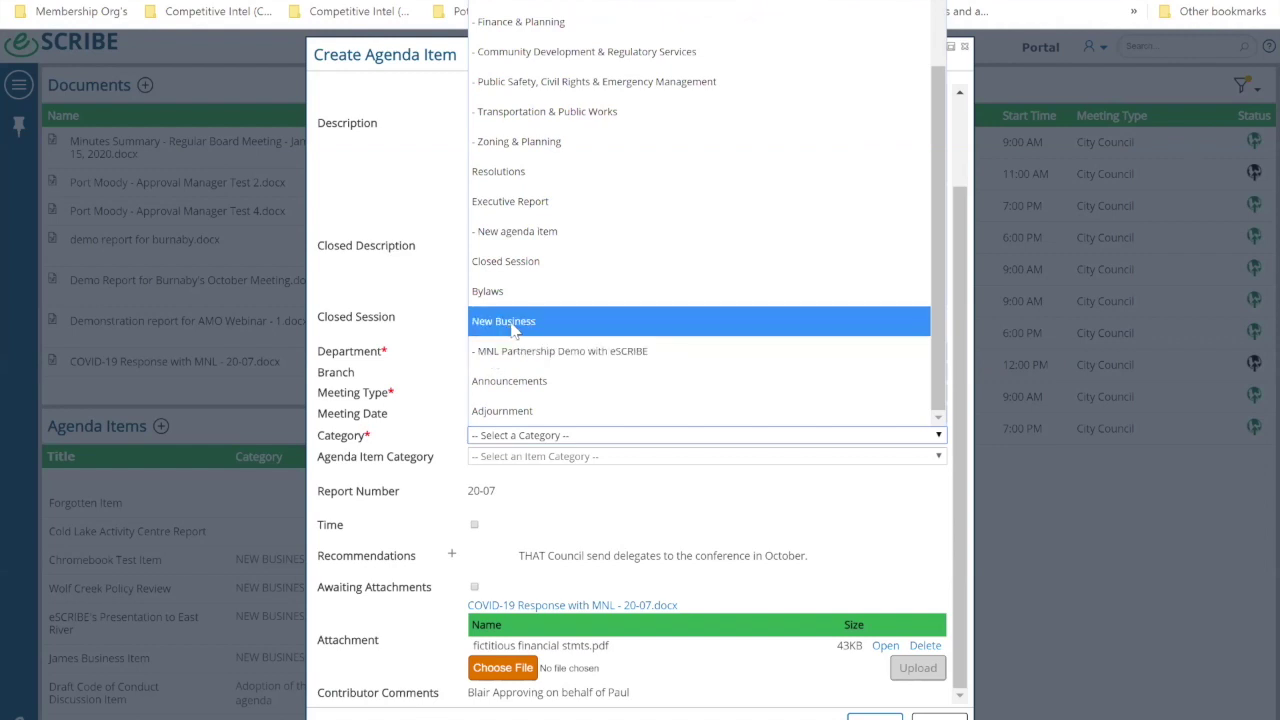
pyautogui.click(513, 321)
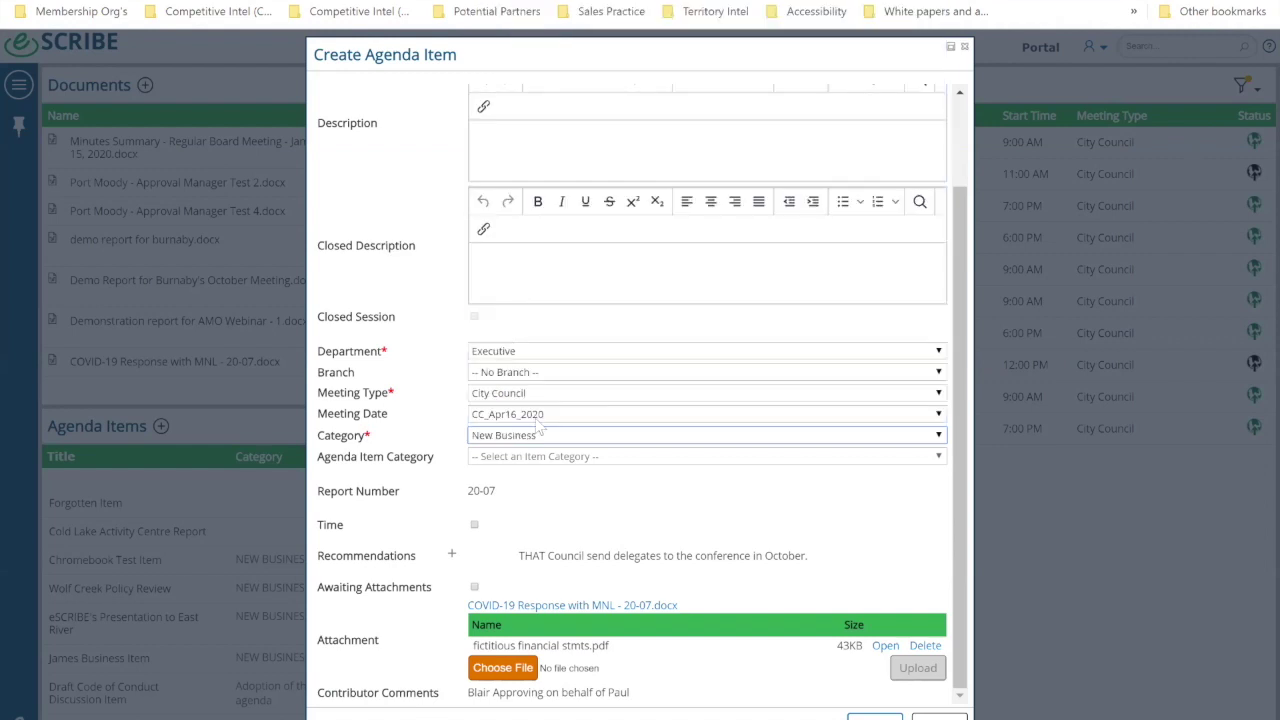
pyautogui.click(873, 717)
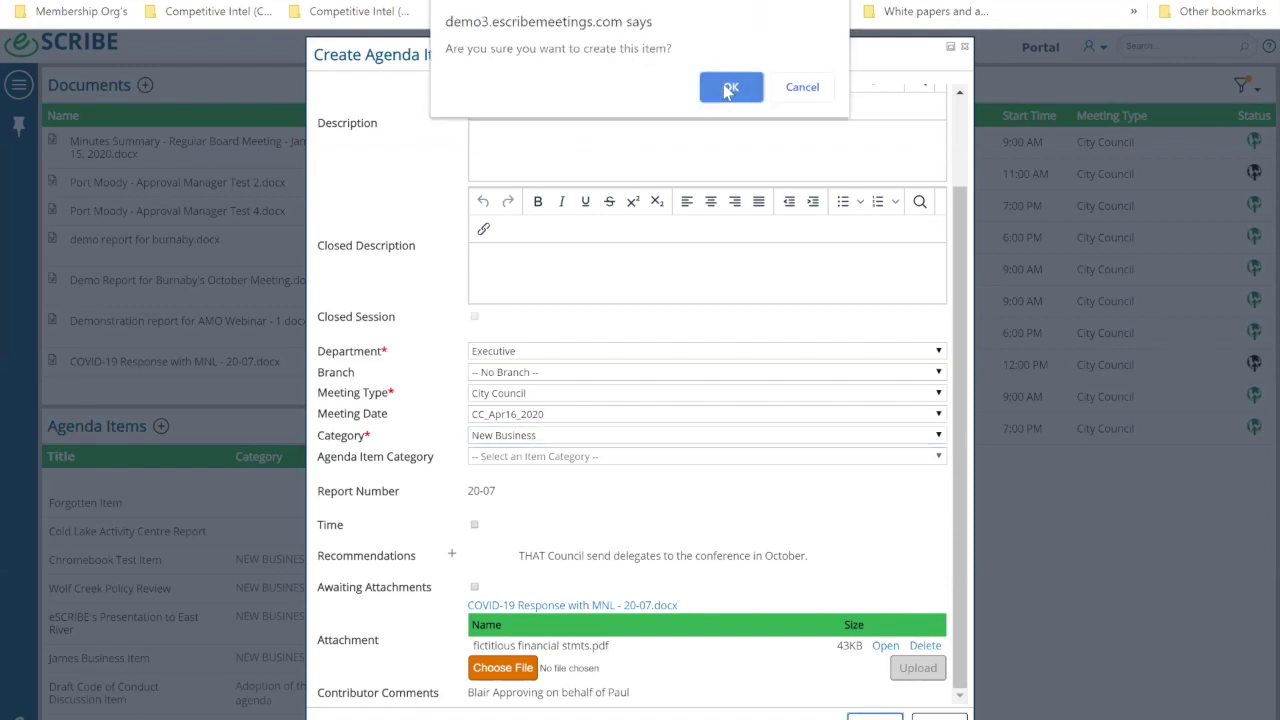
pyautogui.click(730, 87)
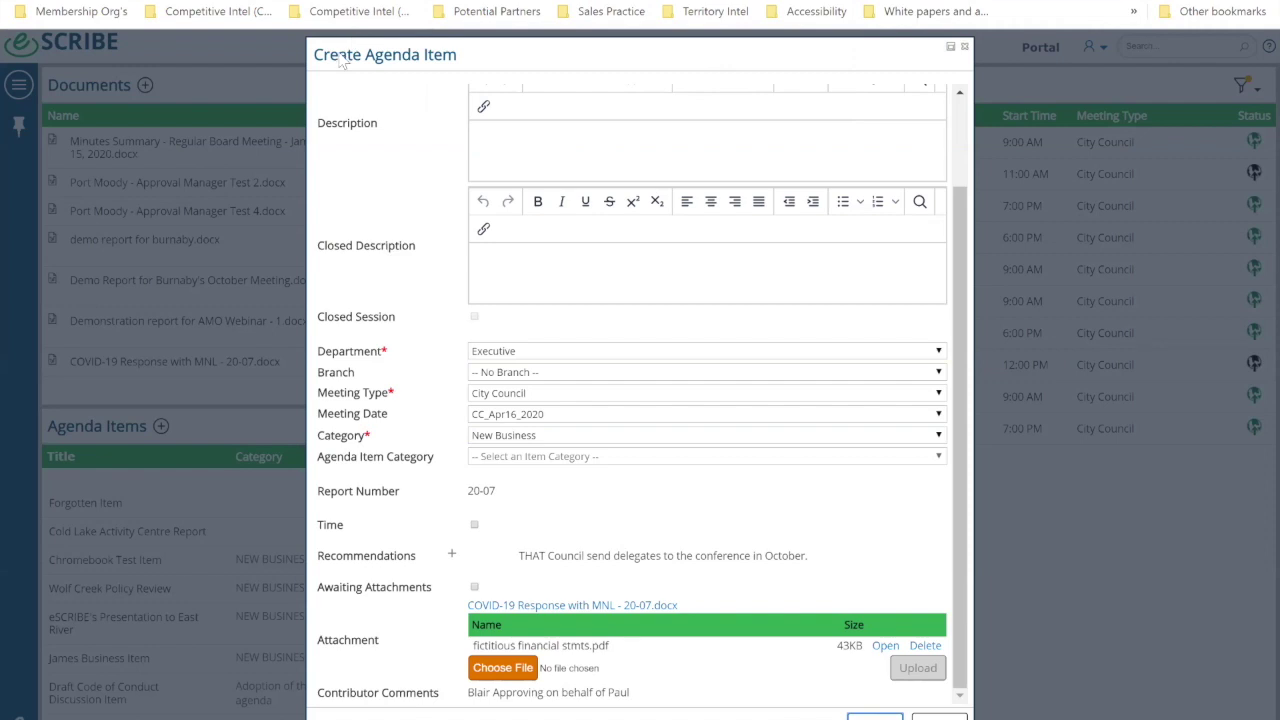
pyautogui.scroll(2, 520, 155)
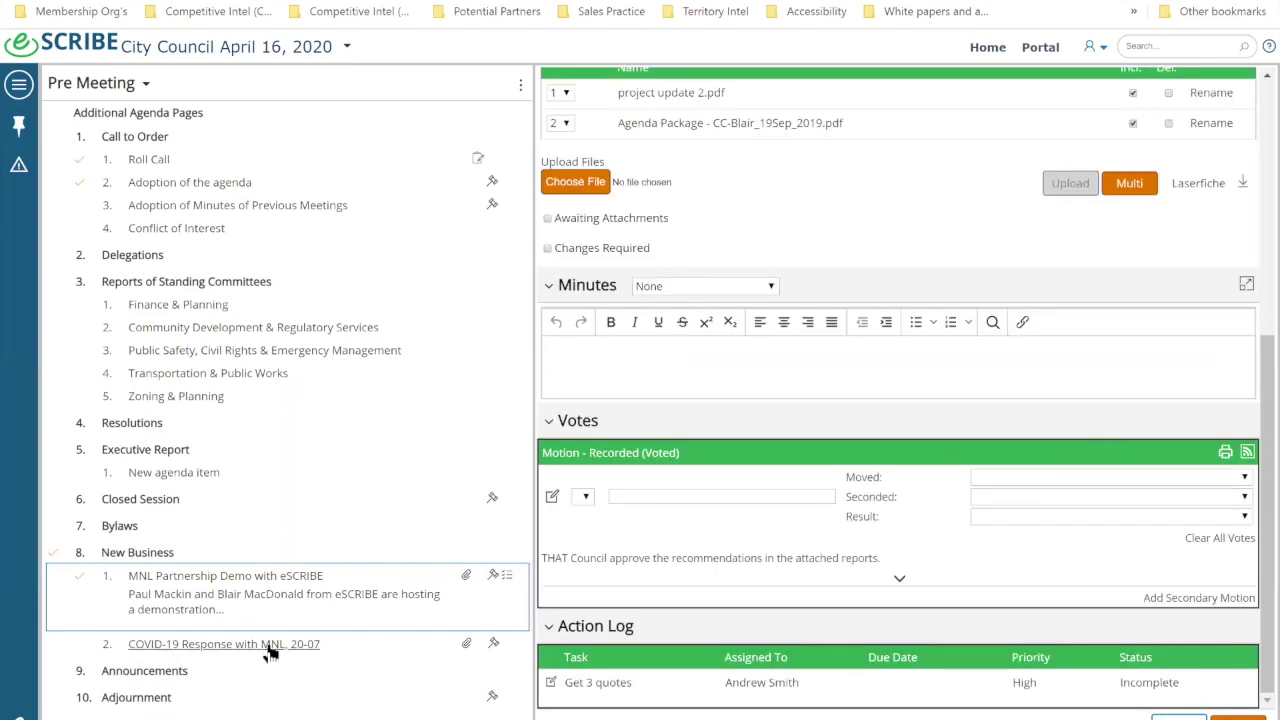
# Step: Set the COVID-19 item's vote Proceeding Label to Motion and save
pyautogui.click(268, 648)
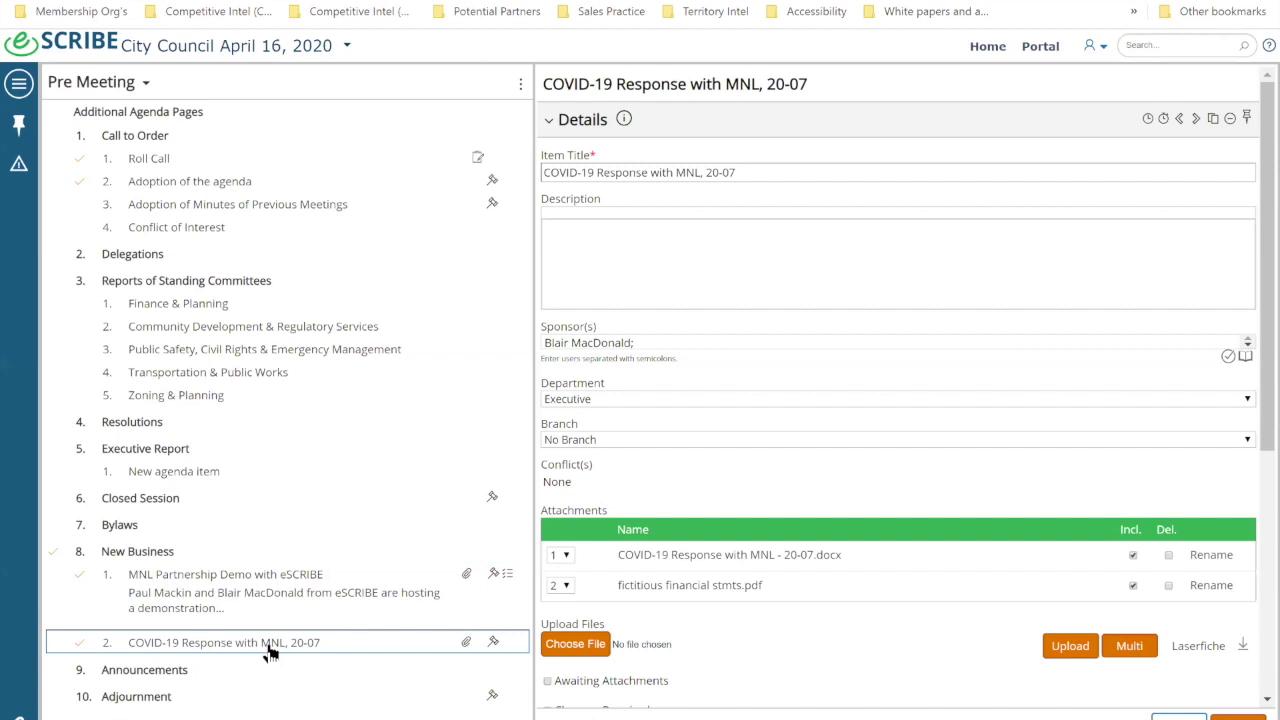
pyautogui.scroll(5, 826, 262)
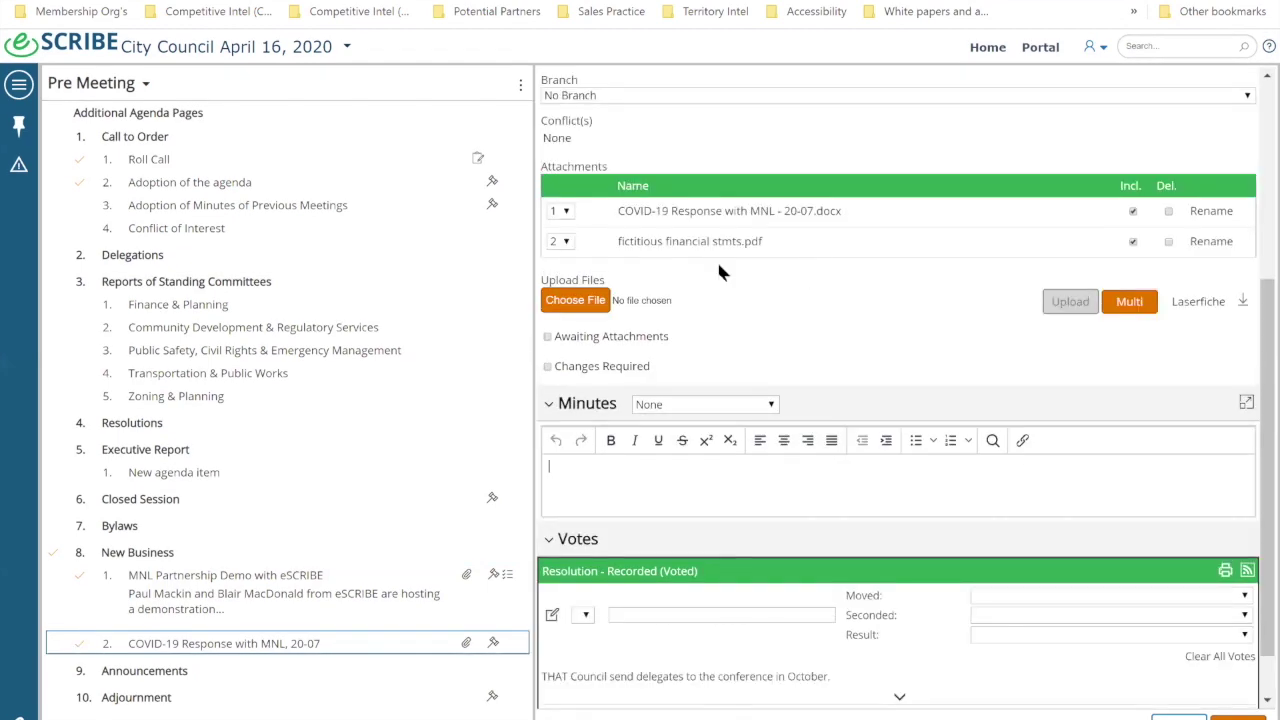
pyautogui.scroll(-4, 617, 265)
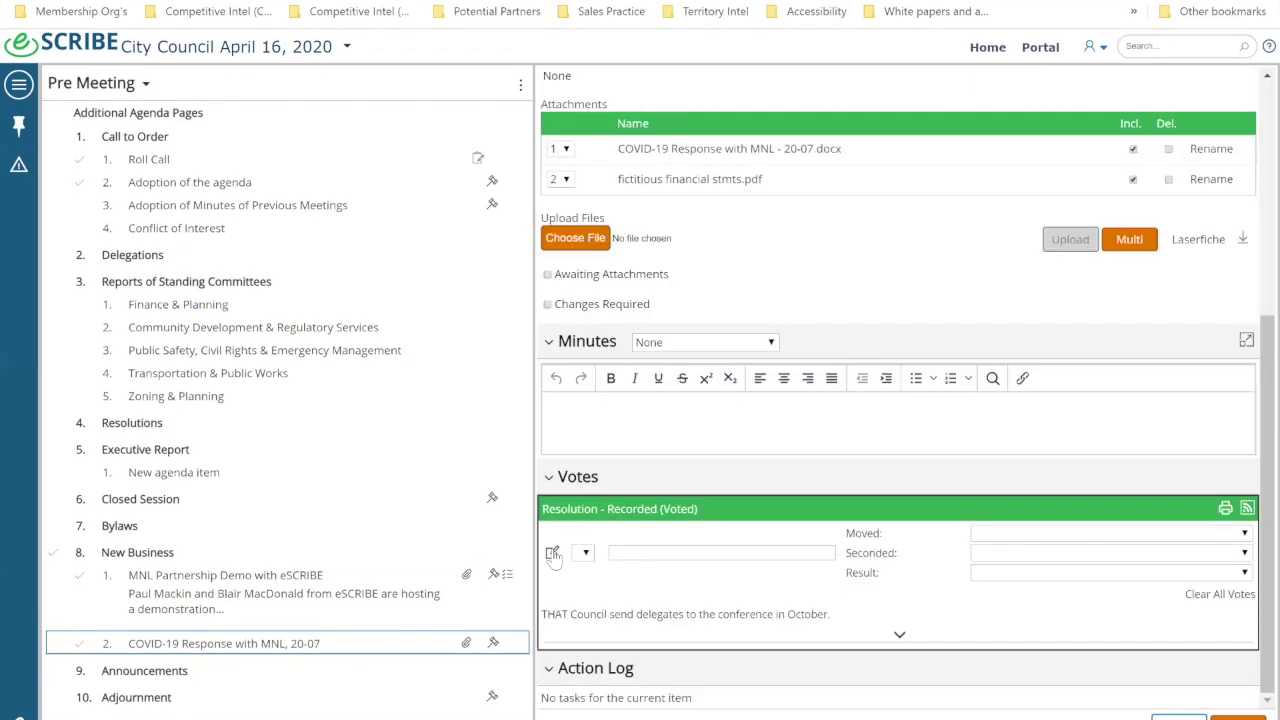
pyautogui.click(552, 553)
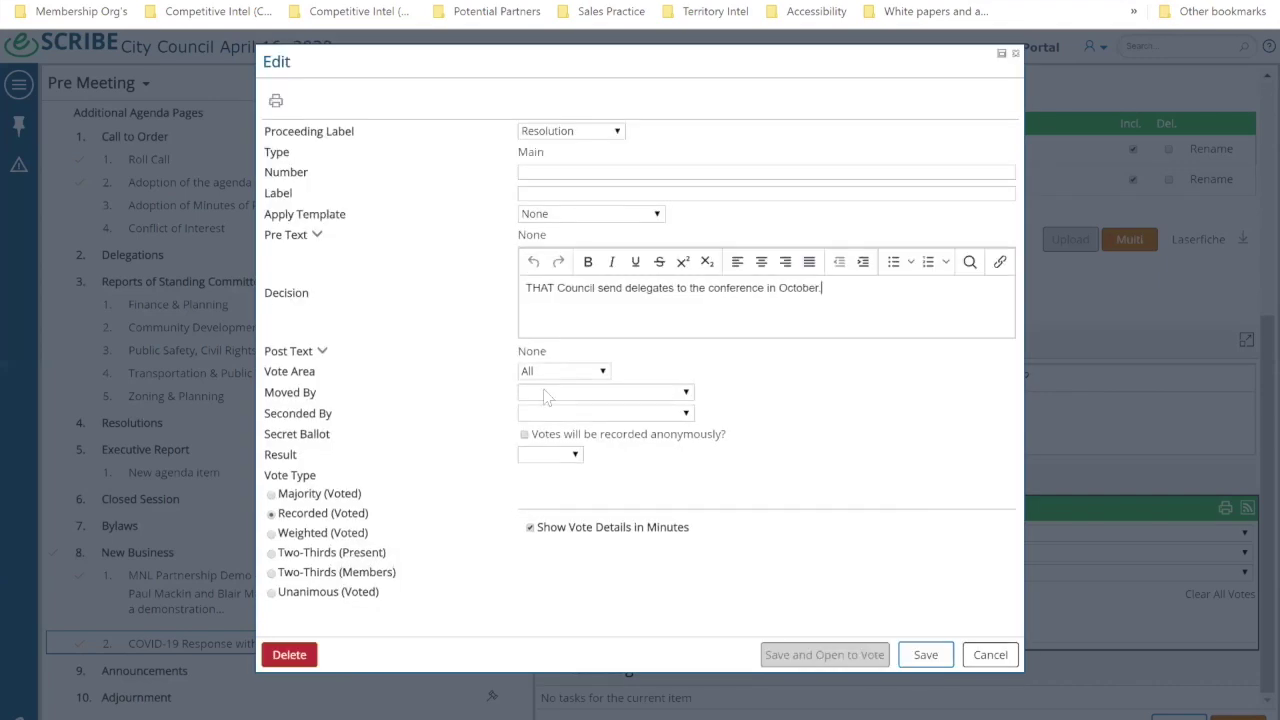
pyautogui.click(545, 124)
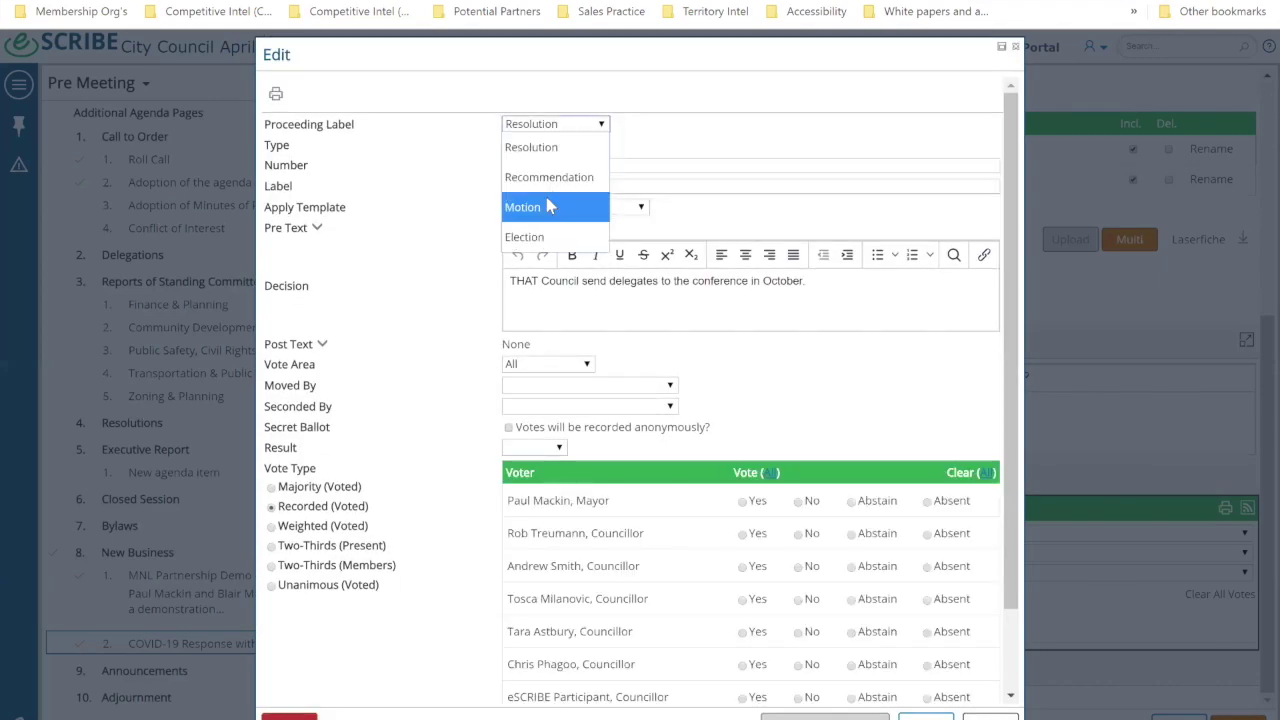
pyautogui.click(540, 206)
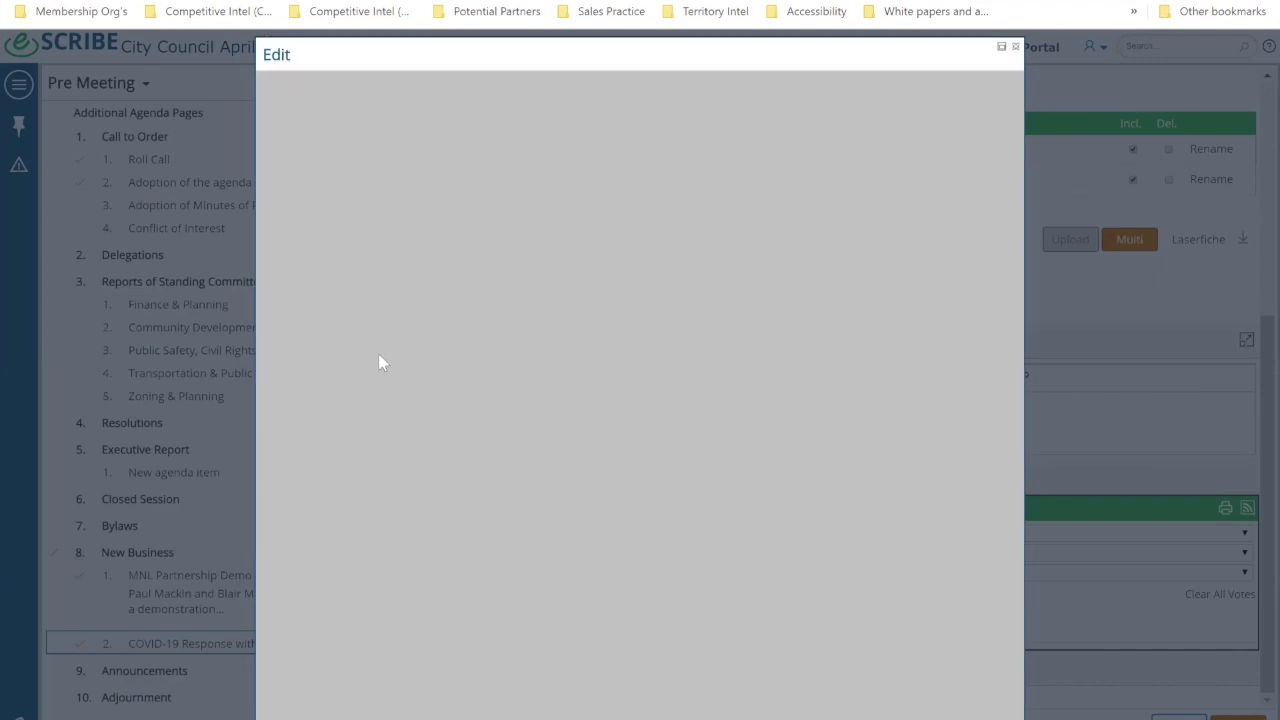
pyautogui.scroll(-1, 362, 449)
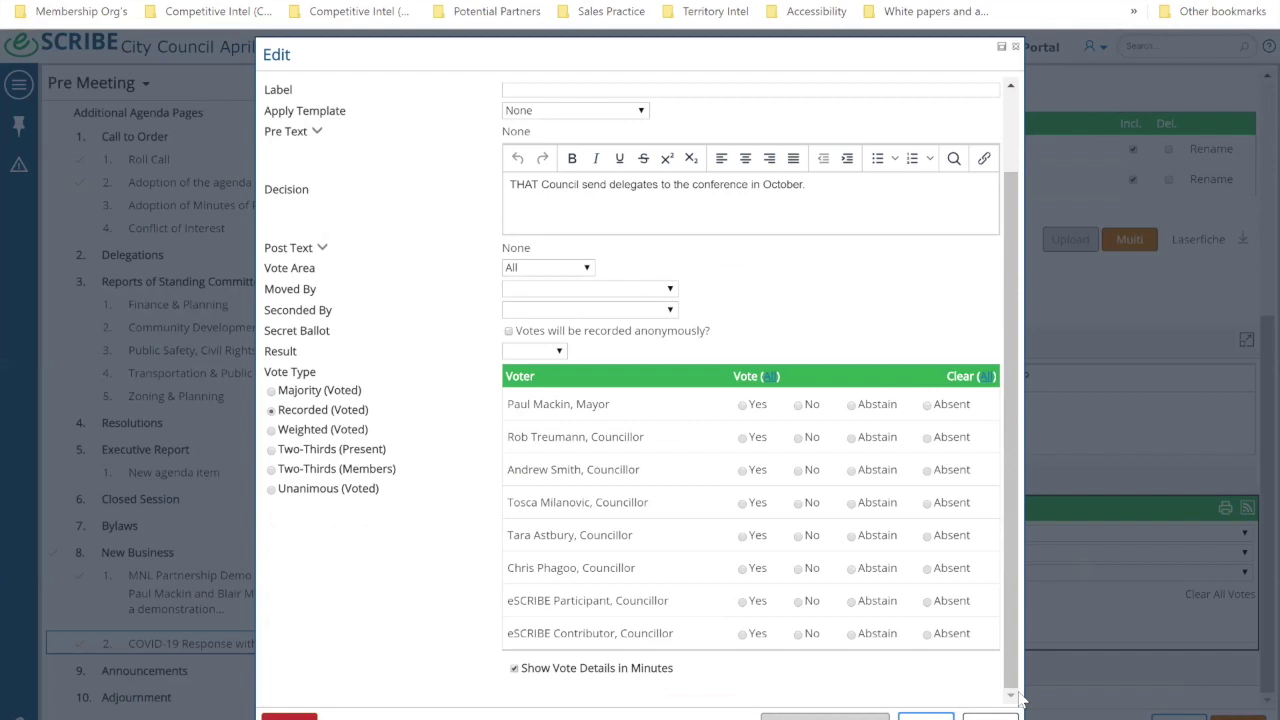
pyautogui.click(992, 716)
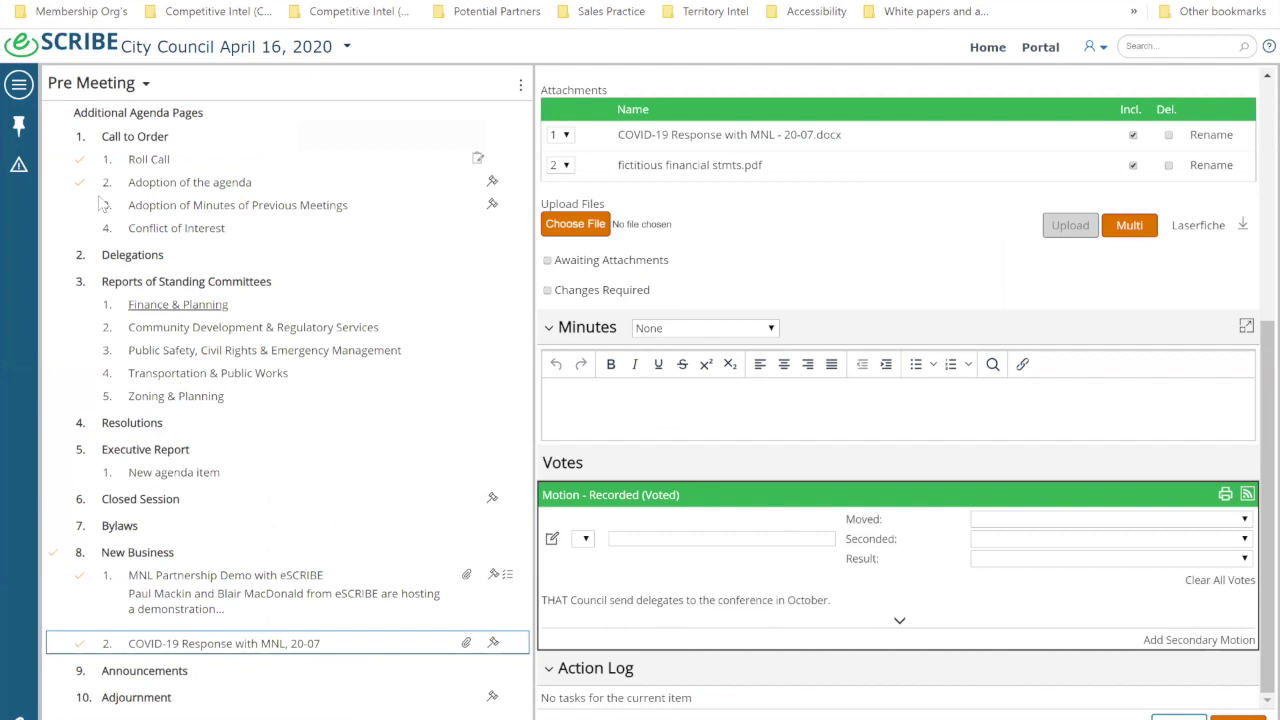
# Step: Expand the Administration options in the main navigation menu
pyautogui.click(19, 87)
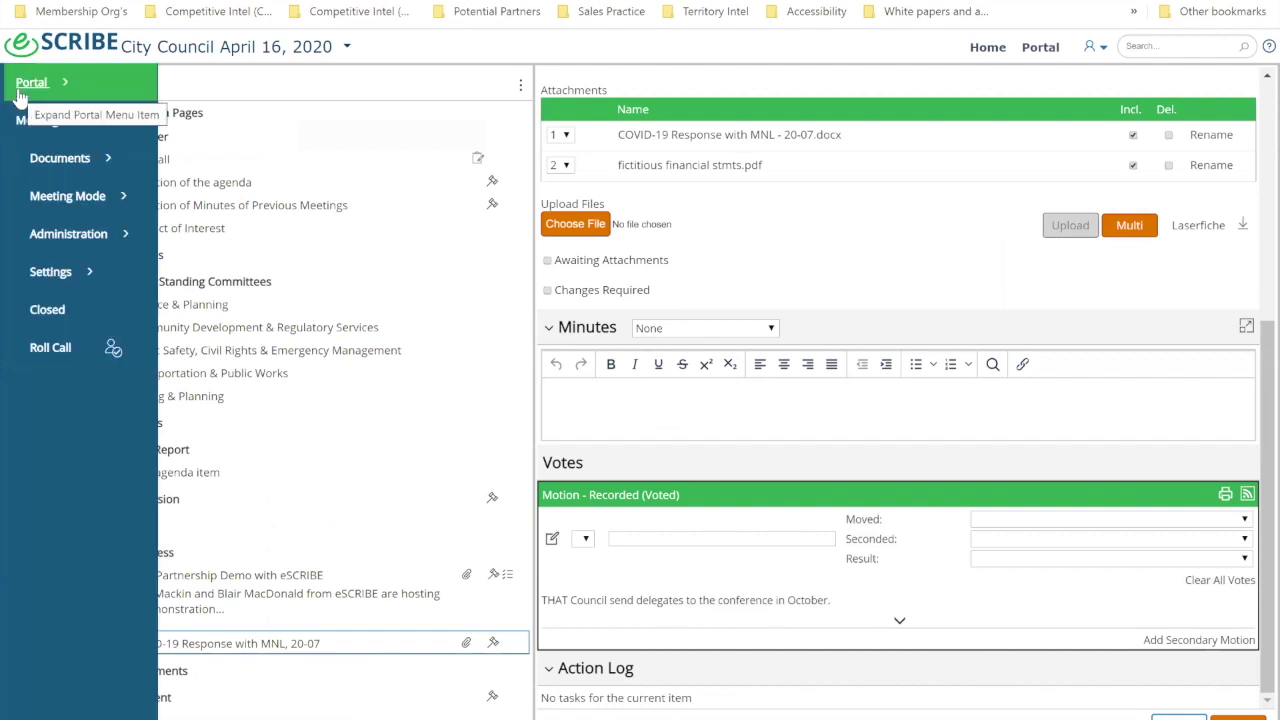
pyautogui.click(64, 161)
pyautogui.click(42, 125)
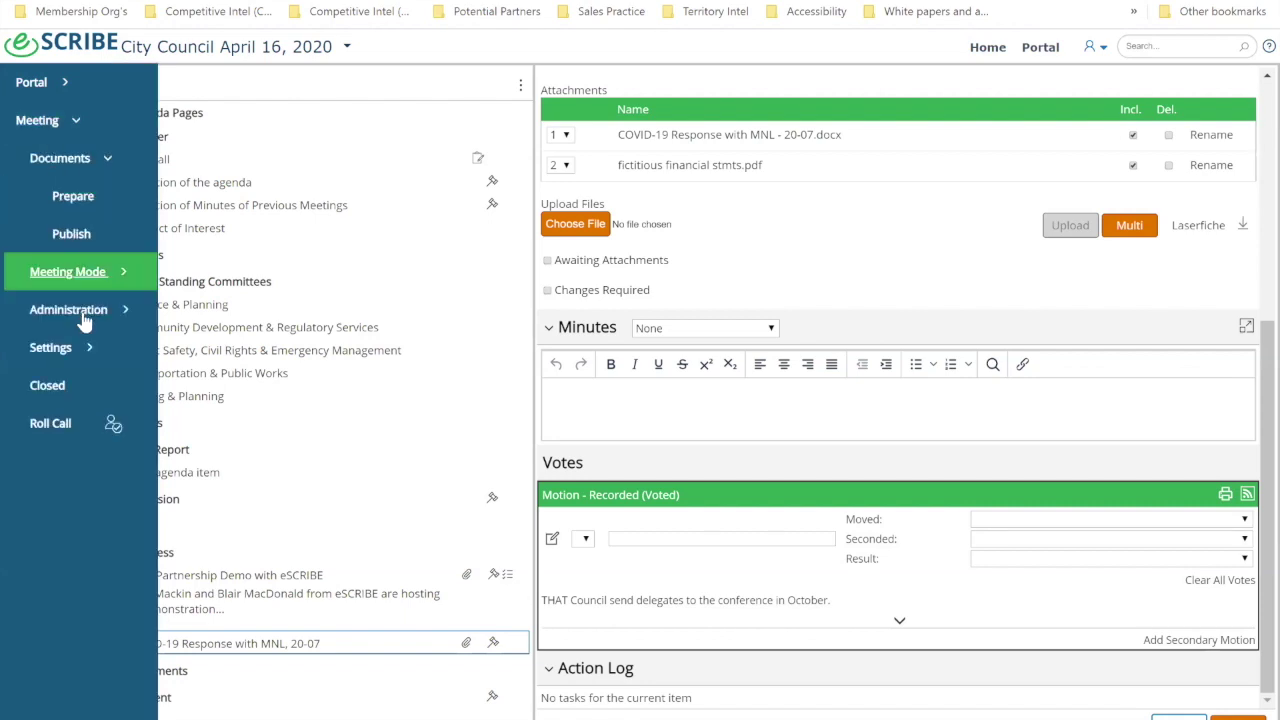
pyautogui.click(84, 310)
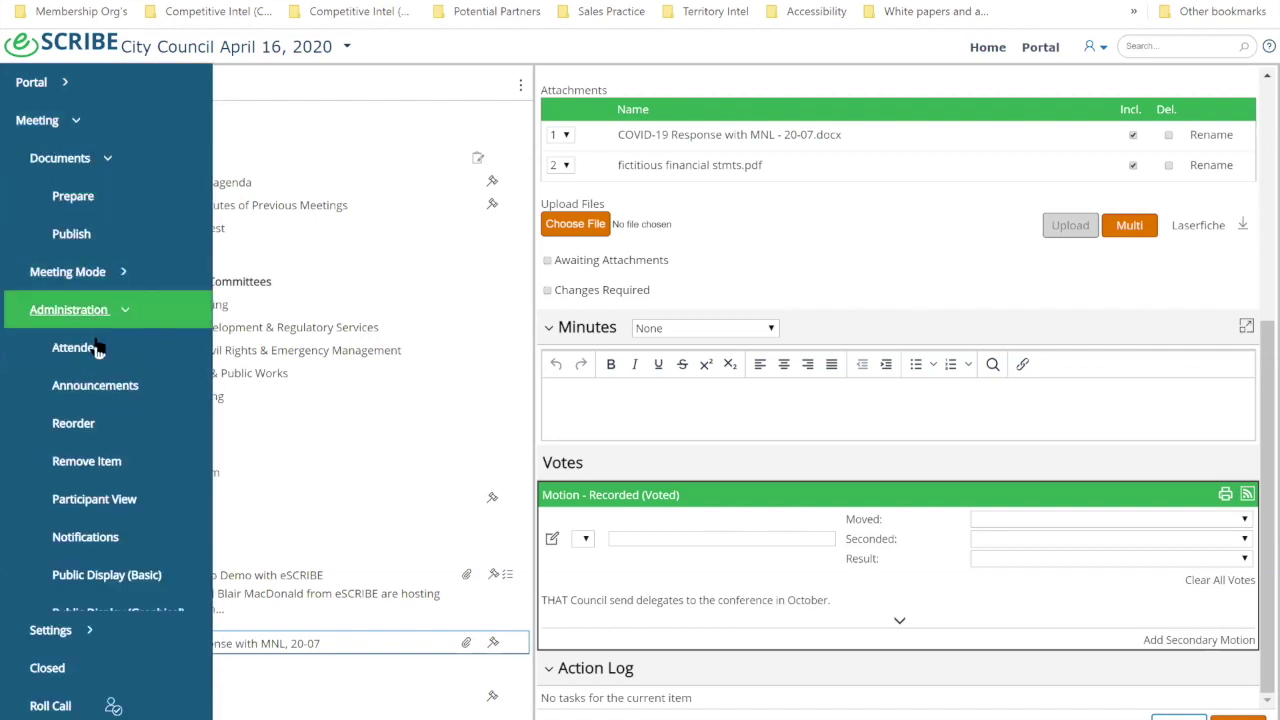
# Step: Reorder the agenda: New Business after Delegations with COVID-19 first, Zoning & Planning before Transportation
pyautogui.click(73, 424)
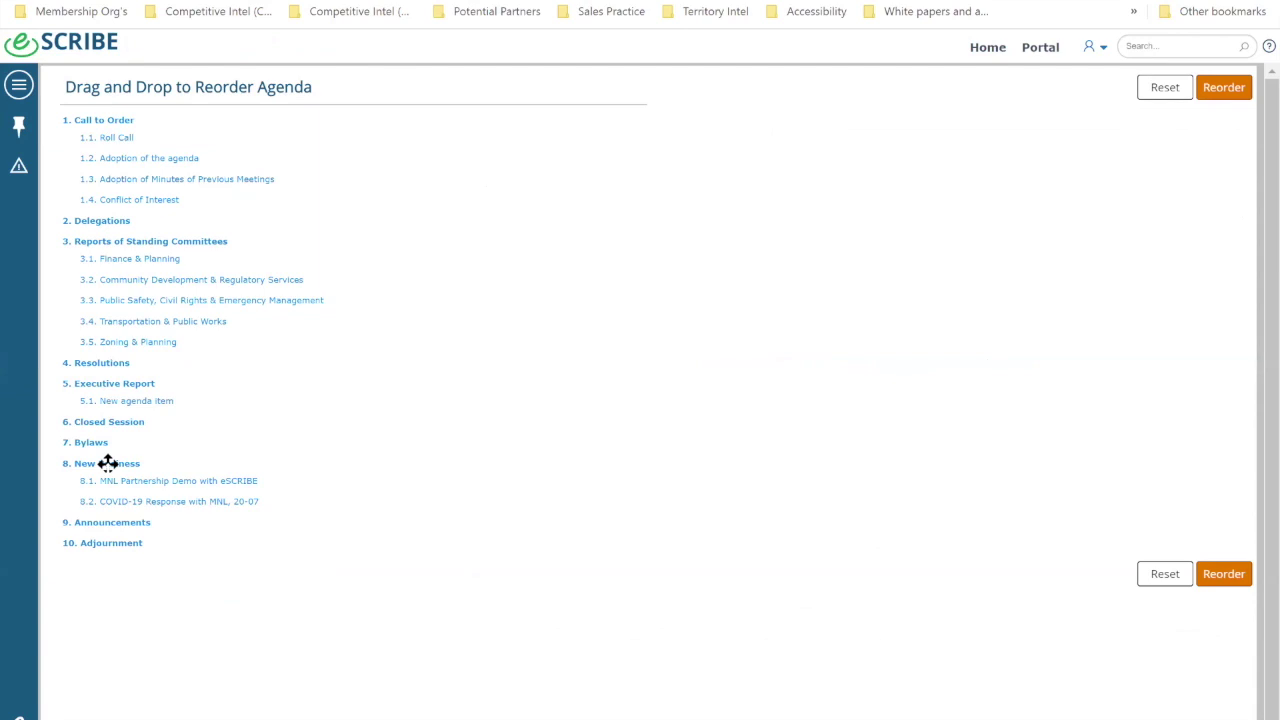
pyautogui.moveTo(107, 463); pyautogui.dragTo(57, 276)
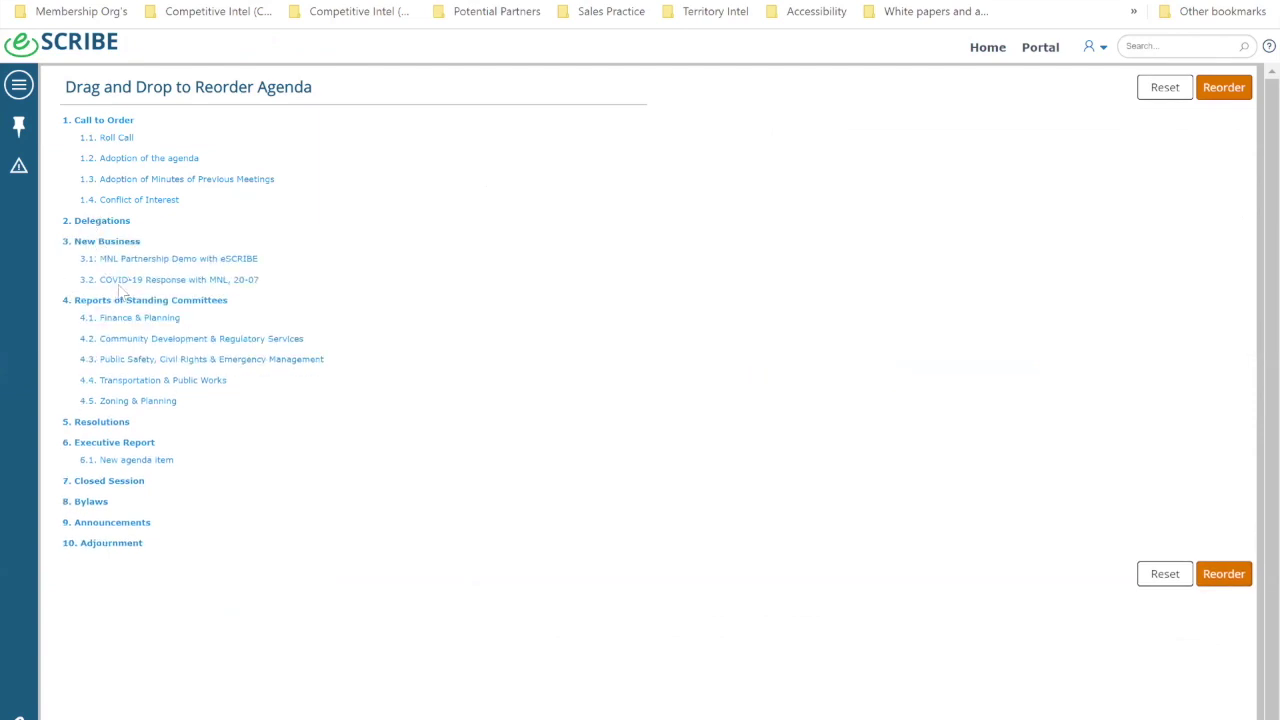
pyautogui.moveTo(117, 250); pyautogui.dragTo(113, 257)
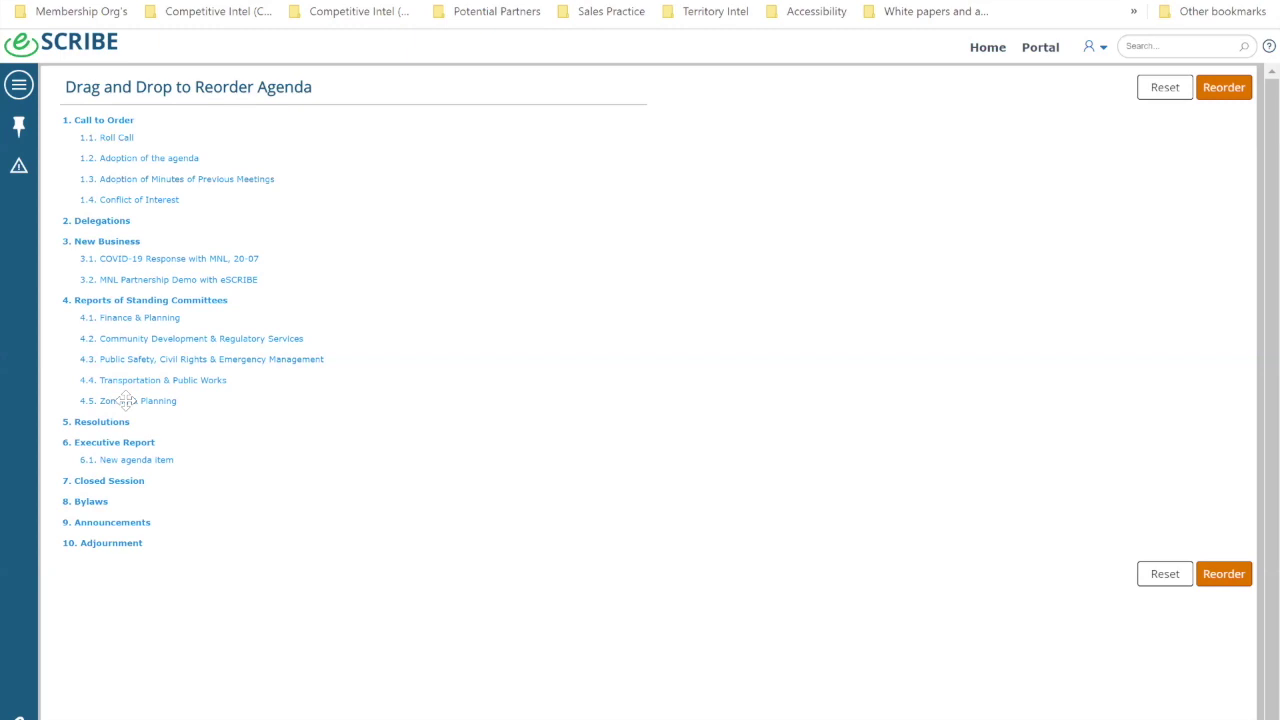
pyautogui.moveTo(123, 400); pyautogui.dragTo(112, 380)
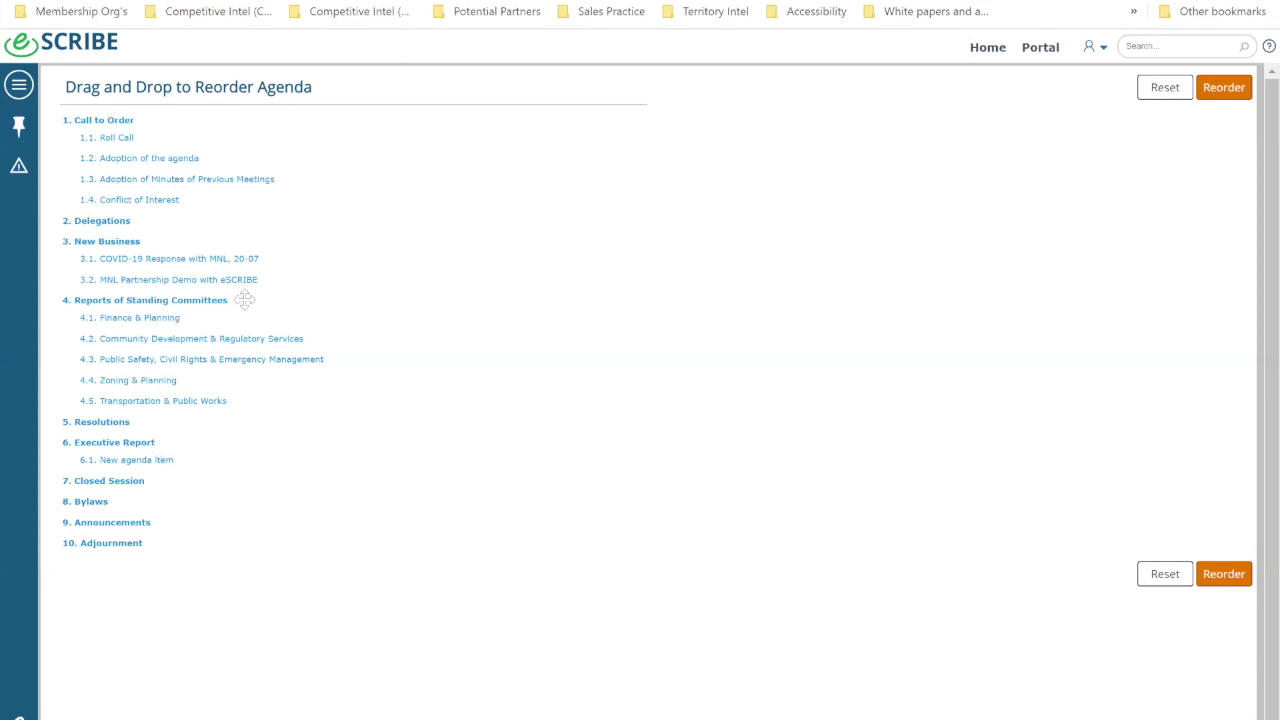
pyautogui.click(1224, 575)
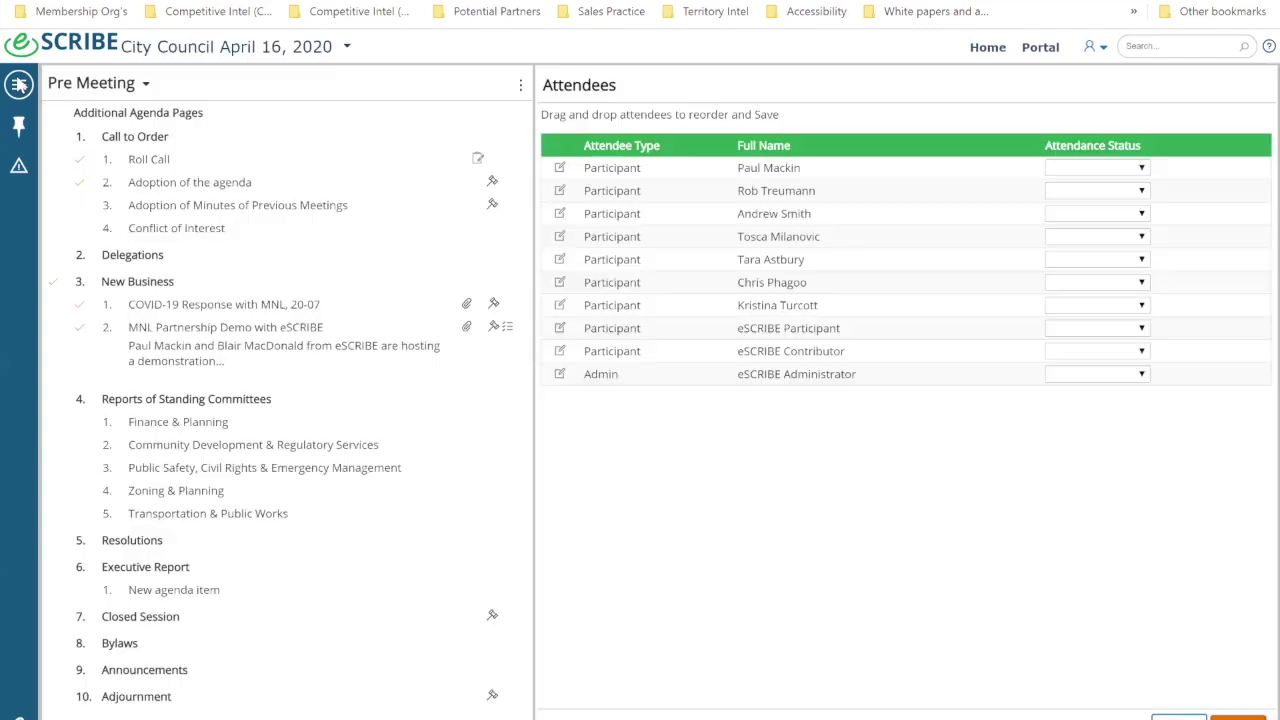
# Step: Start preparing the April 16 City Council agenda package via Documents > Prepare, dismissing the mail notification
pyautogui.click(19, 85)
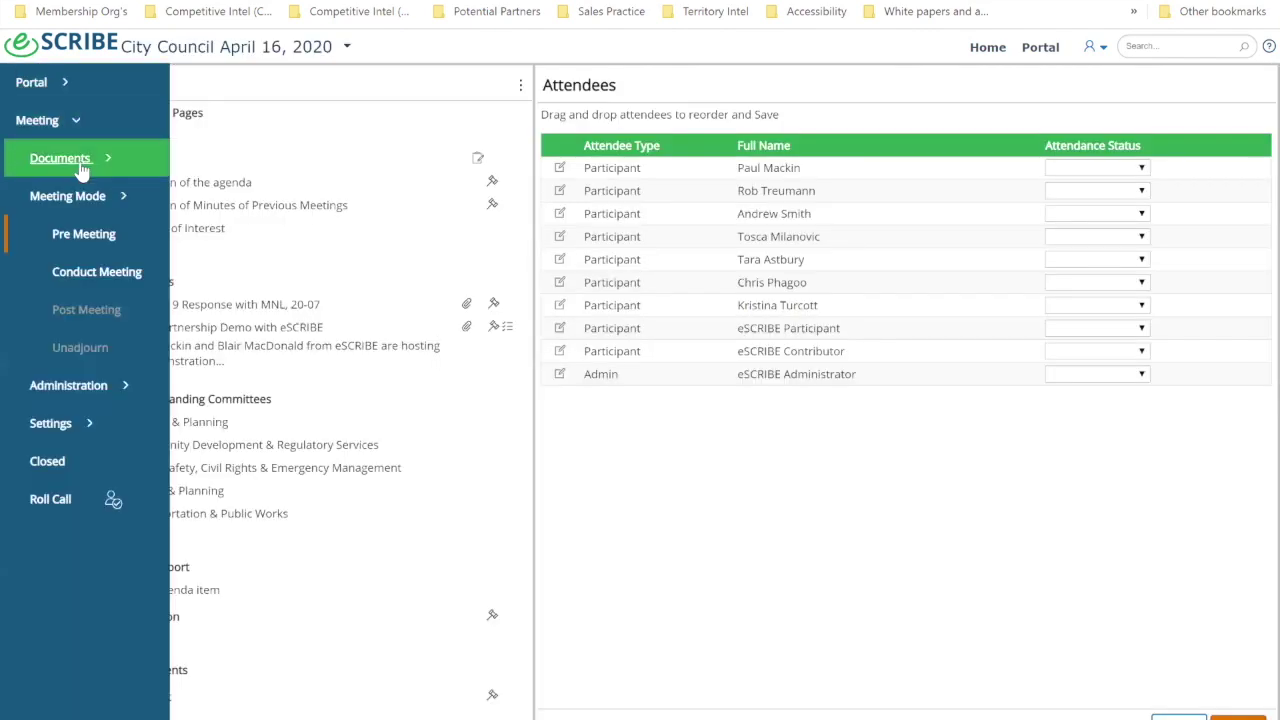
pyautogui.click(82, 168)
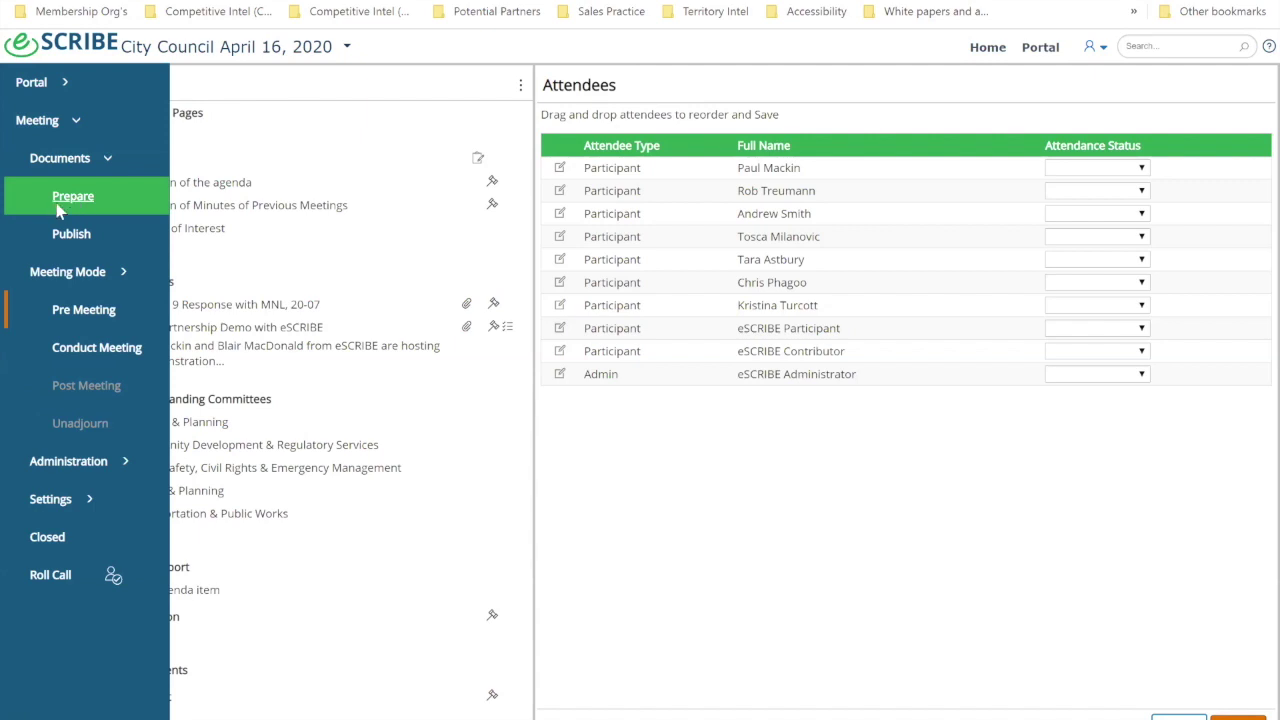
pyautogui.click(58, 200)
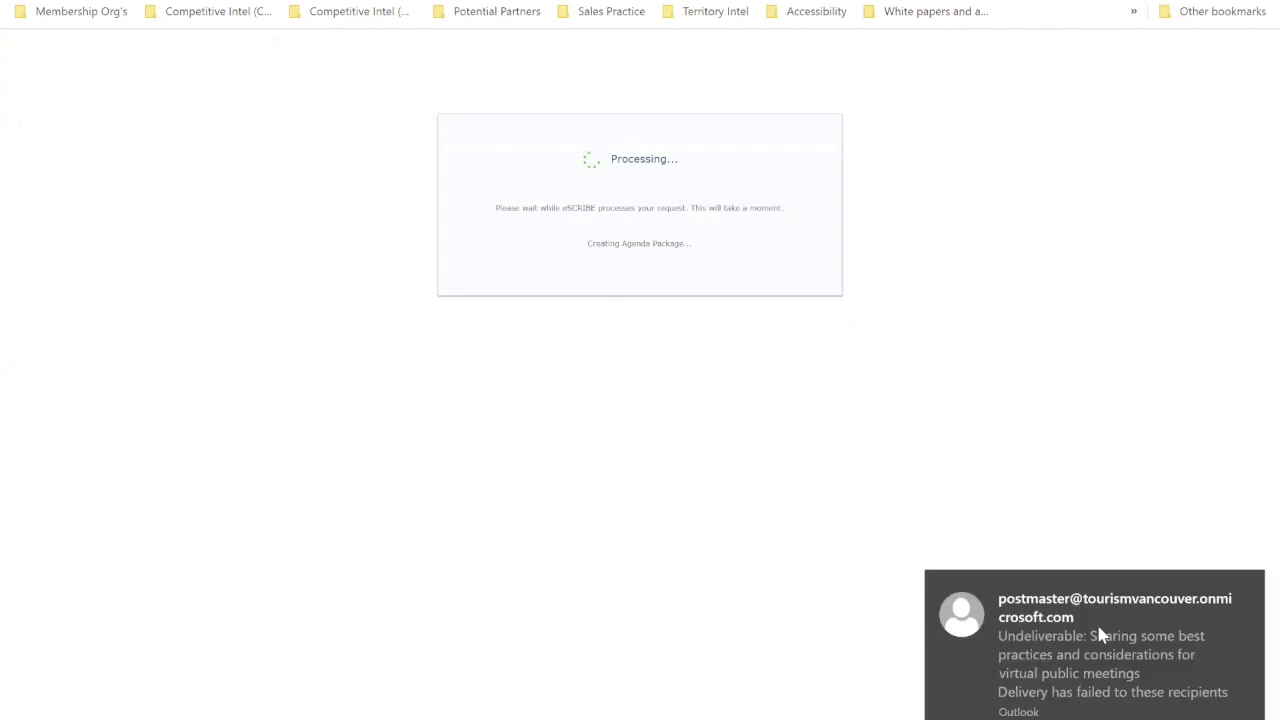
pyautogui.click(1250, 582)
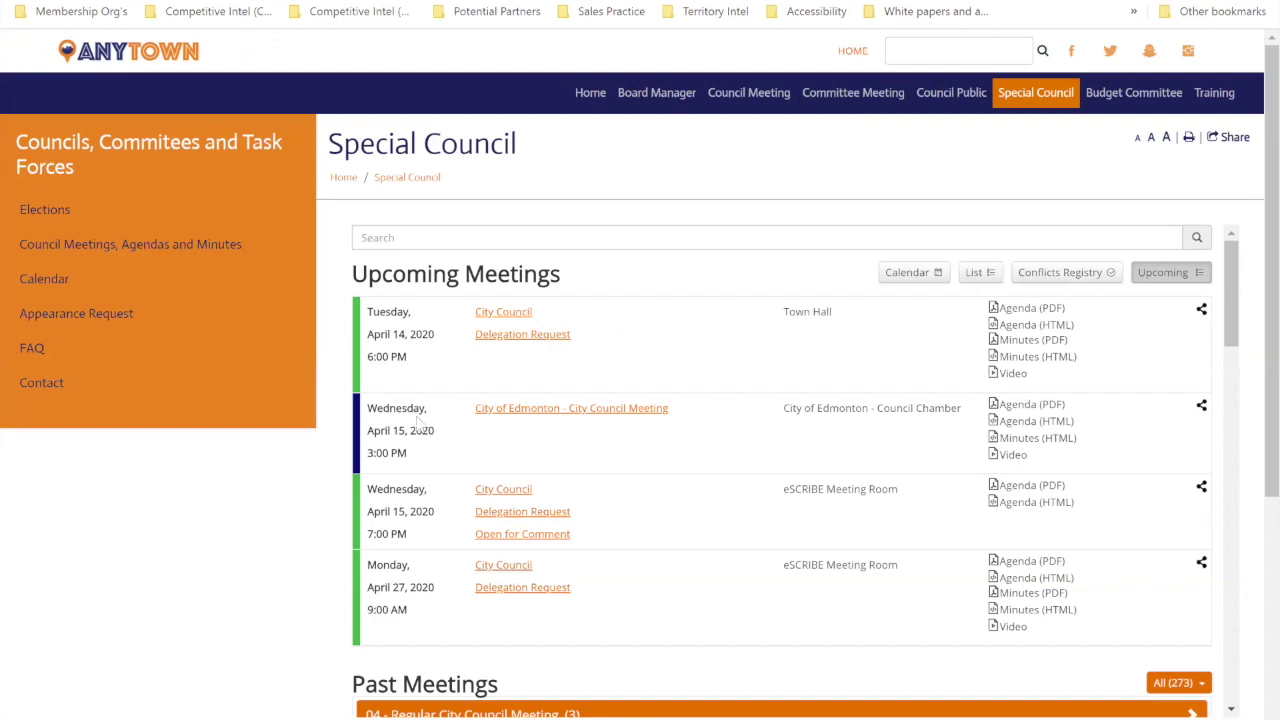
# Step: Scroll through the Anytown Special Council Upcoming and Past Meetings lists
pyautogui.scroll(-6, 420, 425)
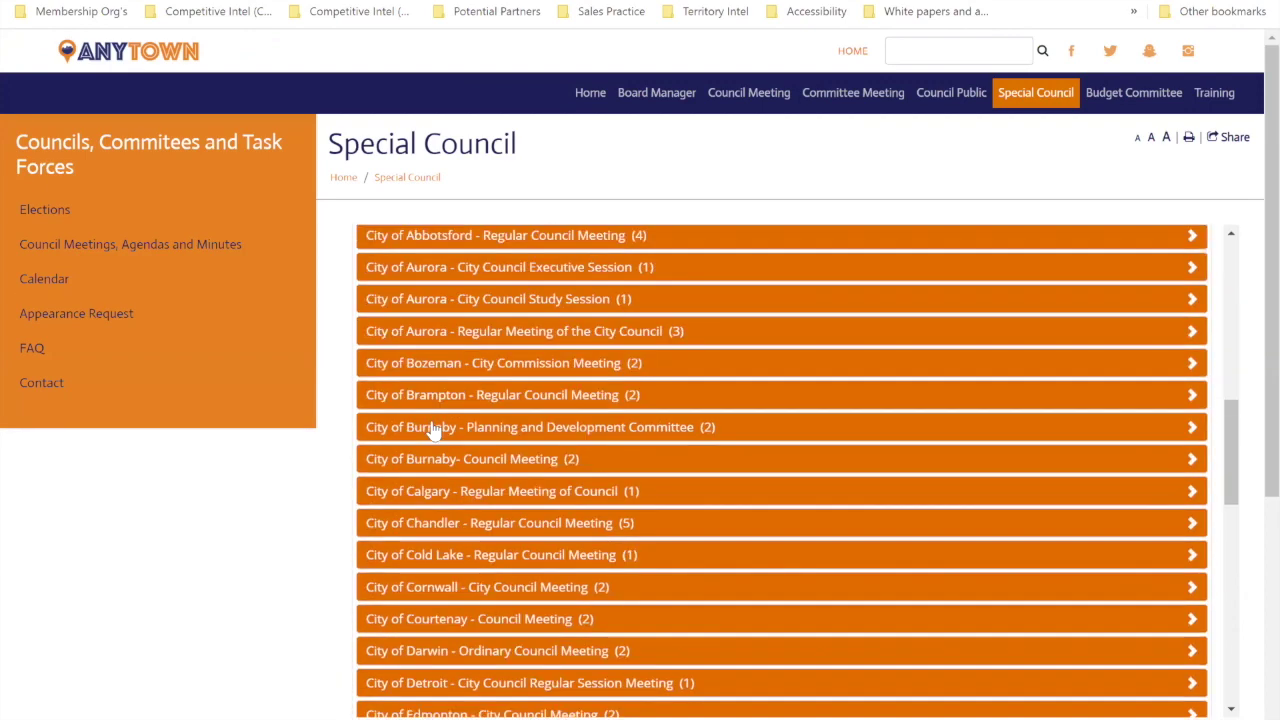
pyautogui.scroll(6, 432, 428)
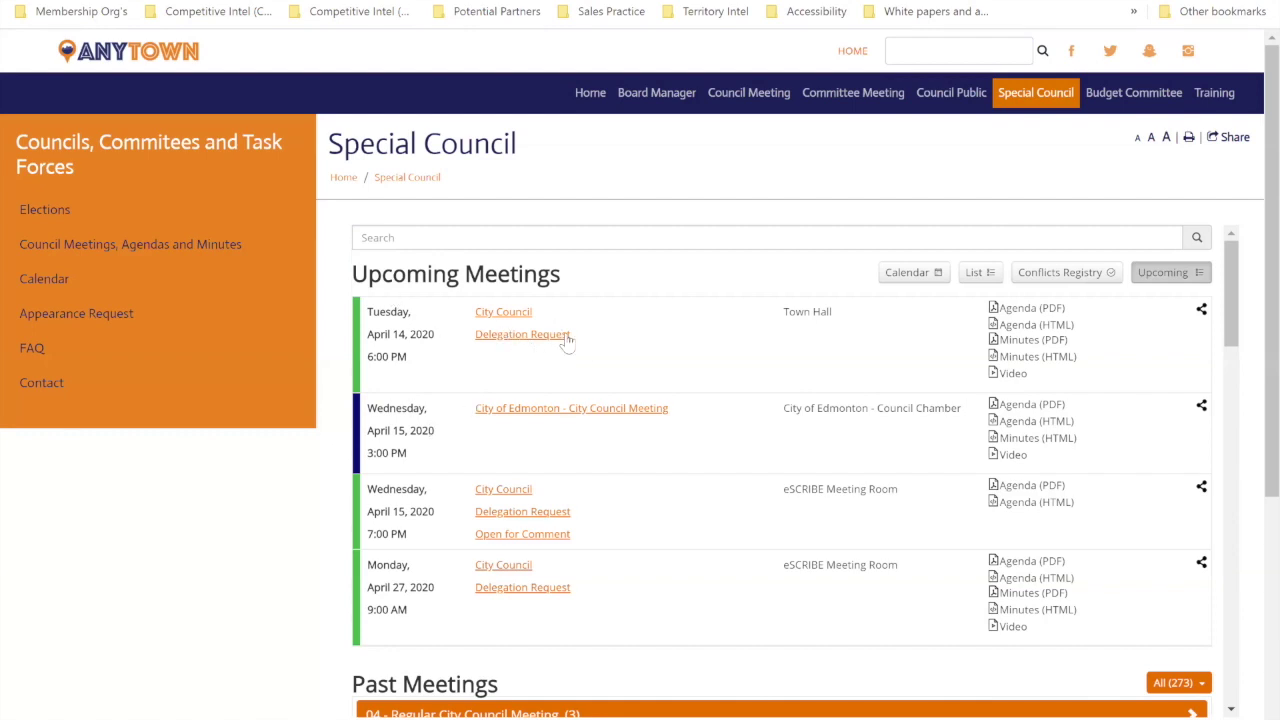
pyautogui.scroll(-3, 551, 423)
pyautogui.scroll(3, 550, 425)
pyautogui.scroll(-2, 727, 427)
pyautogui.scroll(-3, 748, 450)
pyautogui.scroll(5, 748, 450)
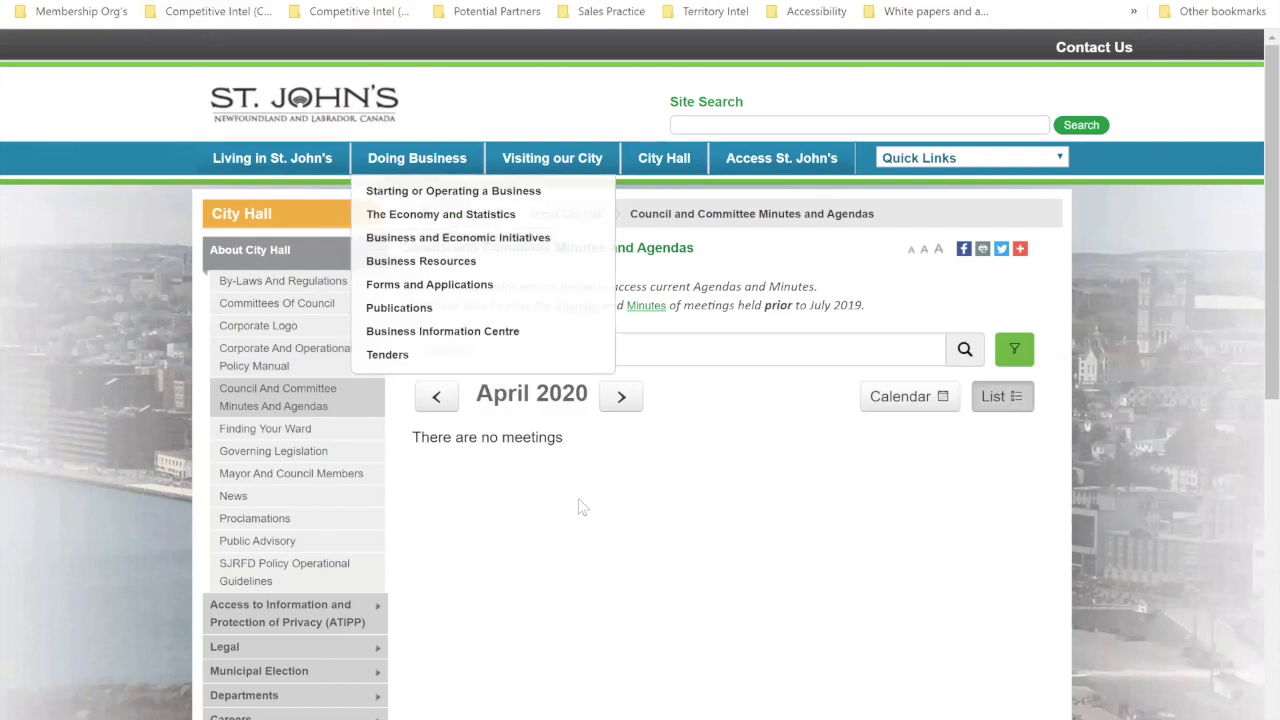
# Step: View St. John's March 2020 meetings as a calendar and check the March 17 Regular Council Meeting details
pyautogui.scroll(-2, 630, 479)
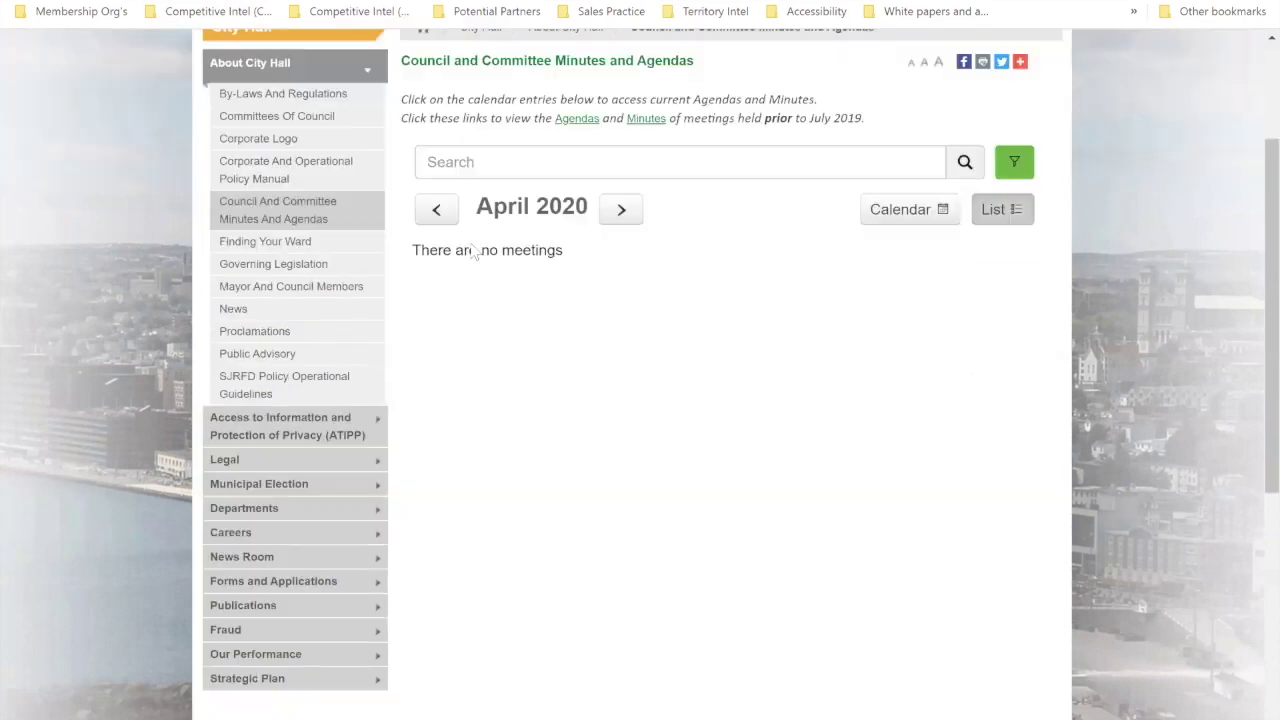
pyautogui.click(437, 210)
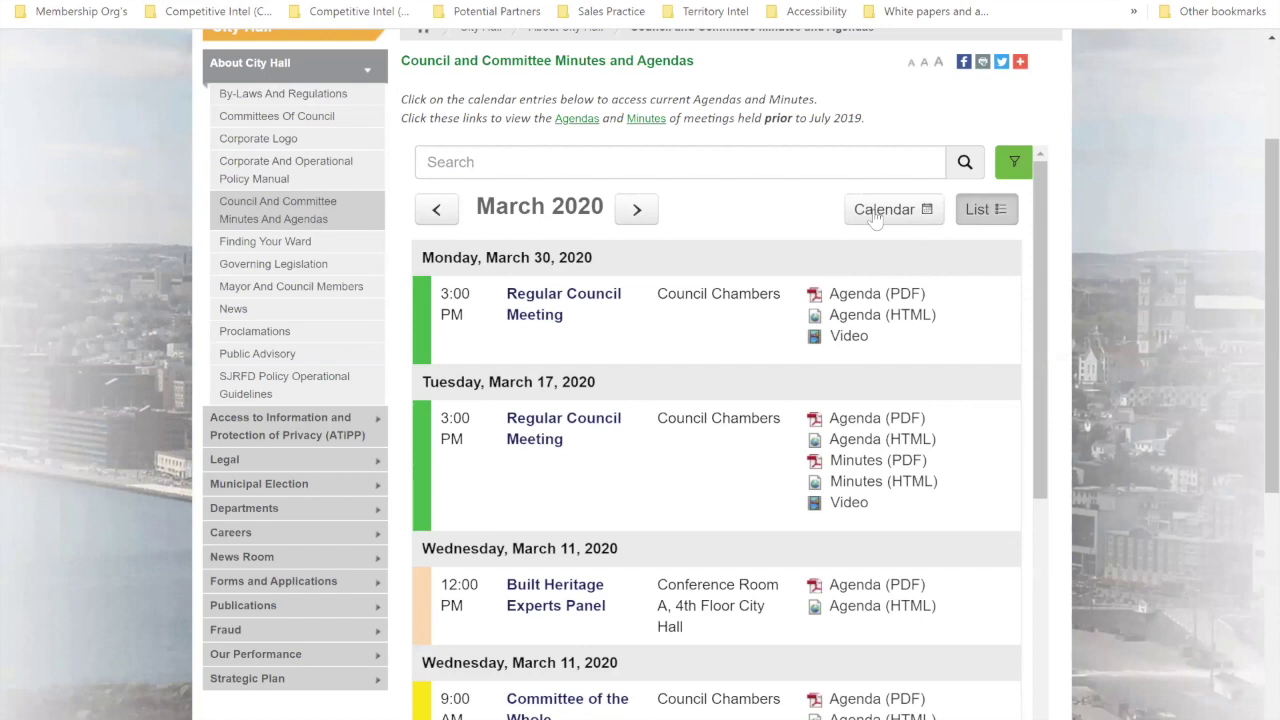
pyautogui.click(996, 213)
pyautogui.click(911, 211)
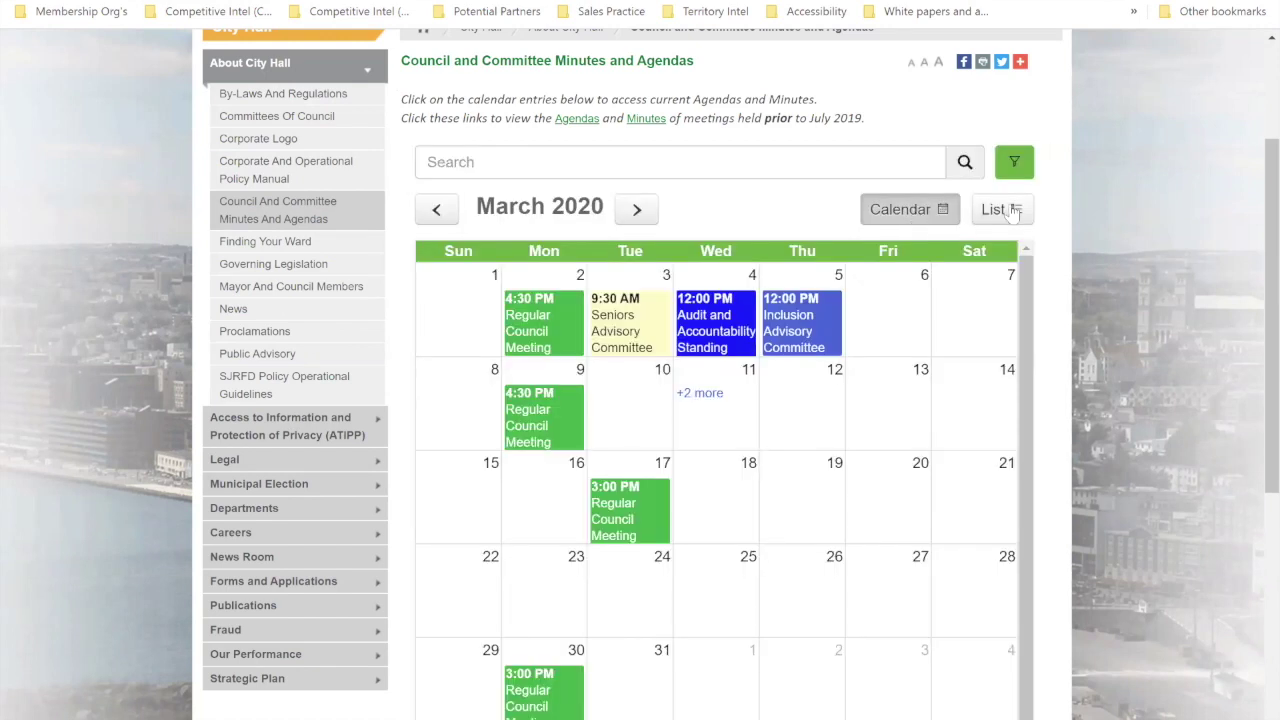
pyautogui.click(1002, 210)
pyautogui.click(902, 218)
pyautogui.click(636, 507)
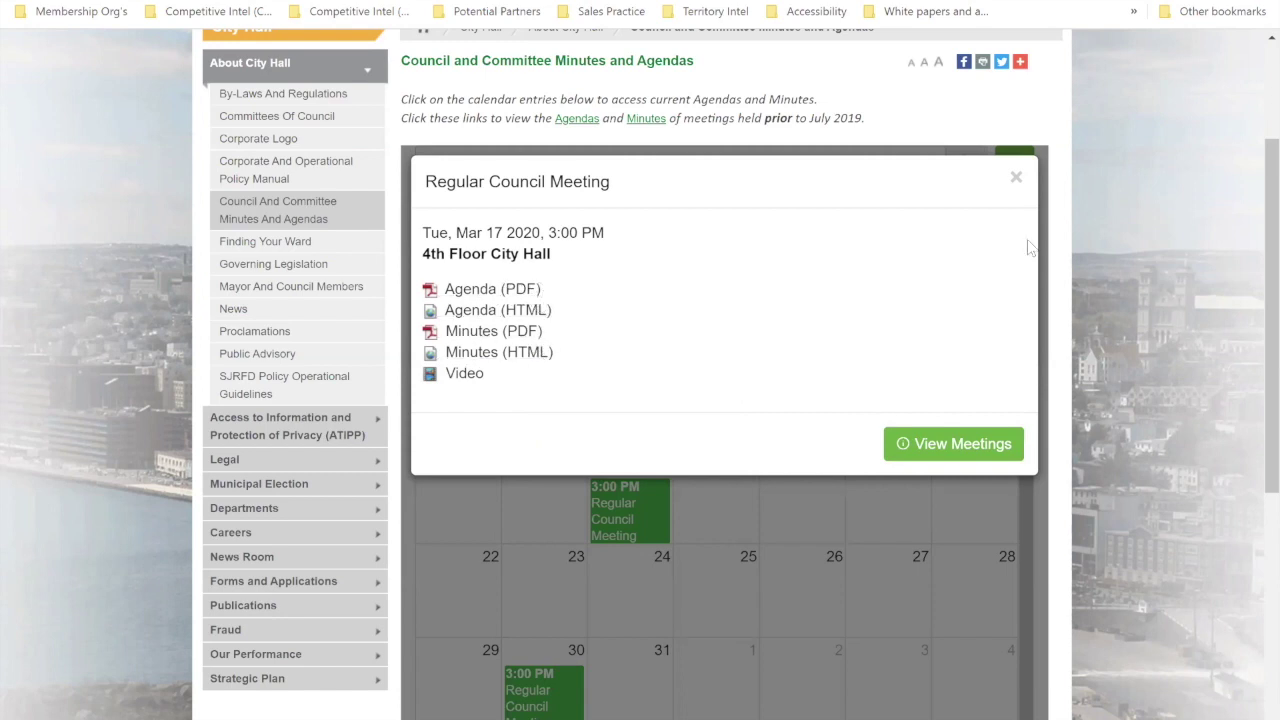
pyautogui.click(1015, 177)
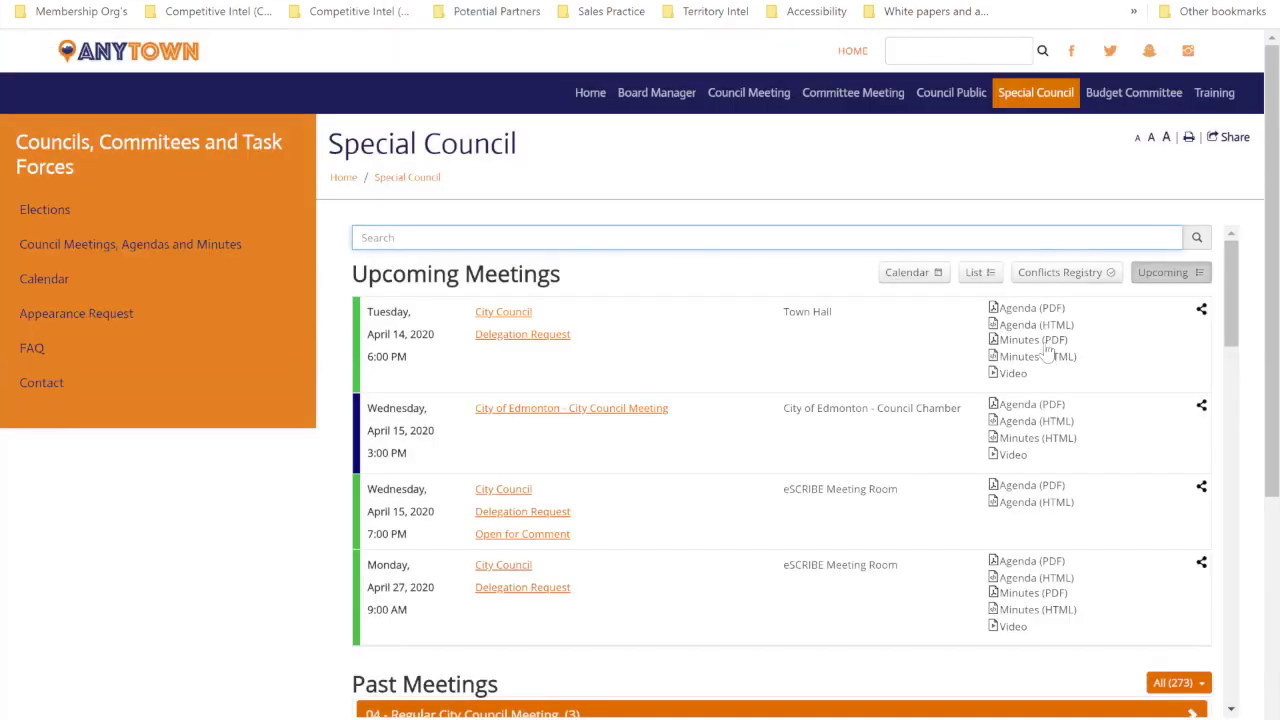
# Step: Preview the portal's Calendar, List and Conflicts Registry views, ending back on Upcoming meetings
pyautogui.click(918, 276)
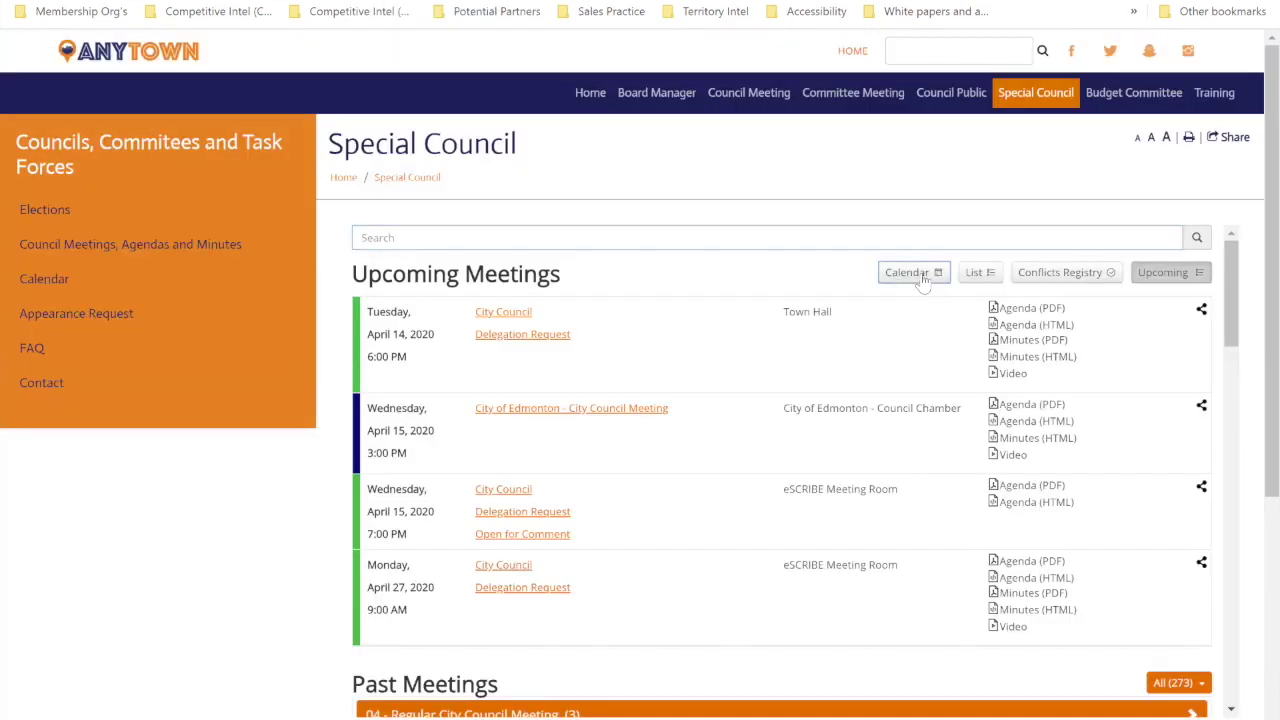
pyautogui.click(978, 274)
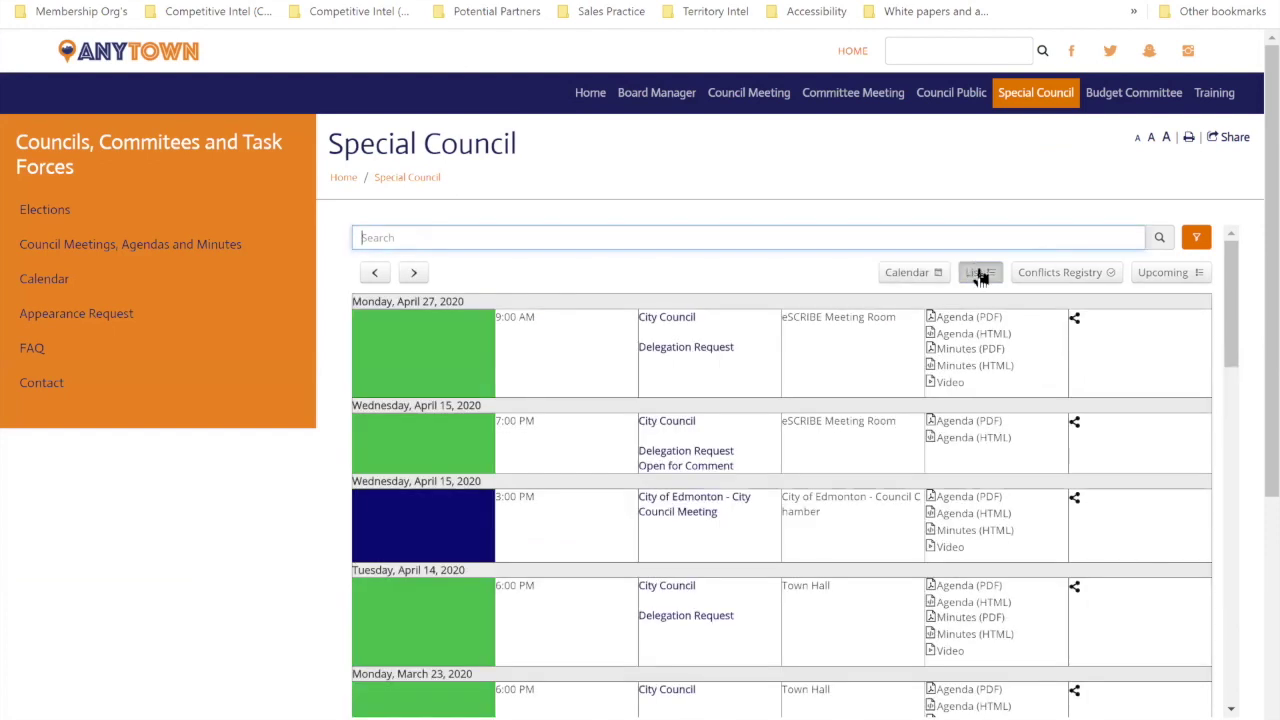
pyautogui.click(1160, 272)
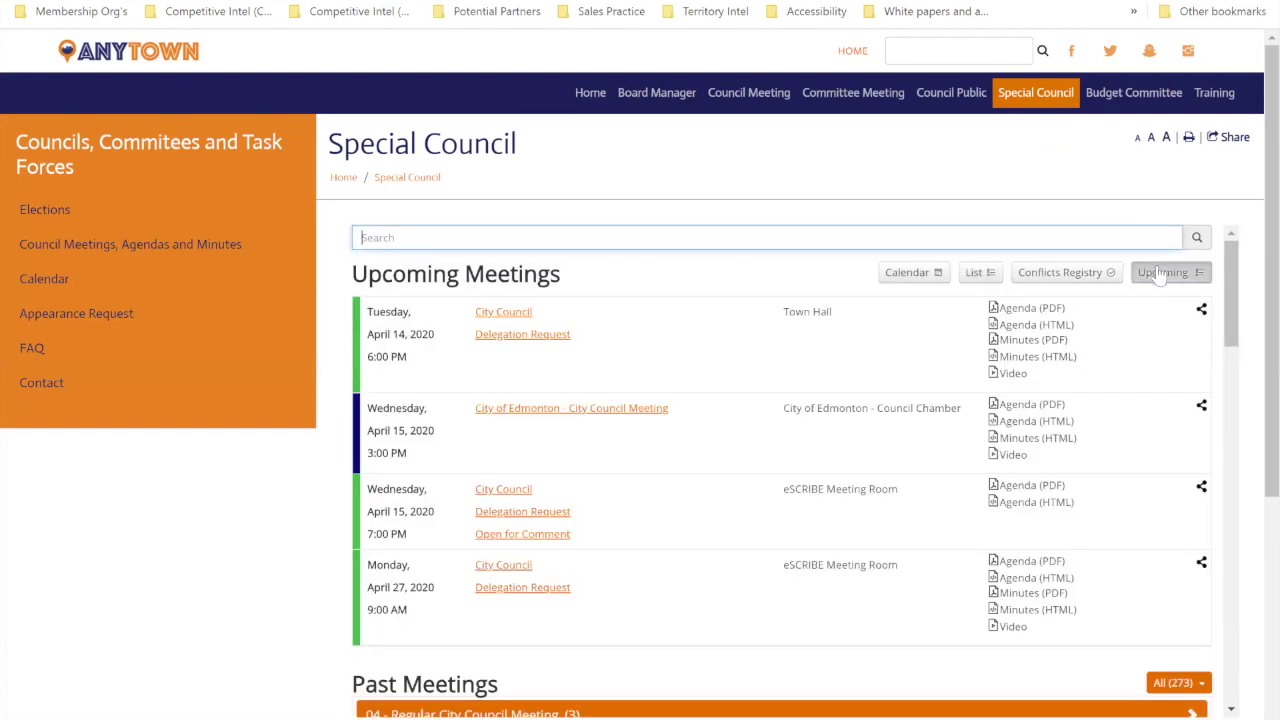
pyautogui.click(1073, 276)
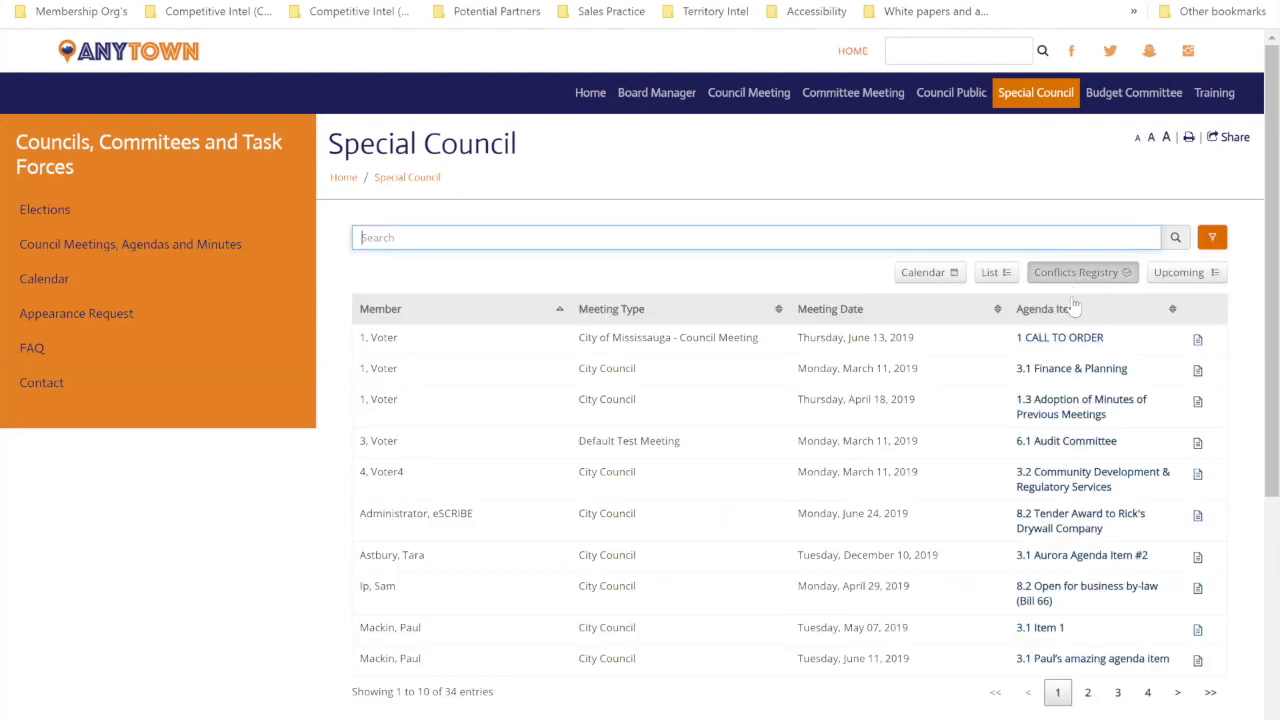
pyautogui.click(1174, 278)
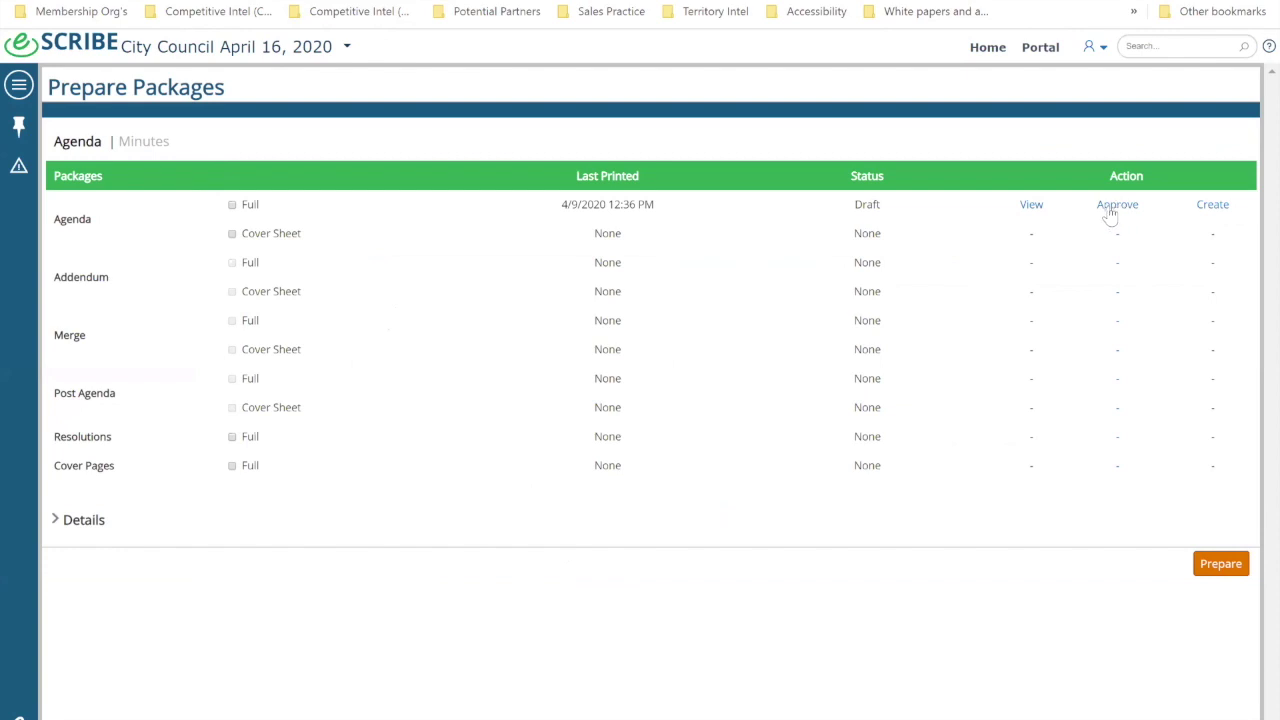
# Step: Publish the April 16 meeting to the Portal and publish its Agenda - Full package
pyautogui.click(18, 87)
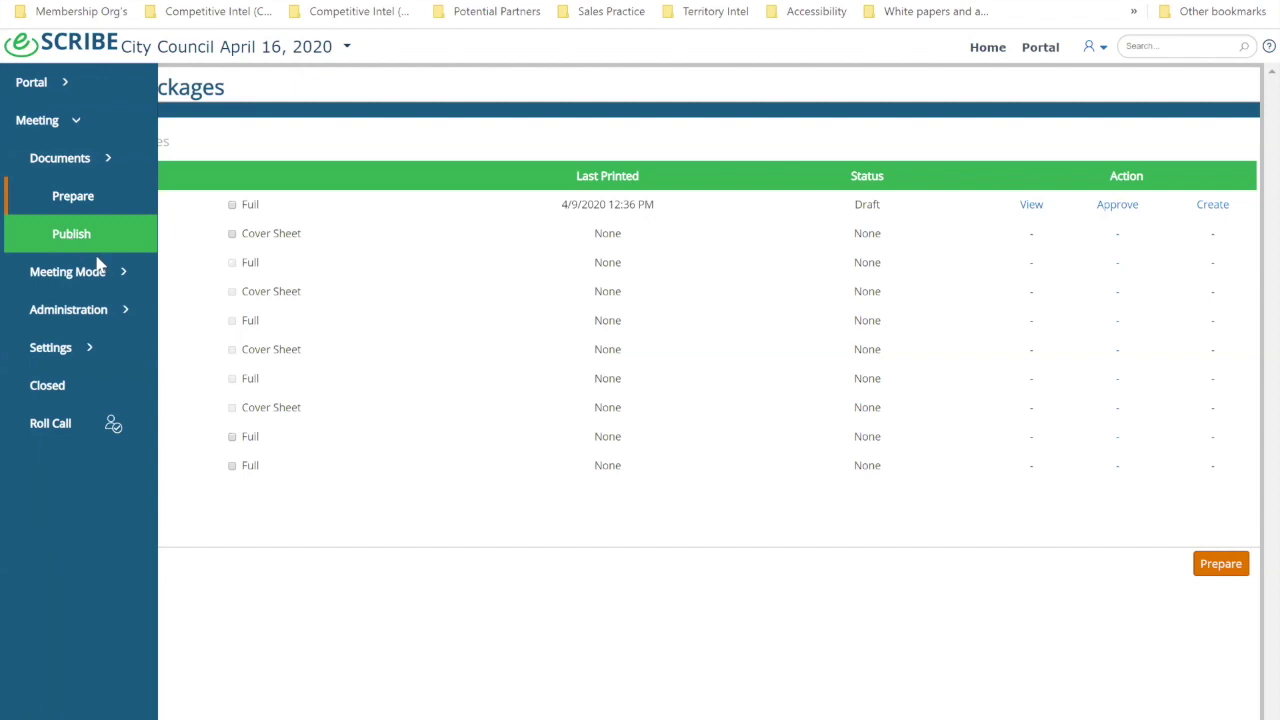
pyautogui.click(113, 238)
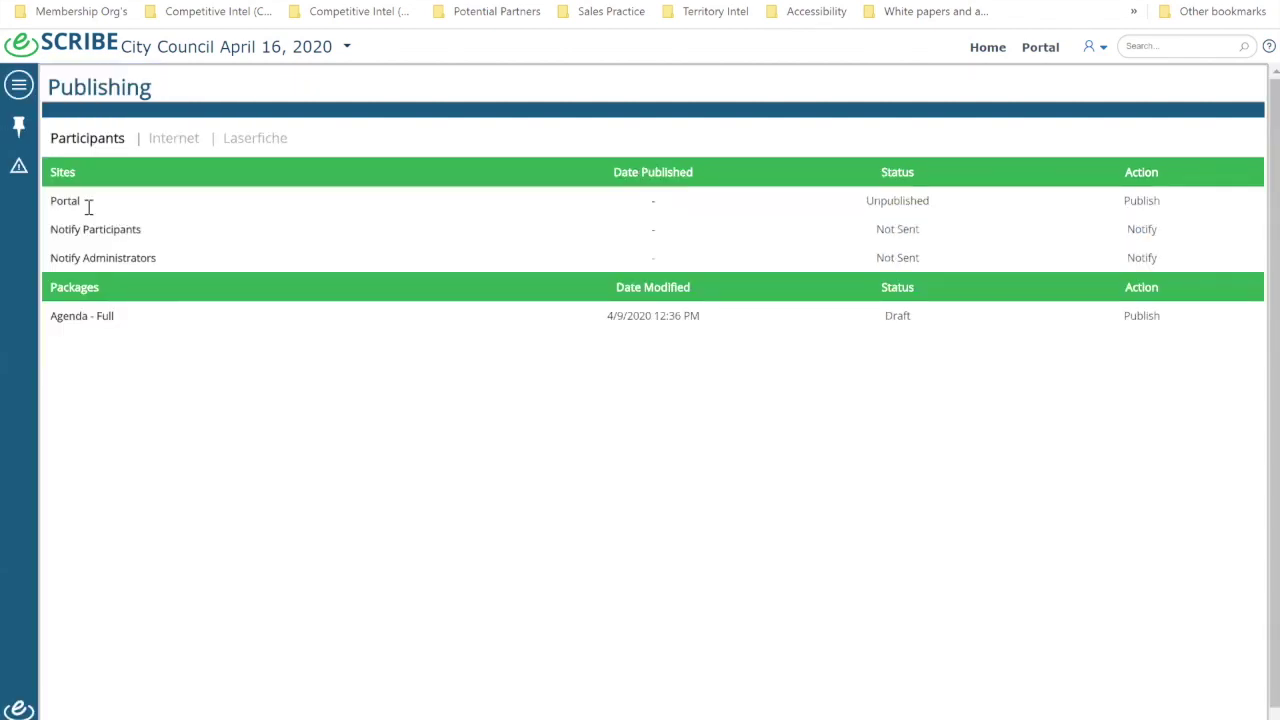
pyautogui.click(1141, 203)
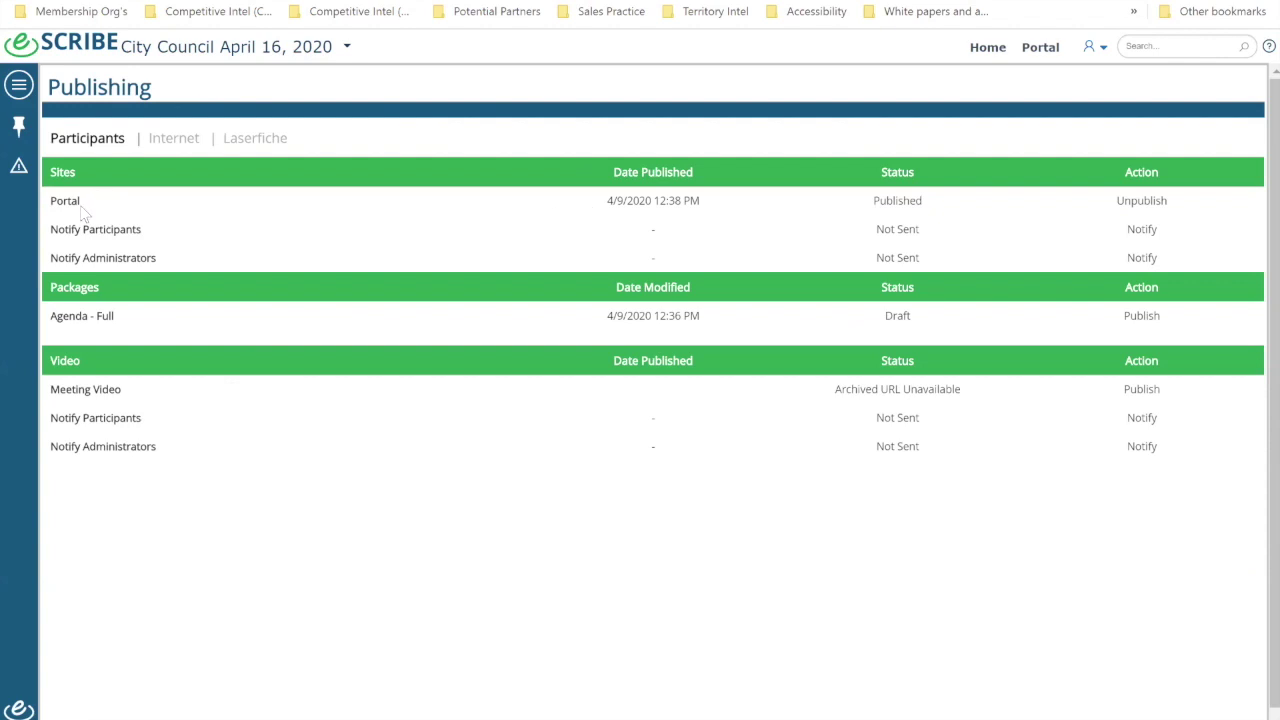
pyautogui.click(1141, 316)
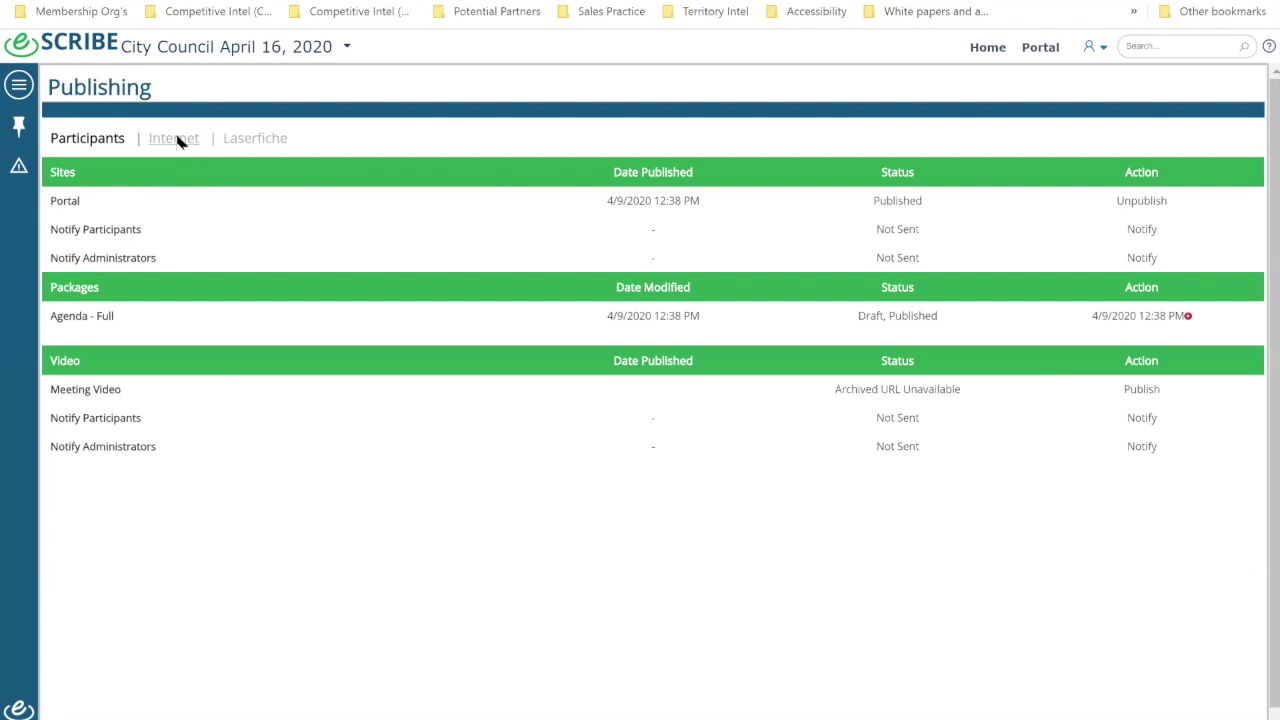
# Step: Publish the April 16 meeting's Date Site Link on the Internet tab
pyautogui.click(178, 141)
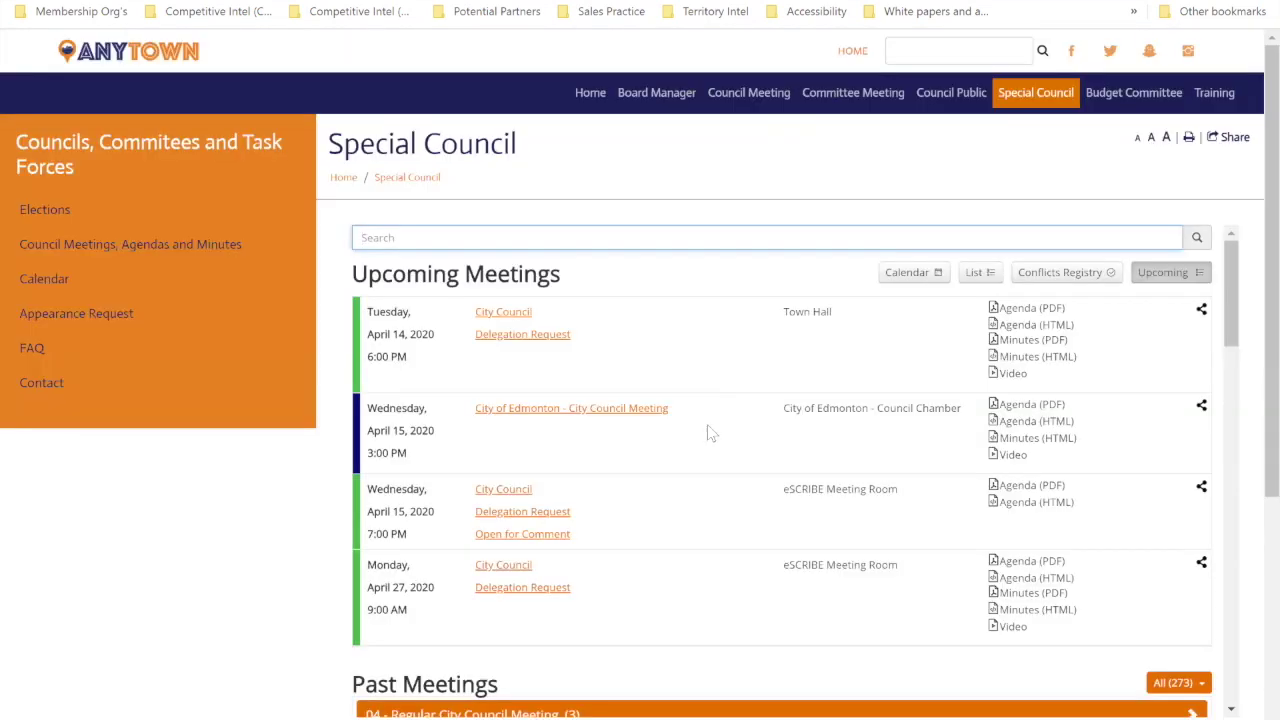
pyautogui.scroll(-3, 705, 428)
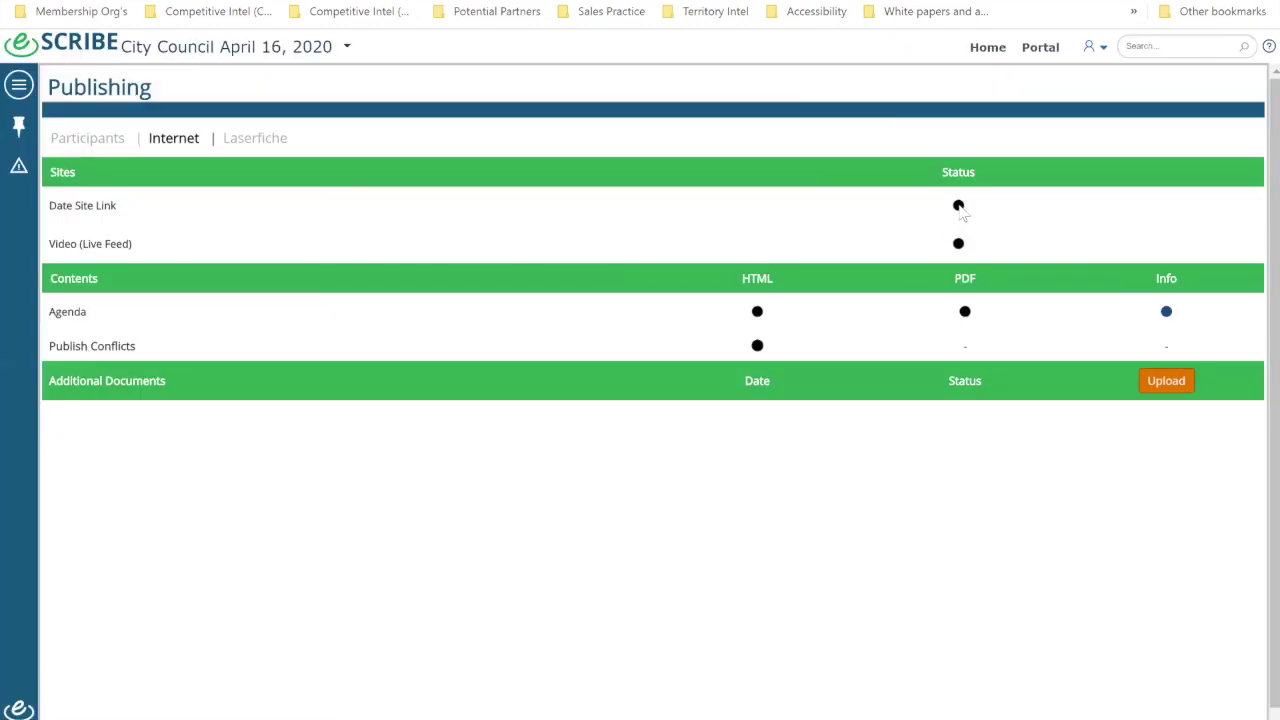
pyautogui.click(958, 207)
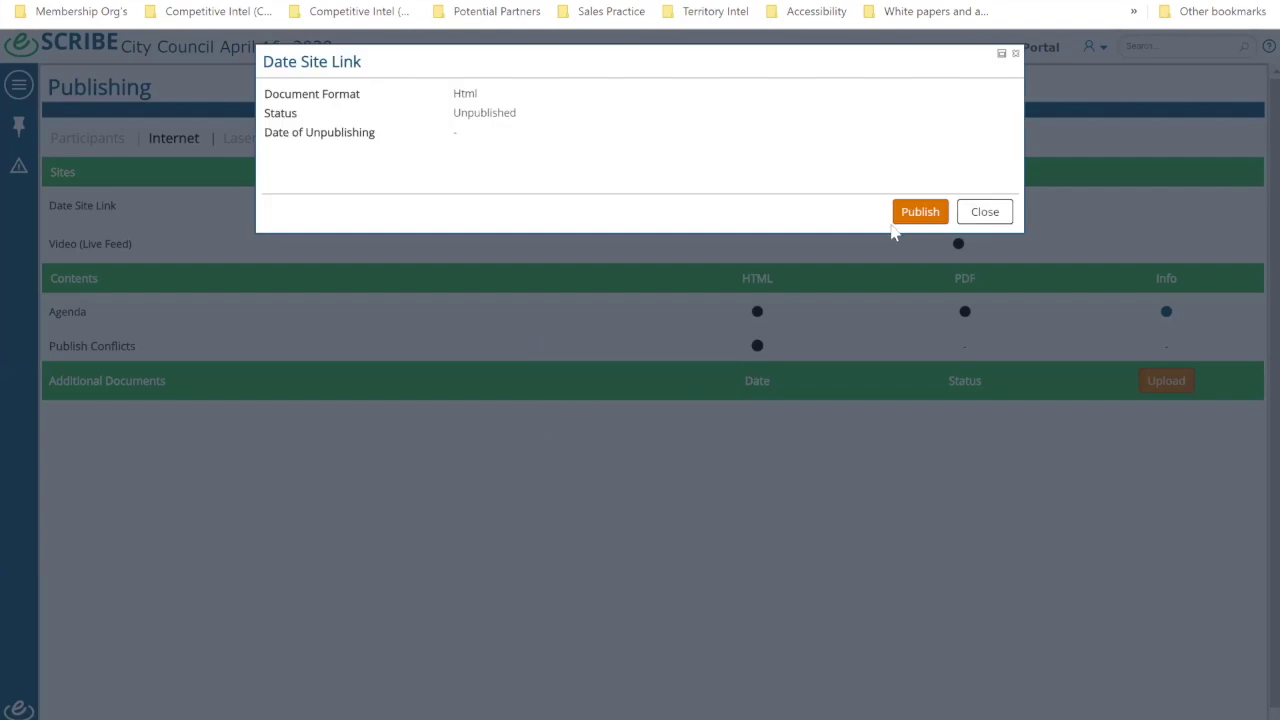
pyautogui.click(915, 210)
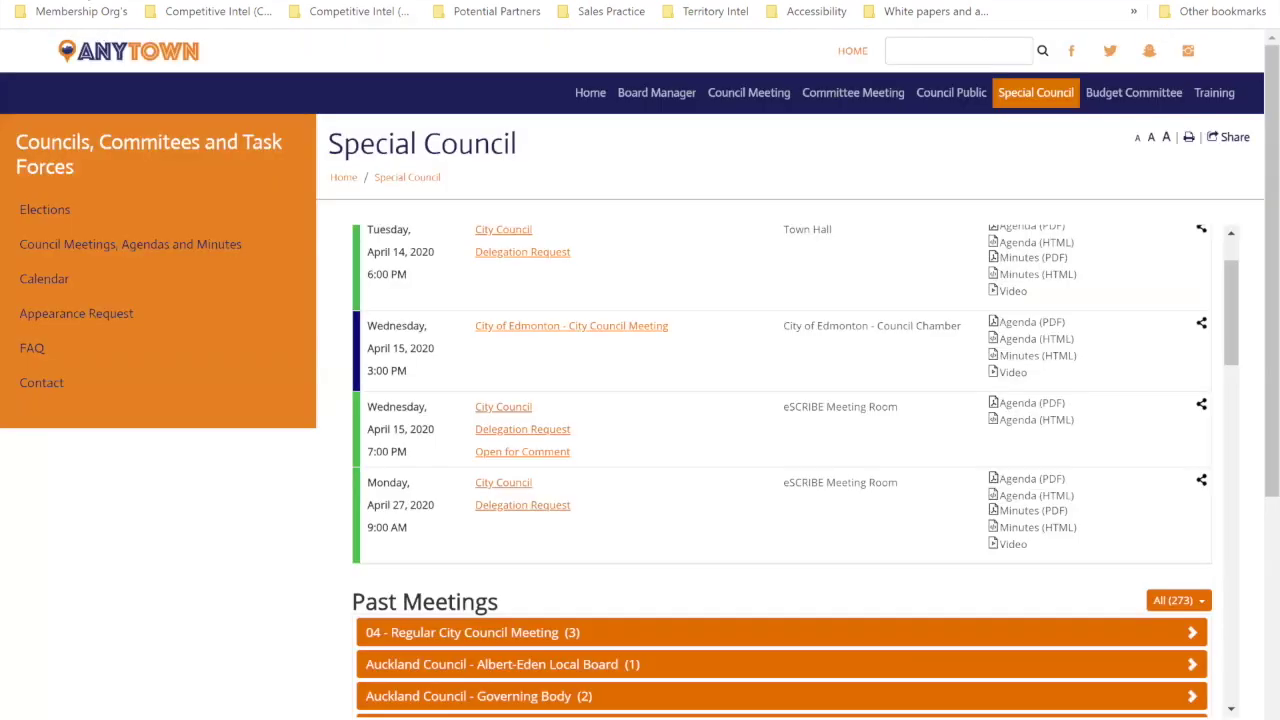
# Step: Reload the Special Council page, check the April 16 Delegation Request form, then open HTML agenda publishing
pyautogui.press('F5')
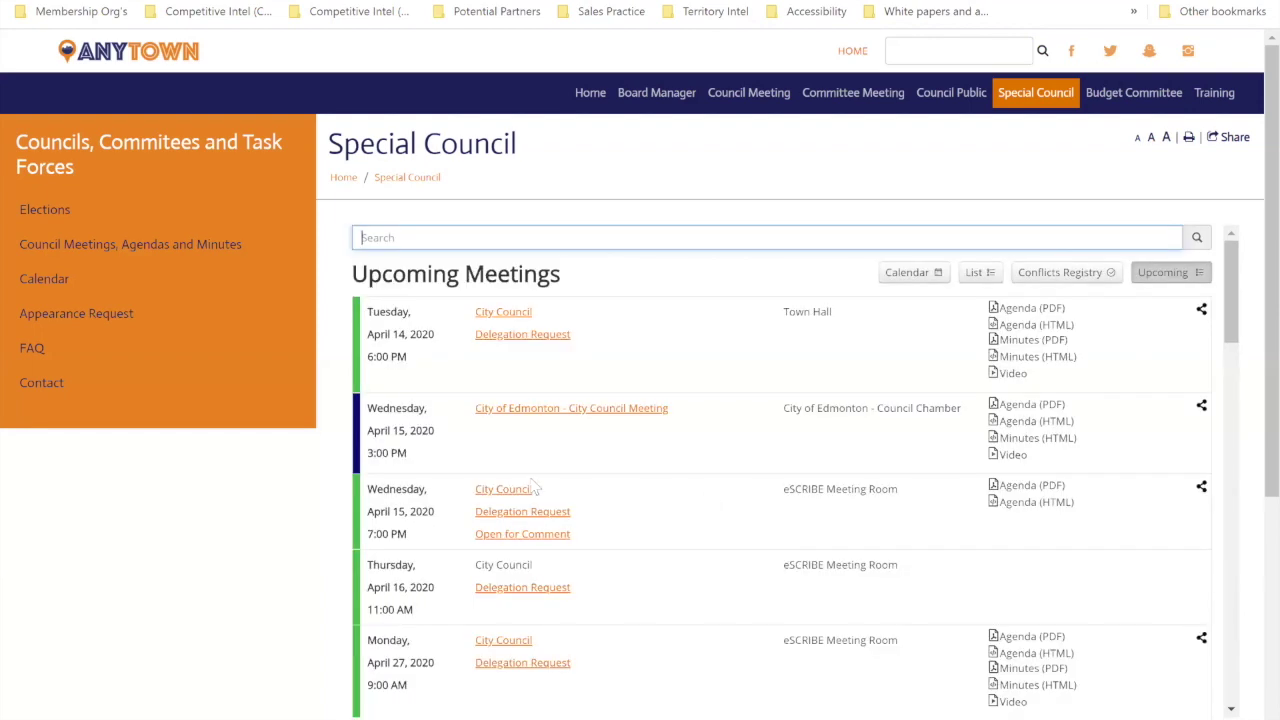
pyautogui.scroll(-2, 512, 522)
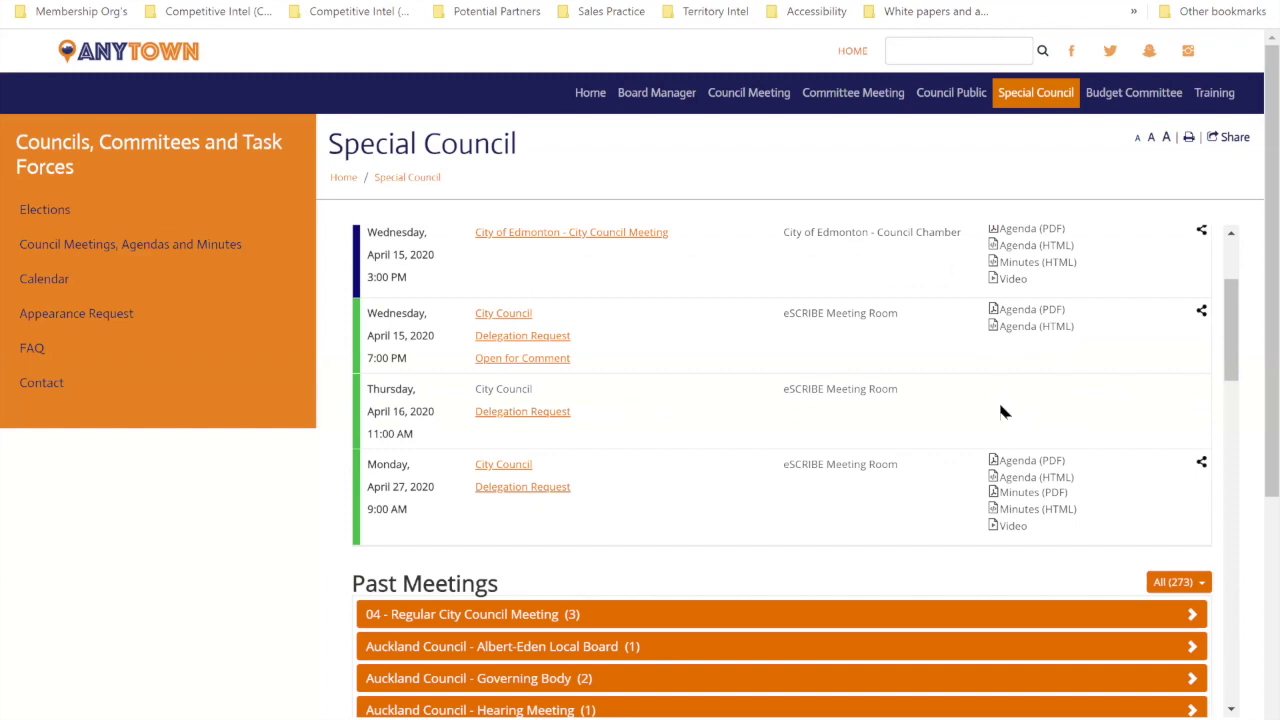
pyautogui.click(540, 413)
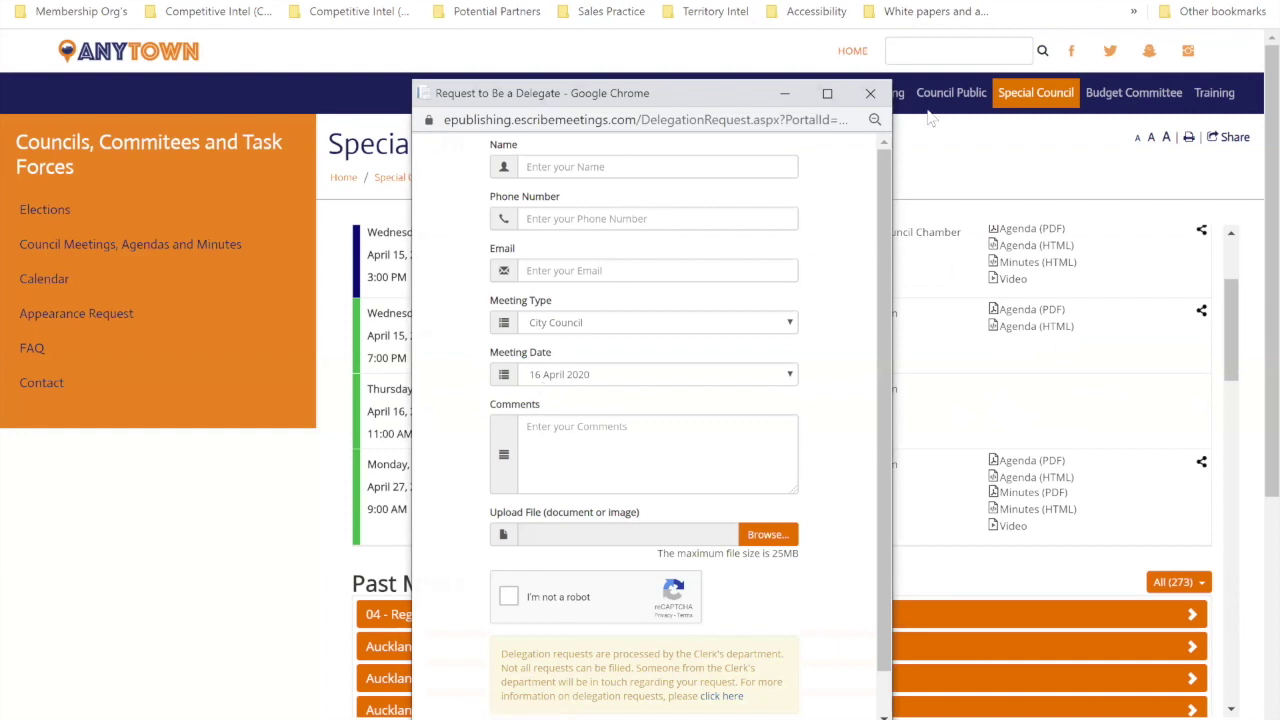
pyautogui.click(877, 99)
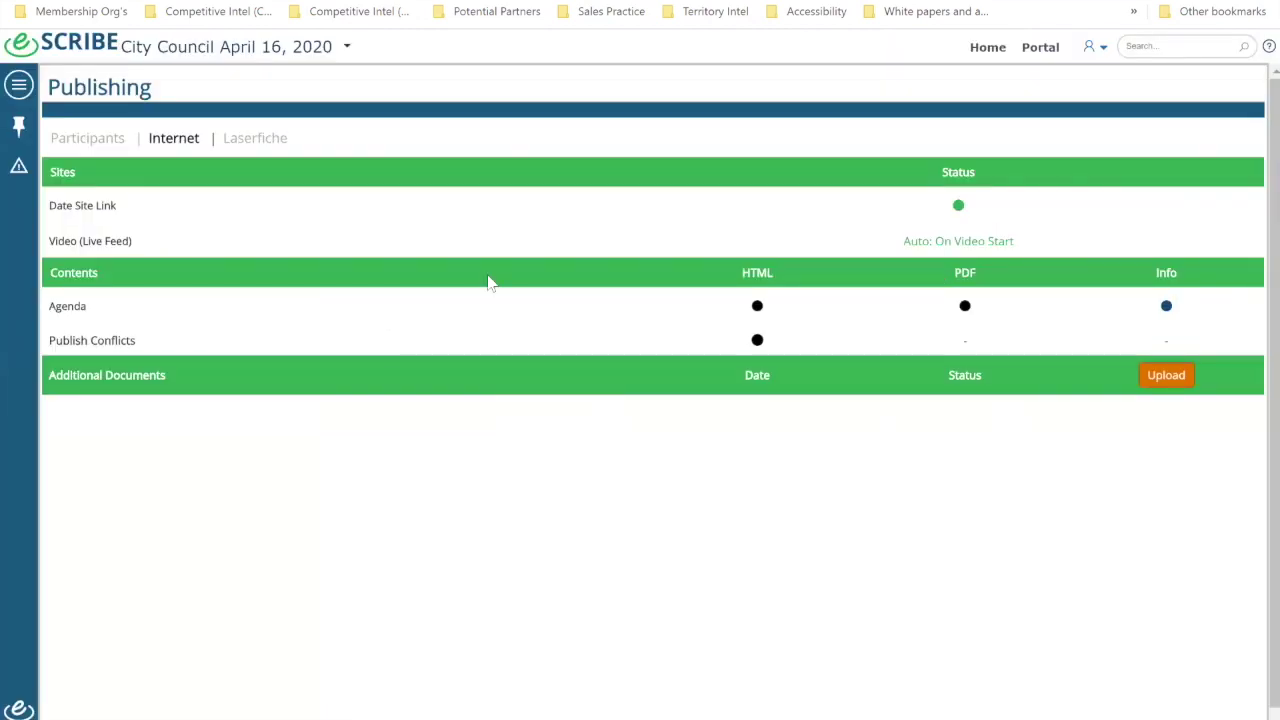
pyautogui.click(757, 305)
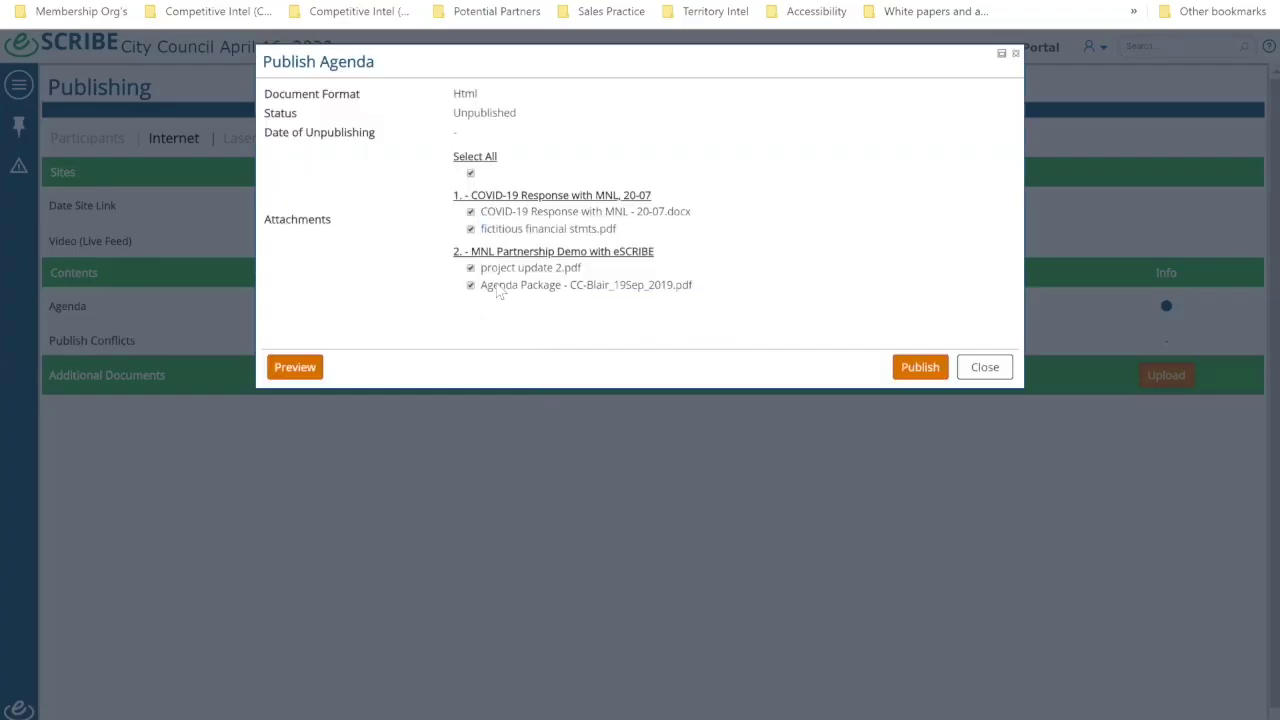
# Step: Publish the April 16 agenda as HTML with its attachments and as PDF
pyautogui.click(920, 370)
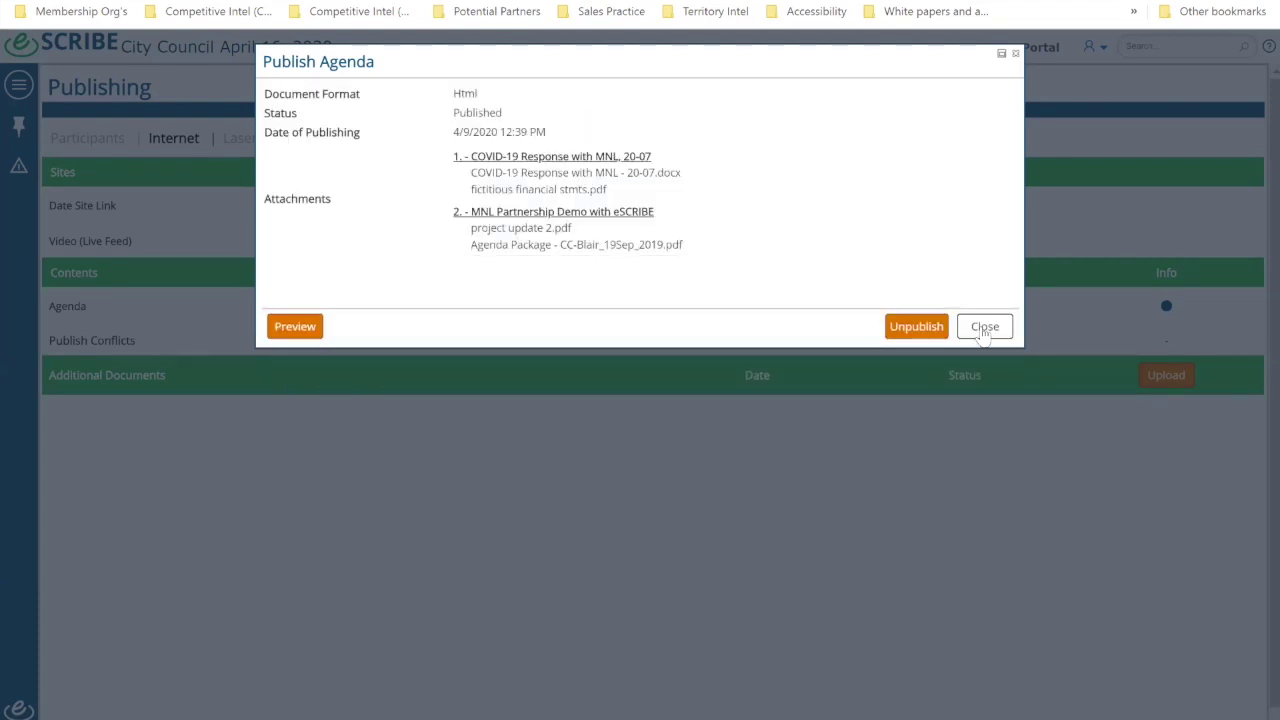
pyautogui.click(1108, 403)
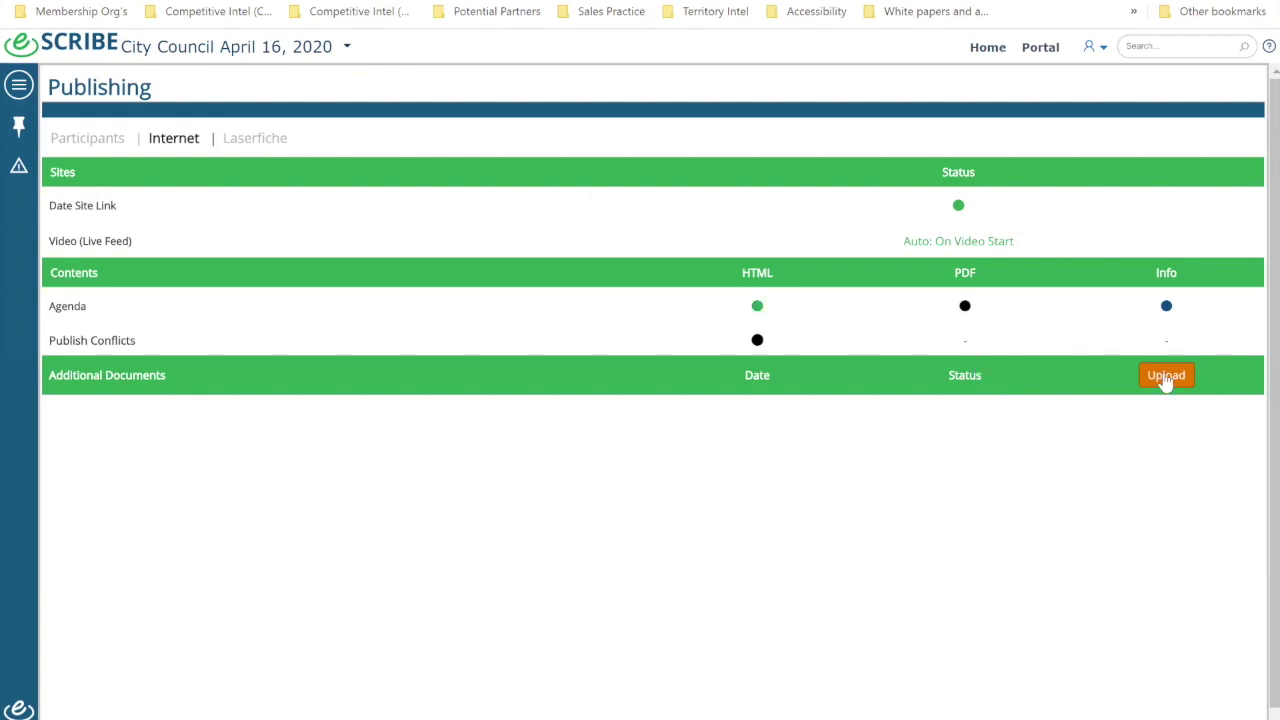
pyautogui.click(965, 306)
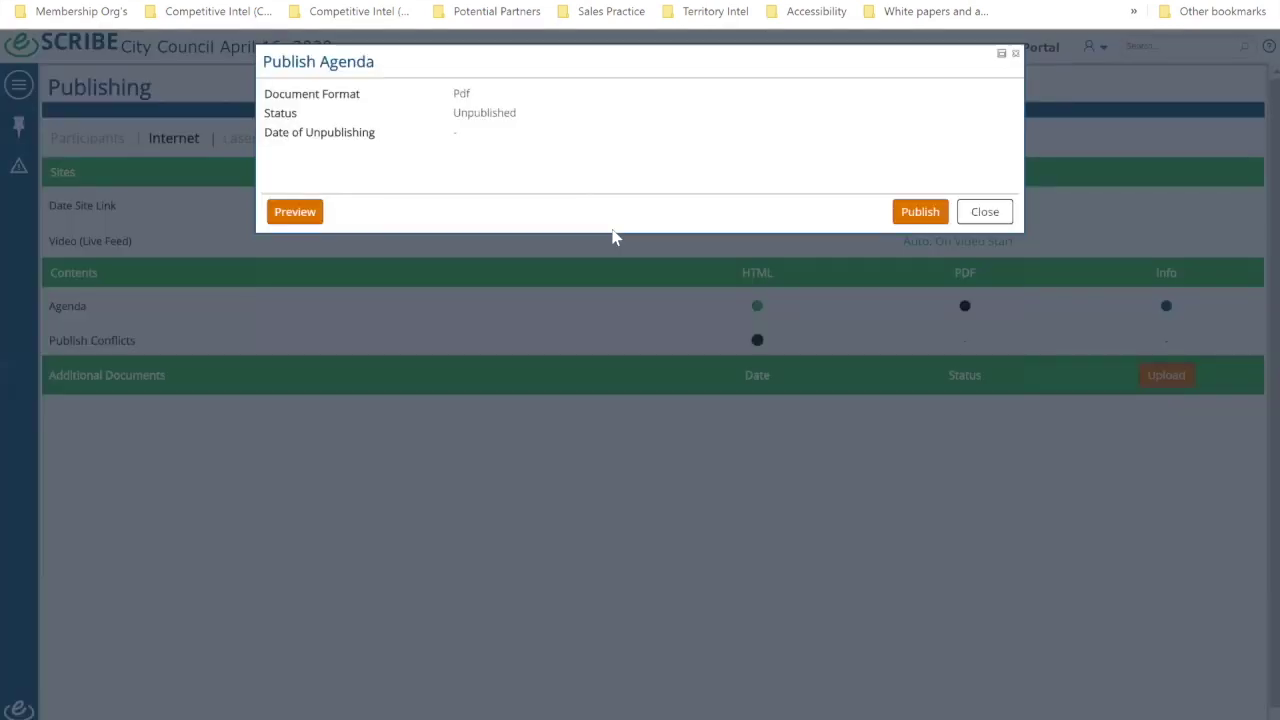
pyautogui.click(920, 213)
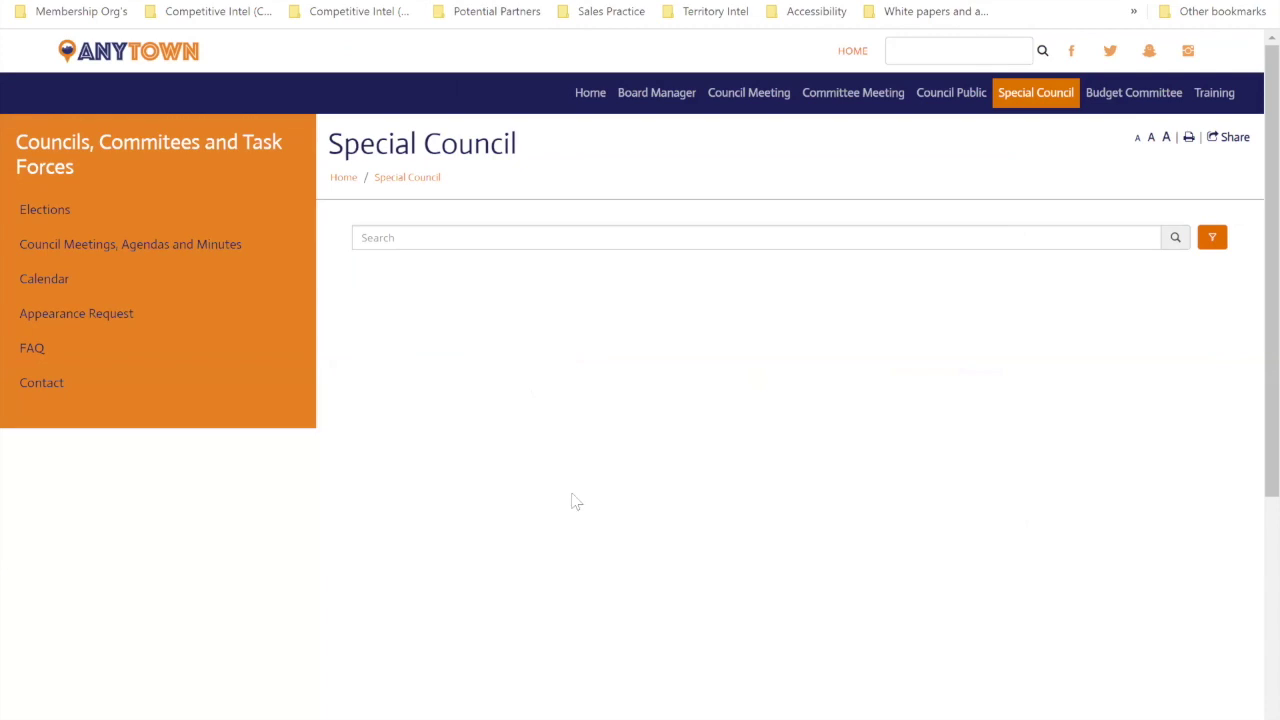
# Step: Scroll the reloaded Special Council list to find the April 16 agenda links
pyautogui.scroll(-3, 565, 490)
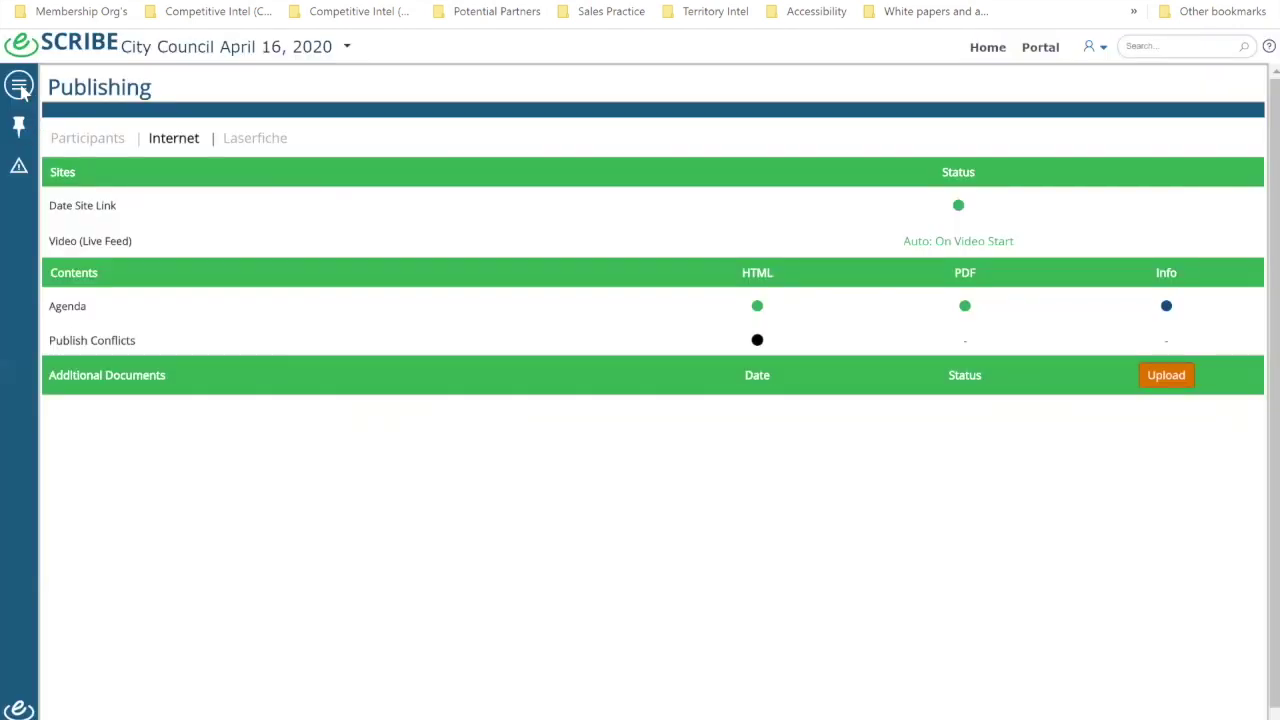
# Step: Expand the Meeting Mode options in eSCRIBE's main navigation
pyautogui.click(19, 86)
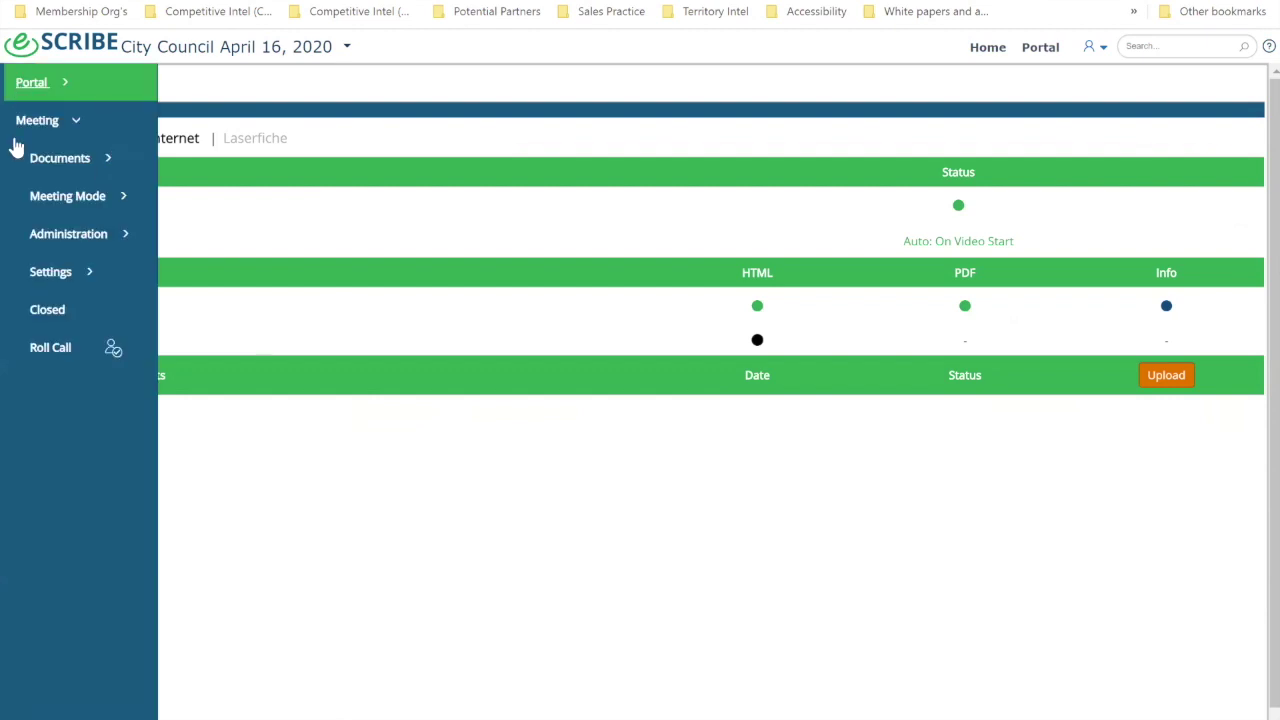
pyautogui.click(60, 200)
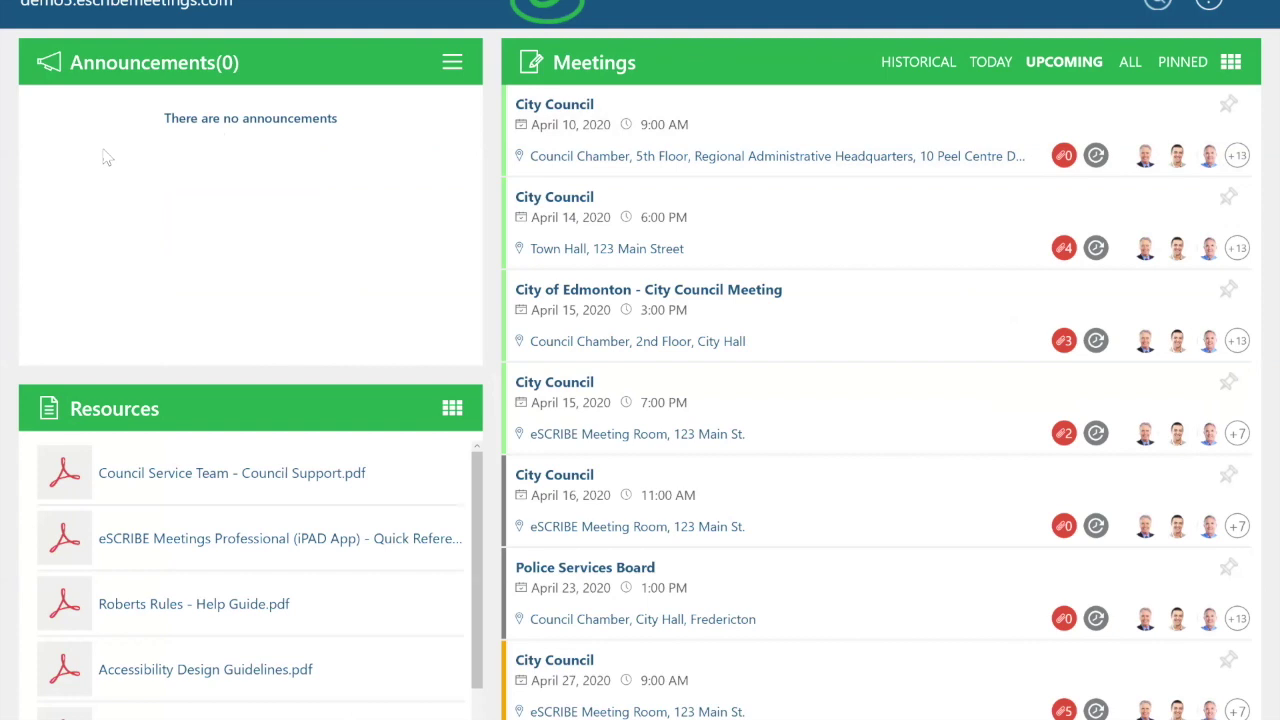
pyautogui.scroll(-1, 238, 540)
pyautogui.scroll(1, 238, 560)
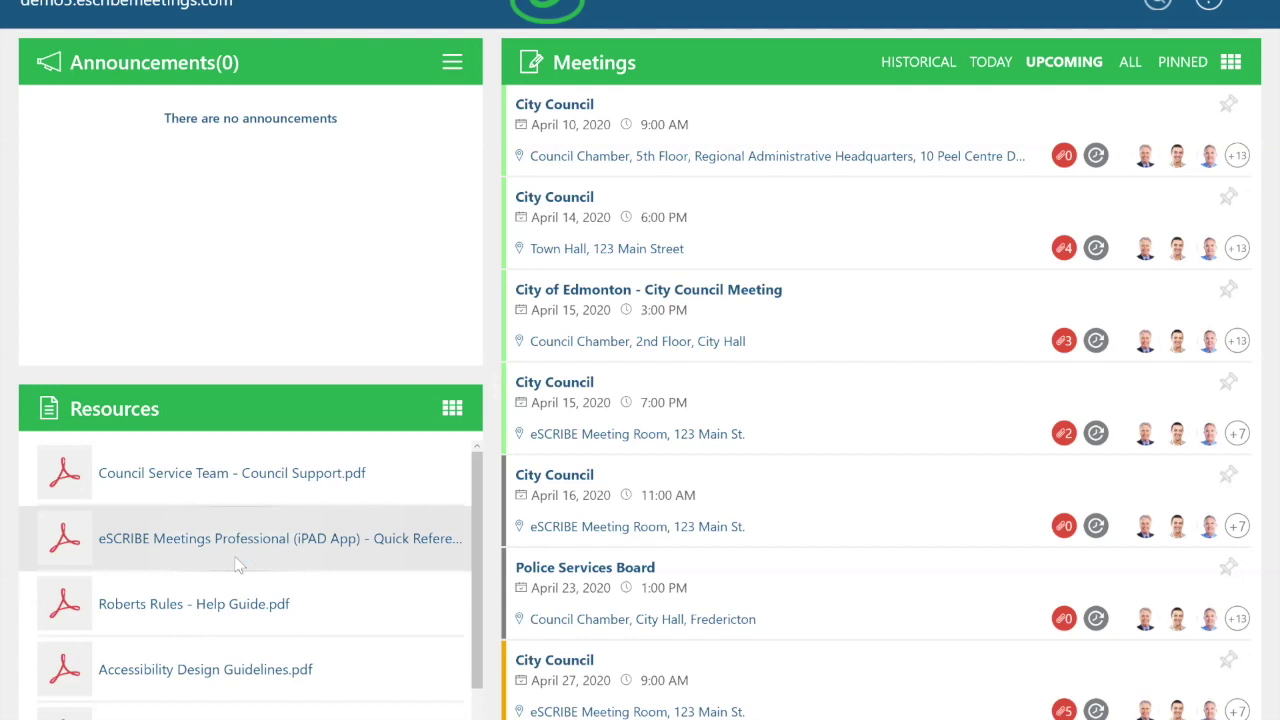
pyautogui.click(239, 565)
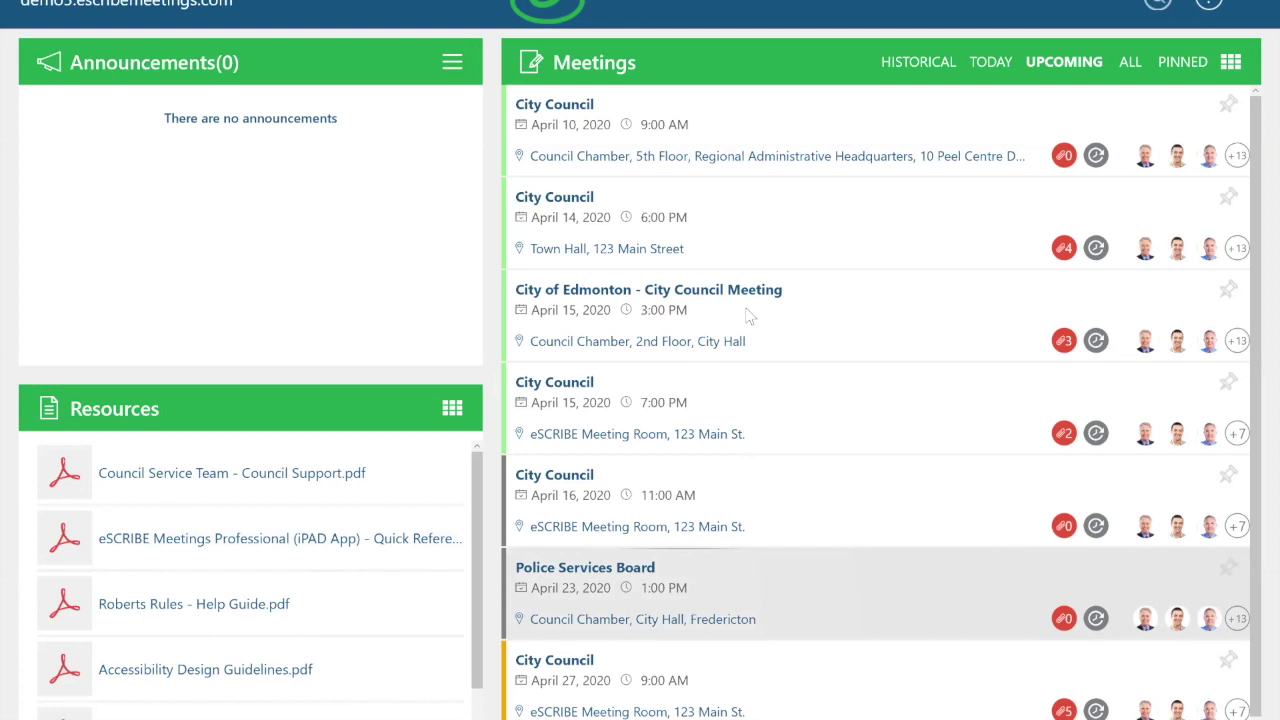
# Step: Browse all meetings grouped by committee, then select the April 16 City Council meeting
pyautogui.click(1236, 63)
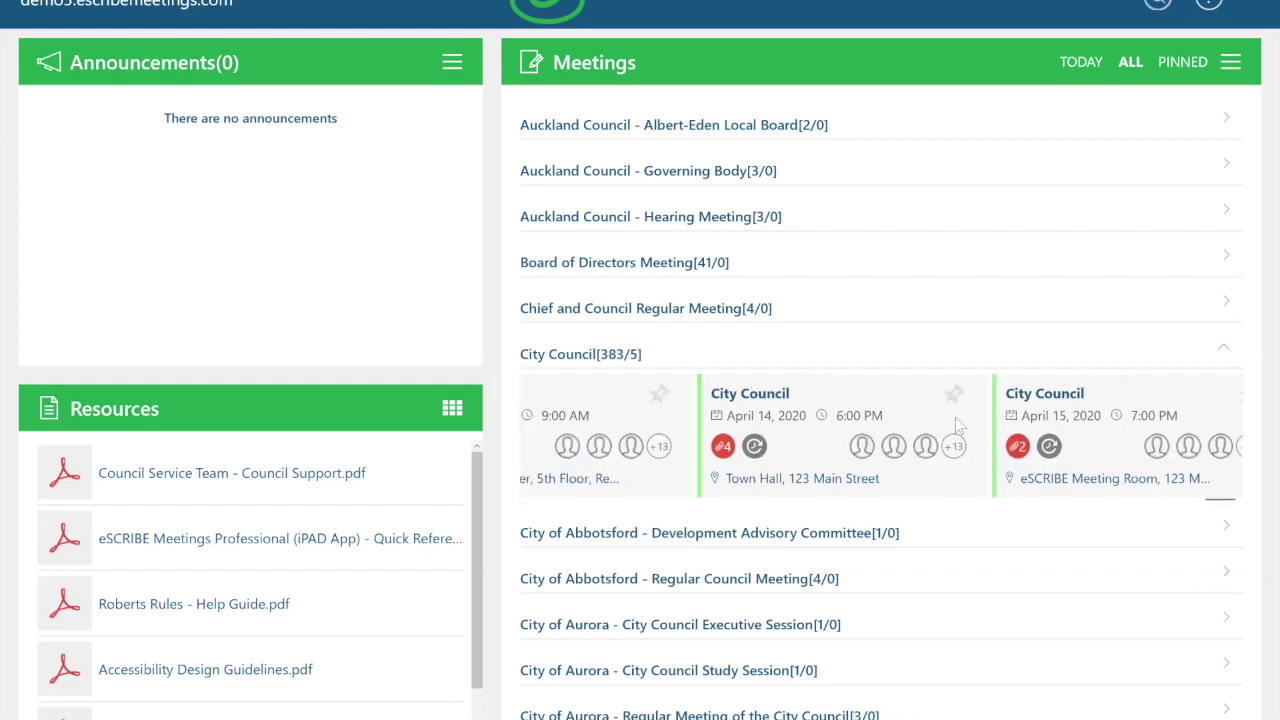
pyautogui.scroll(-2, 955, 425)
pyautogui.scroll(2, 957, 425)
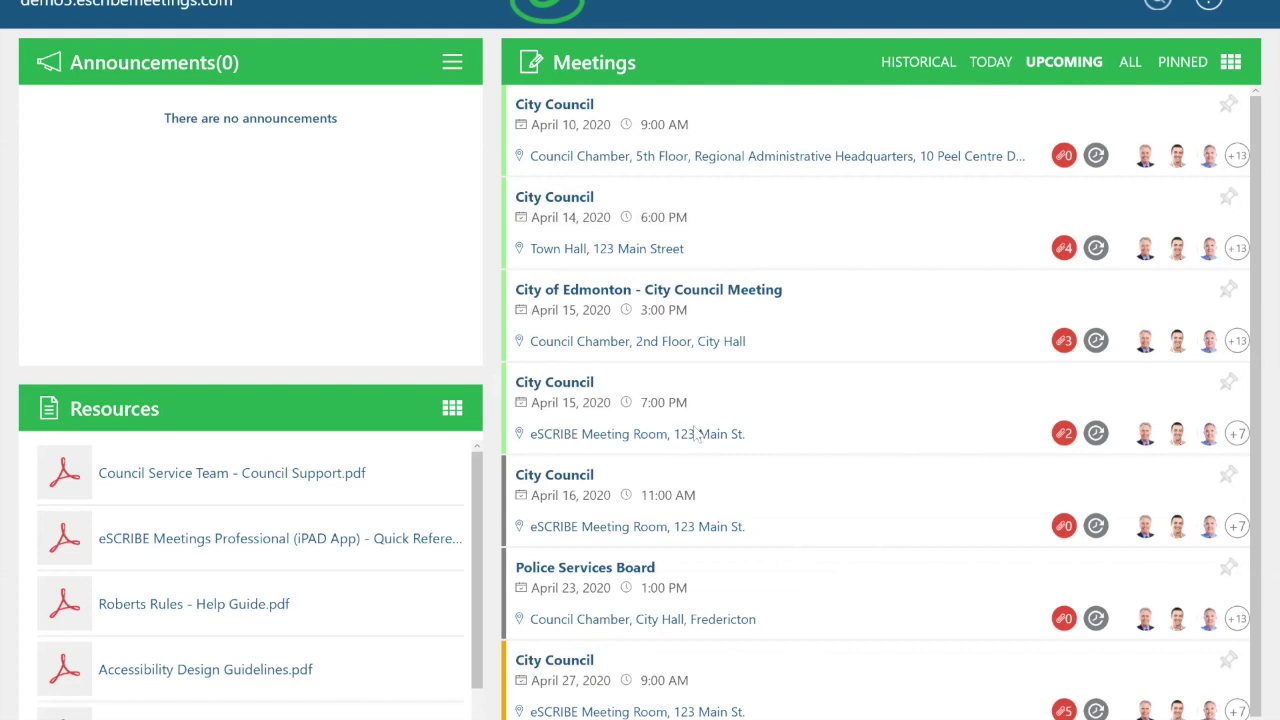
pyautogui.click(747, 486)
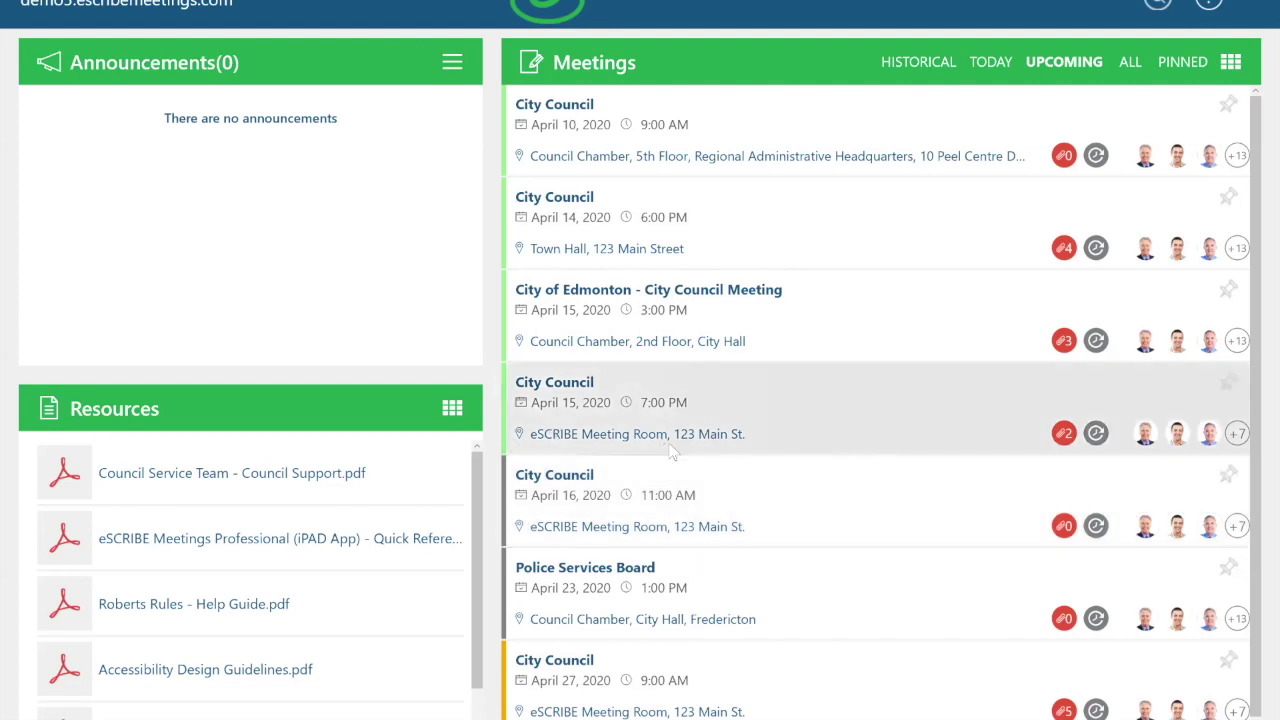
pyautogui.scroll(2, 815, 552)
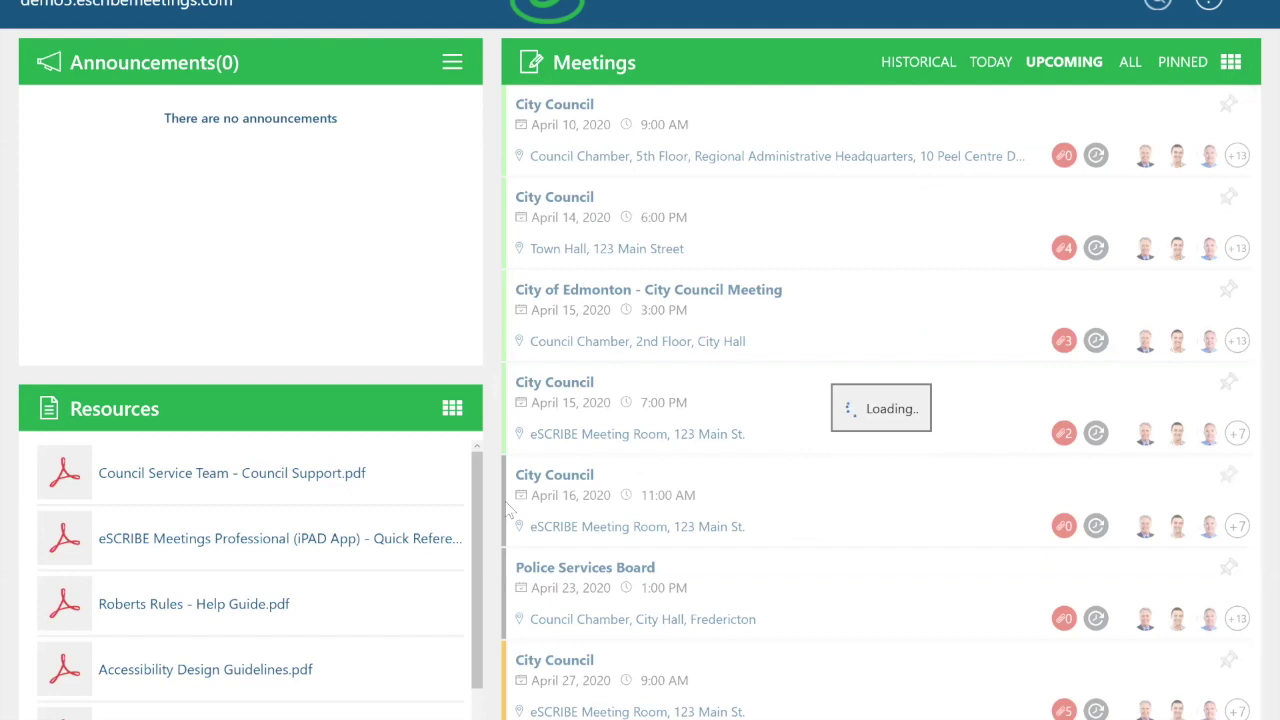
pyautogui.click(868, 524)
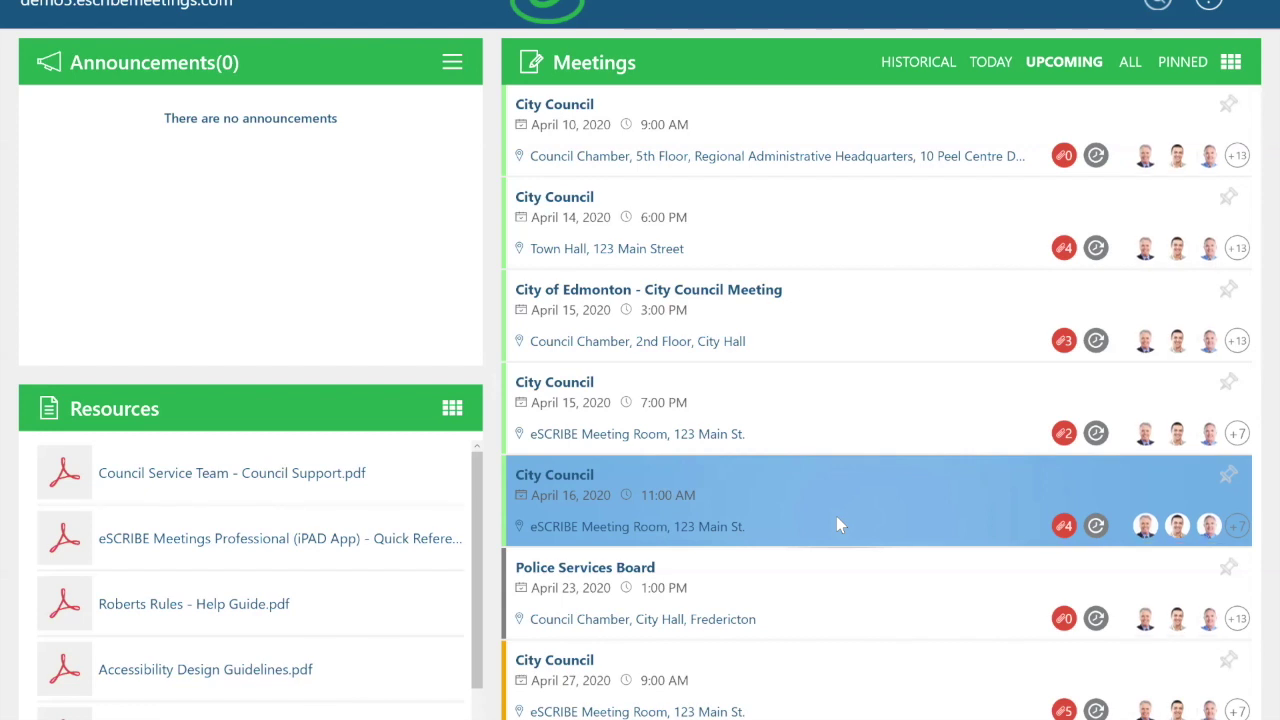
# Step: Open the April 16 meeting, narrow the agenda outline, and view item 3.1 COVID-19 Response
pyautogui.click(572, 485)
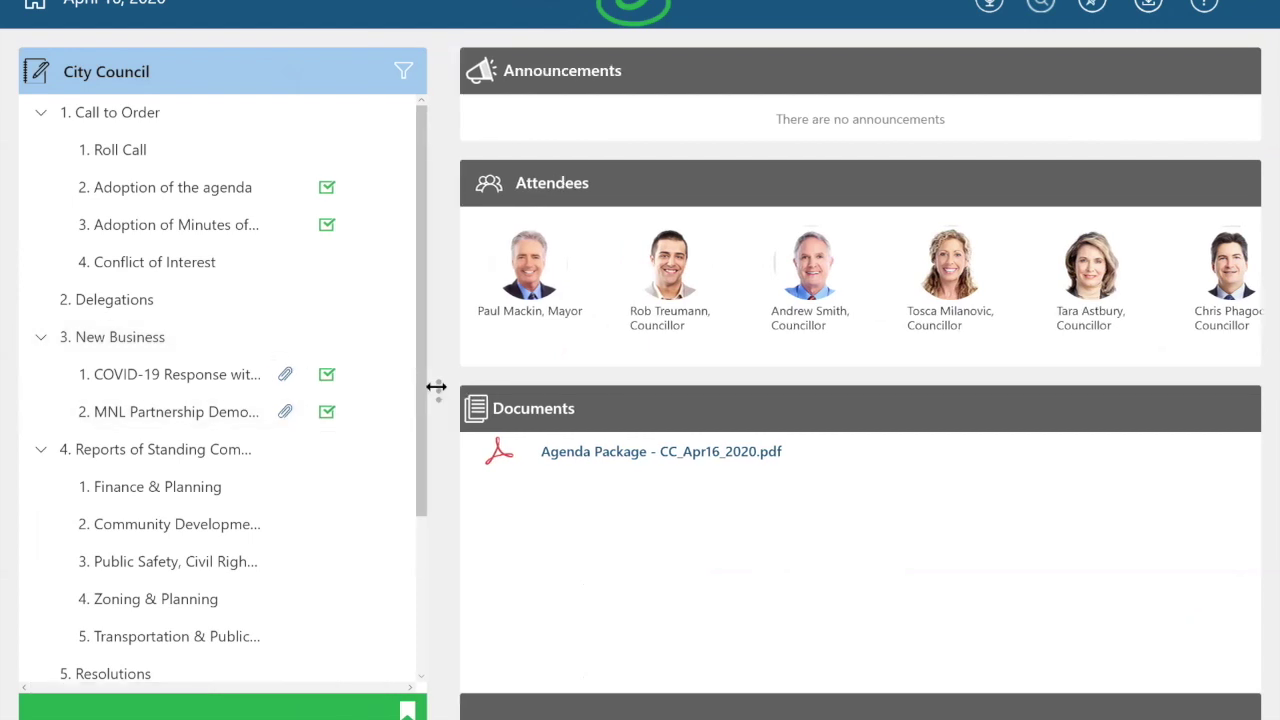
pyautogui.moveTo(424, 394); pyautogui.dragTo(404, 394)
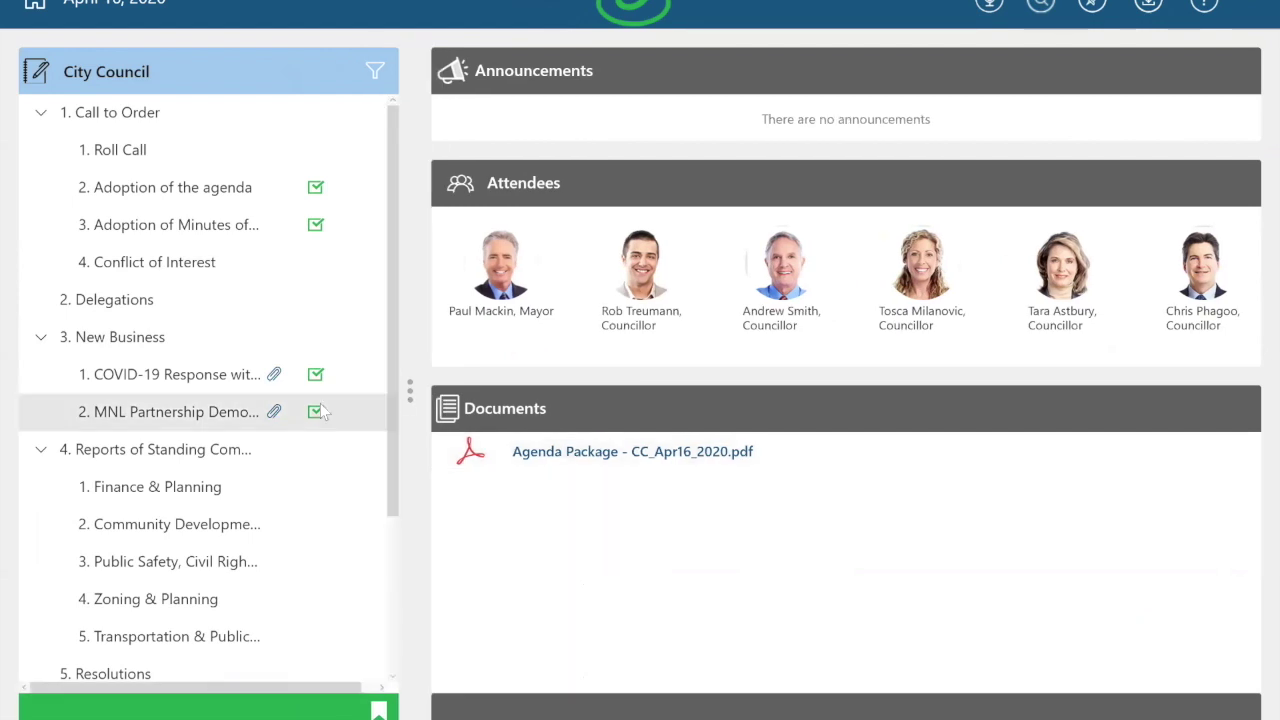
pyautogui.click(166, 385)
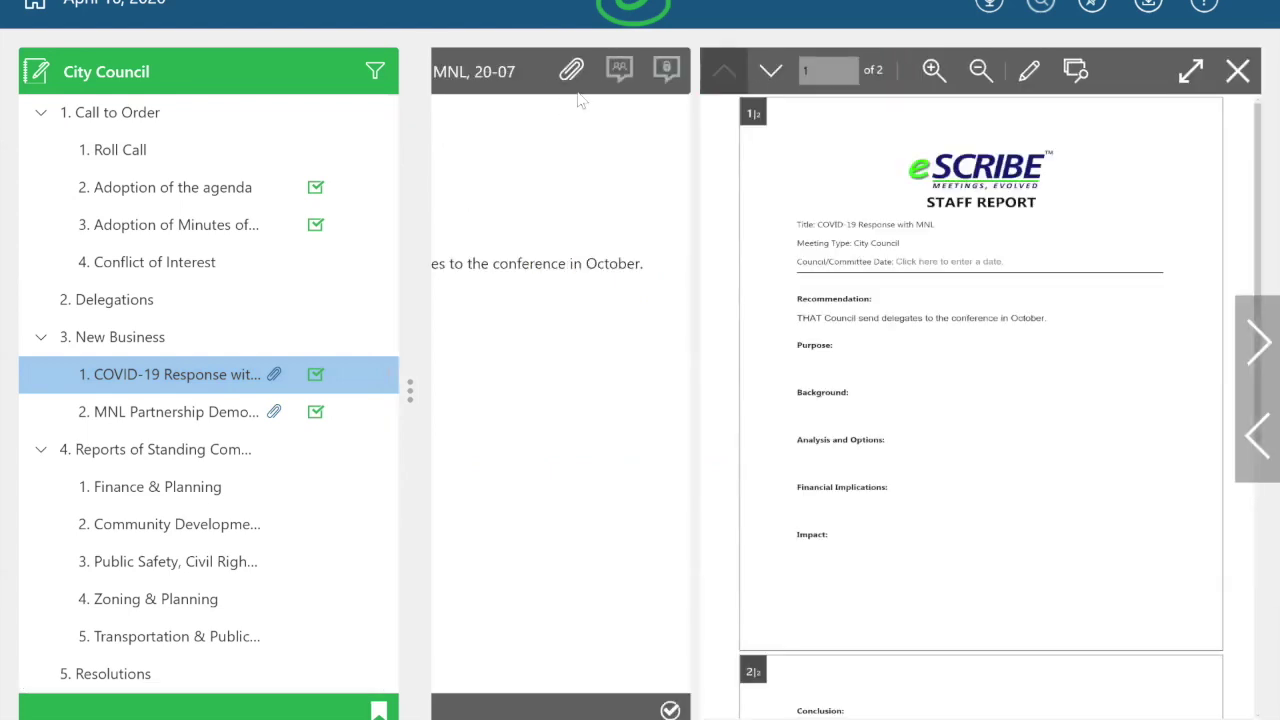
# Step: Open the financial statements attachment, rearrange the panes, then show the COVID-19 staff report full screen
pyautogui.click(492, 208)
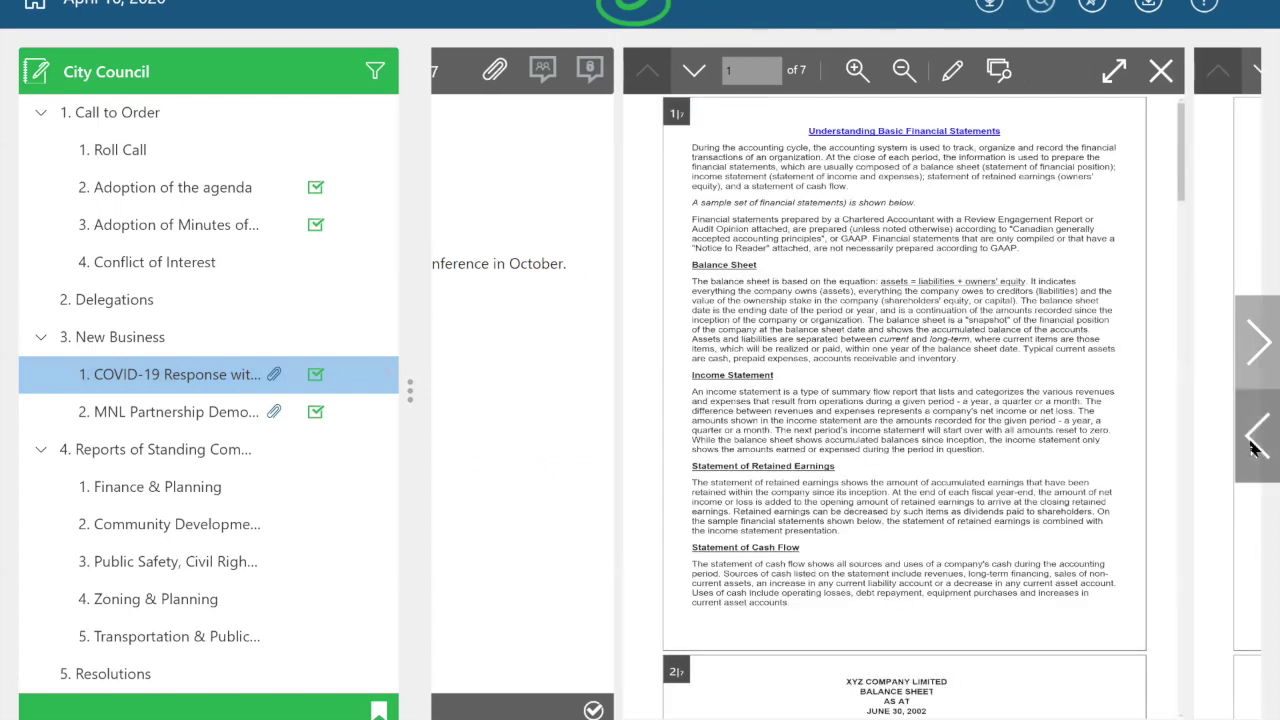
pyautogui.click(1254, 350)
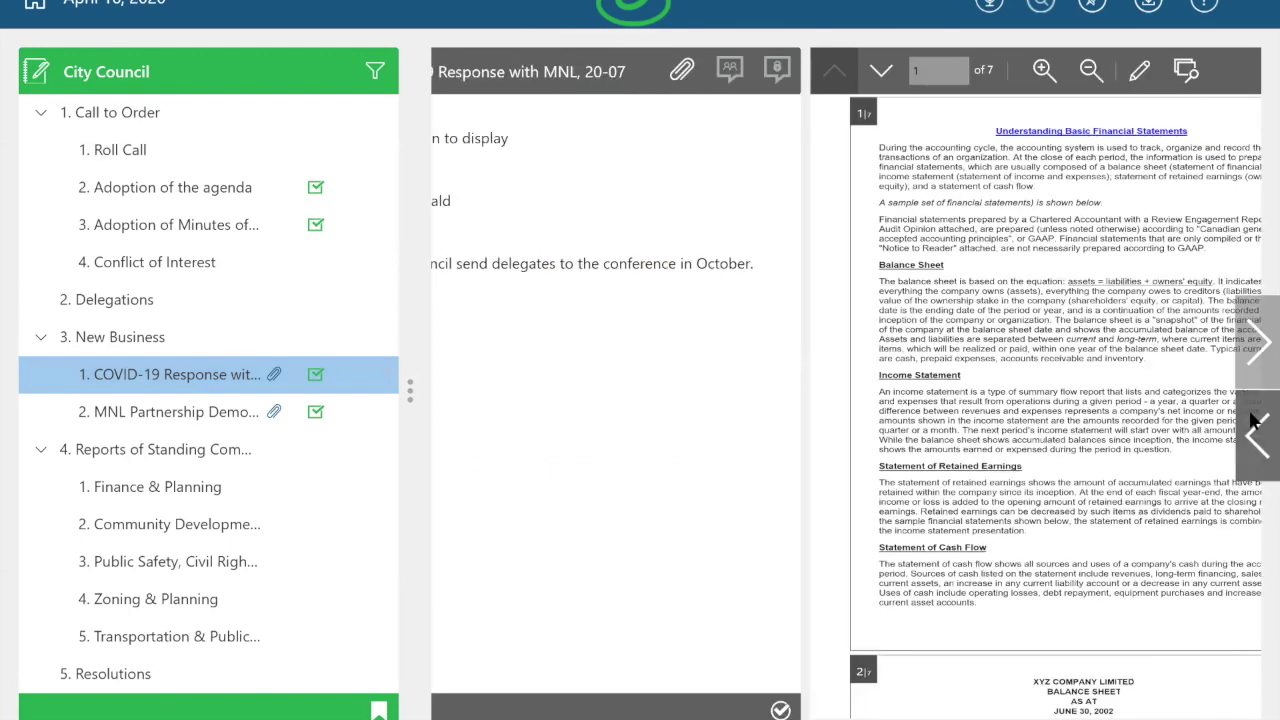
pyautogui.click(1254, 420)
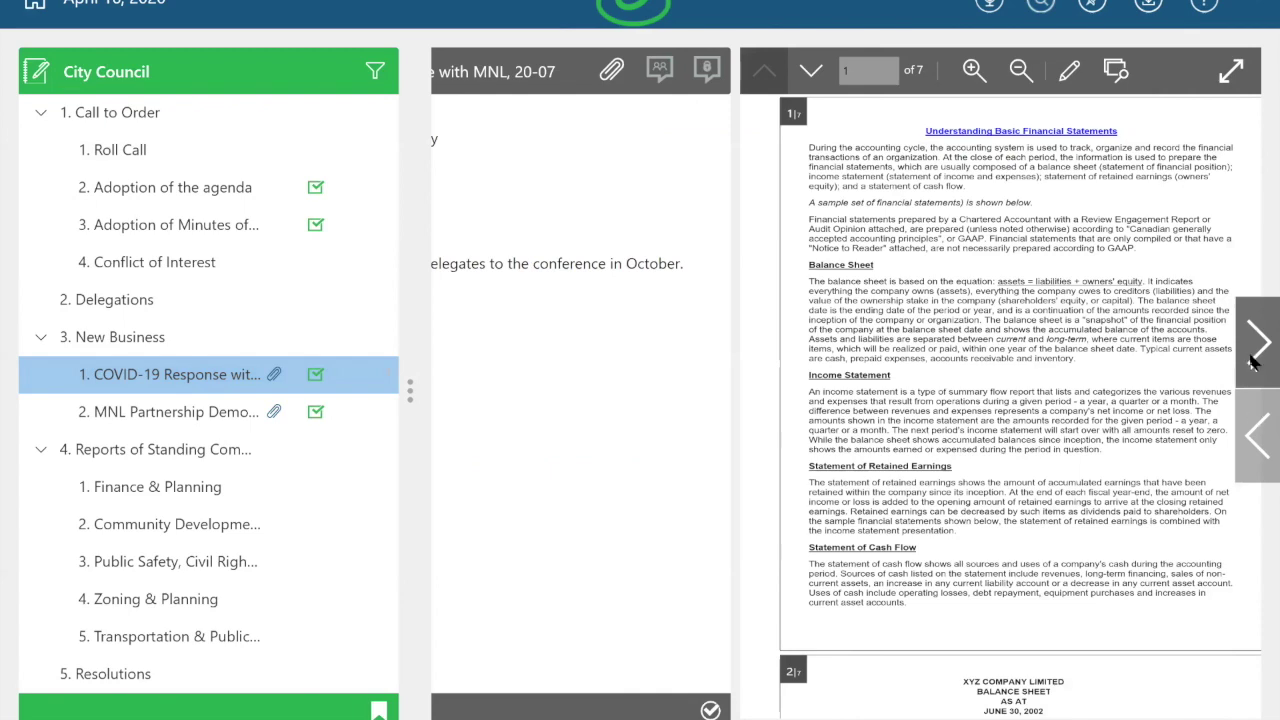
pyautogui.click(1254, 428)
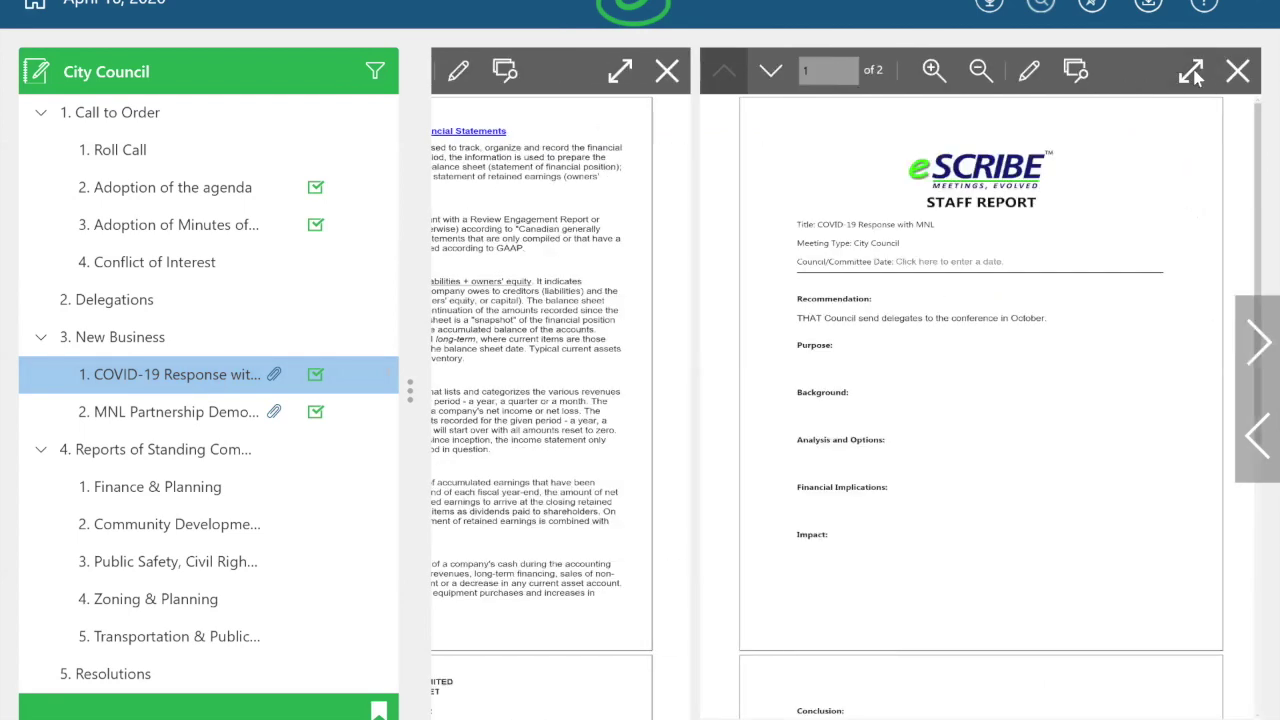
pyautogui.click(1191, 71)
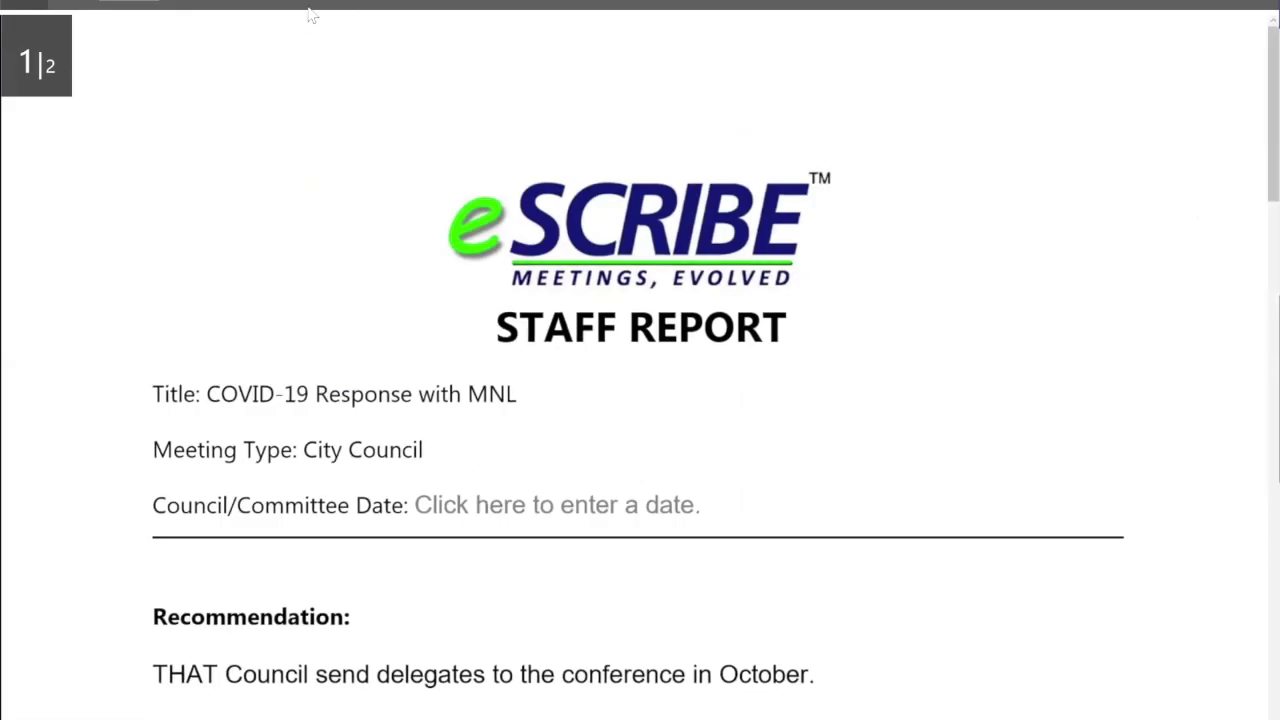
pyautogui.moveTo(333, 16)
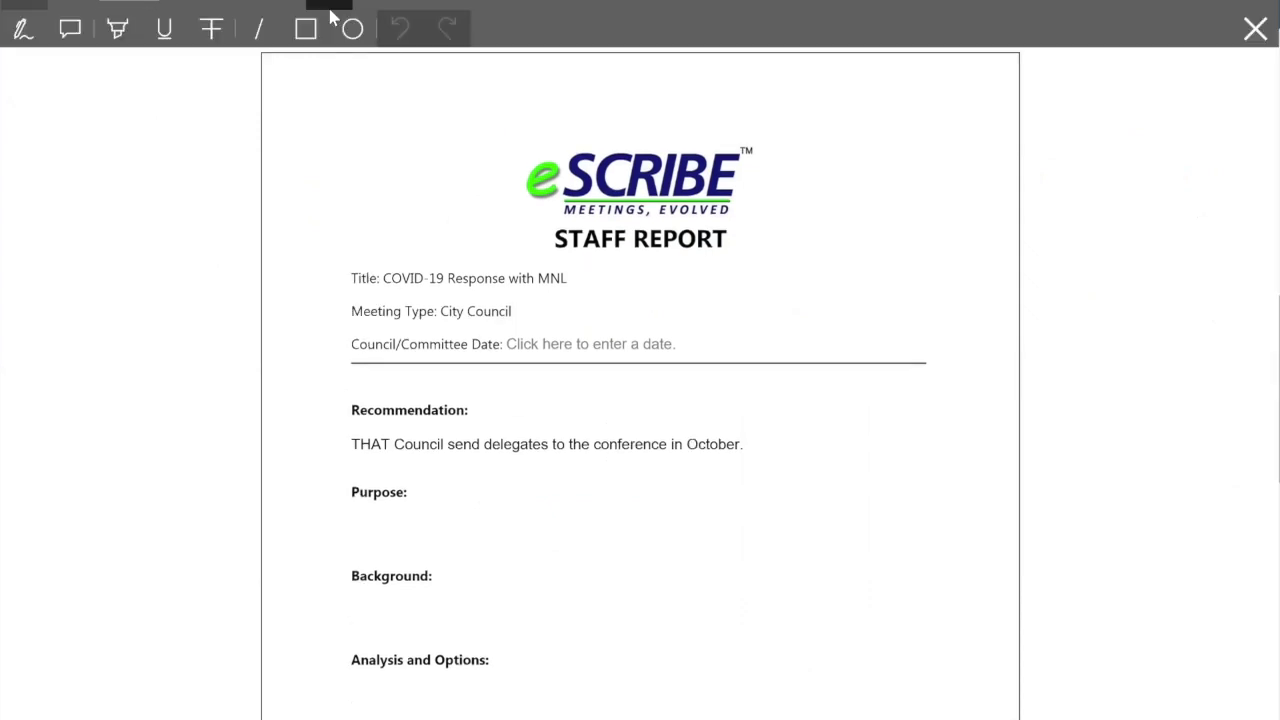
# Step: Circle 'in October.' in red ink and draw a question mark and arrow beside it
pyautogui.click(21, 31)
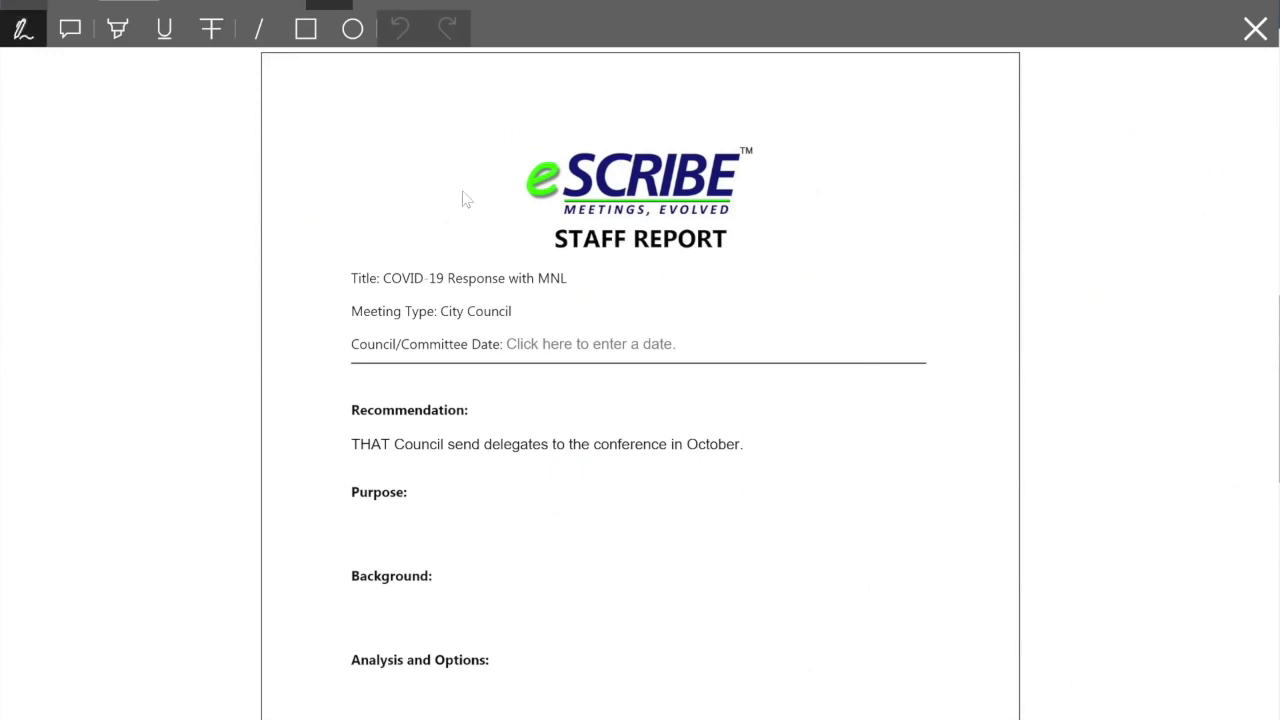
pyautogui.moveTo(694, 414); pyautogui.dragTo(738, 418)
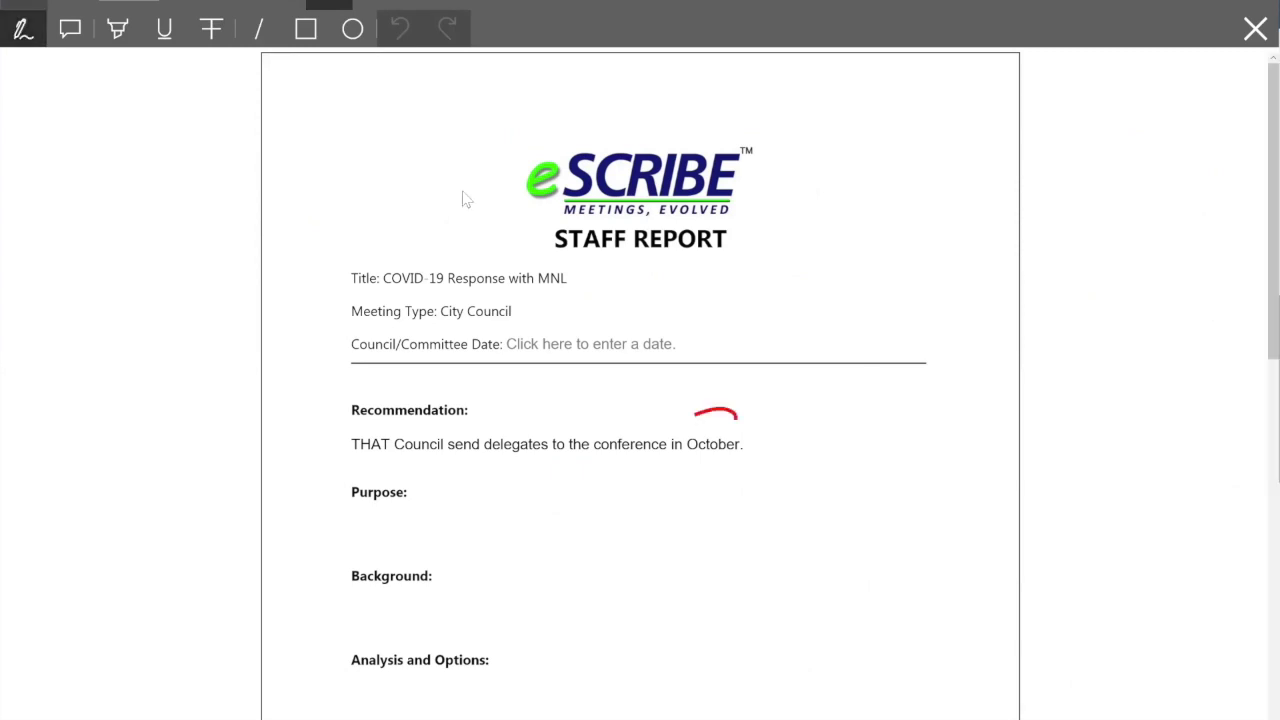
pyautogui.moveTo(738, 418); pyautogui.dragTo(662, 426)
pyautogui.moveTo(781, 370); pyautogui.dragTo(770, 432)
pyautogui.moveTo(774, 470); pyautogui.dragTo(812, 452)
pyautogui.moveTo(801, 530); pyautogui.dragTo(823, 568)
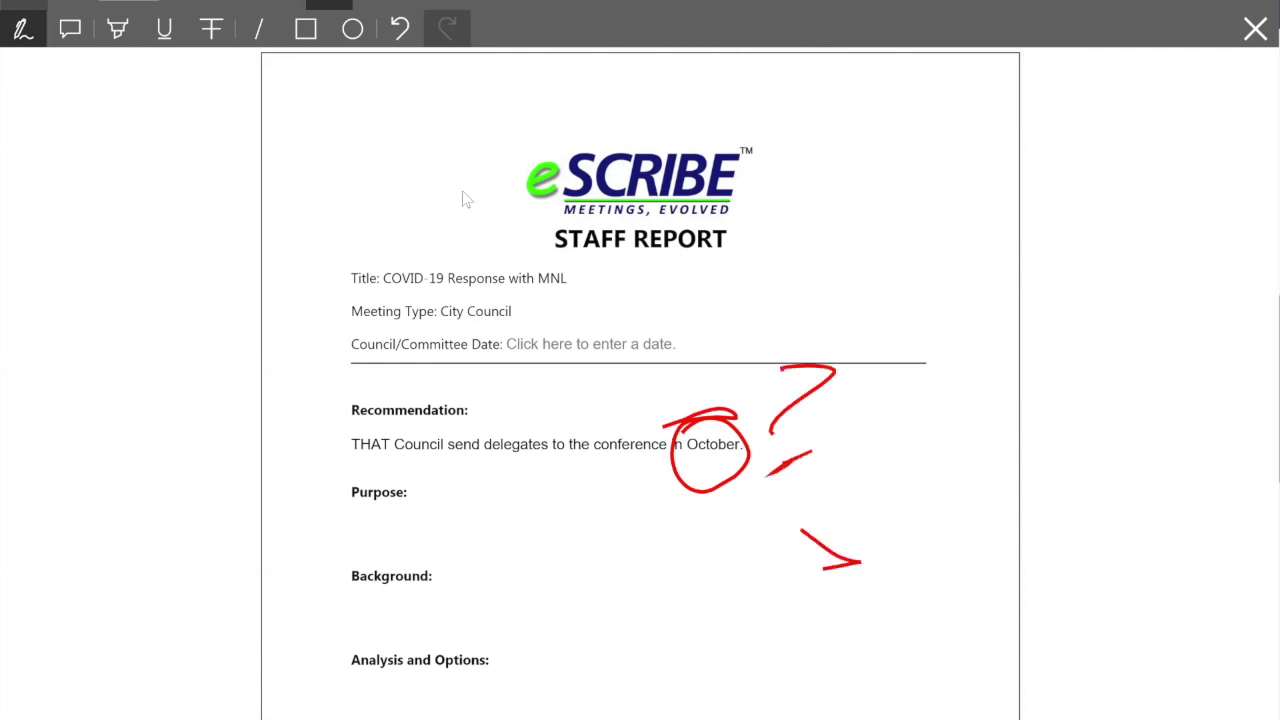
pyautogui.moveTo(727, 489); pyautogui.dragTo(879, 562)
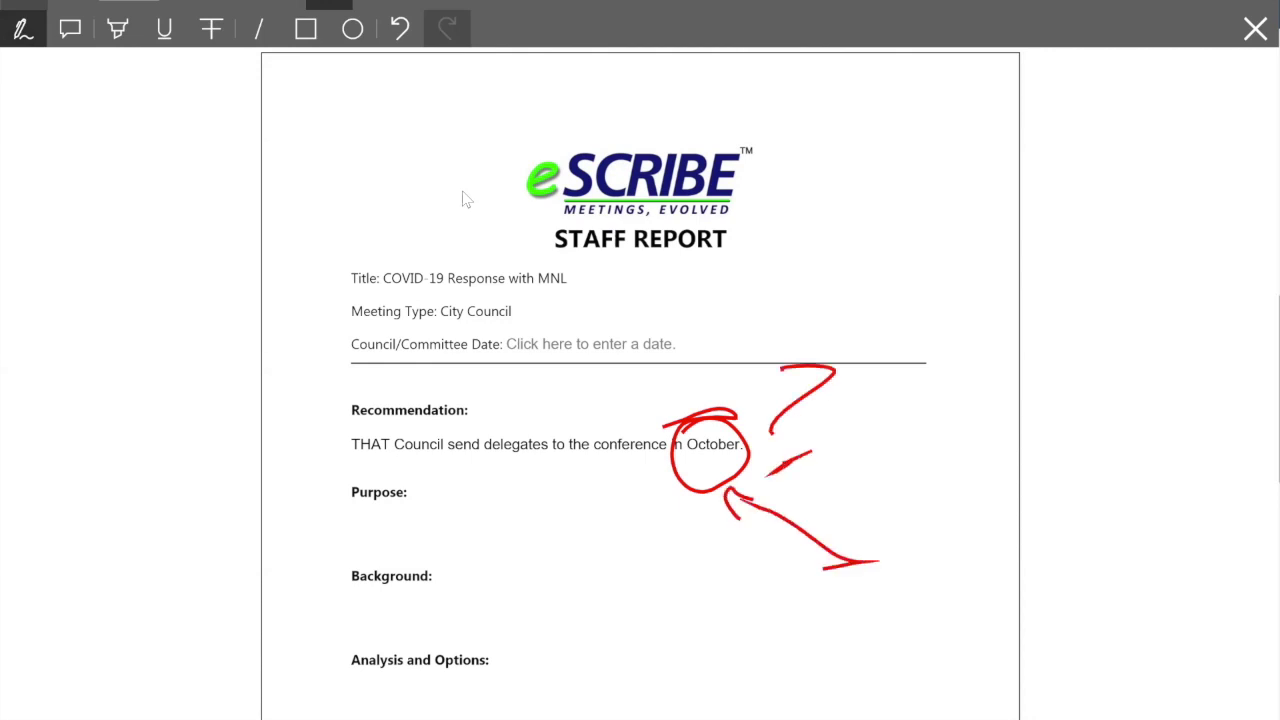
# Step: Add a comment under Purpose reading 'Why is this section blank?'
pyautogui.click(120, 38)
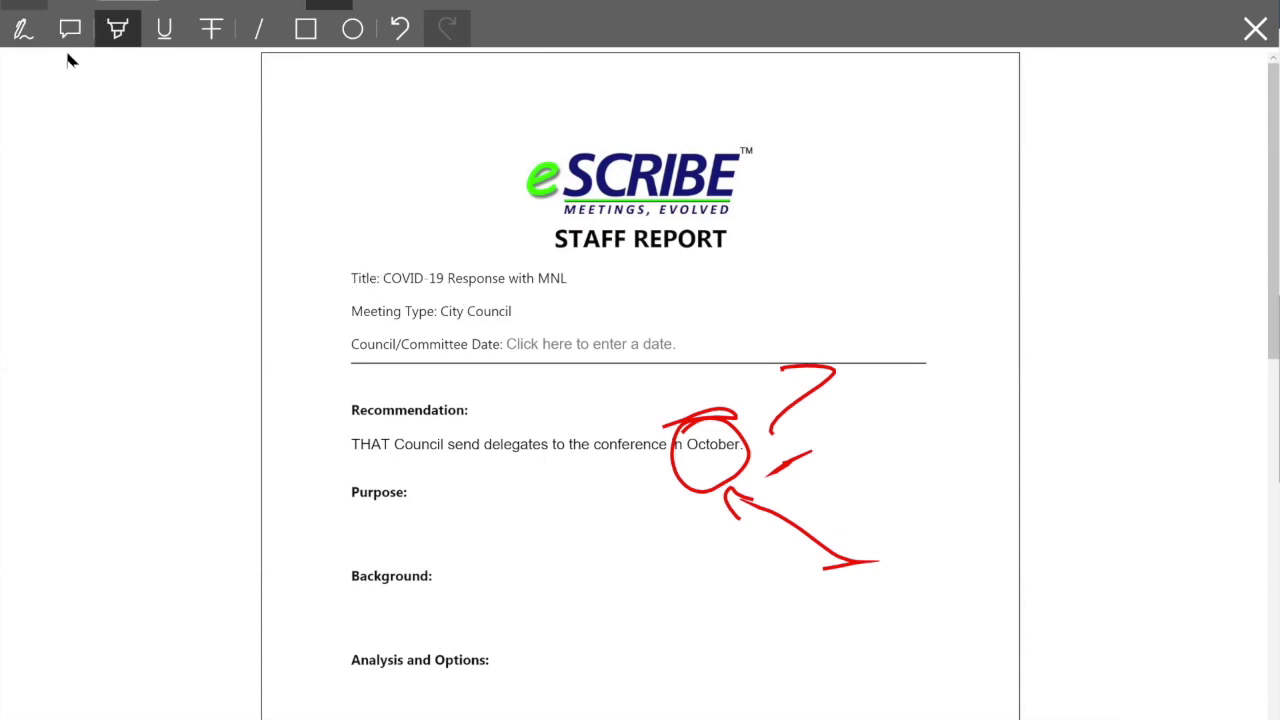
pyautogui.click(70, 36)
pyautogui.click(383, 523)
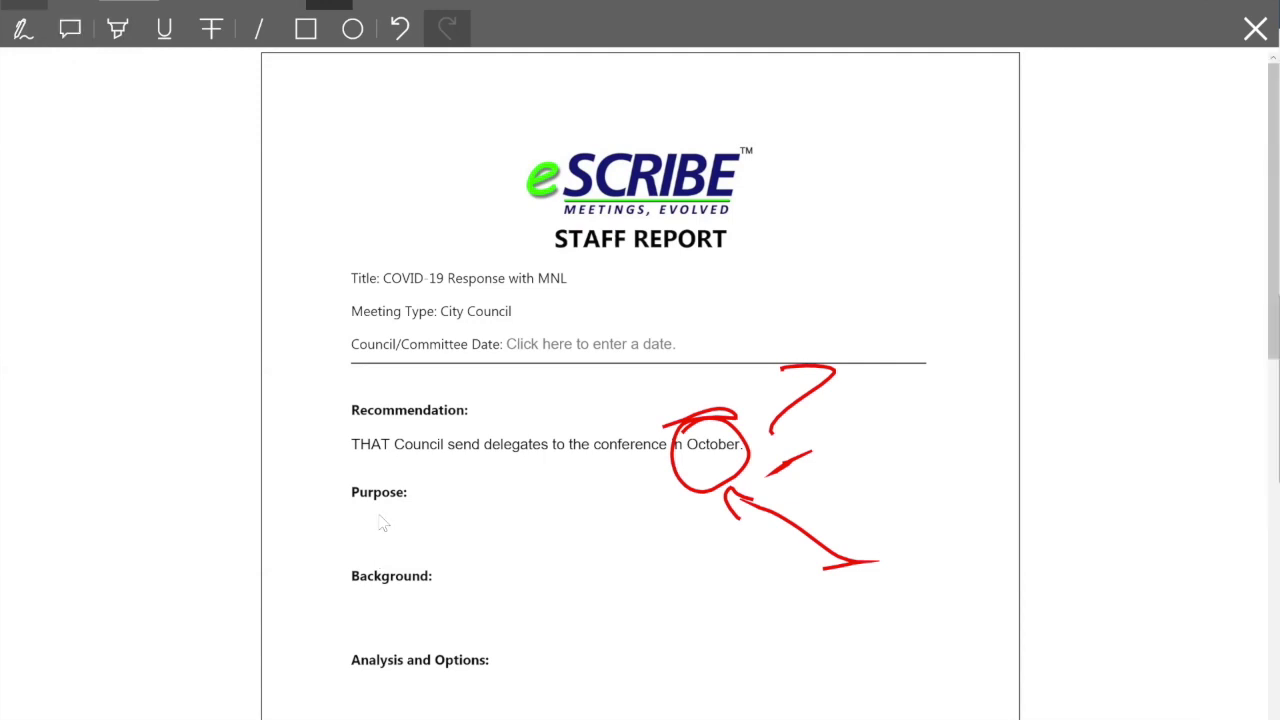
pyautogui.click(78, 40)
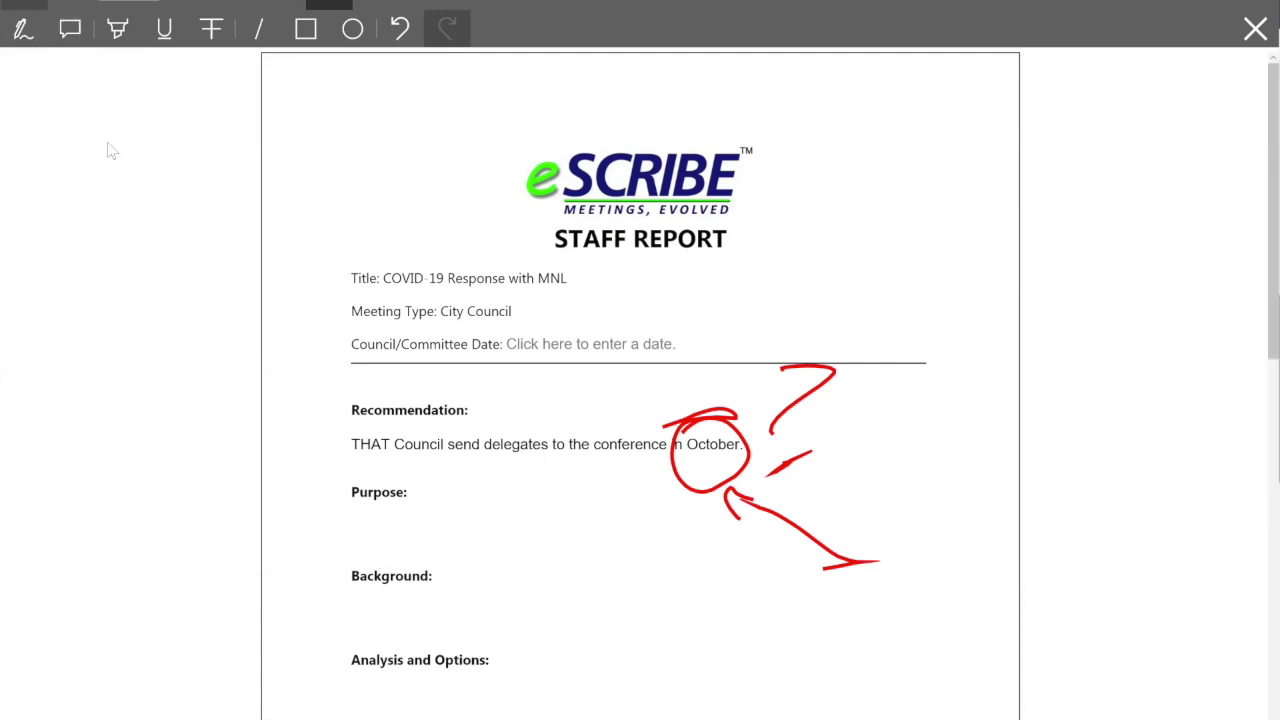
pyautogui.click(376, 523)
pyautogui.write('Why is this ')
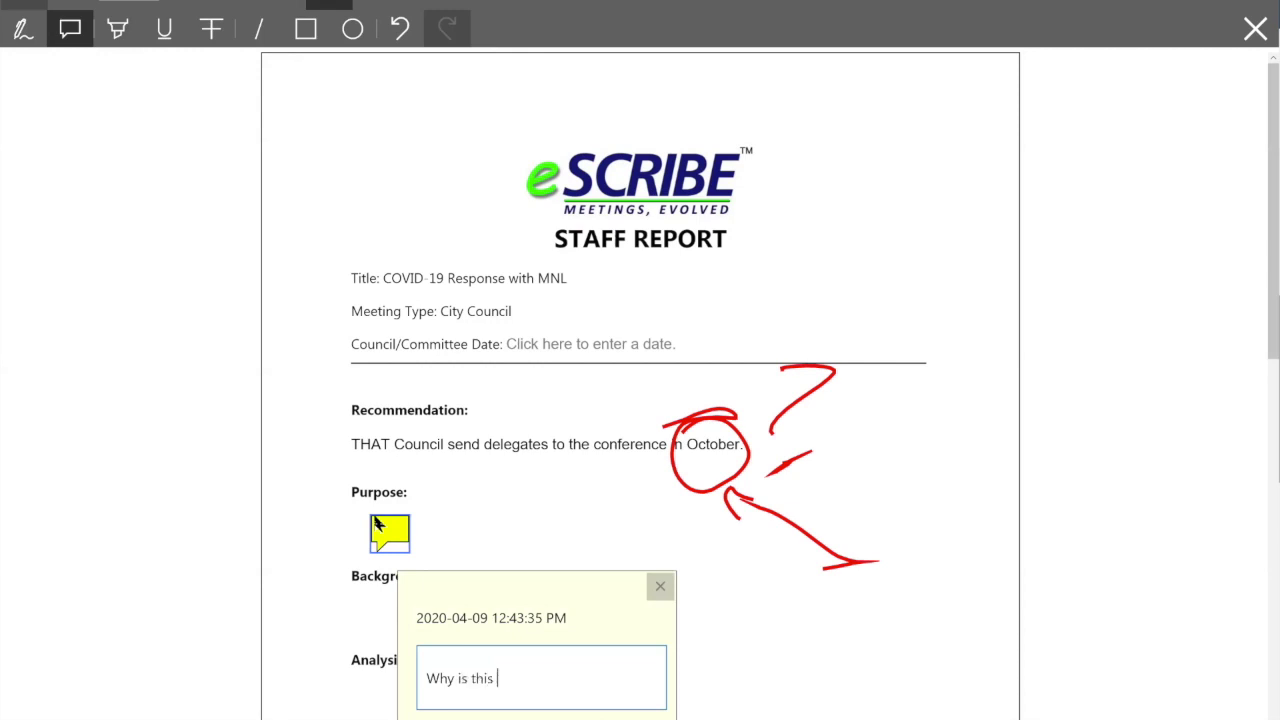
pyautogui.write('section blank?')
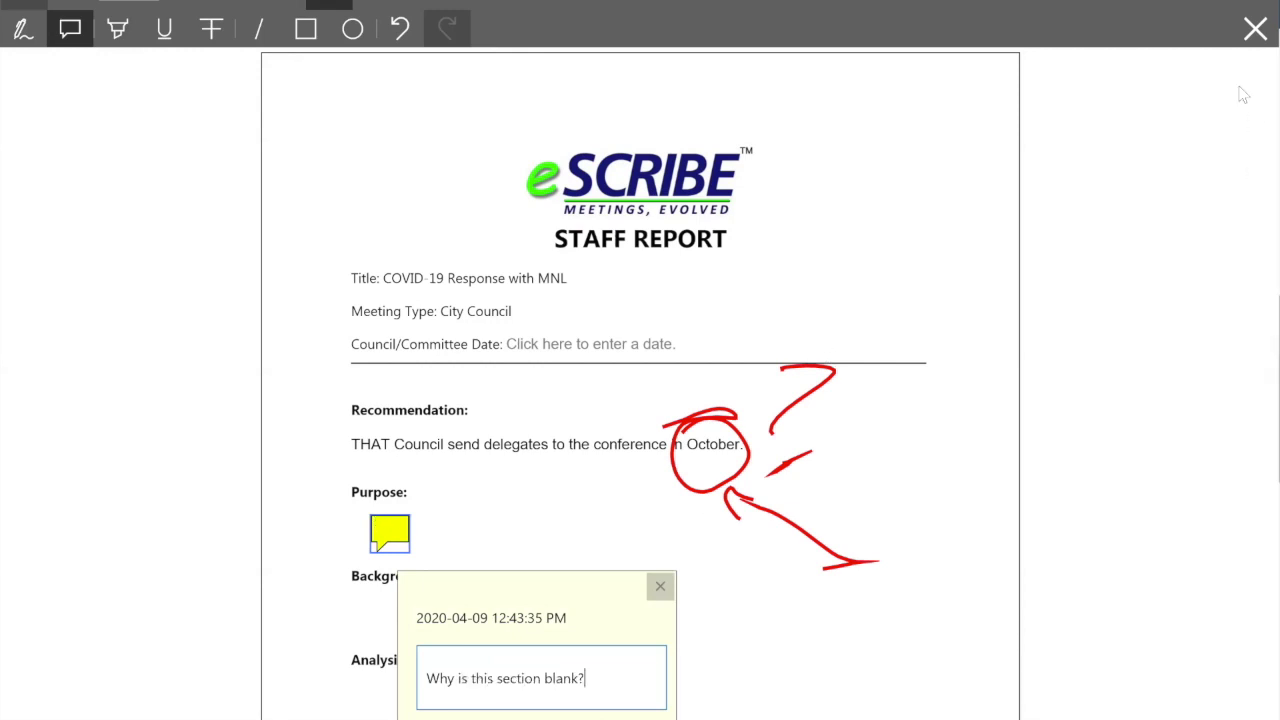
pyautogui.click(928, 225)
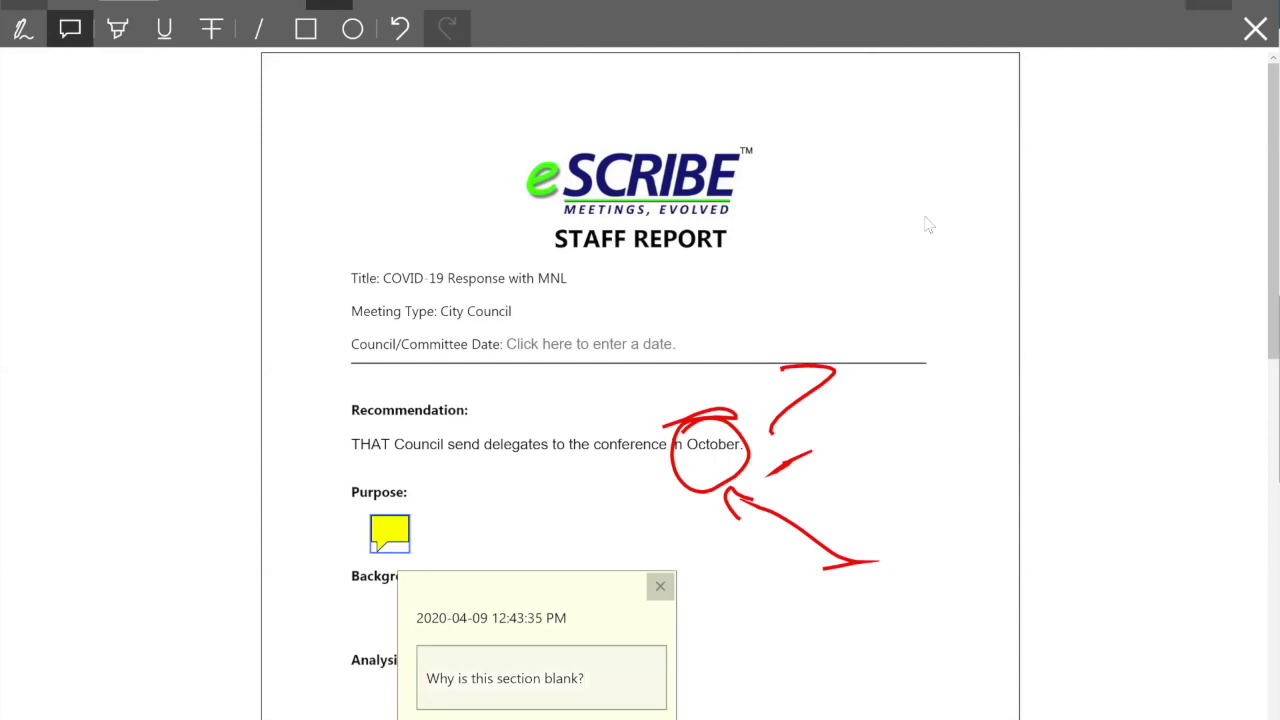
# Step: Declare a conflict of interest with the reason 'Family member involved on the committee.'
pyautogui.press('Escape')
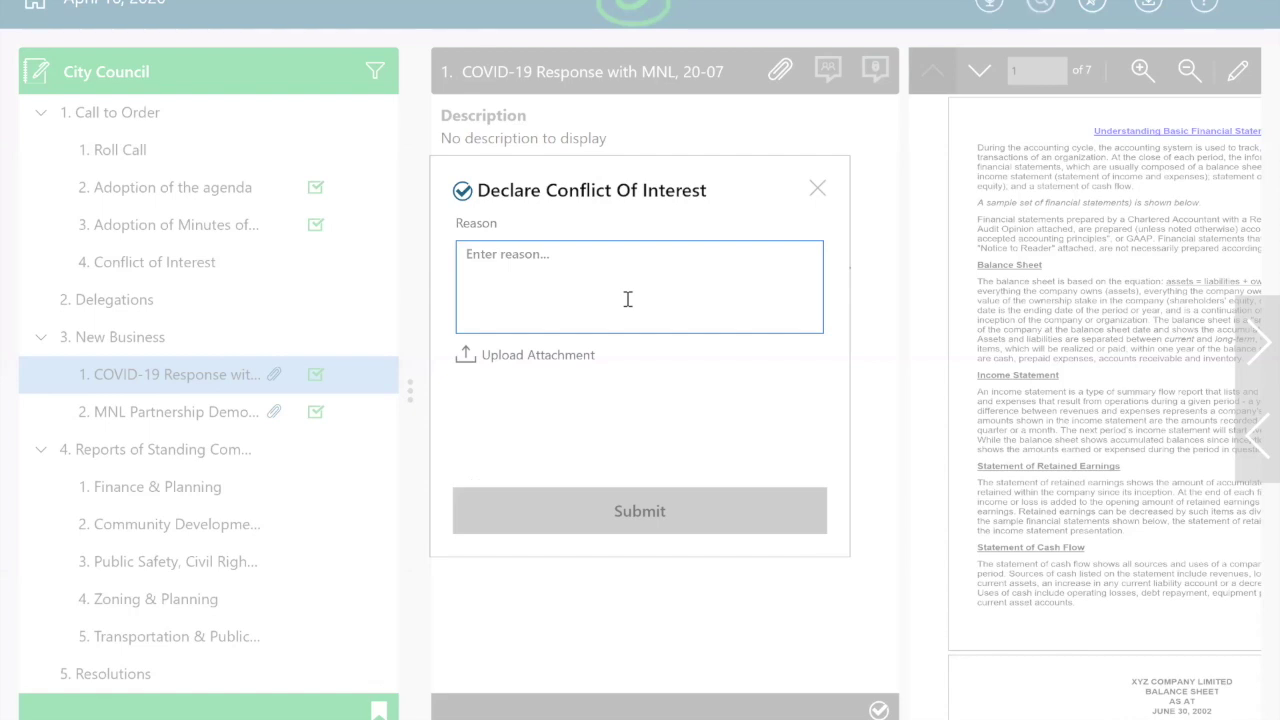
pyautogui.write('Family member involved on the committee.')
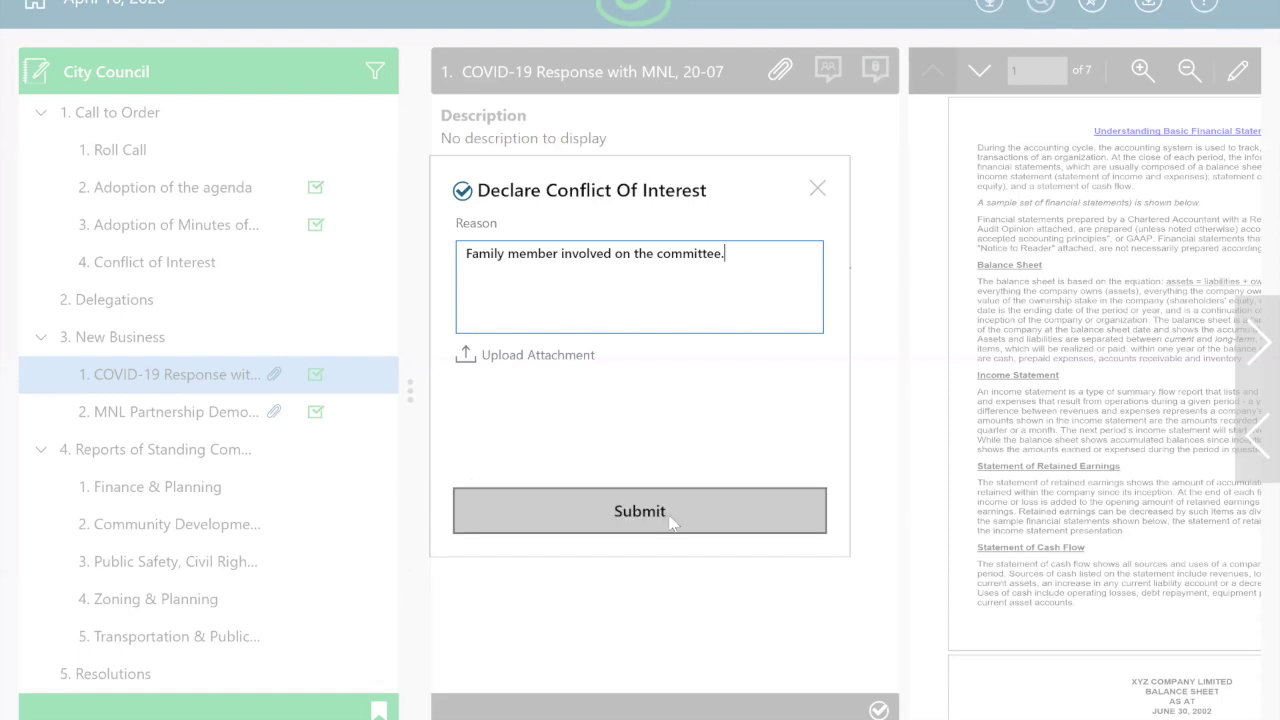
pyautogui.click(672, 522)
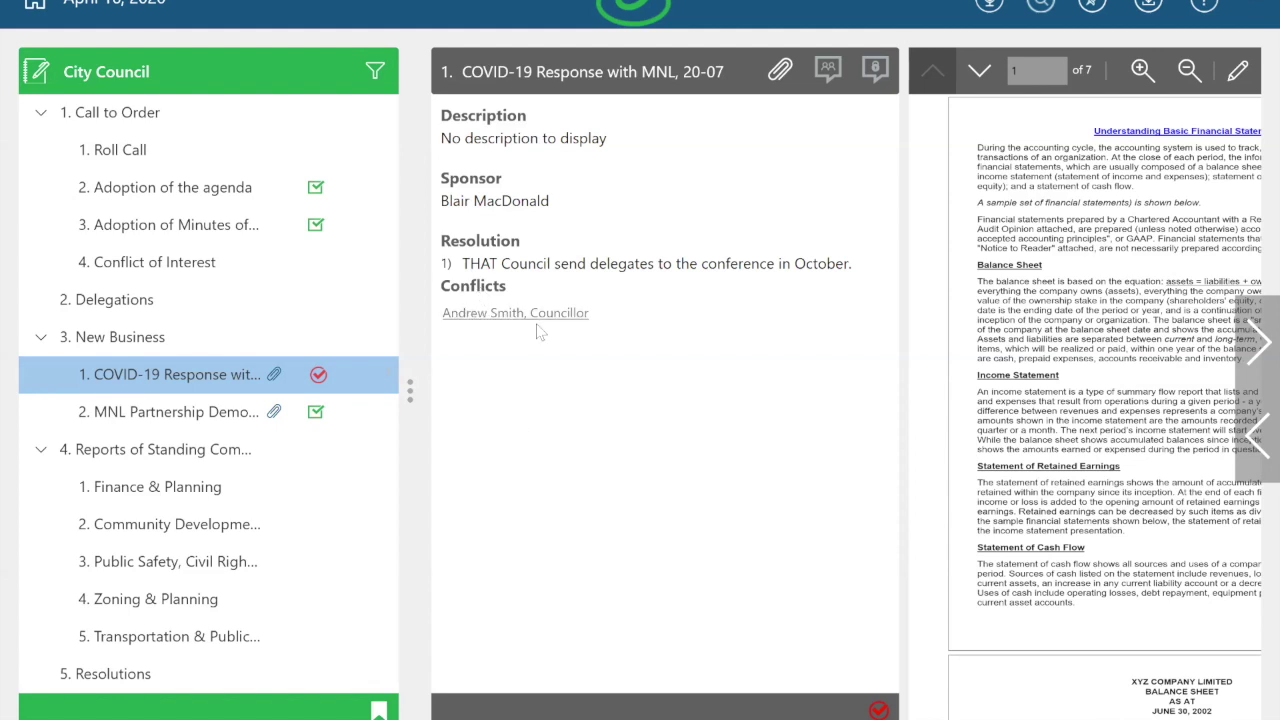
# Step: Review the declared conflict's reason, then open the Call to Order item
pyautogui.click(588, 314)
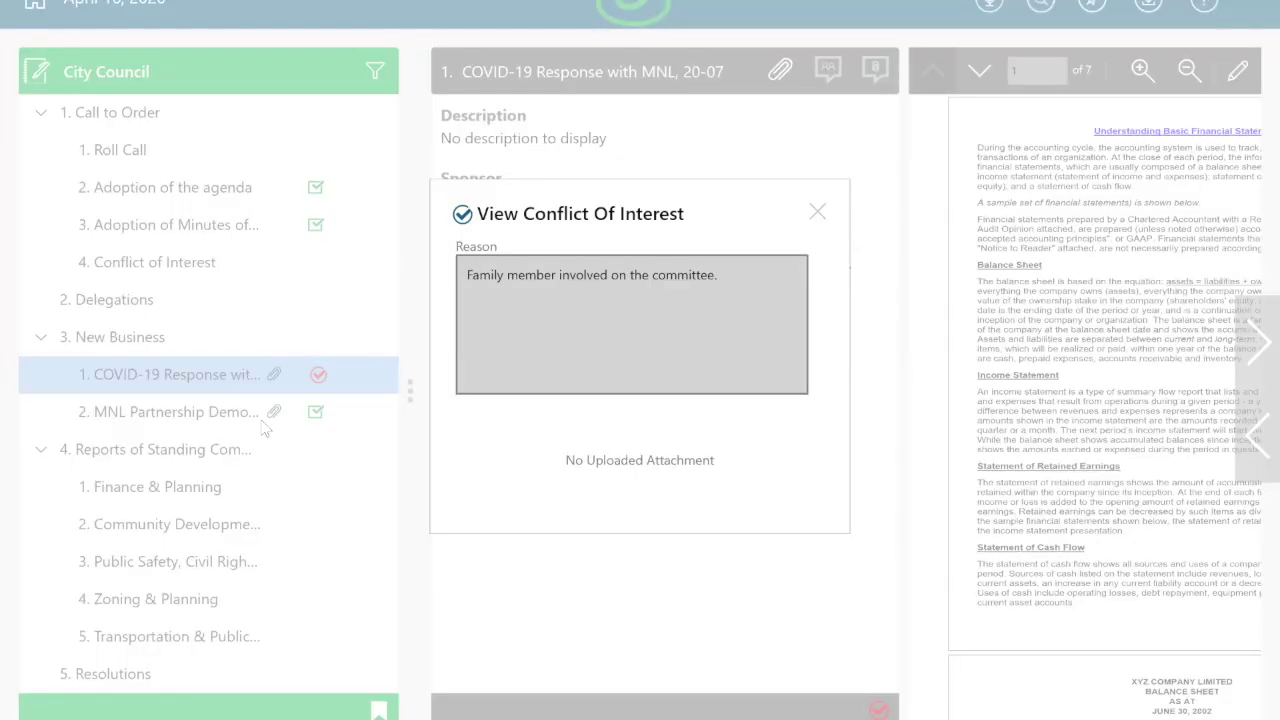
pyautogui.click(85, 104)
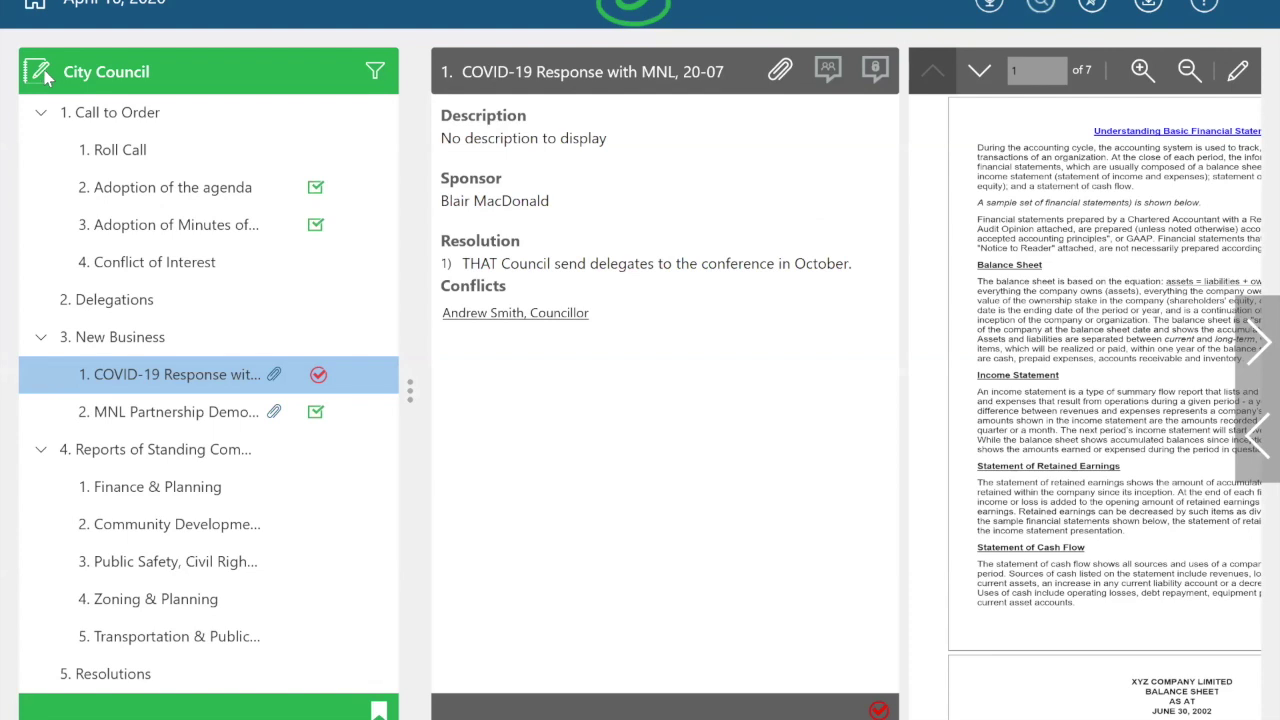
pyautogui.click(95, 115)
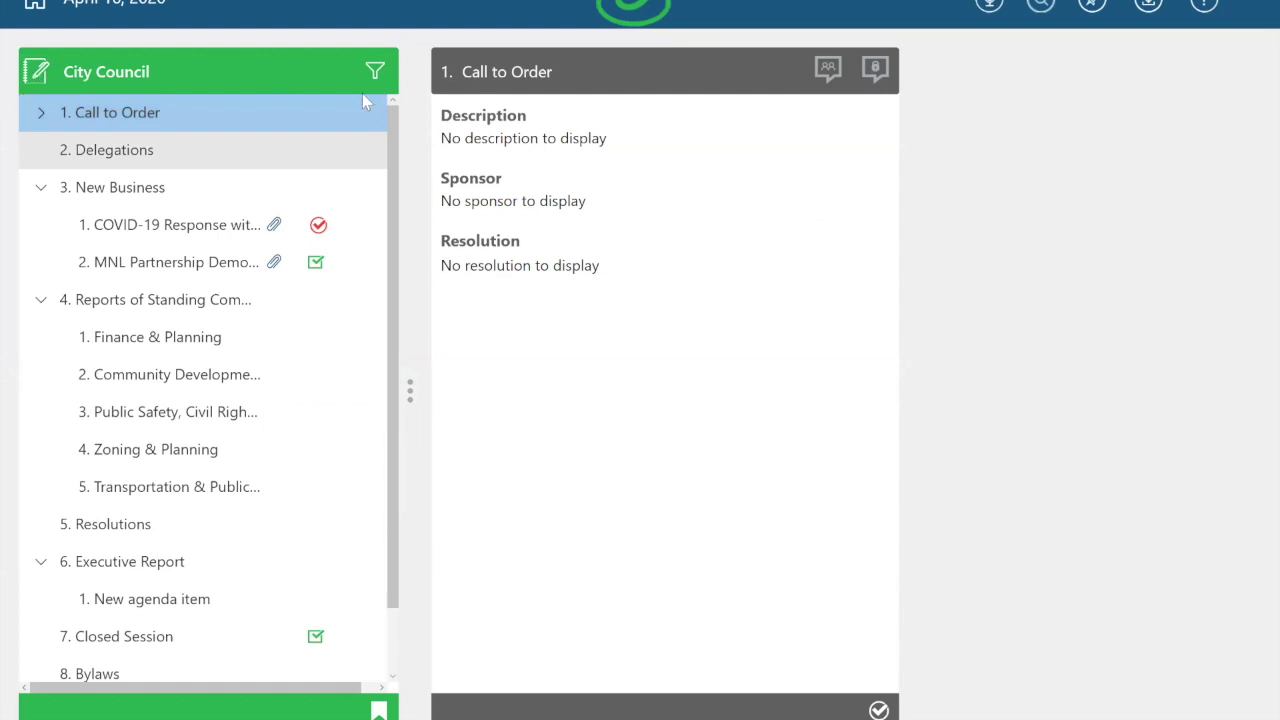
# Step: Switch to the admin window and open Video Manager from the Other menu
pyautogui.hotkey('alt', 'Tab')
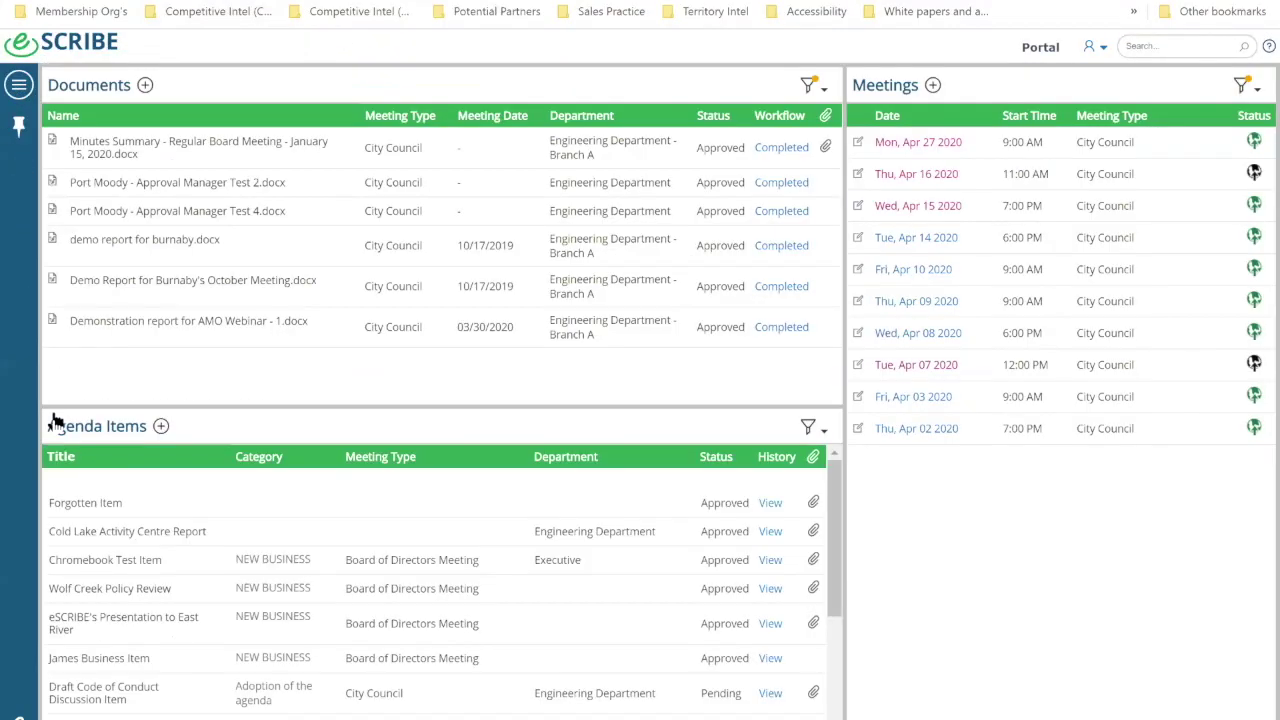
pyautogui.moveTo(105, 514)
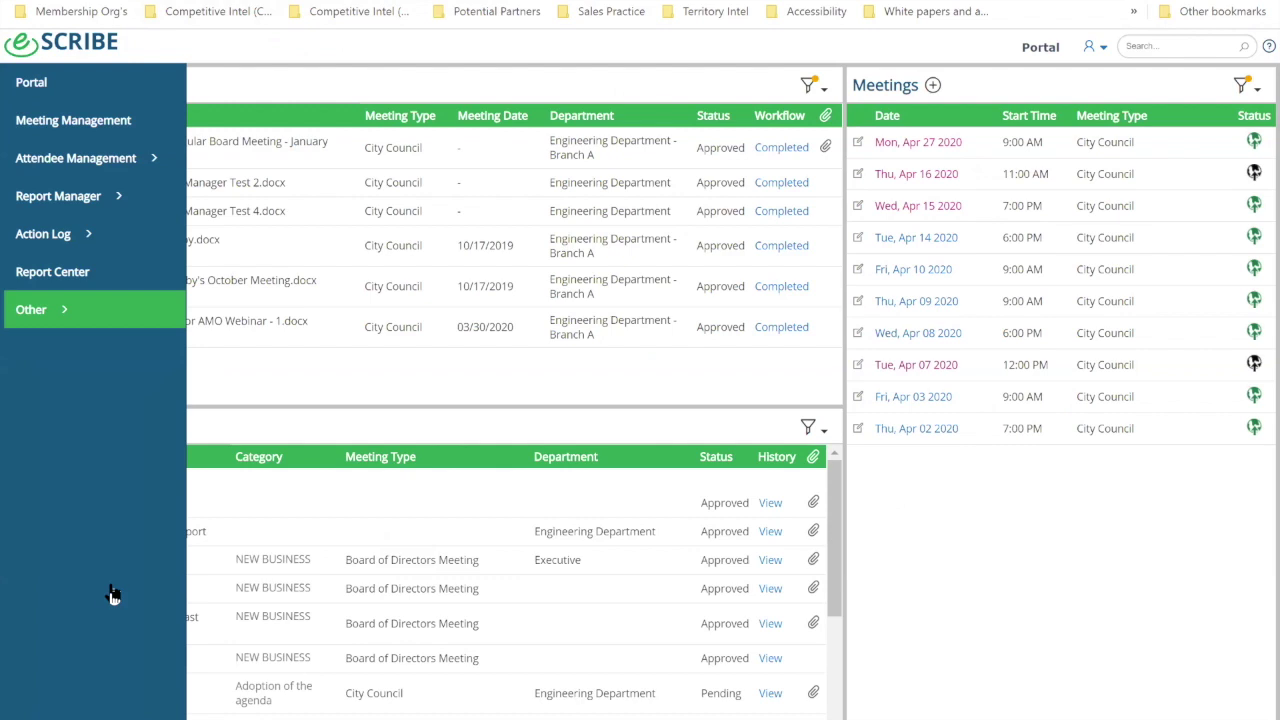
pyautogui.click(88, 578)
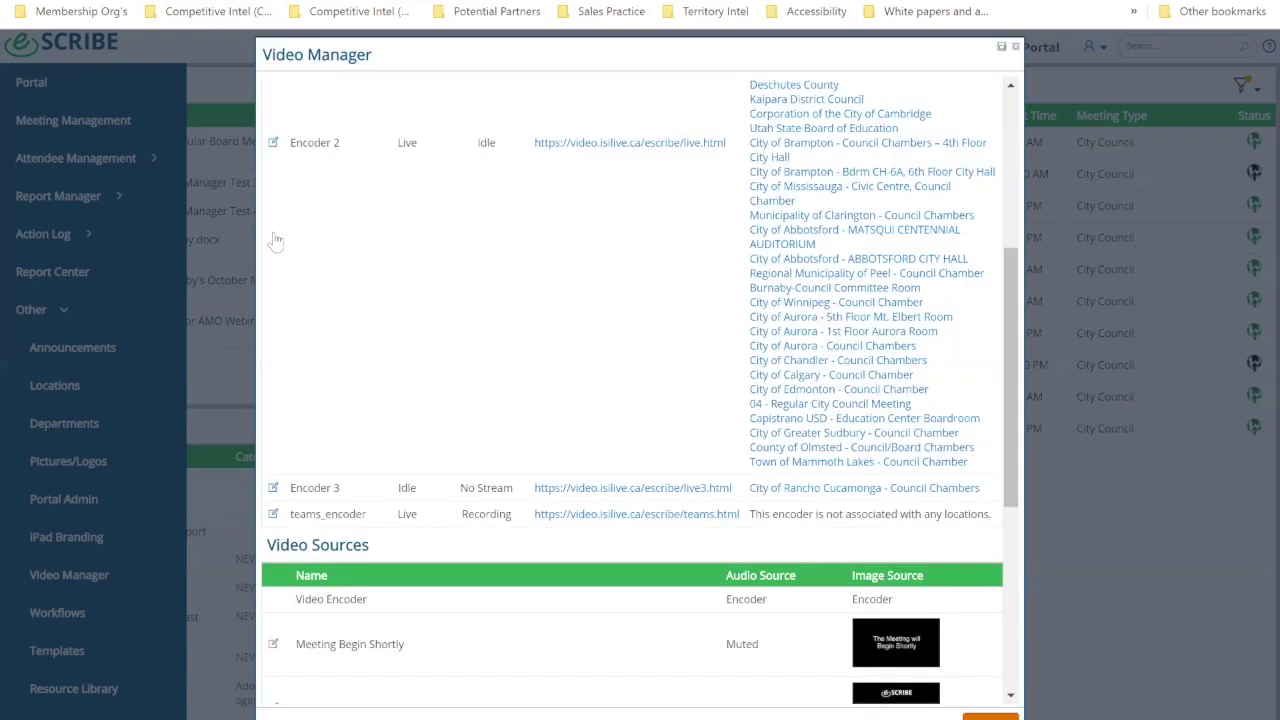
# Step: Unlock Encoder 2 in its encoder settings so it returns to Idle, No Stream
pyautogui.click(273, 236)
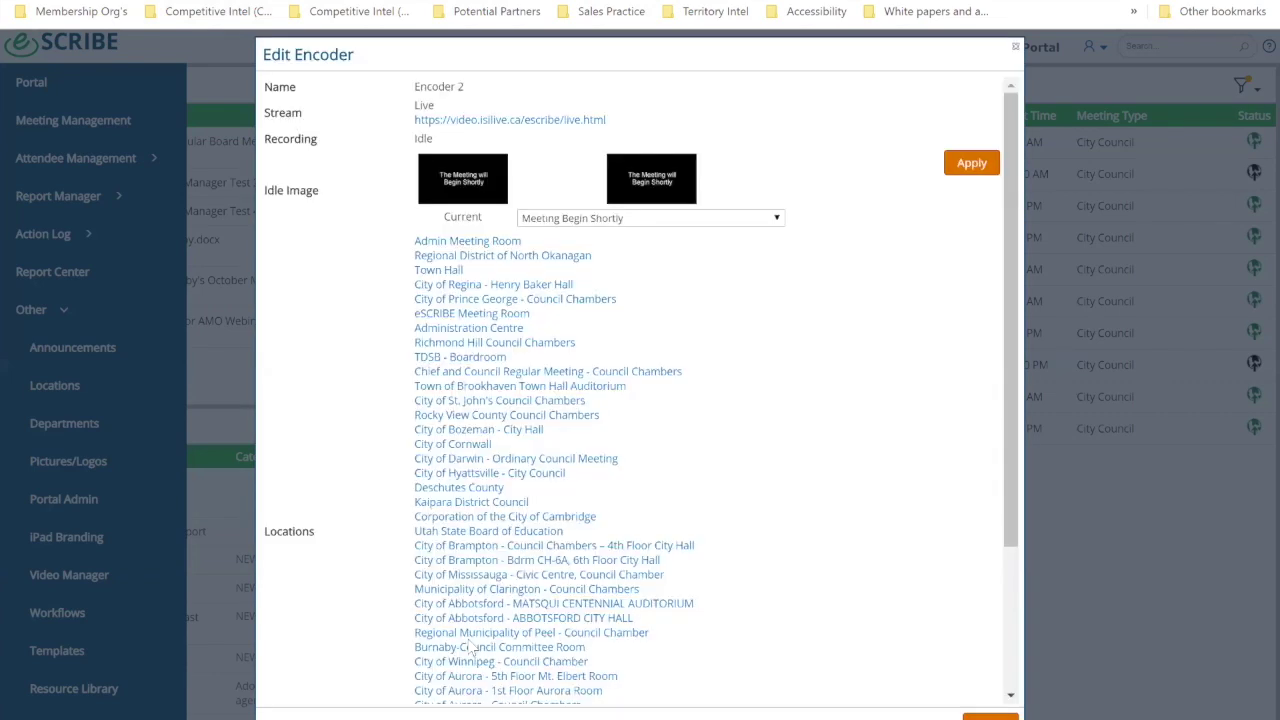
pyautogui.scroll(-2, 548, 698)
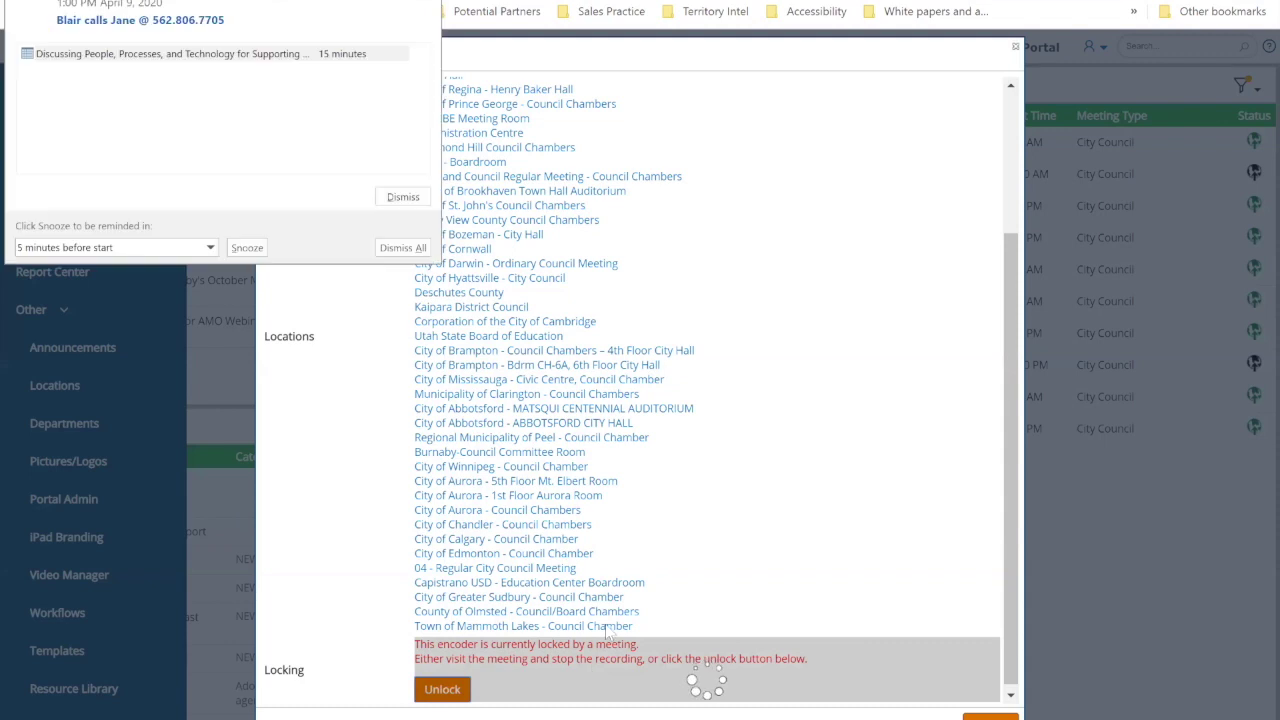
pyautogui.click(400, 196)
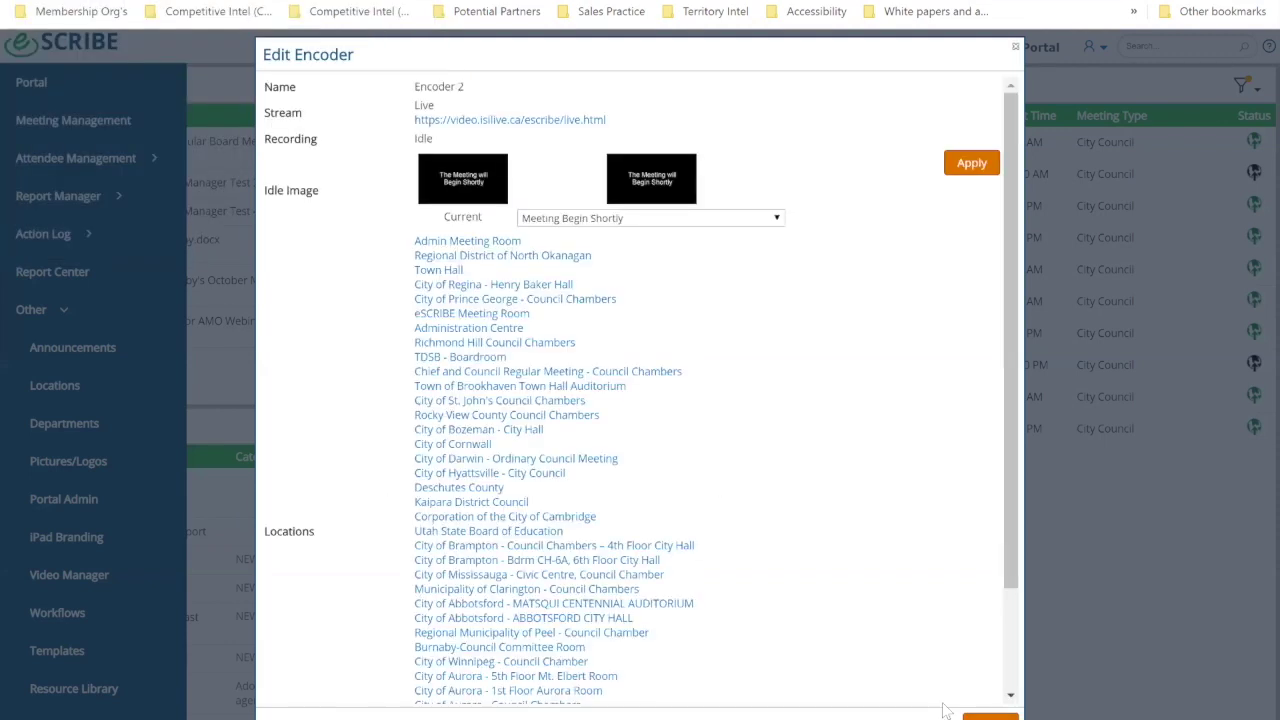
pyautogui.scroll(-2, 943, 710)
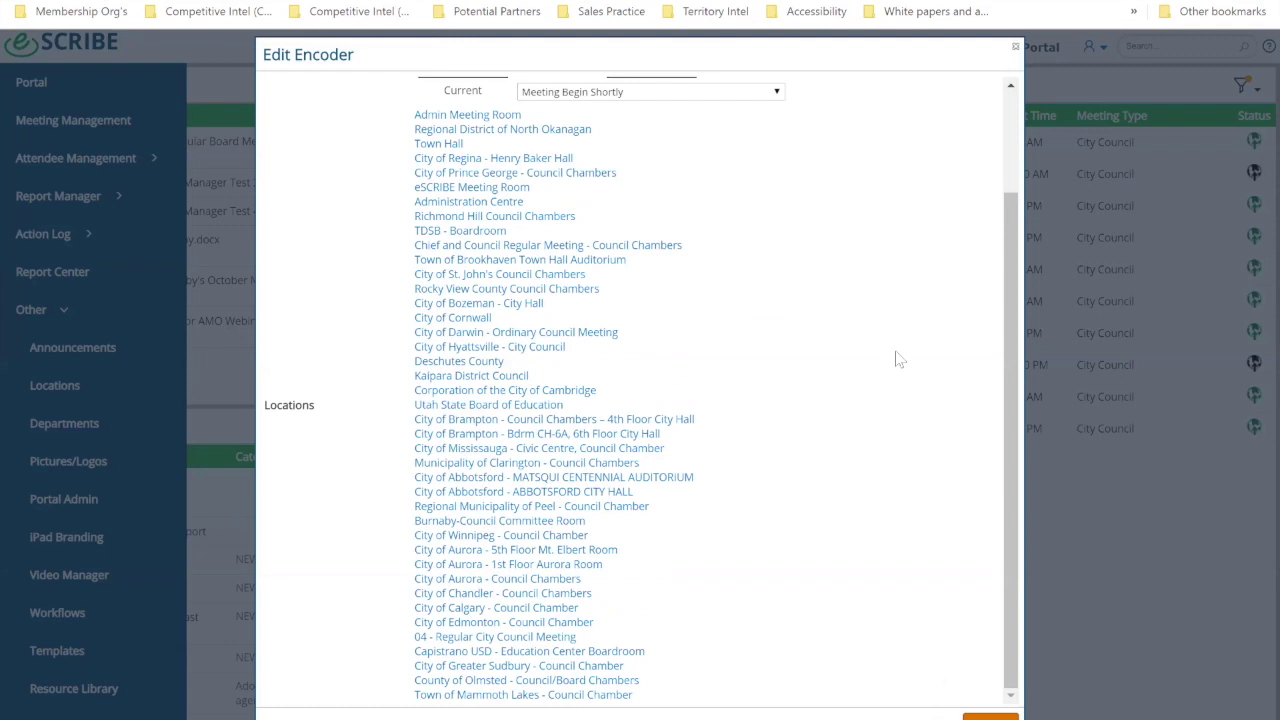
pyautogui.click(1016, 47)
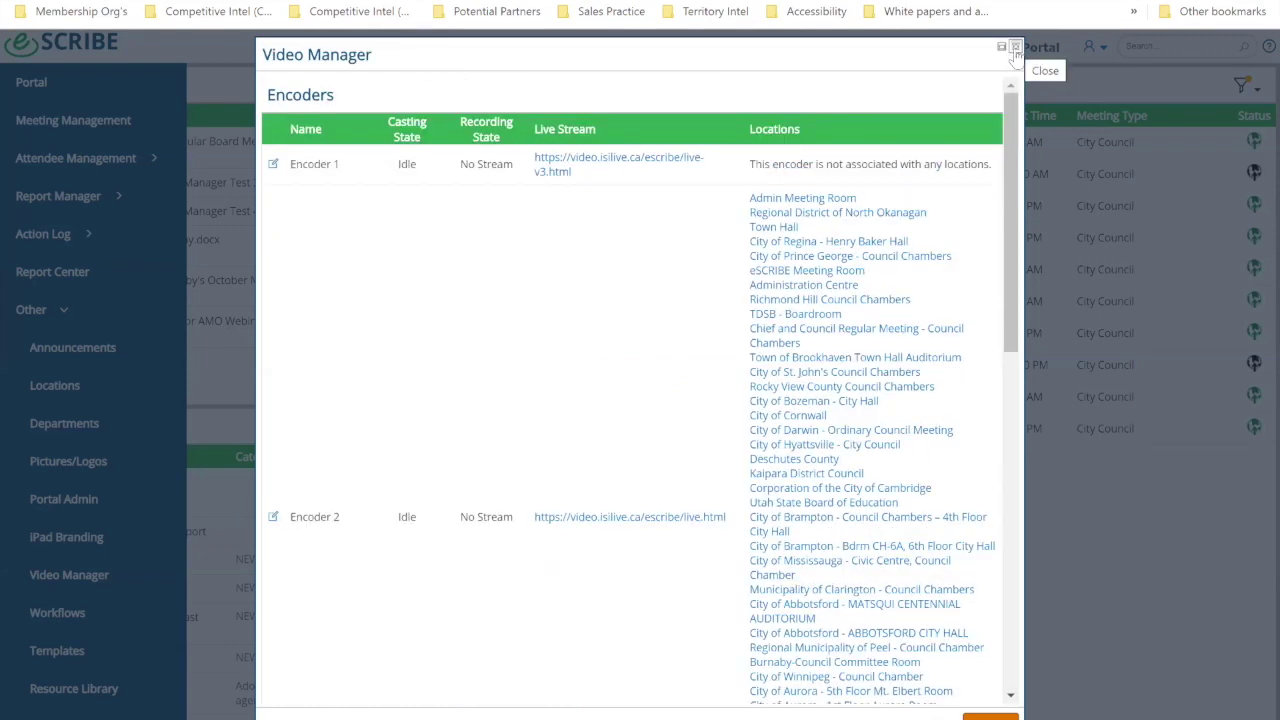
# Step: Start live streaming and recording with Video Encoder kept as the source
pyautogui.click(243, 127)
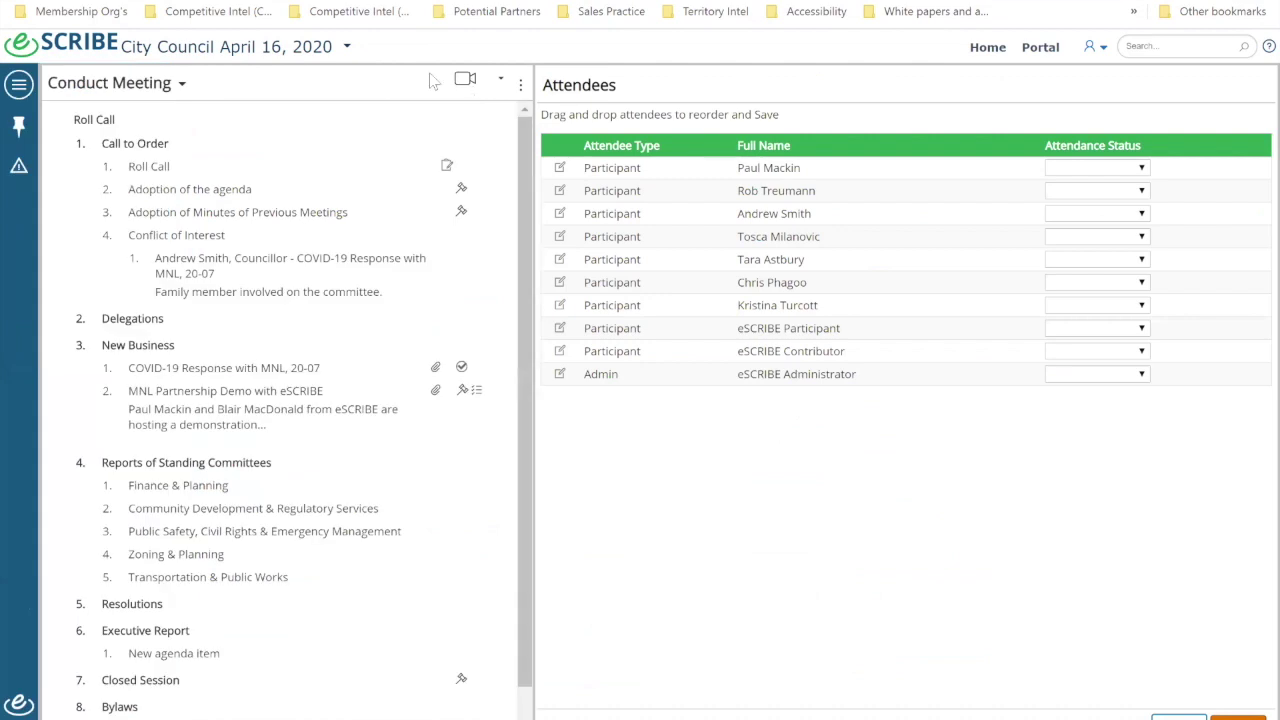
pyautogui.click(501, 80)
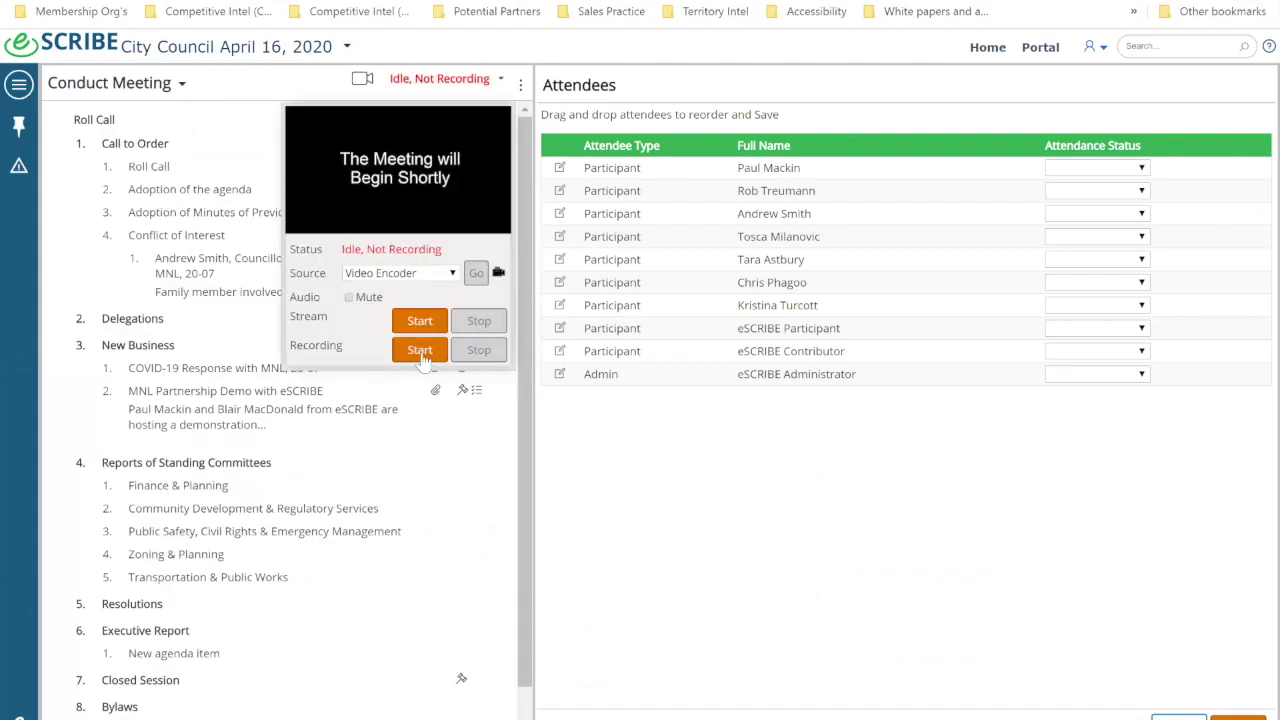
pyautogui.click(417, 350)
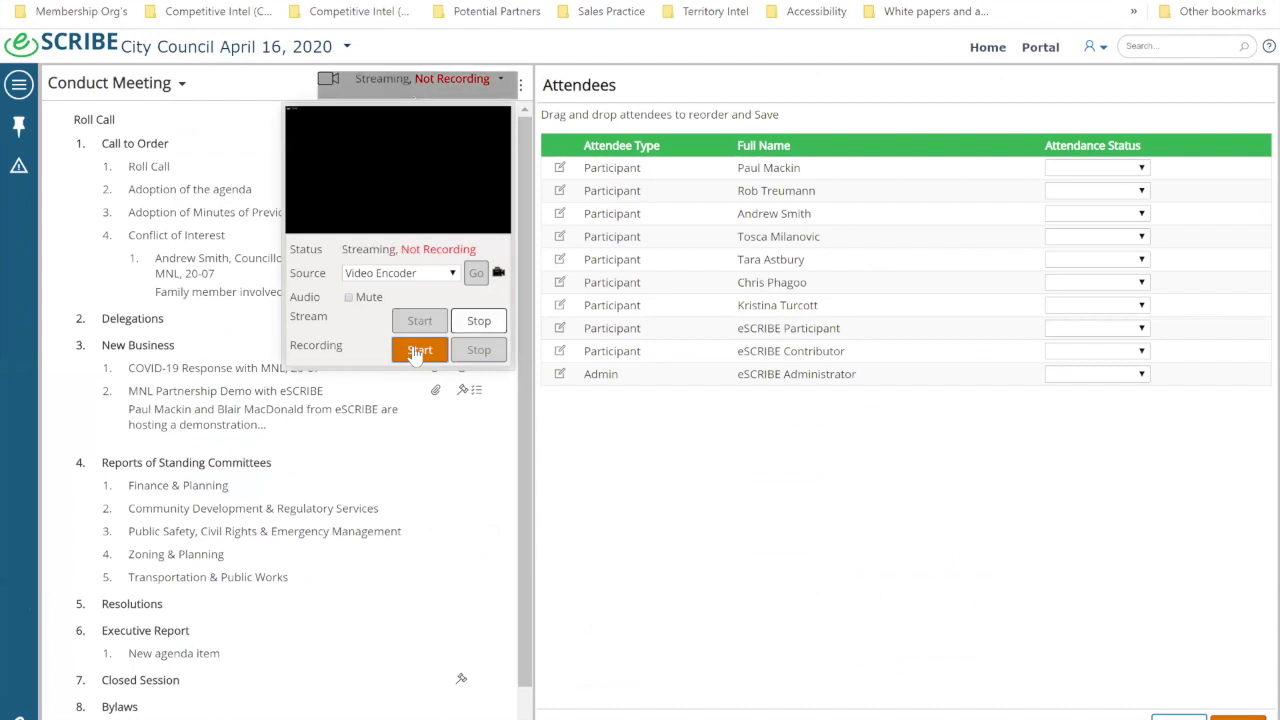
pyautogui.click(417, 350)
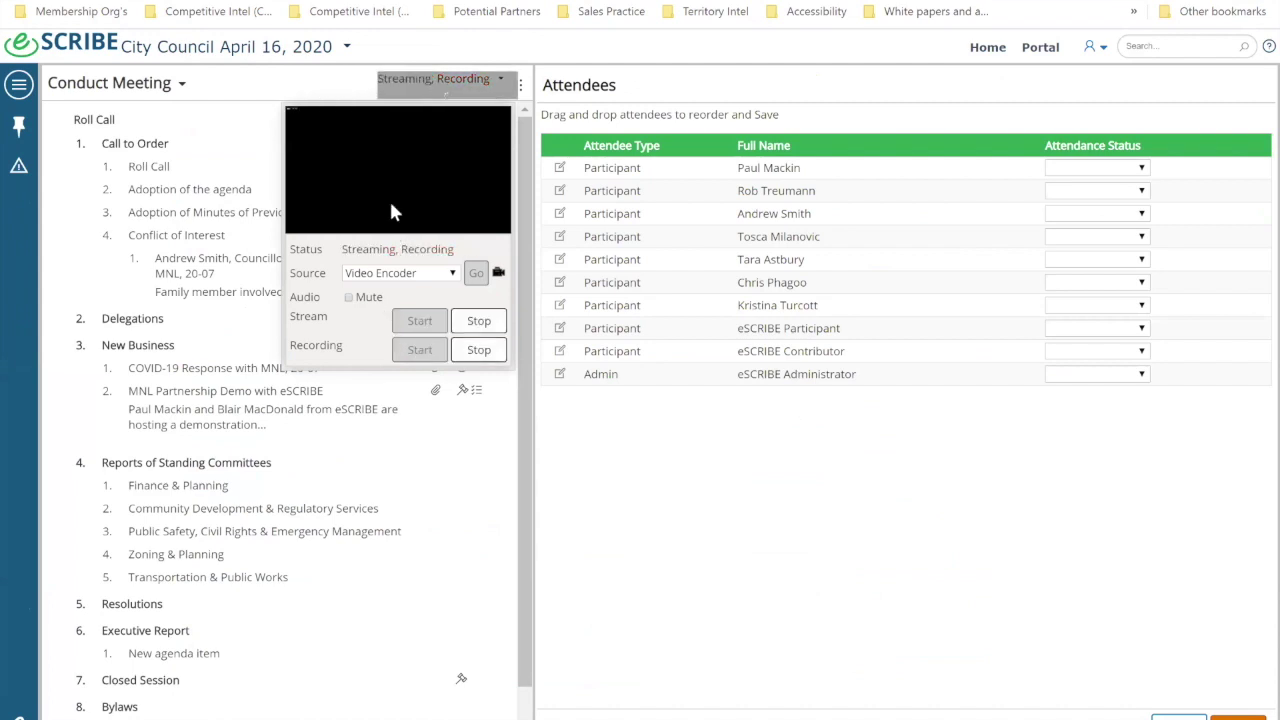
pyautogui.click(422, 273)
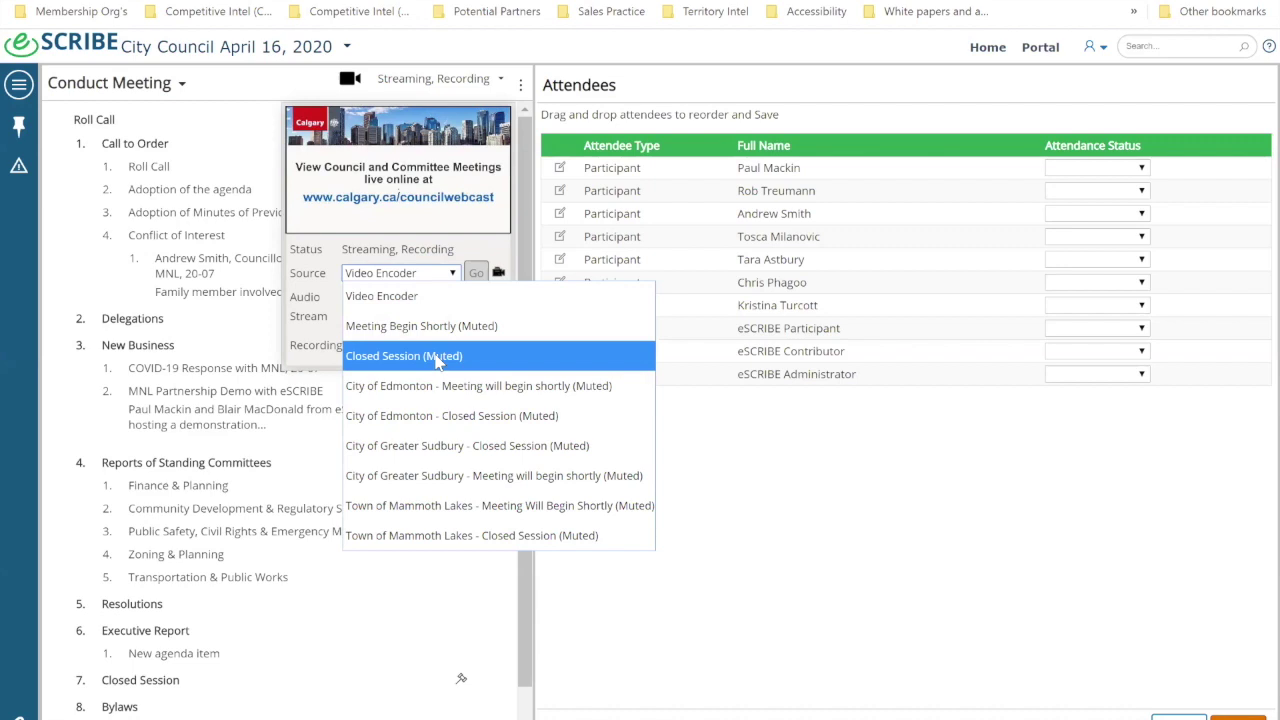
pyautogui.click(15, 236)
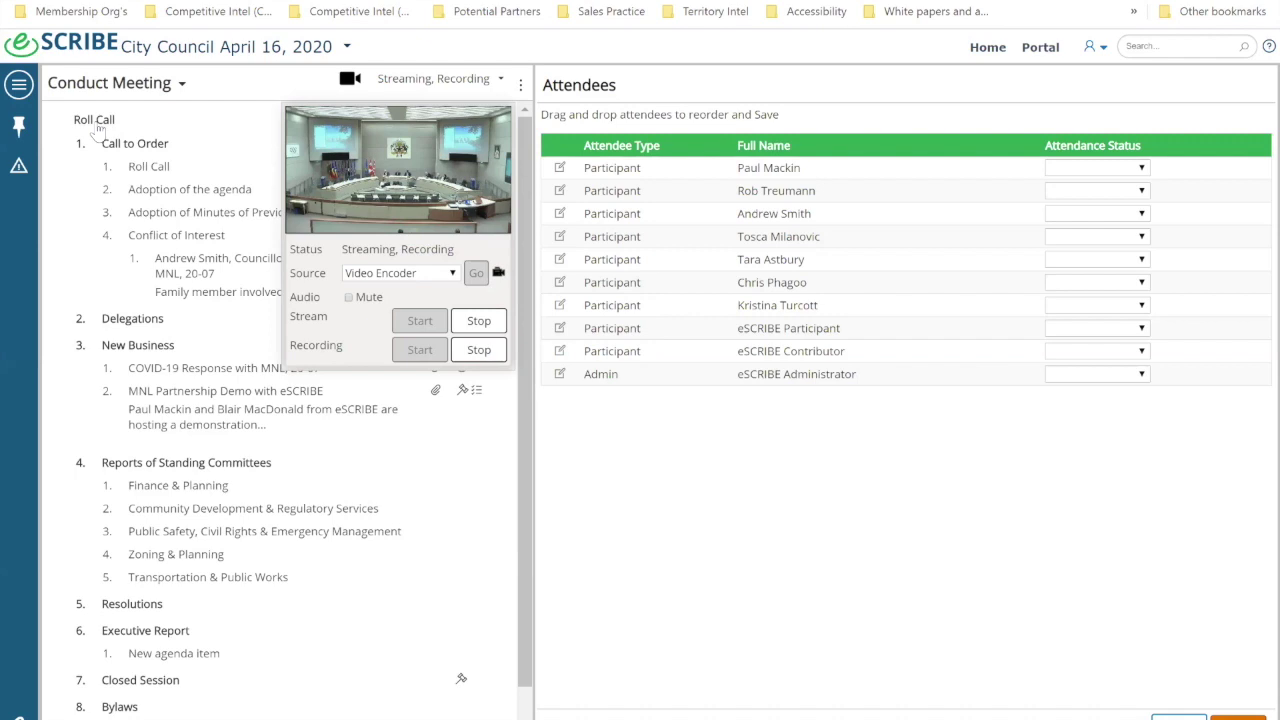
pyautogui.click(96, 122)
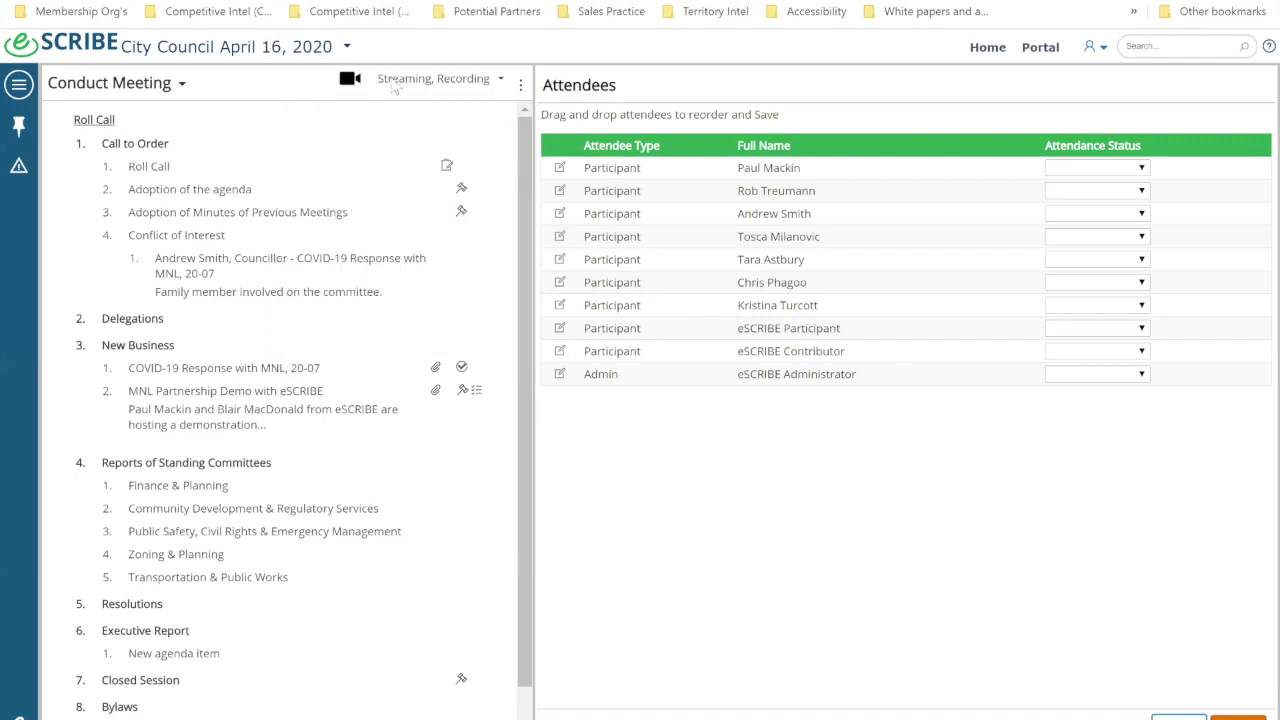
# Step: Save Roll Call attendance and change the minutes' call-to-order time from 7:00 to 7:05 PM
pyautogui.click(446, 165)
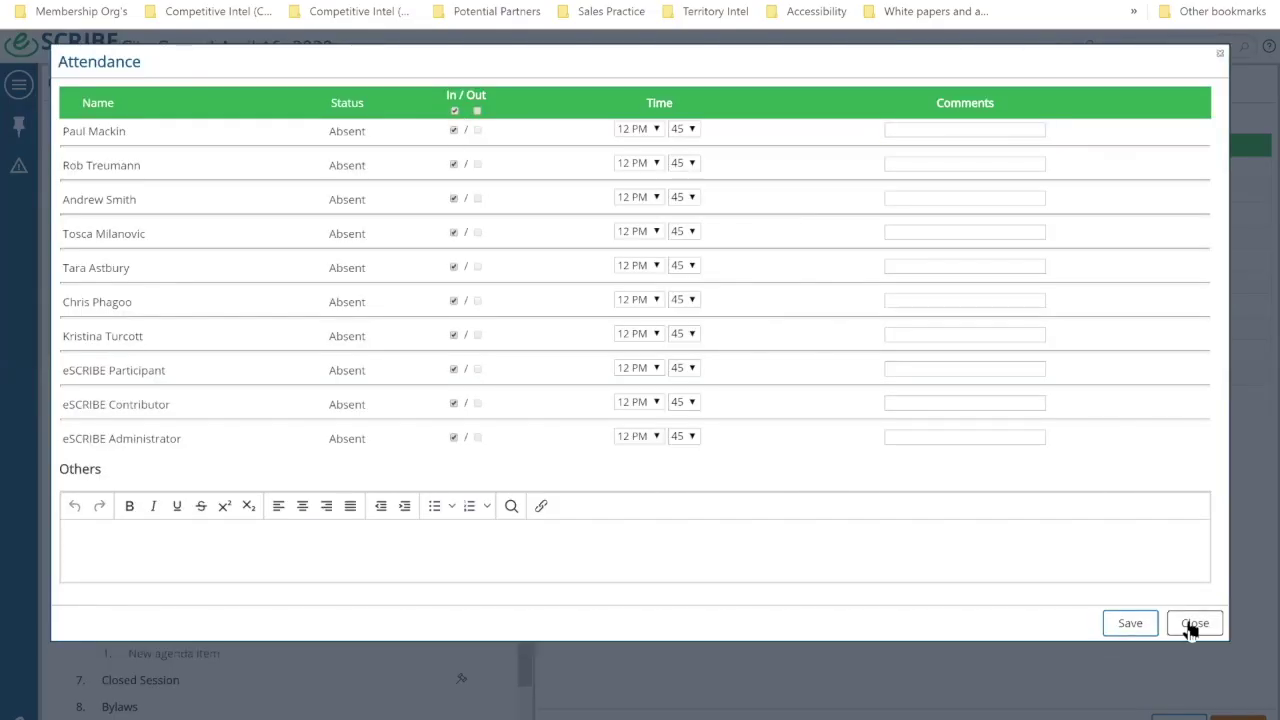
pyautogui.click(1126, 624)
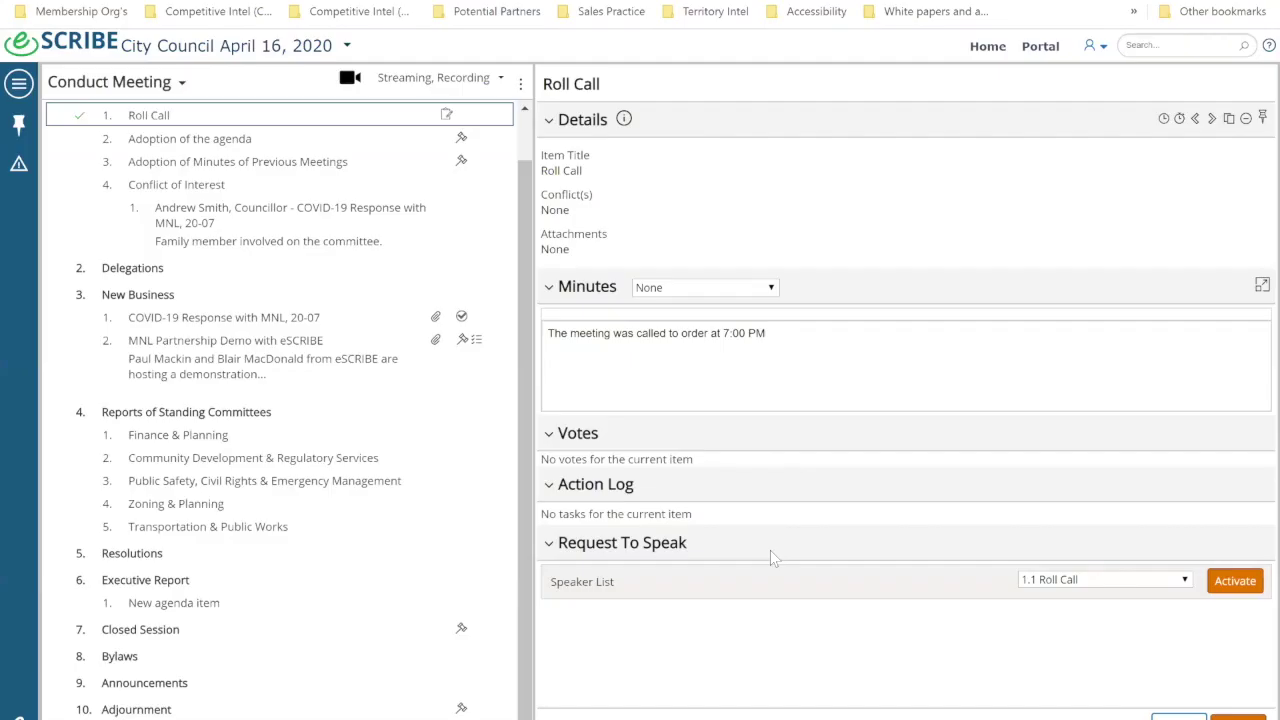
pyautogui.click(746, 334)
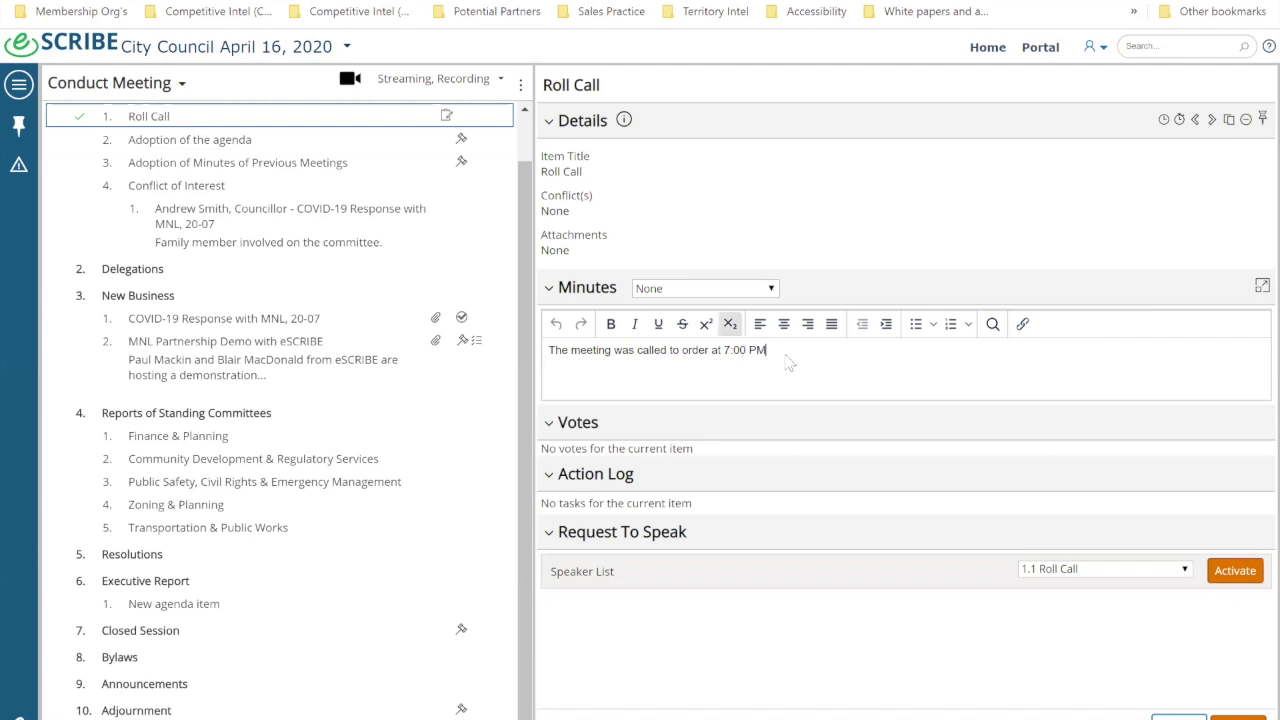
pyautogui.press('BackSpace')
pyautogui.write('5')
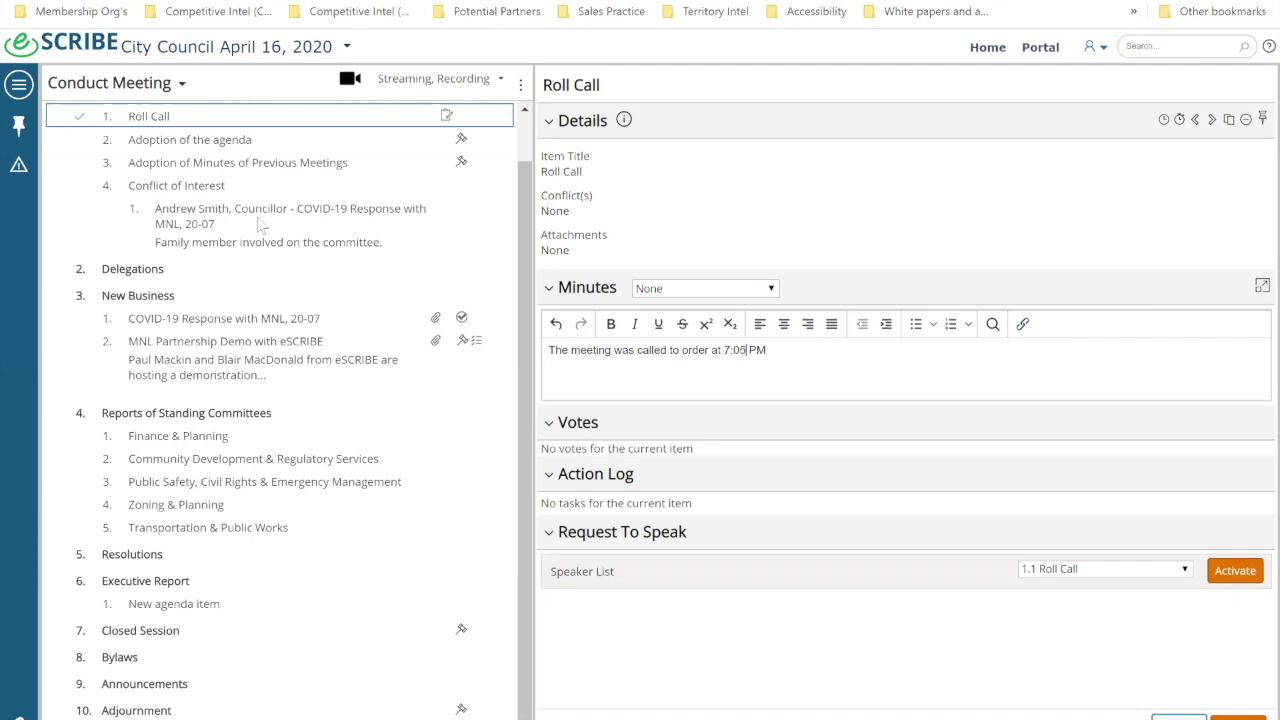
pyautogui.click(196, 148)
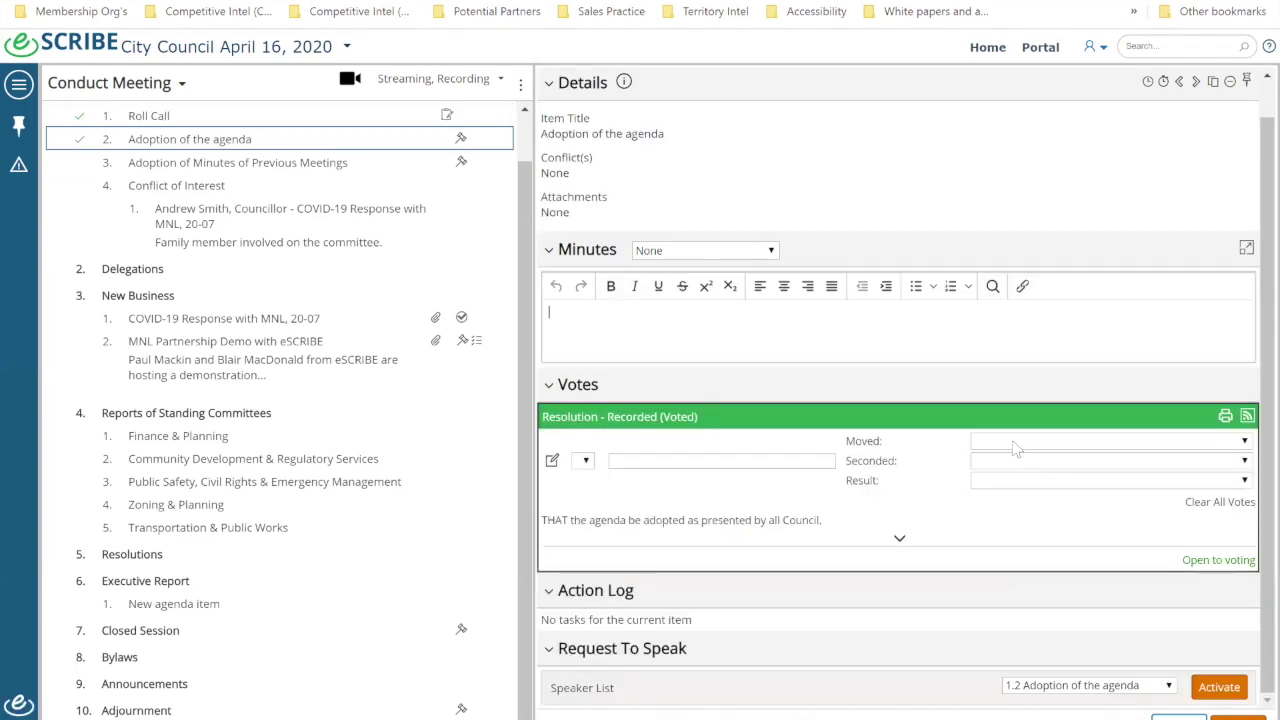
# Step: Record a mover and seconder for the agenda resolution and mark it Carried
pyautogui.click(1016, 441)
pyautogui.click(1035, 525)
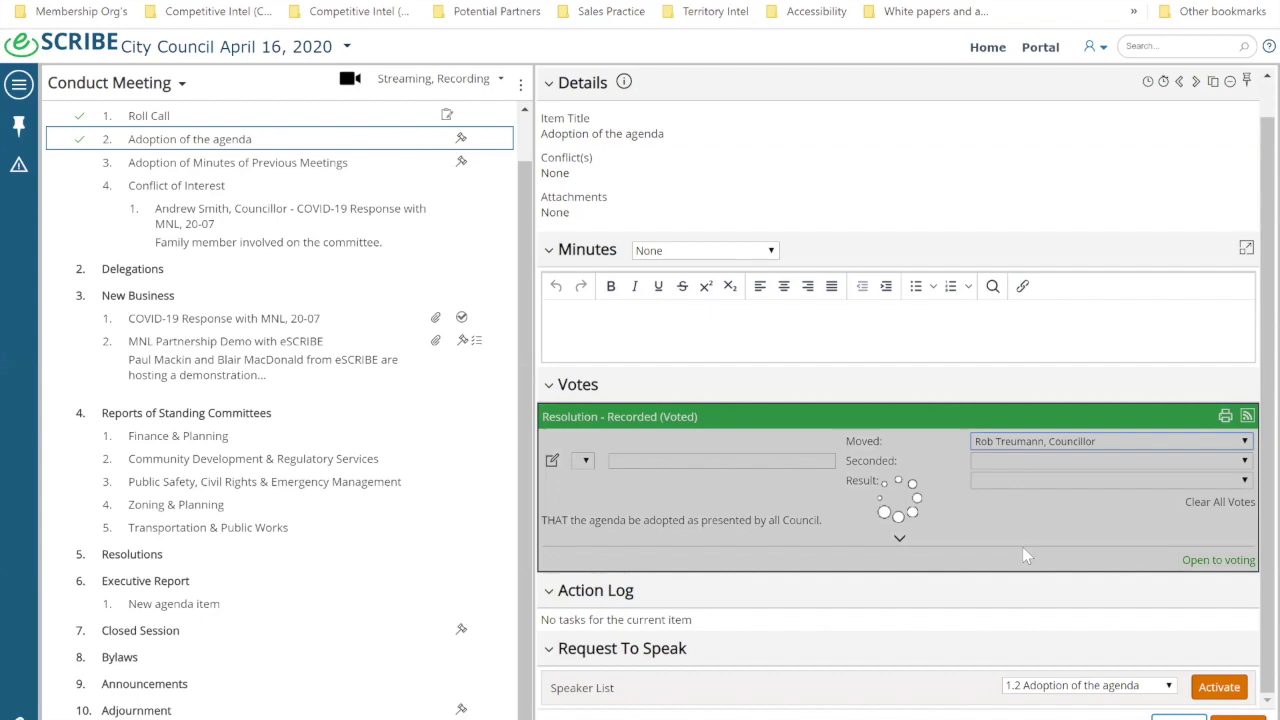
pyautogui.click(1018, 461)
pyautogui.click(1030, 543)
pyautogui.click(1020, 480)
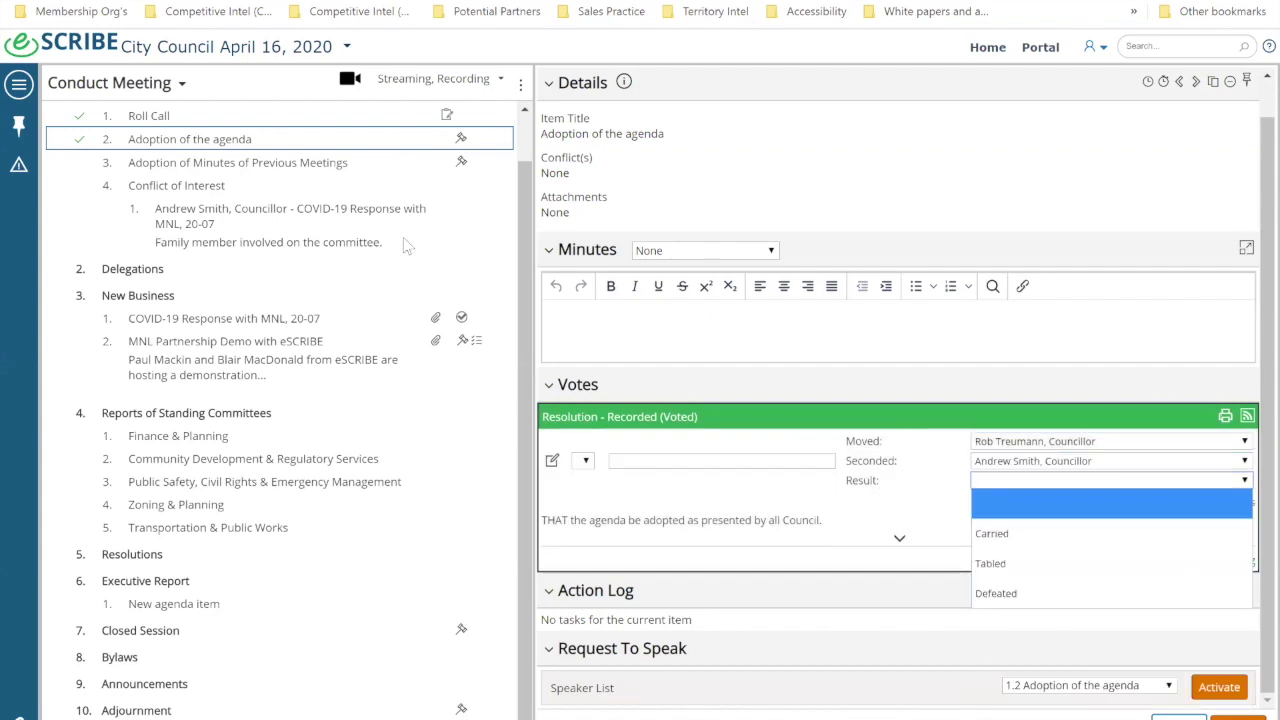
pyautogui.click(1026, 530)
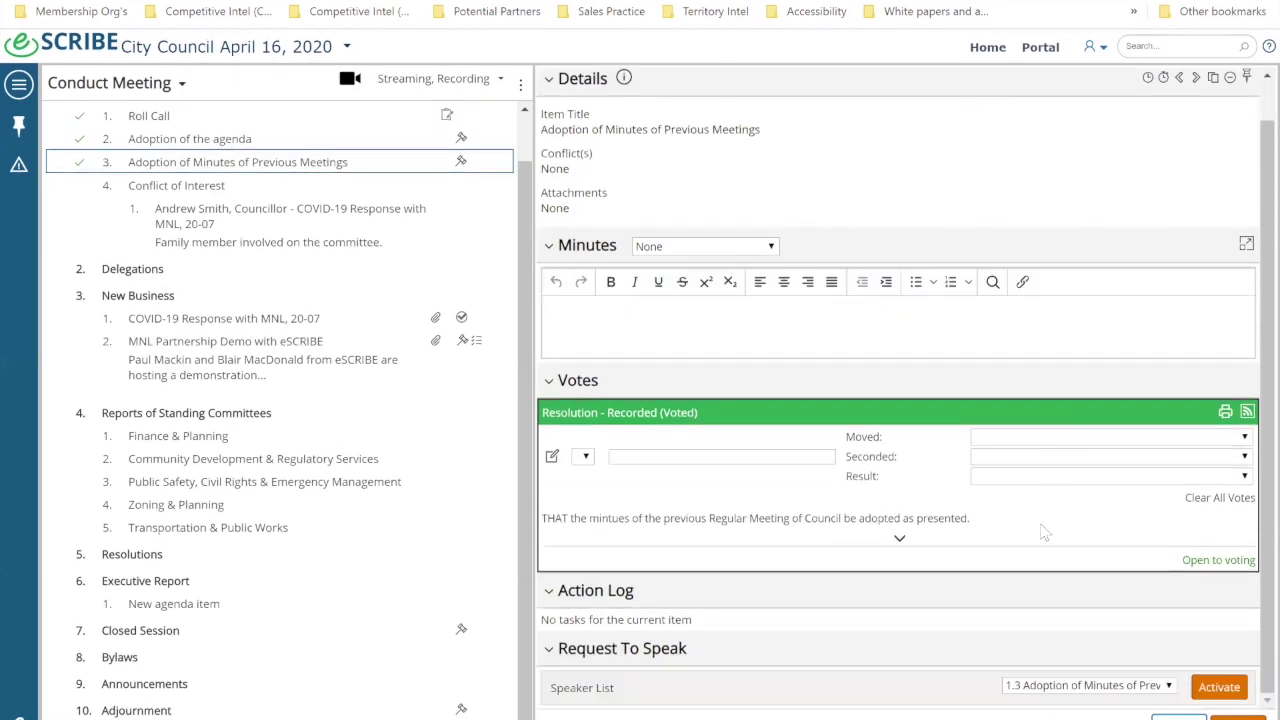
# Step: Record a mover and seconder for the previous-minutes resolution
pyautogui.click(1015, 437)
pyautogui.click(1015, 520)
pyautogui.click(1015, 456)
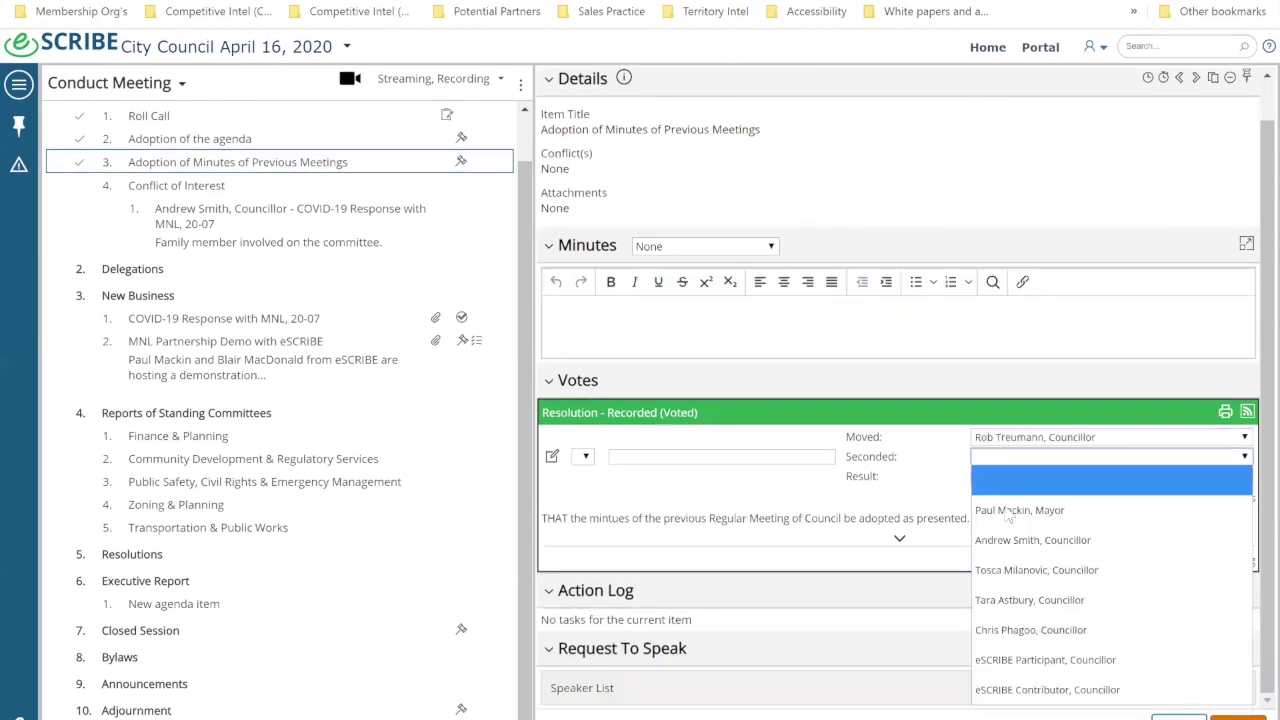
pyautogui.click(1012, 538)
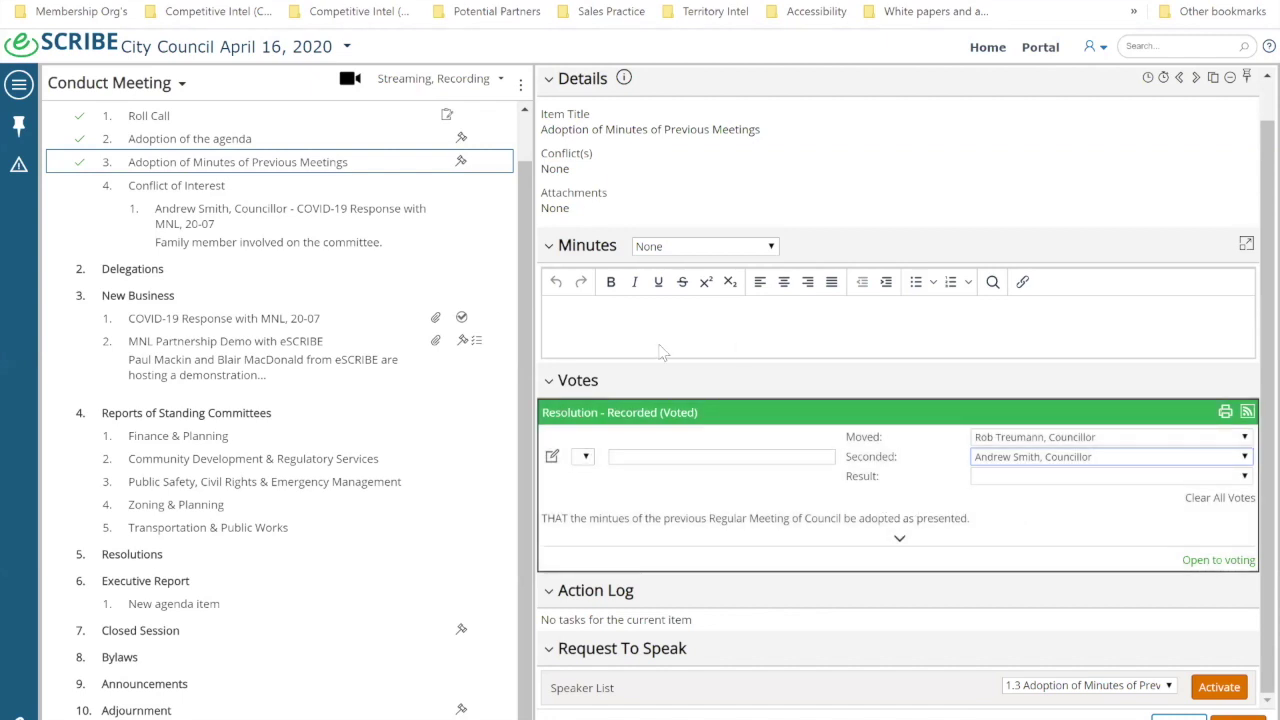
# Step: Add a minutes note about a councillor's question on the time item
pyautogui.click(650, 344)
pyautogui.write('Smith had')
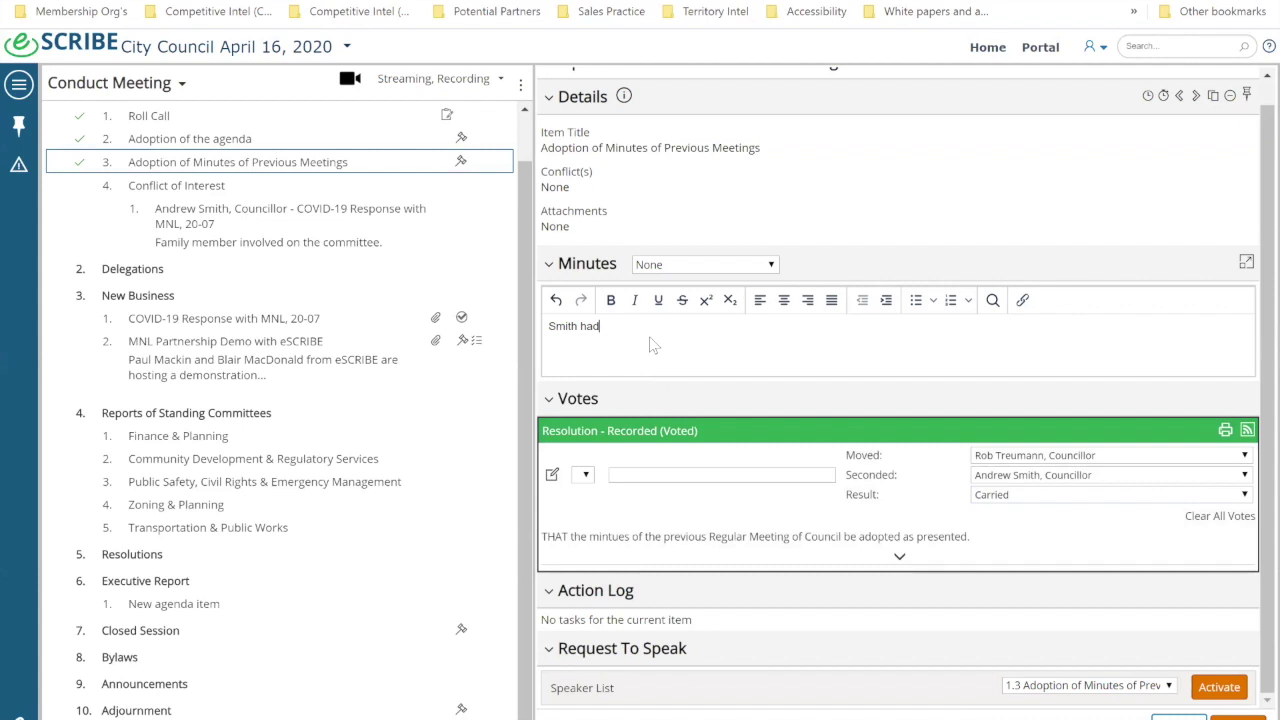
pyautogui.write(' a questino on time')
pyautogui.press('BackSpace')
pyautogui.press('BackSpace')
pyautogui.press('BackSpace')
pyautogui.press('BackSpace')
pyautogui.write('item..')
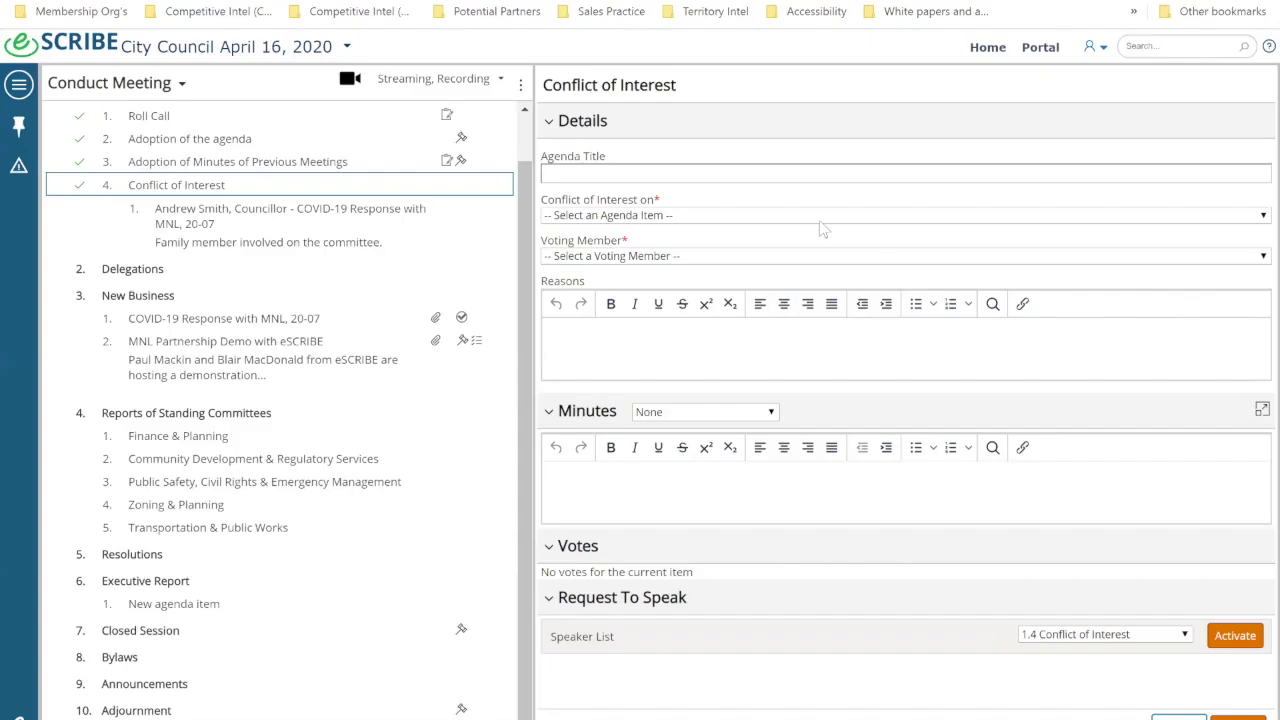
# Step: Open the COVID-19 Response with MNL, 20-07 item and bring up the navigation menu
pyautogui.click(818, 216)
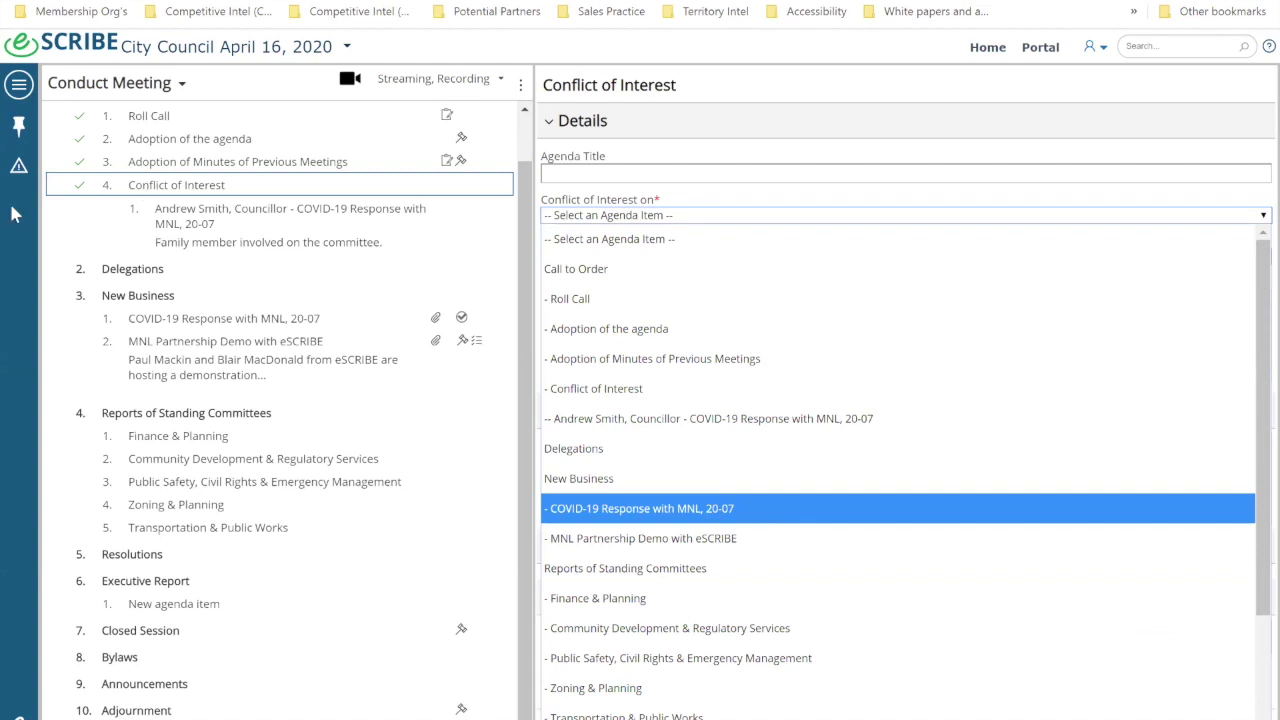
pyautogui.click(216, 332)
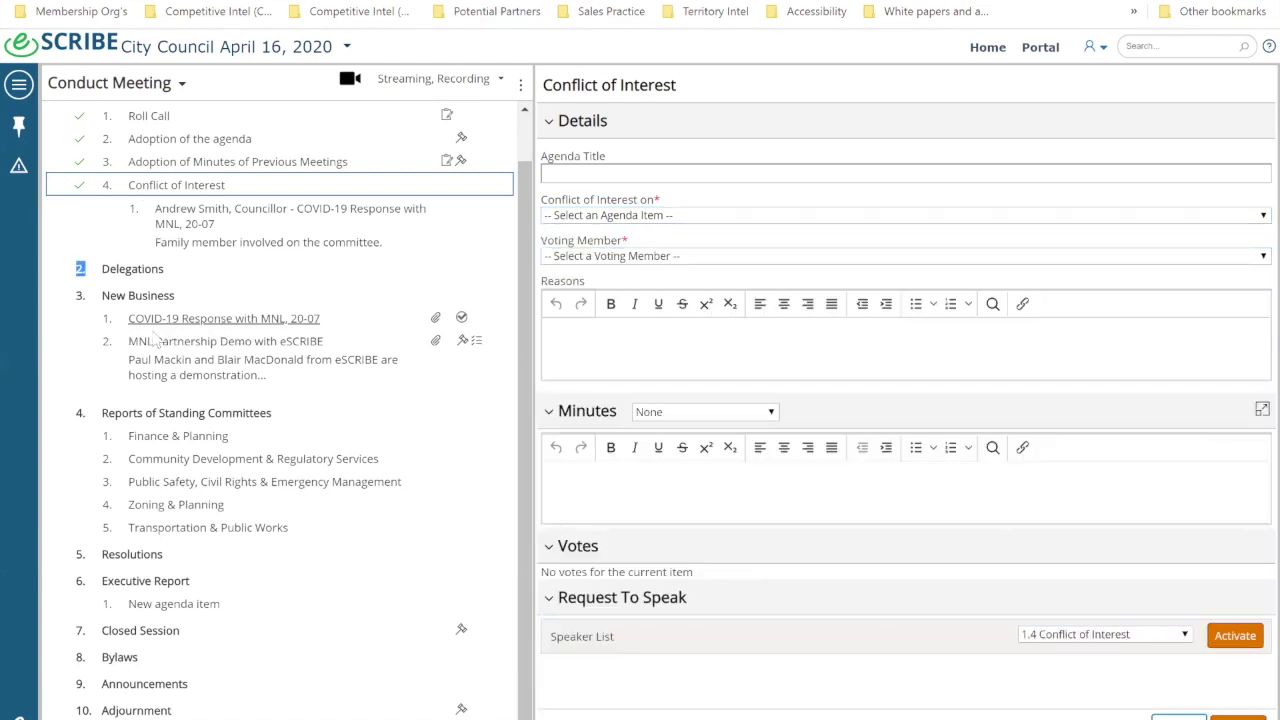
pyautogui.click(126, 318)
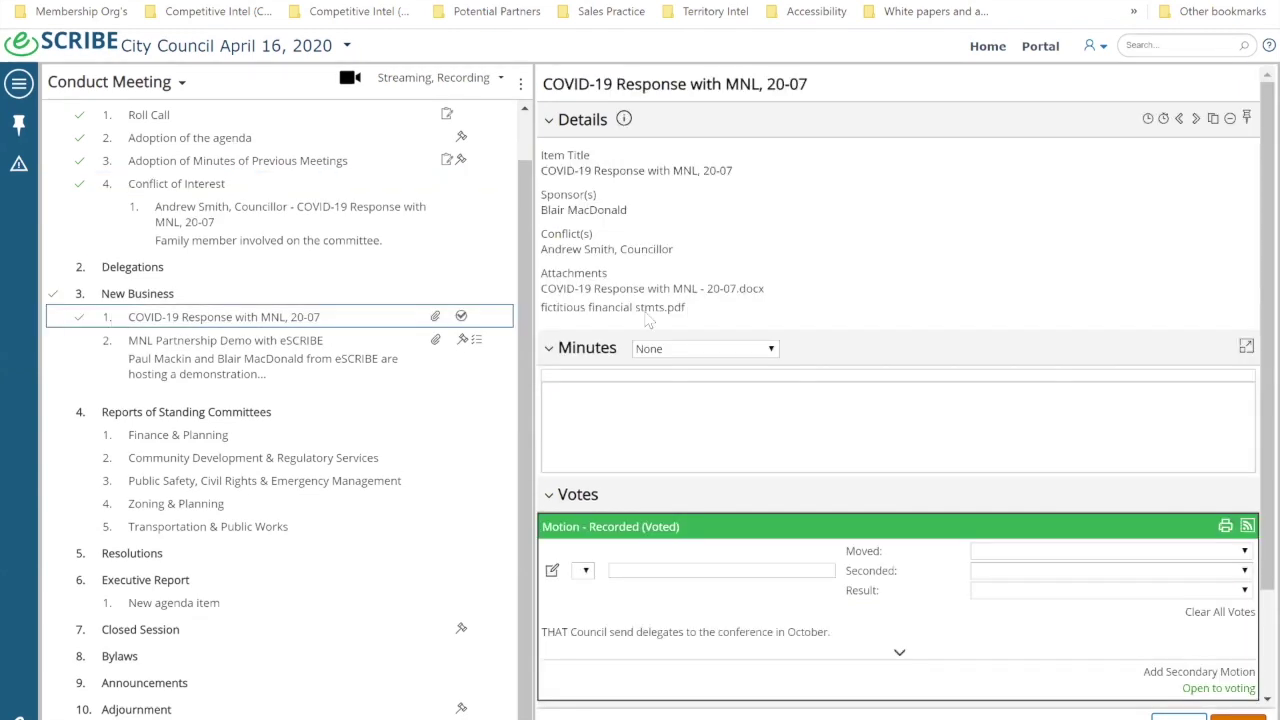
pyautogui.scroll(-1, 648, 320)
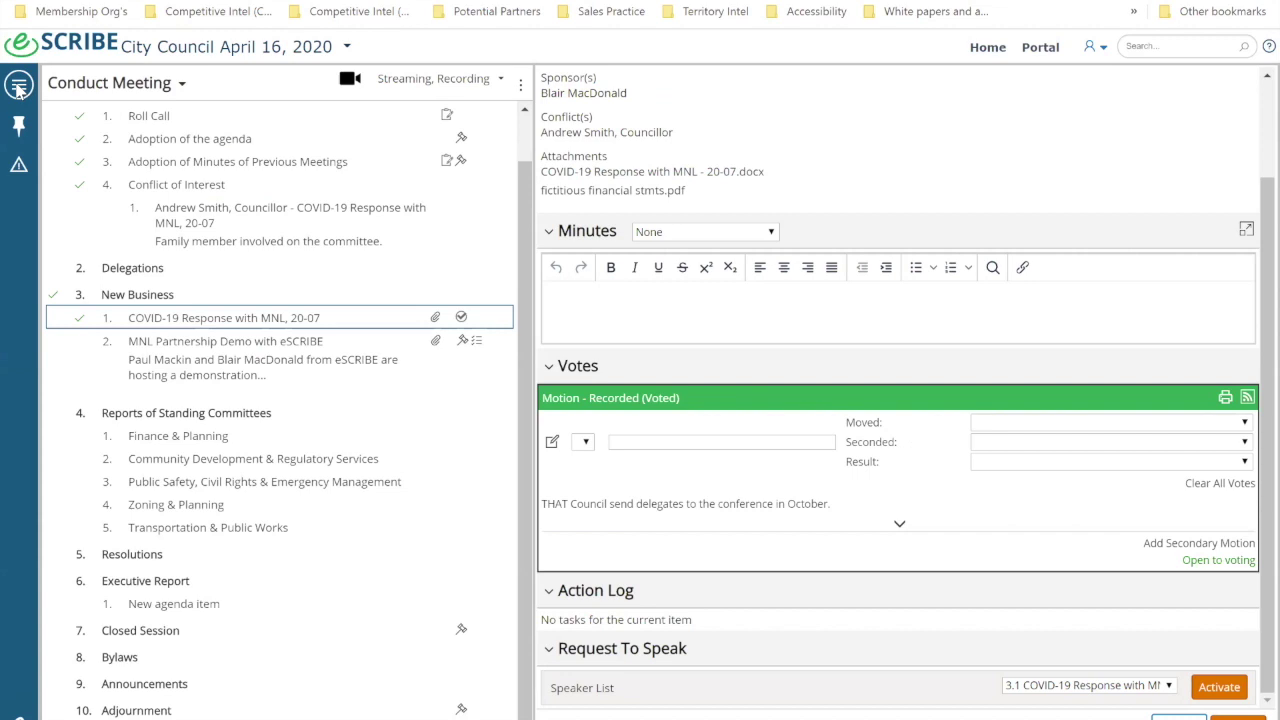
pyautogui.click(58, 246)
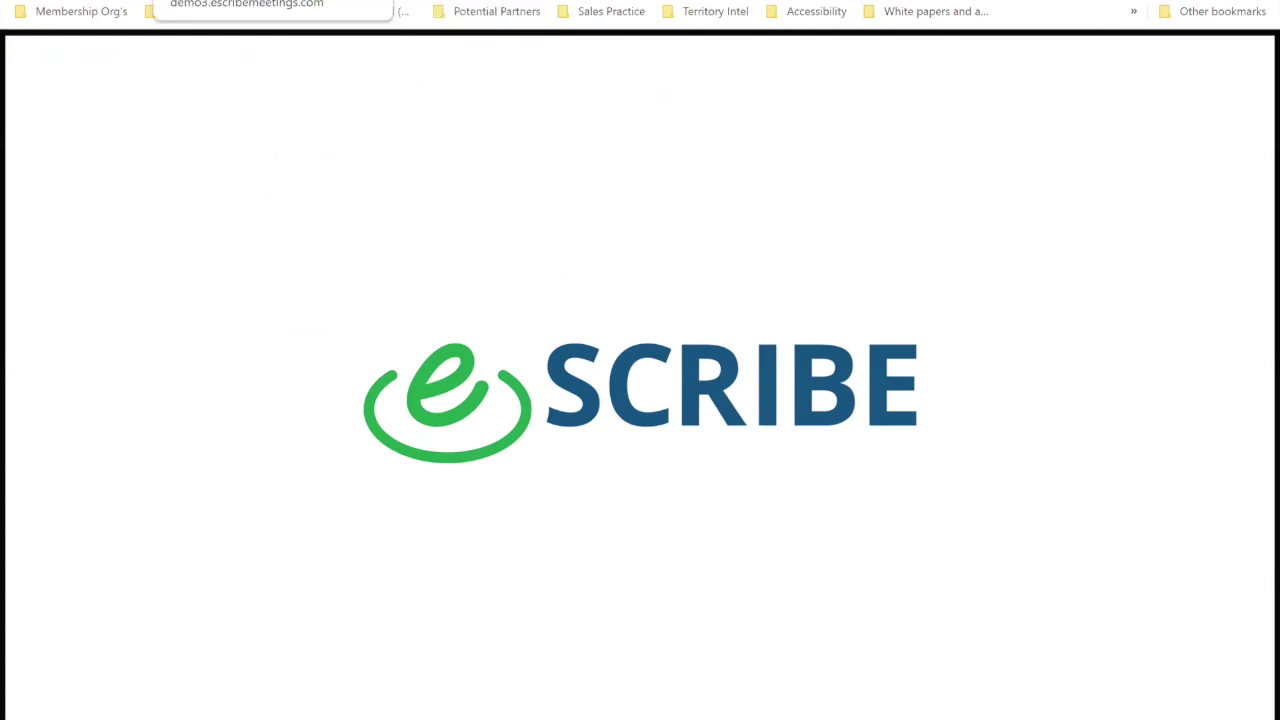
# Step: Back on the meeting page, record a mover and seconder for the COVID-19 motion
pyautogui.click(250, 2)
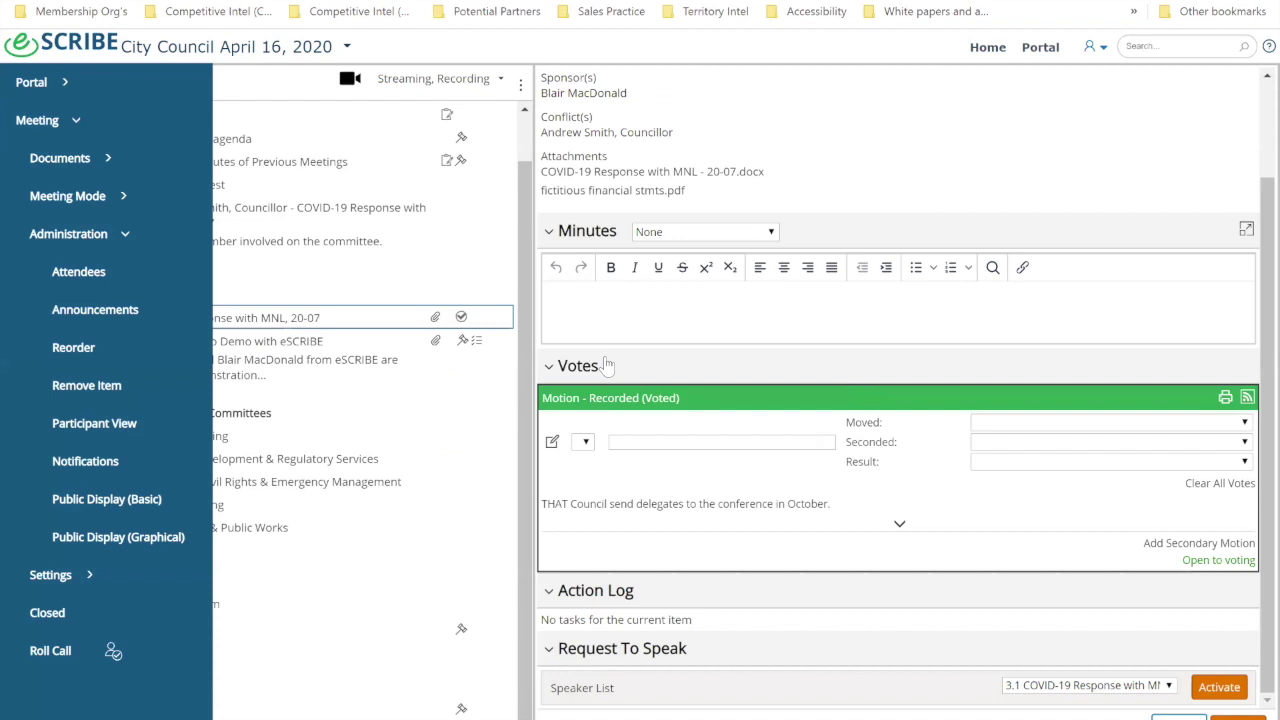
pyautogui.click(385, 602)
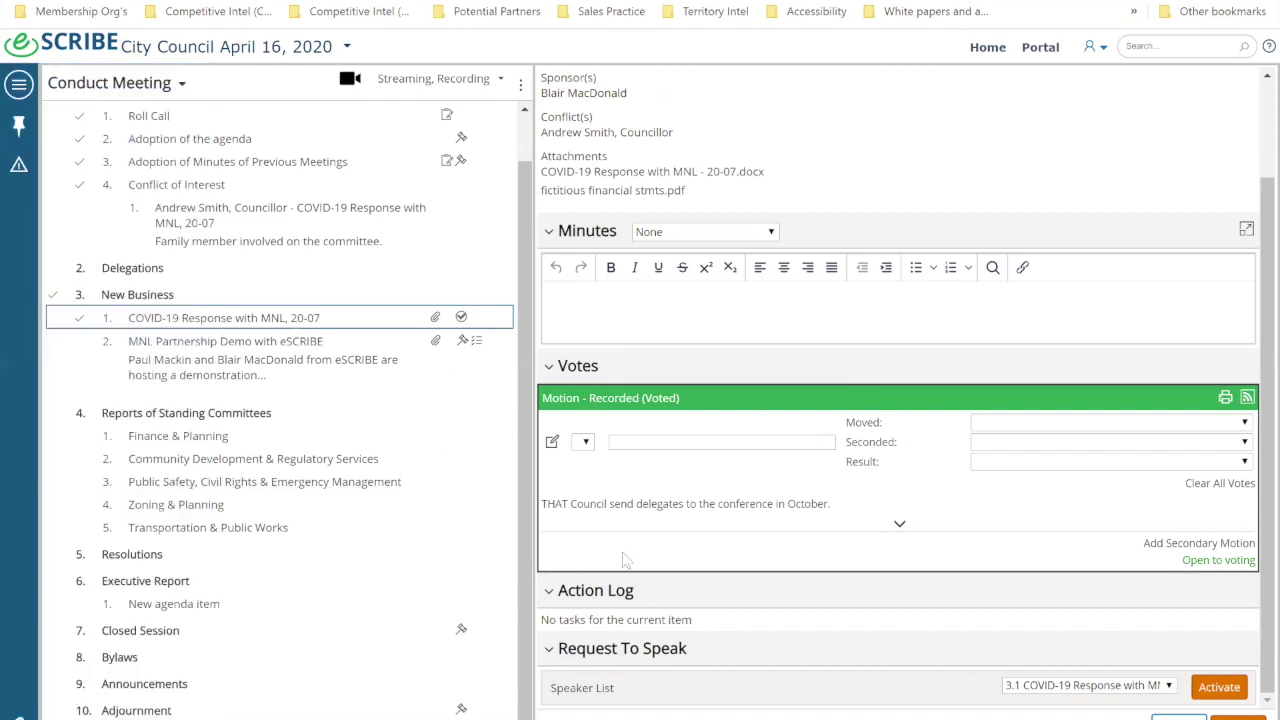
pyautogui.click(1005, 424)
pyautogui.click(1030, 505)
pyautogui.click(1000, 442)
pyautogui.click(1012, 553)
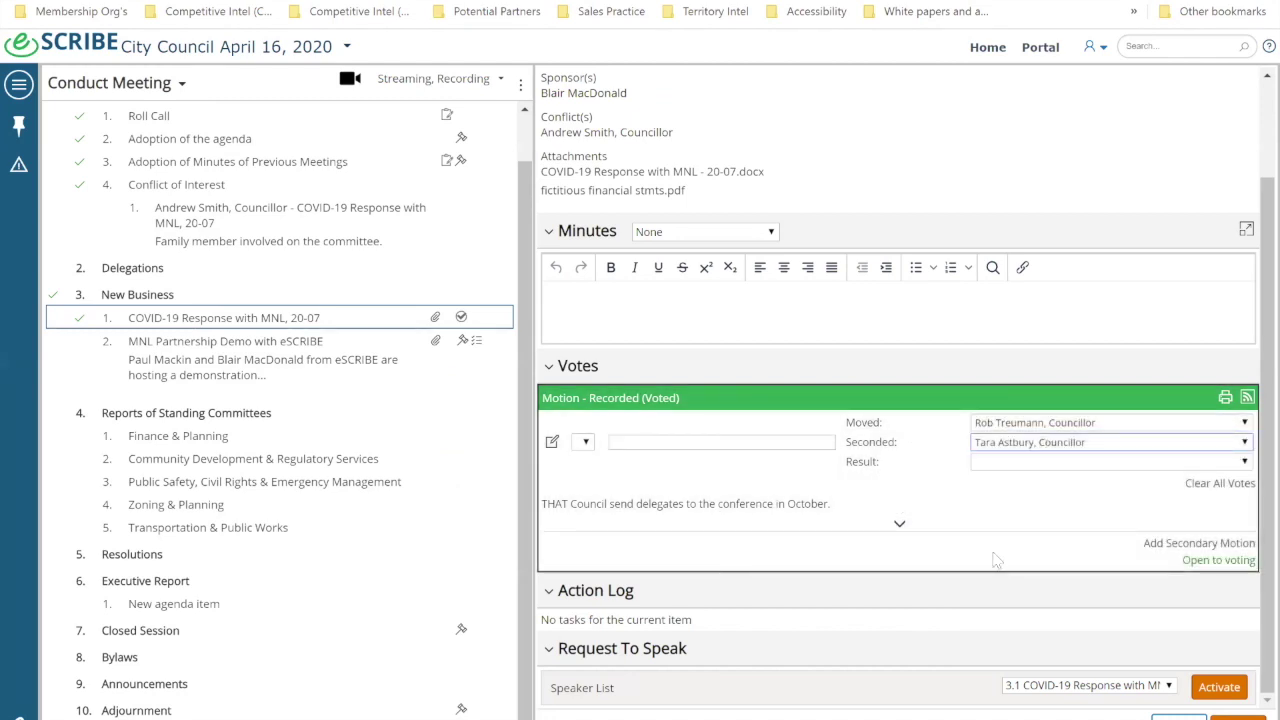
# Step: Record a 6–1 Carried vote with the Participant voting No, then clear all votes
pyautogui.click(895, 527)
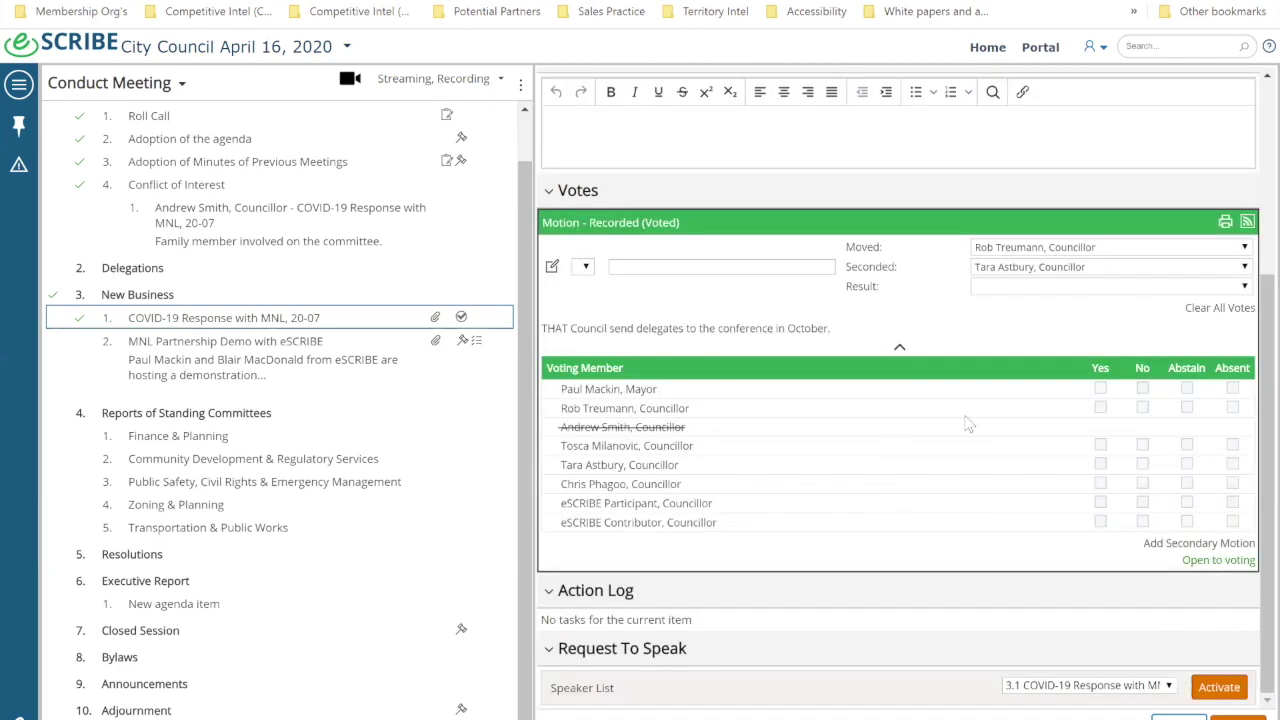
pyautogui.click(1100, 389)
pyautogui.click(1100, 408)
pyautogui.click(1100, 447)
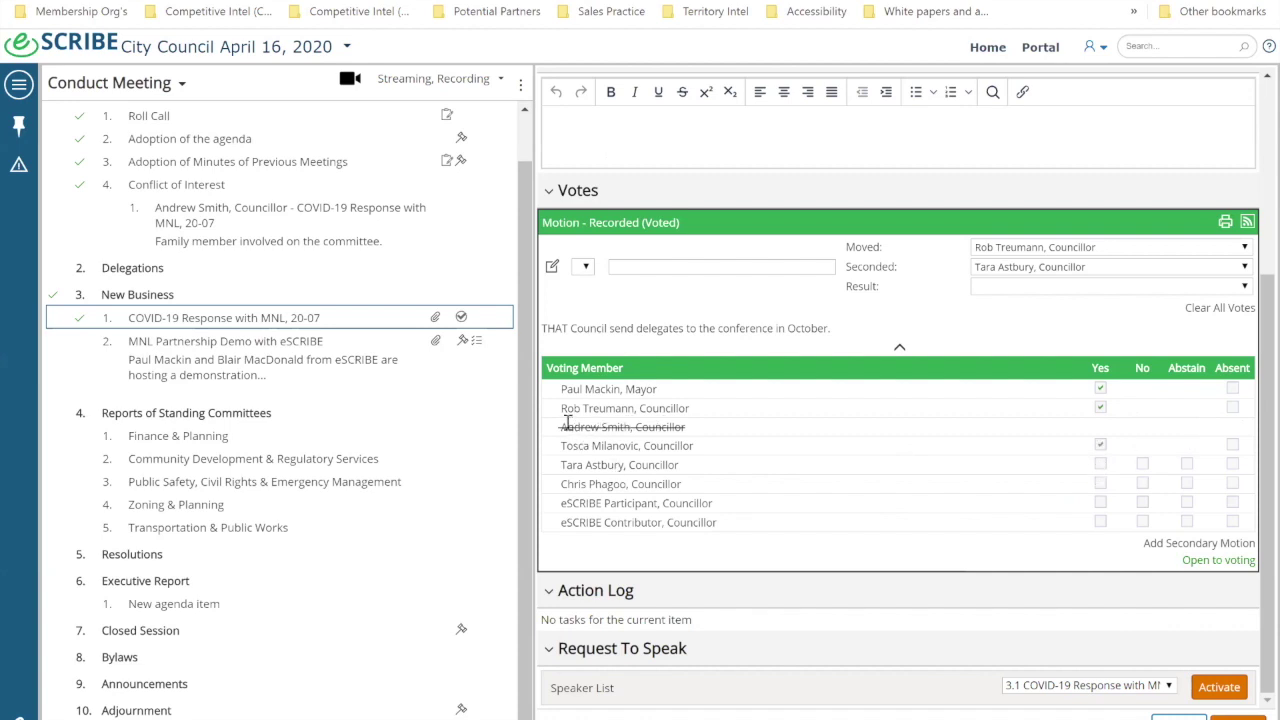
pyautogui.click(1100, 464)
pyautogui.click(1100, 483)
pyautogui.click(1142, 502)
pyautogui.click(1100, 522)
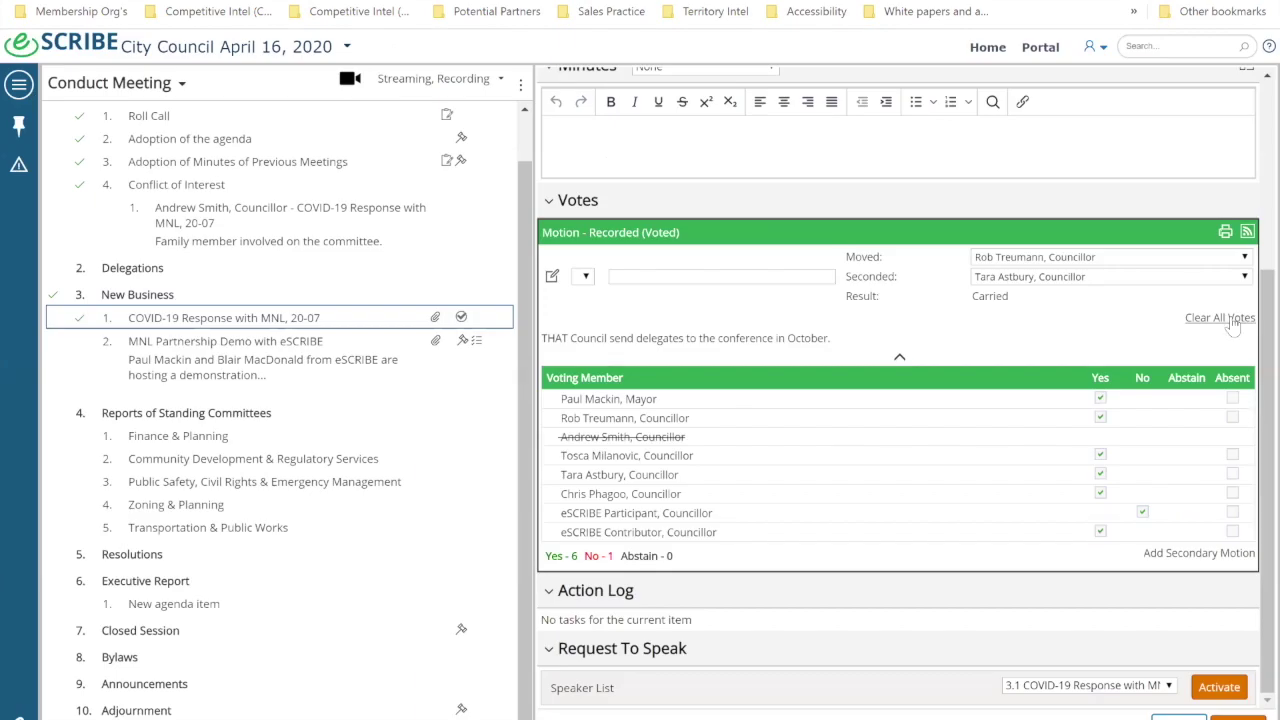
pyautogui.click(1210, 318)
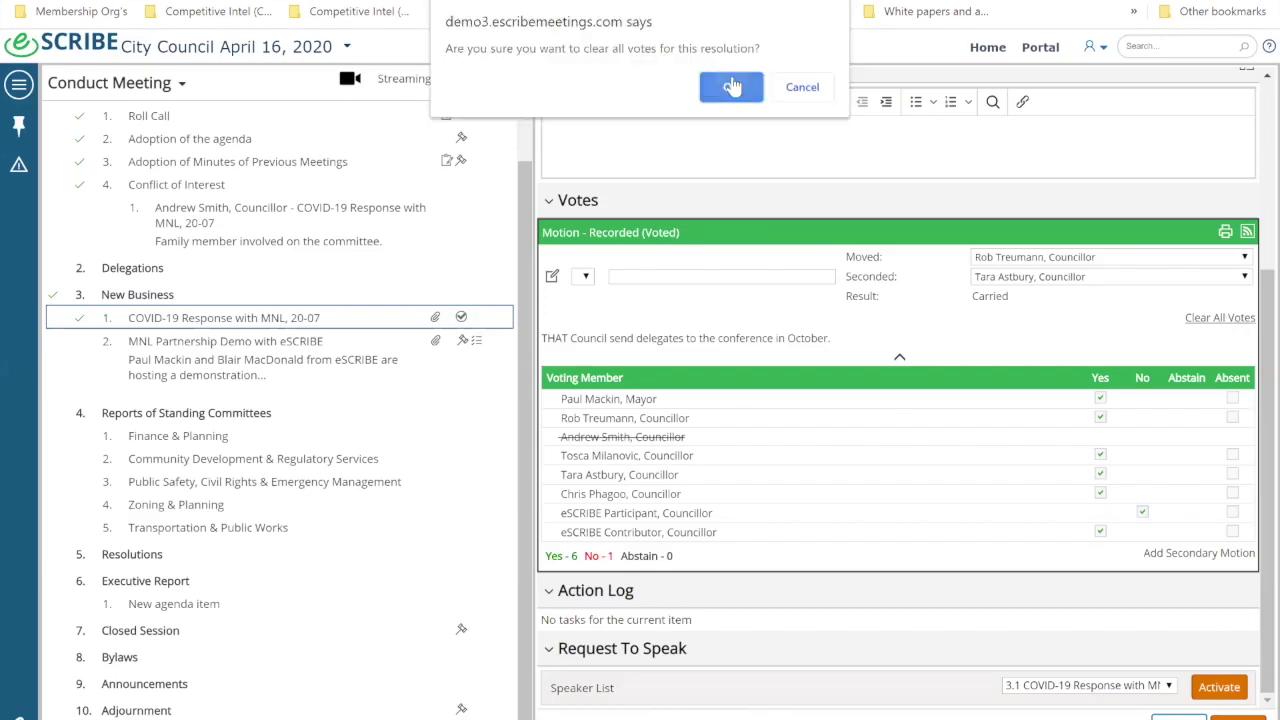
pyautogui.click(732, 86)
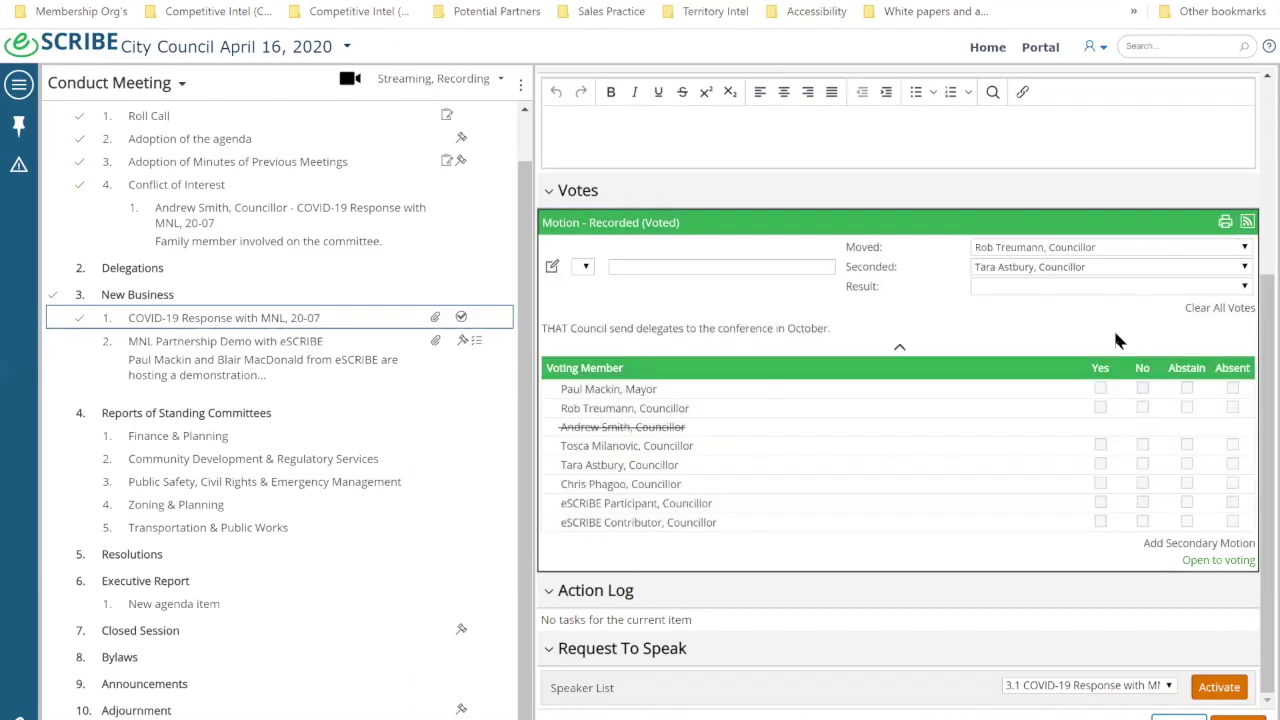